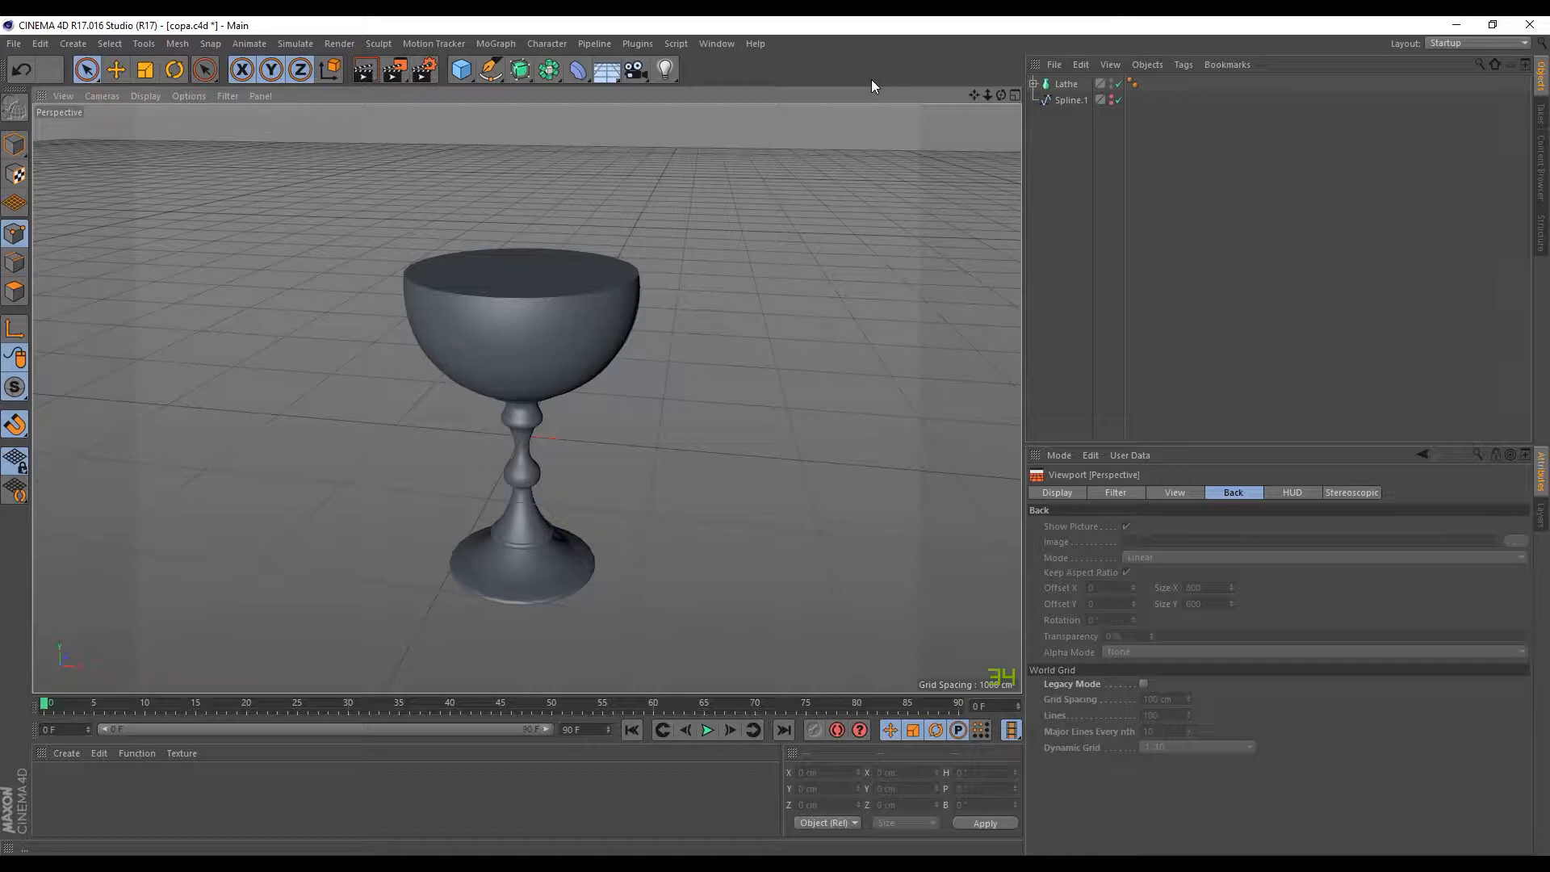
Step: Duplicate the Lathe object of the goblet and hide the original
{"action": "left_click", "coordinate": [1069, 100]}
{"action": "scroll", "coordinate": [685, 336], "scroll_direction": "up", "scroll_amount": 2}
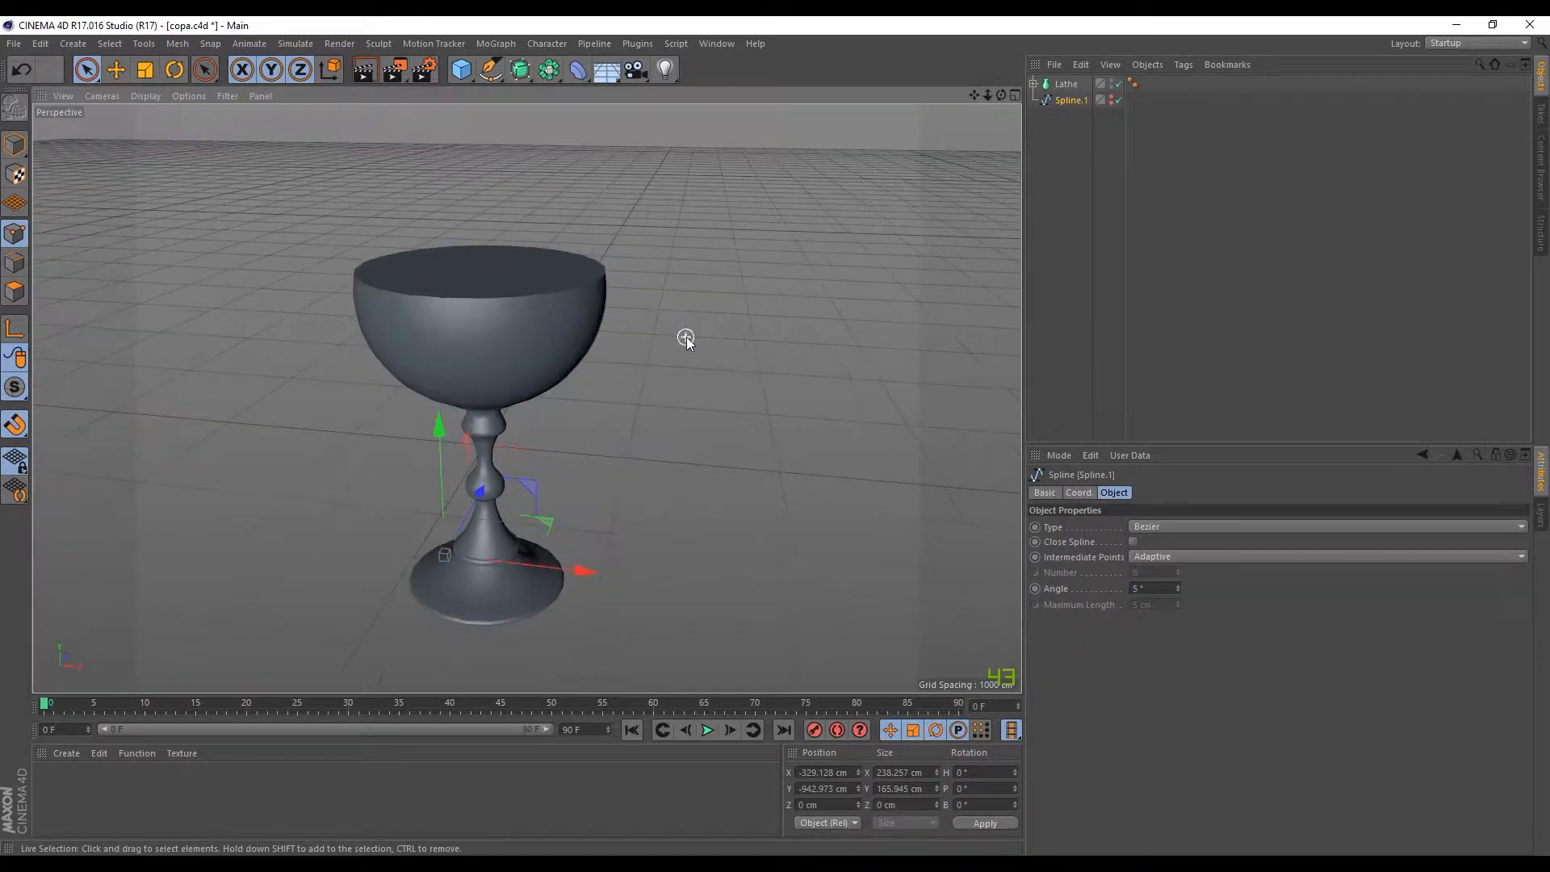
{"action": "left_click", "coordinate": [1067, 87]}
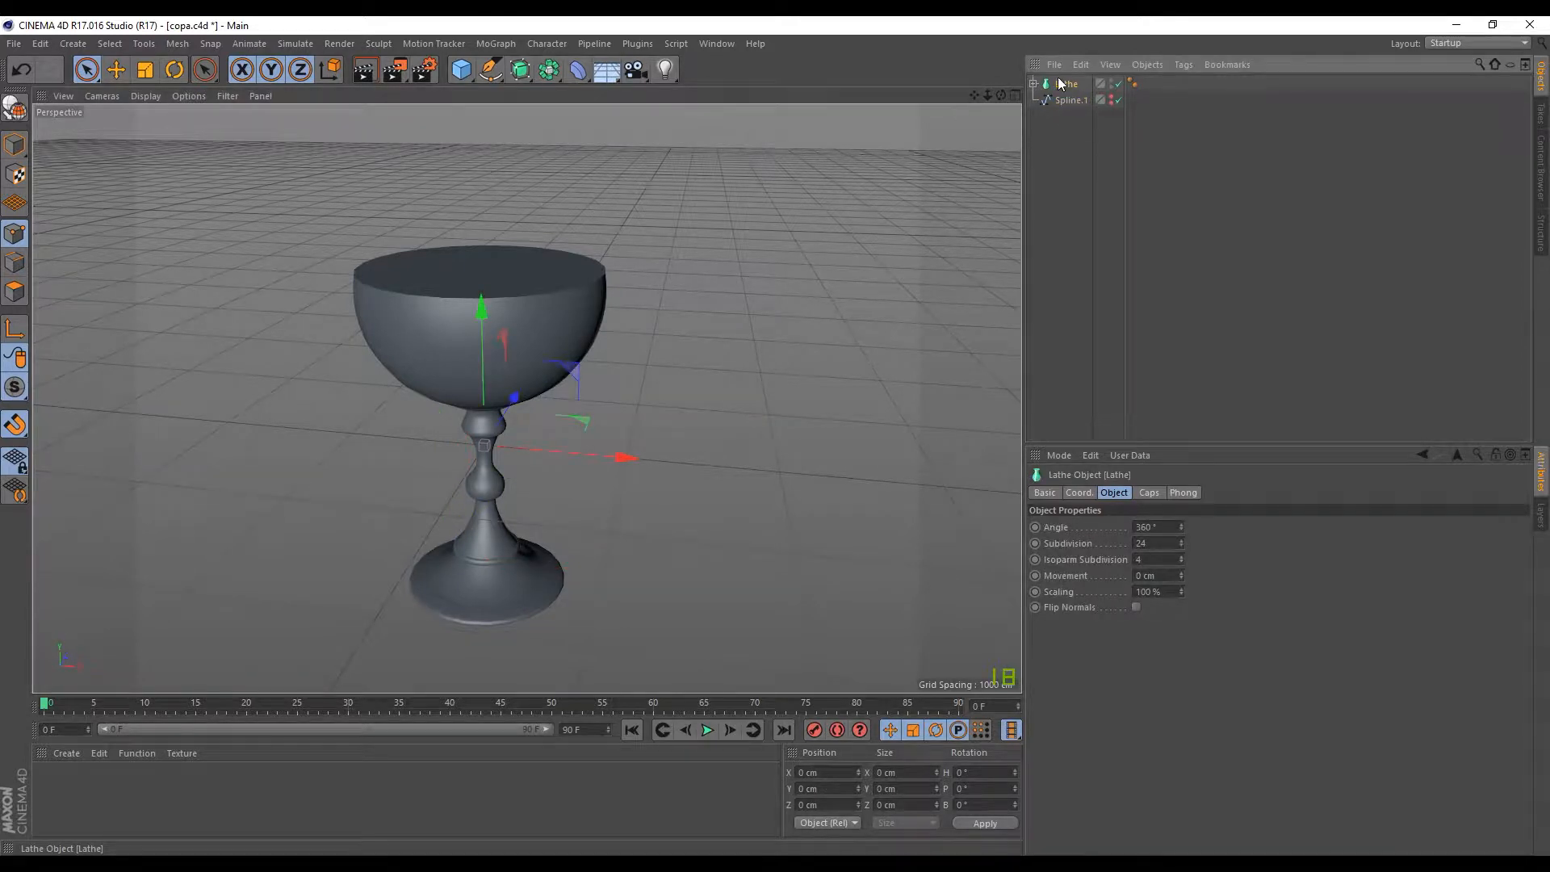
{"action": "left_click_drag", "start_coordinate": [675, 267], "coordinate": [648, 317], "text": "alt"}
{"action": "right_click", "coordinate": [1065, 87]}
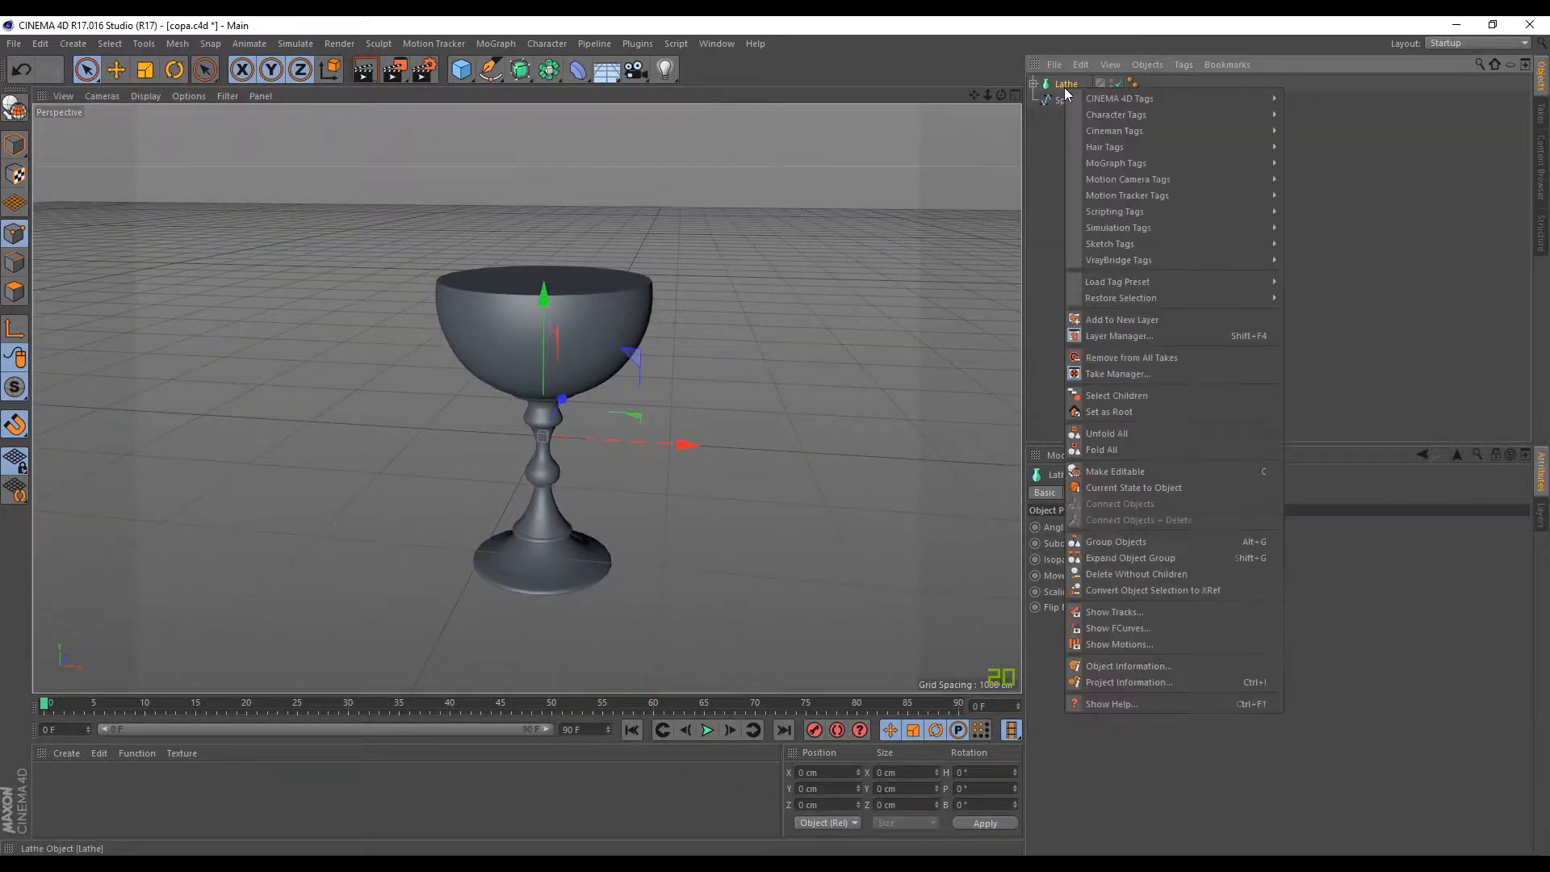
{"action": "left_click", "coordinate": [1213, 128]}
{"action": "key", "text": "ctrl+c"}
{"action": "key", "text": "ctrl+v"}
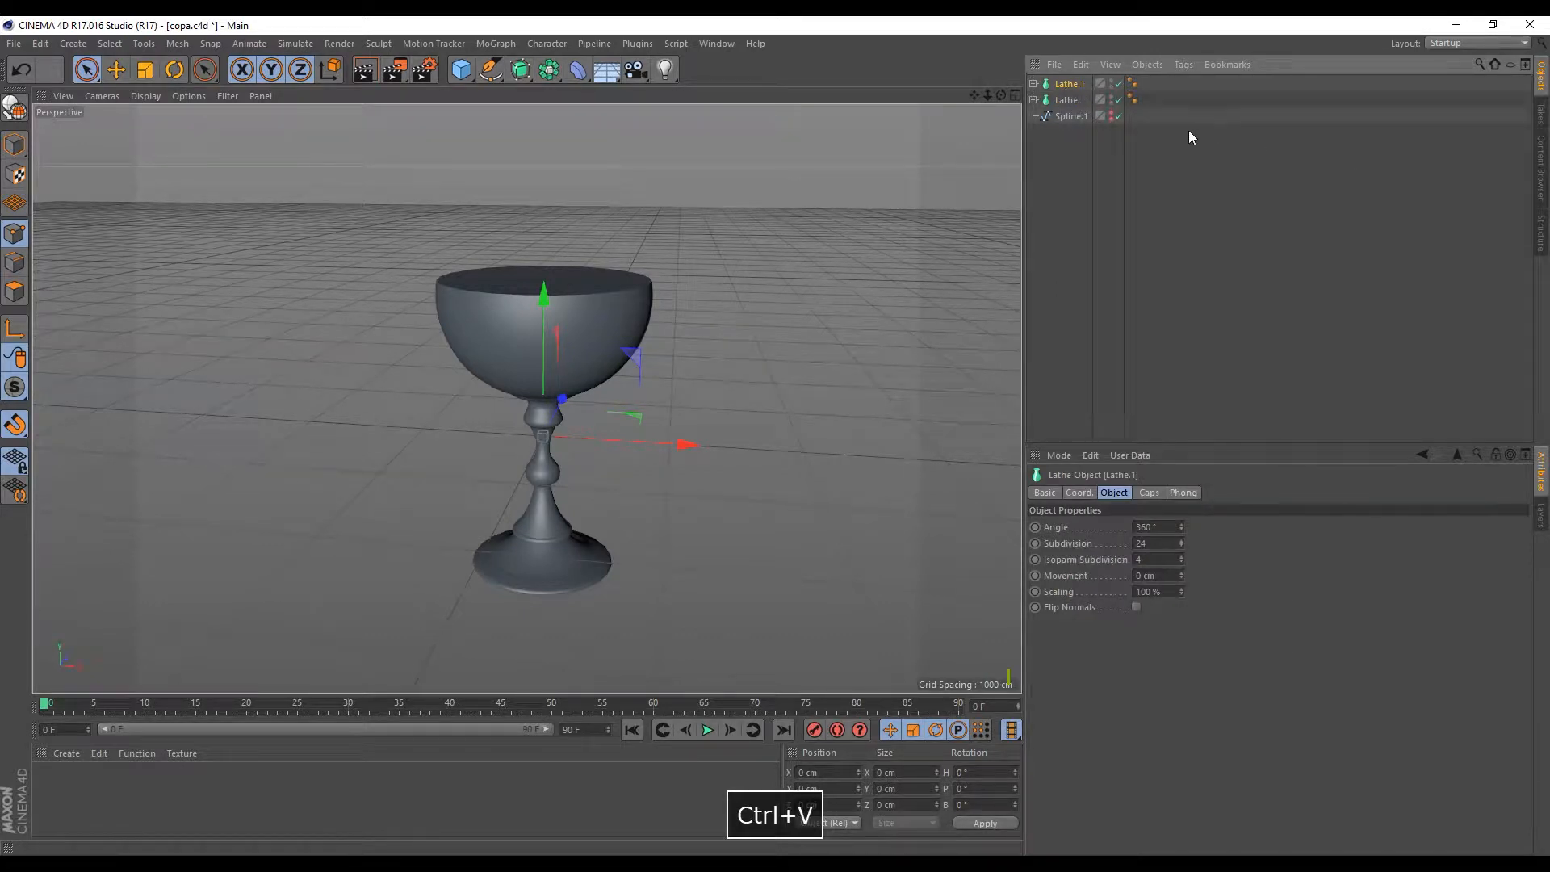
{"action": "left_click", "coordinate": [1110, 104]}
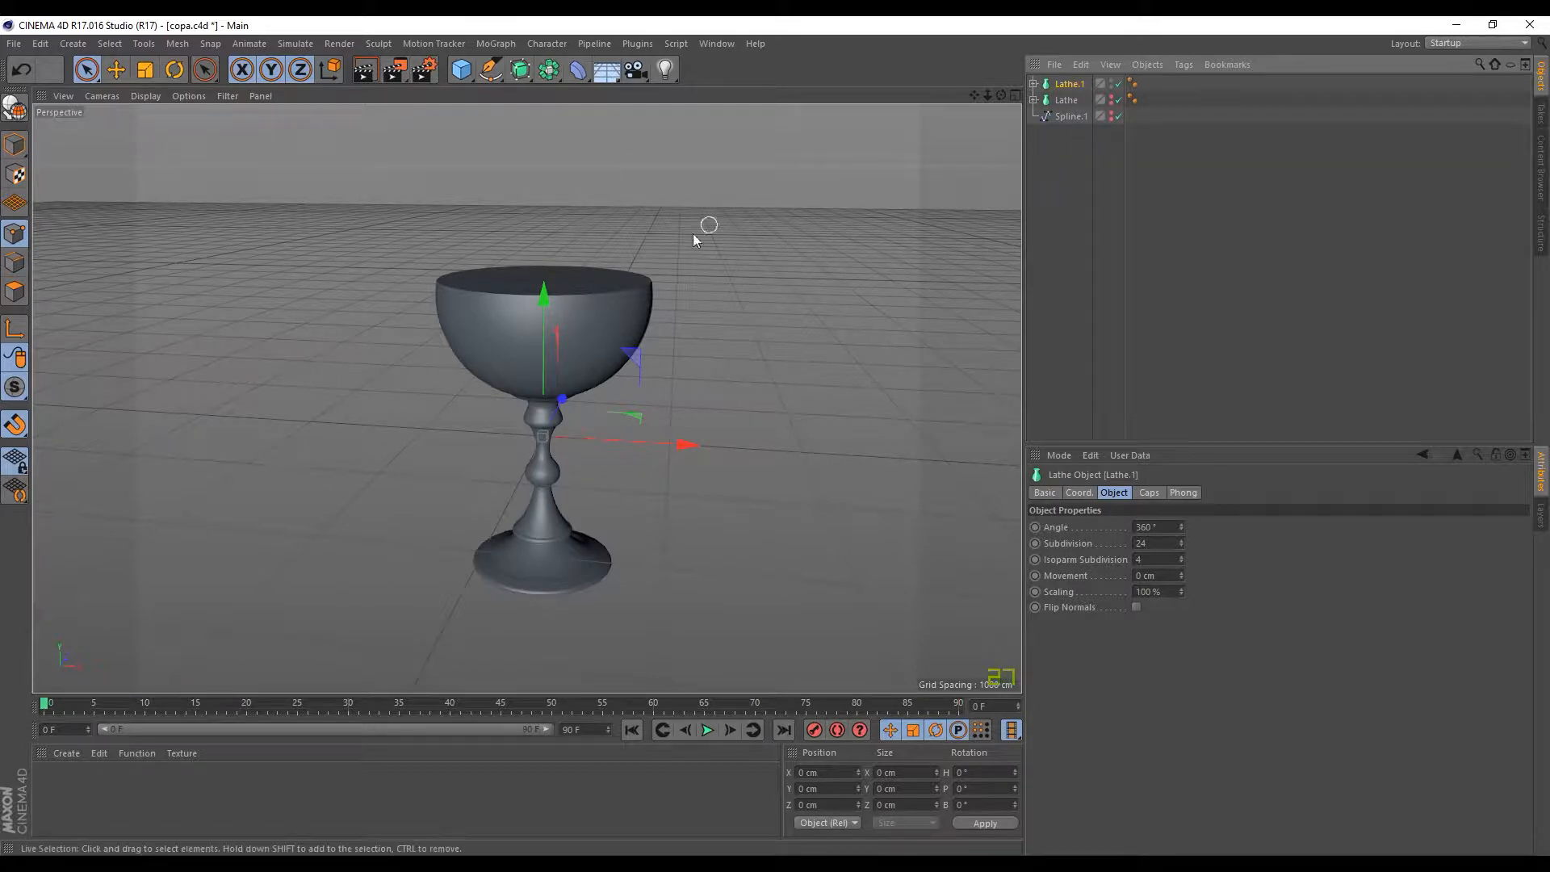
Step: Bake the duplicated lathe into a polygon mesh with Current State to Object and delete the duplicate generator
{"action": "right_click", "coordinate": [1074, 87]}
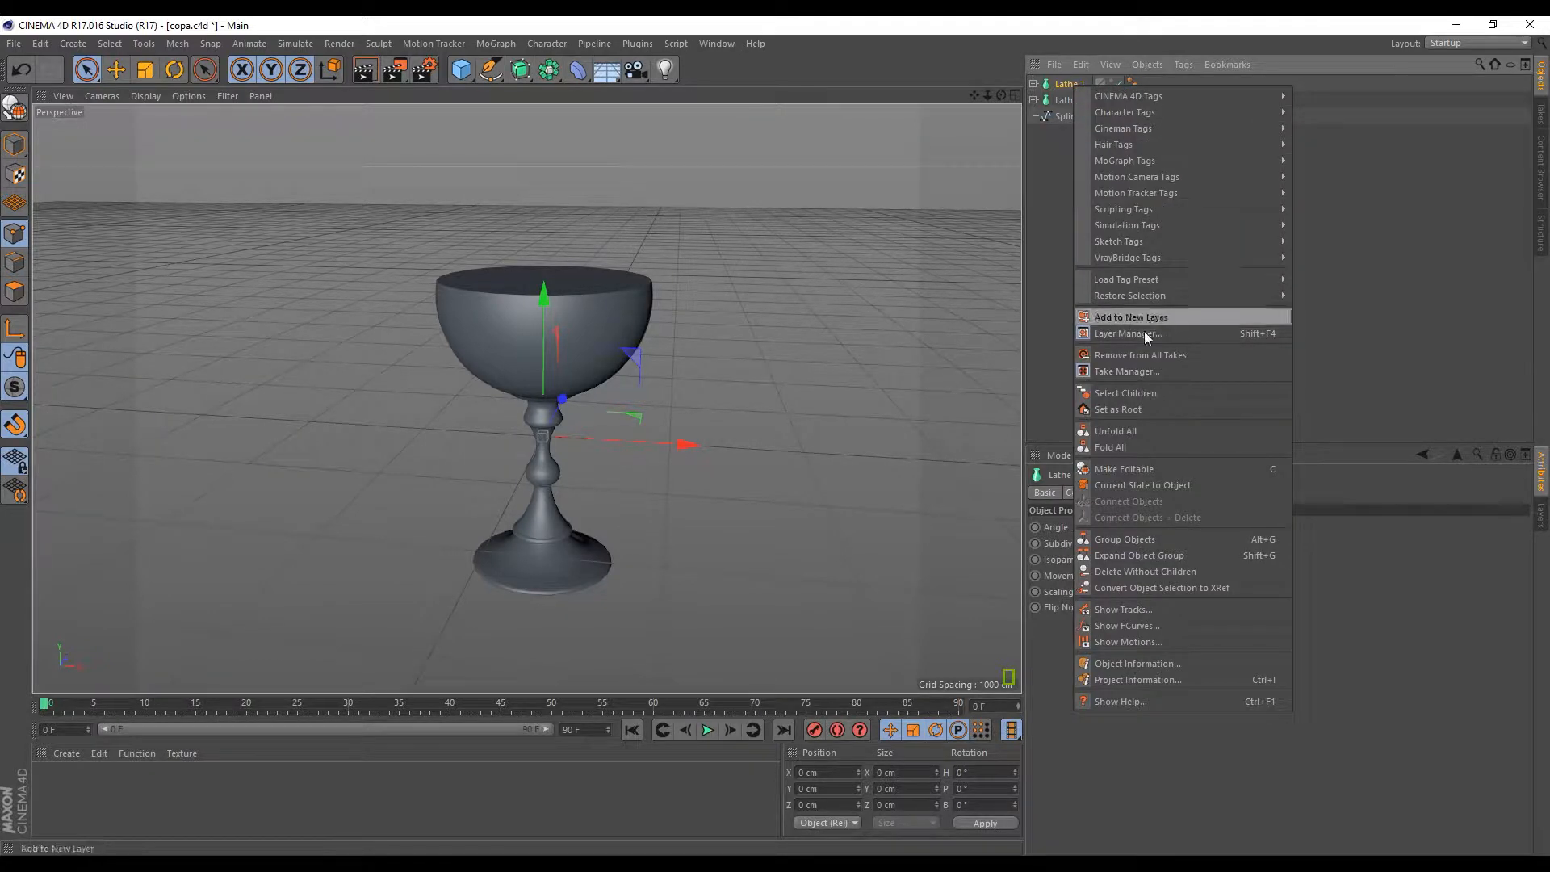
{"action": "left_click", "coordinate": [1179, 485]}
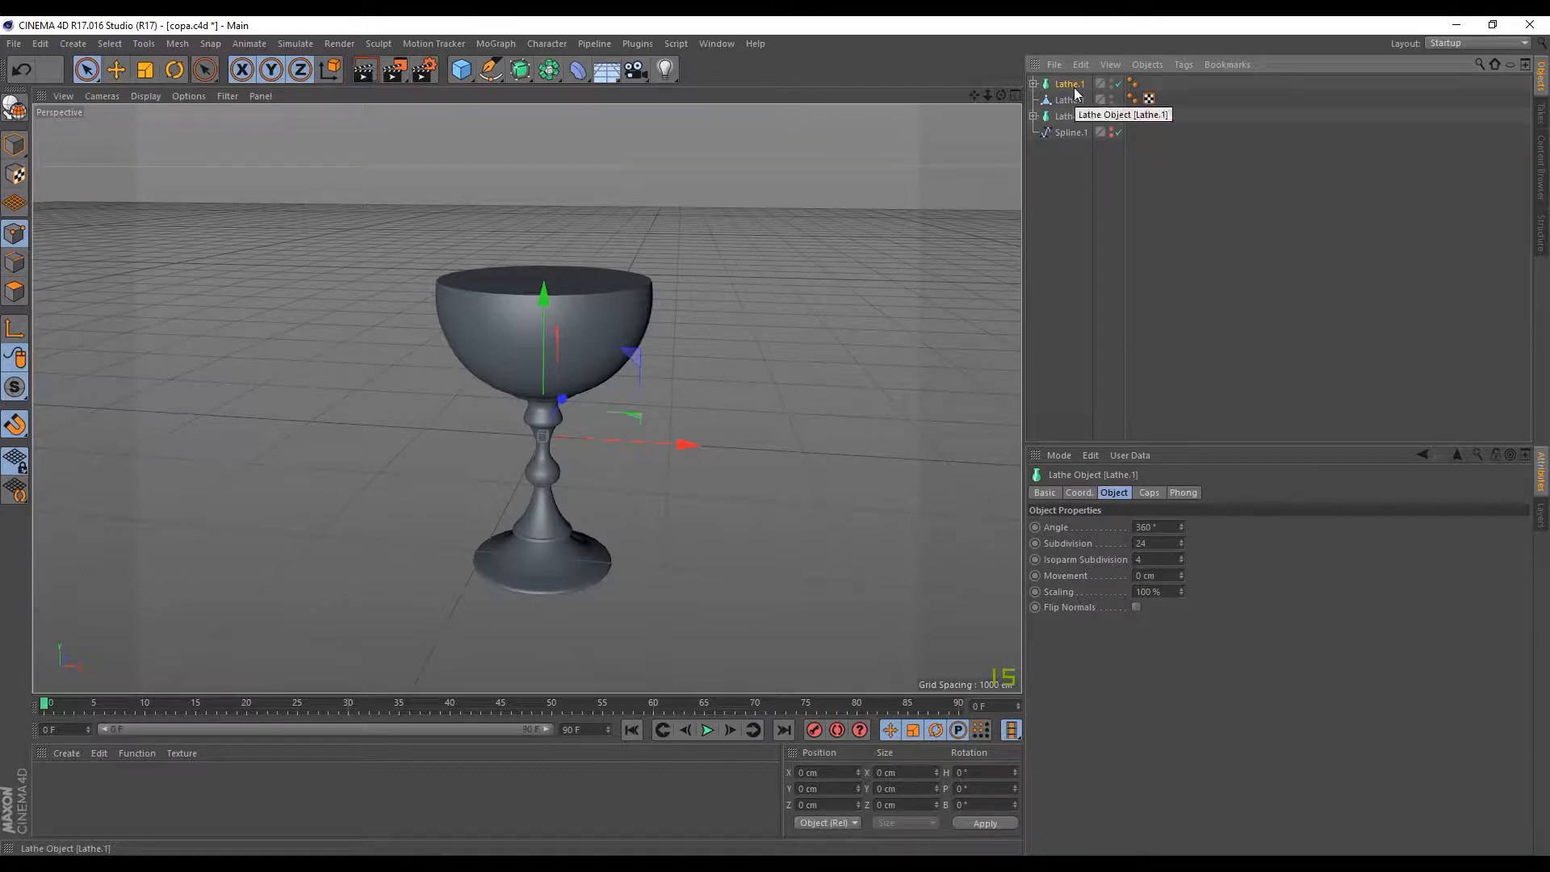
{"action": "key", "text": "Delete"}
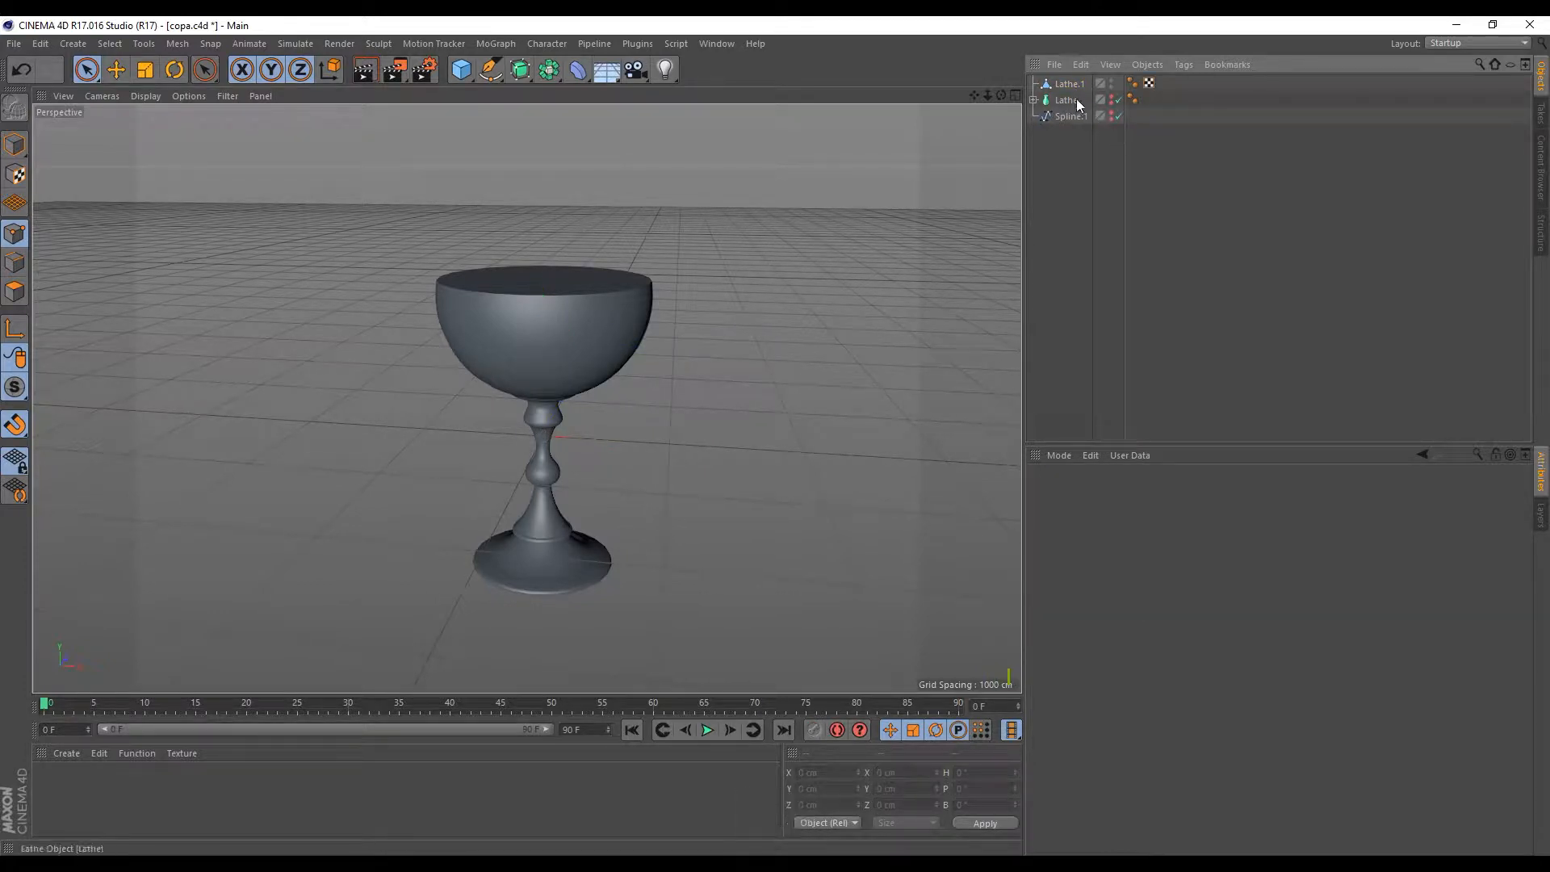
Step: Select the baked goblet mesh and switch to Polygon mode
{"action": "left_click", "coordinate": [1066, 88]}
{"action": "scroll", "coordinate": [626, 266], "scroll_direction": "up", "scroll_amount": 3}
{"action": "scroll", "coordinate": [565, 355], "scroll_direction": "down", "scroll_amount": 3}
{"action": "left_click_drag", "start_coordinate": [557, 370], "coordinate": [643, 430], "text": "alt"}
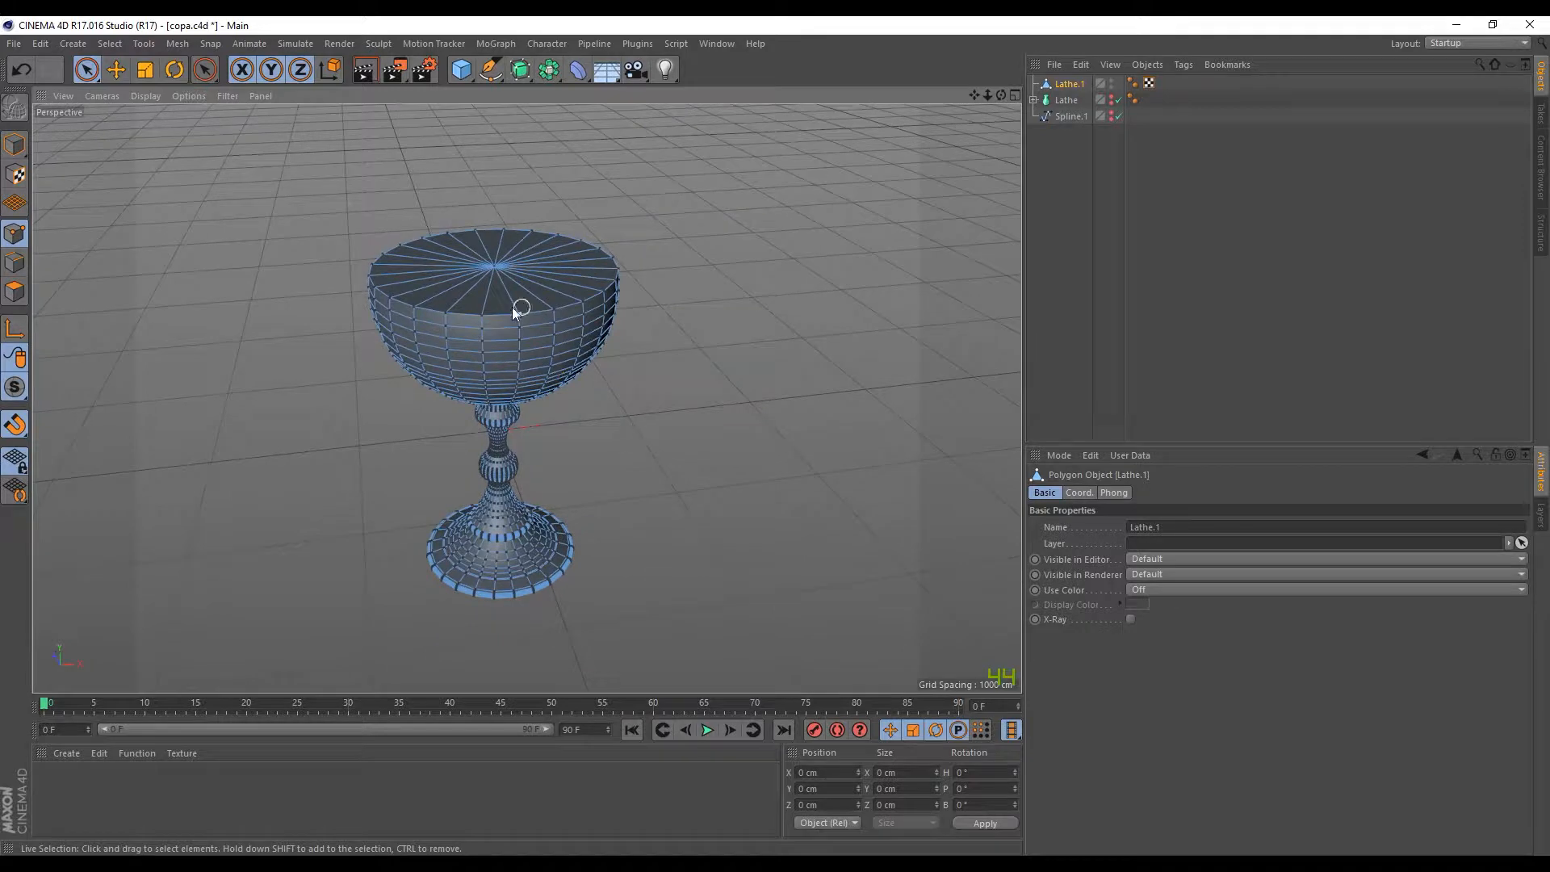
{"action": "left_click", "coordinate": [16, 293]}
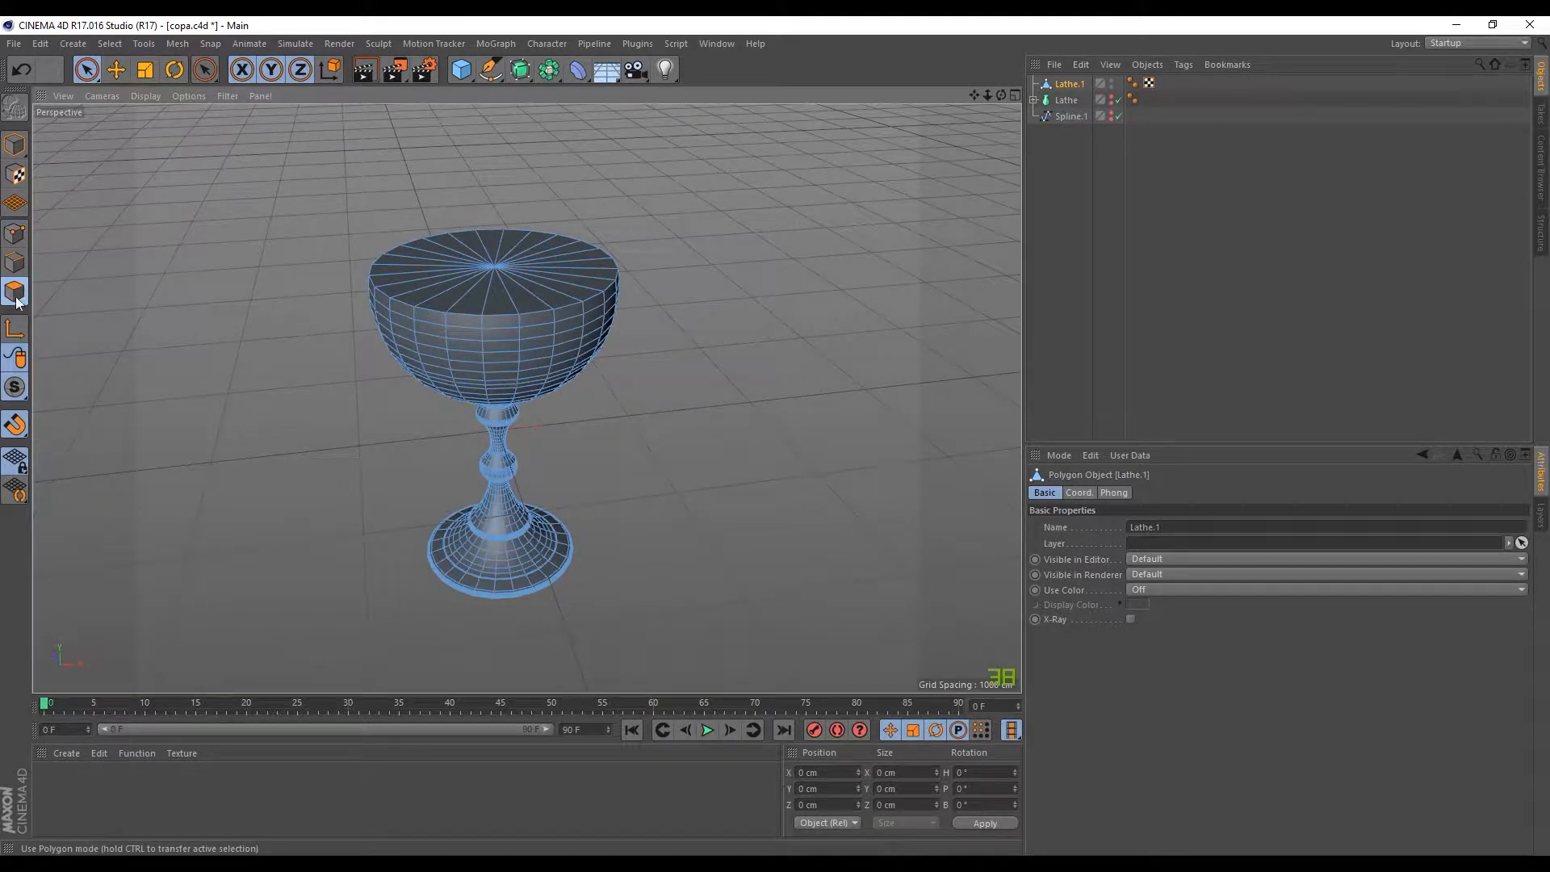
Step: Select one wedge polygon on the cup's top cap and examine which way the mesh normals face
{"action": "scroll", "coordinate": [485, 267], "scroll_direction": "up", "scroll_amount": 5}
{"action": "left_click", "coordinate": [460, 323]}
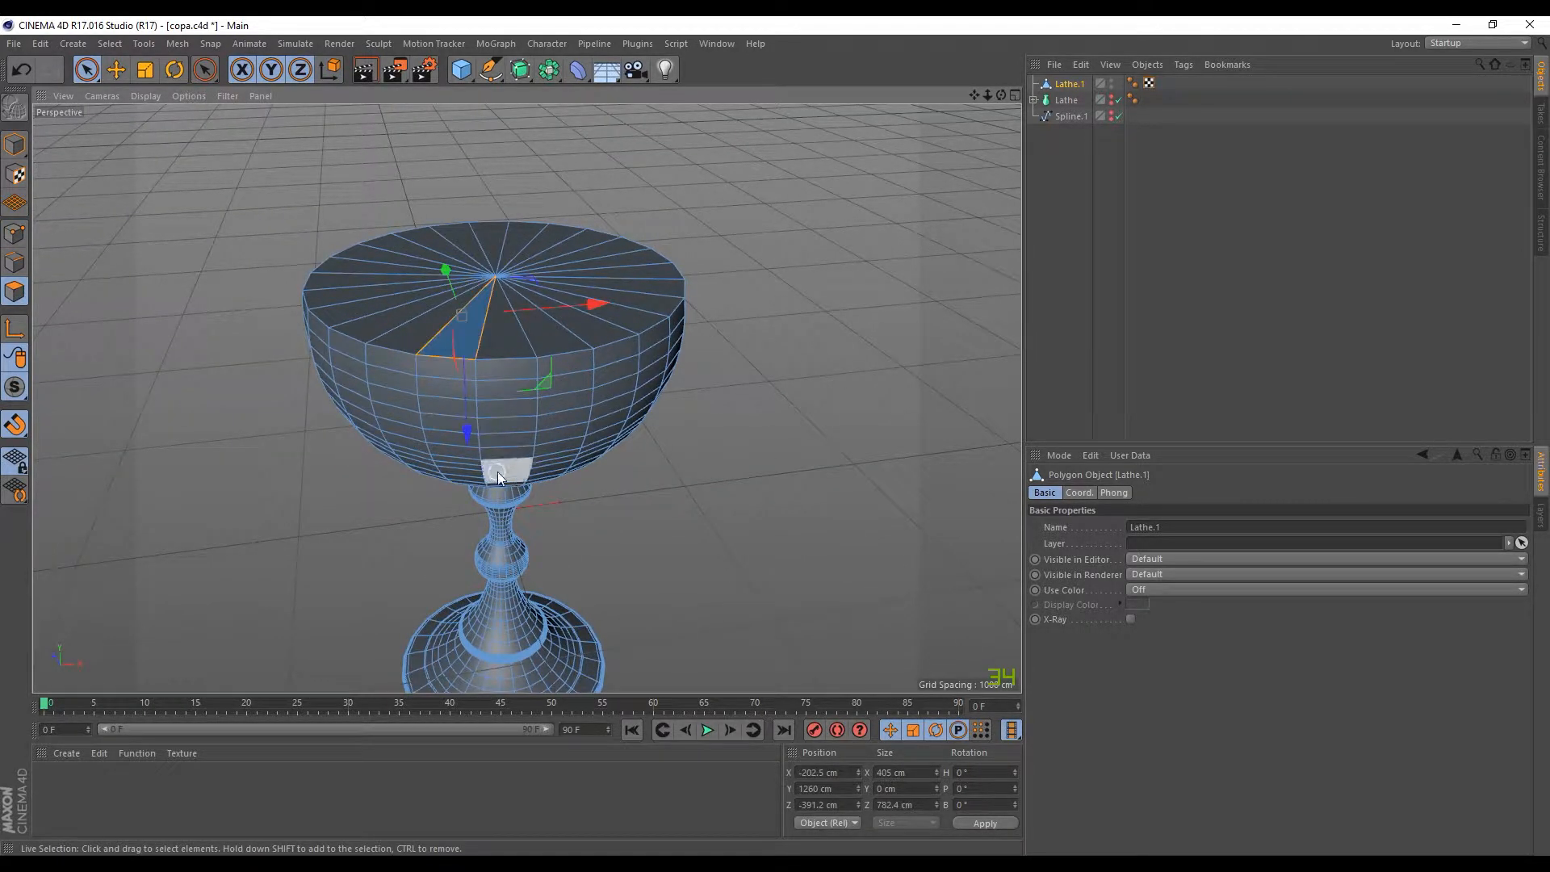
{"action": "scroll", "coordinate": [472, 318], "scroll_direction": "up", "scroll_amount": 2}
{"action": "scroll", "coordinate": [471, 318], "scroll_direction": "up", "scroll_amount": 3}
{"action": "left_click_drag", "start_coordinate": [529, 363], "coordinate": [172, 256], "text": "alt"}
{"action": "left_click_drag", "start_coordinate": [676, 361], "coordinate": [568, 381], "text": "alt"}
{"action": "left_click", "coordinate": [845, 255]}
{"action": "left_click_drag", "start_coordinate": [845, 255], "coordinate": [658, 154], "text": "alt"}
{"action": "scroll", "coordinate": [674, 237], "scroll_direction": "down", "scroll_amount": 3}
{"action": "left_click_drag", "start_coordinate": [739, 323], "coordinate": [703, 325], "text": "alt"}
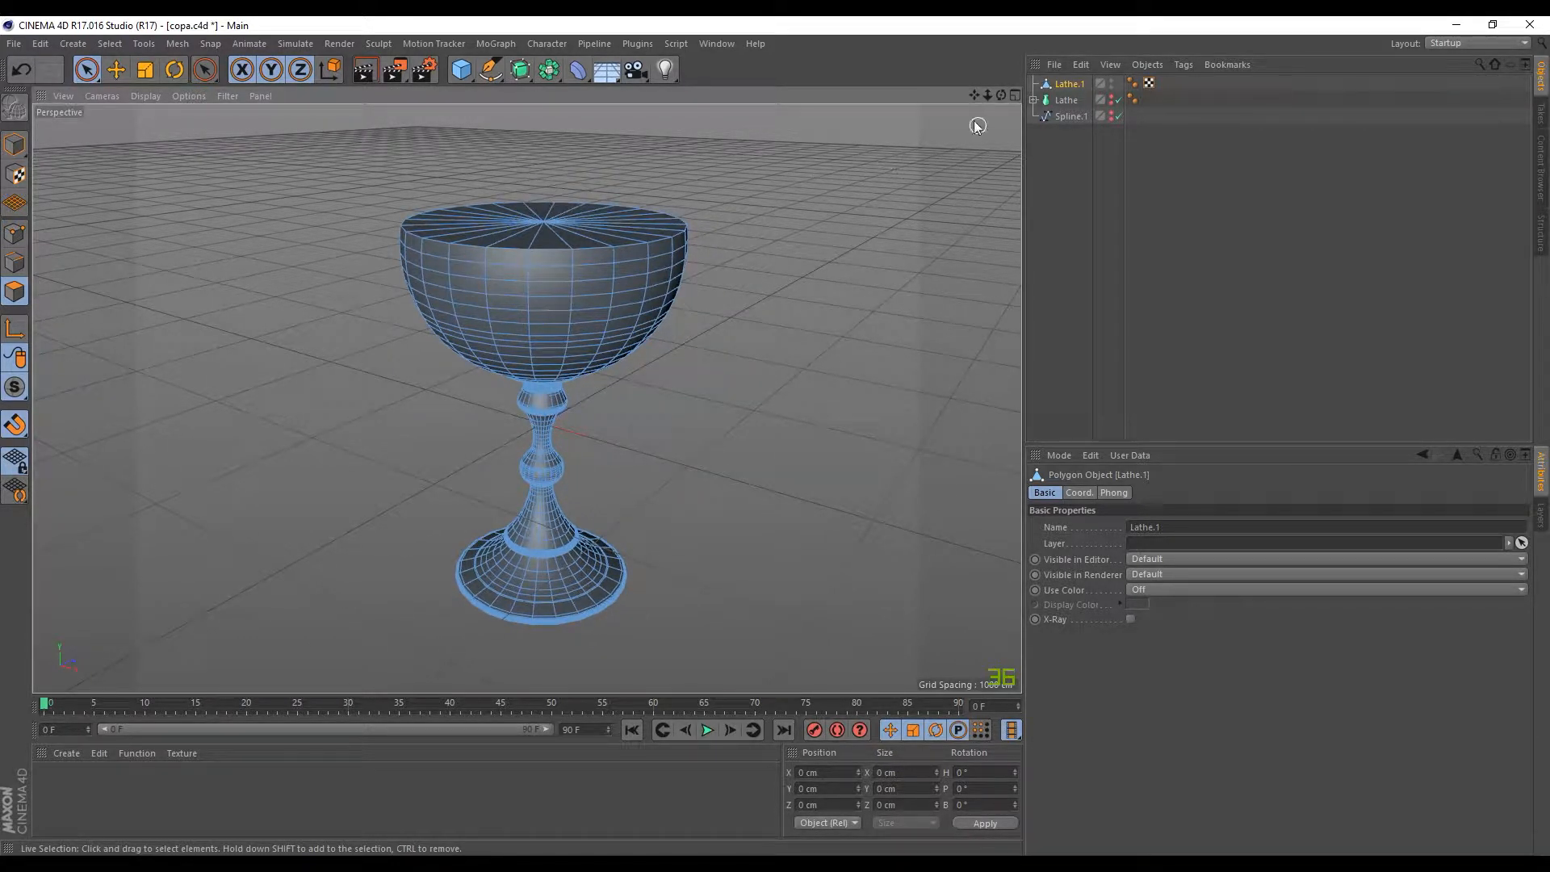
Step: Select all polygons of the goblet mesh, reverse their normals and clear the selection
{"action": "left_click", "coordinate": [110, 43]}
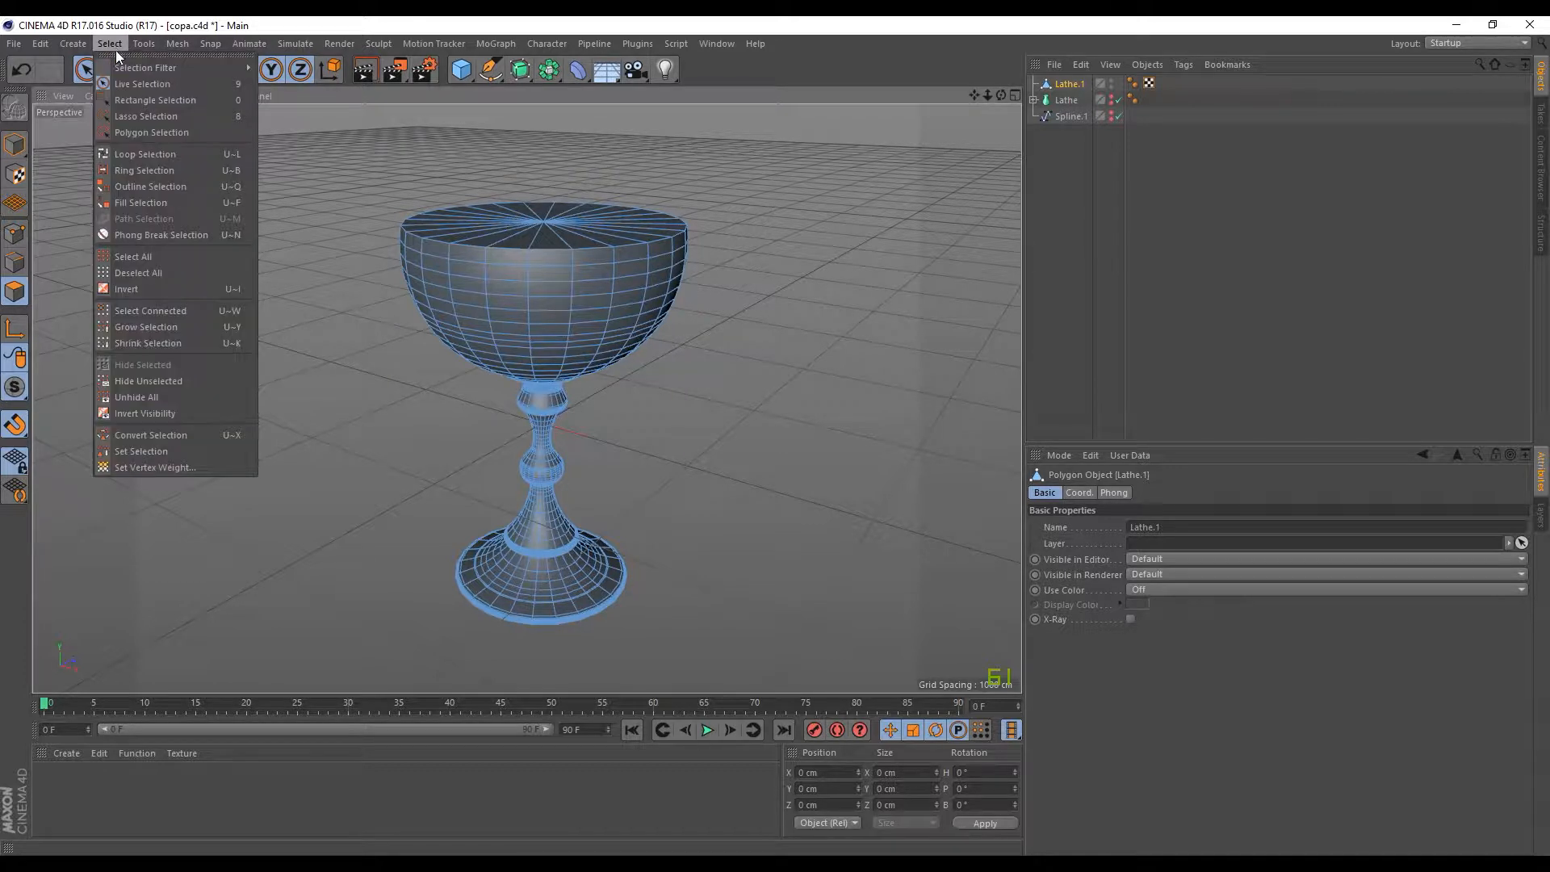
{"action": "left_click", "coordinate": [152, 255]}
{"action": "left_click_drag", "start_coordinate": [791, 438], "coordinate": [810, 477], "text": "alt"}
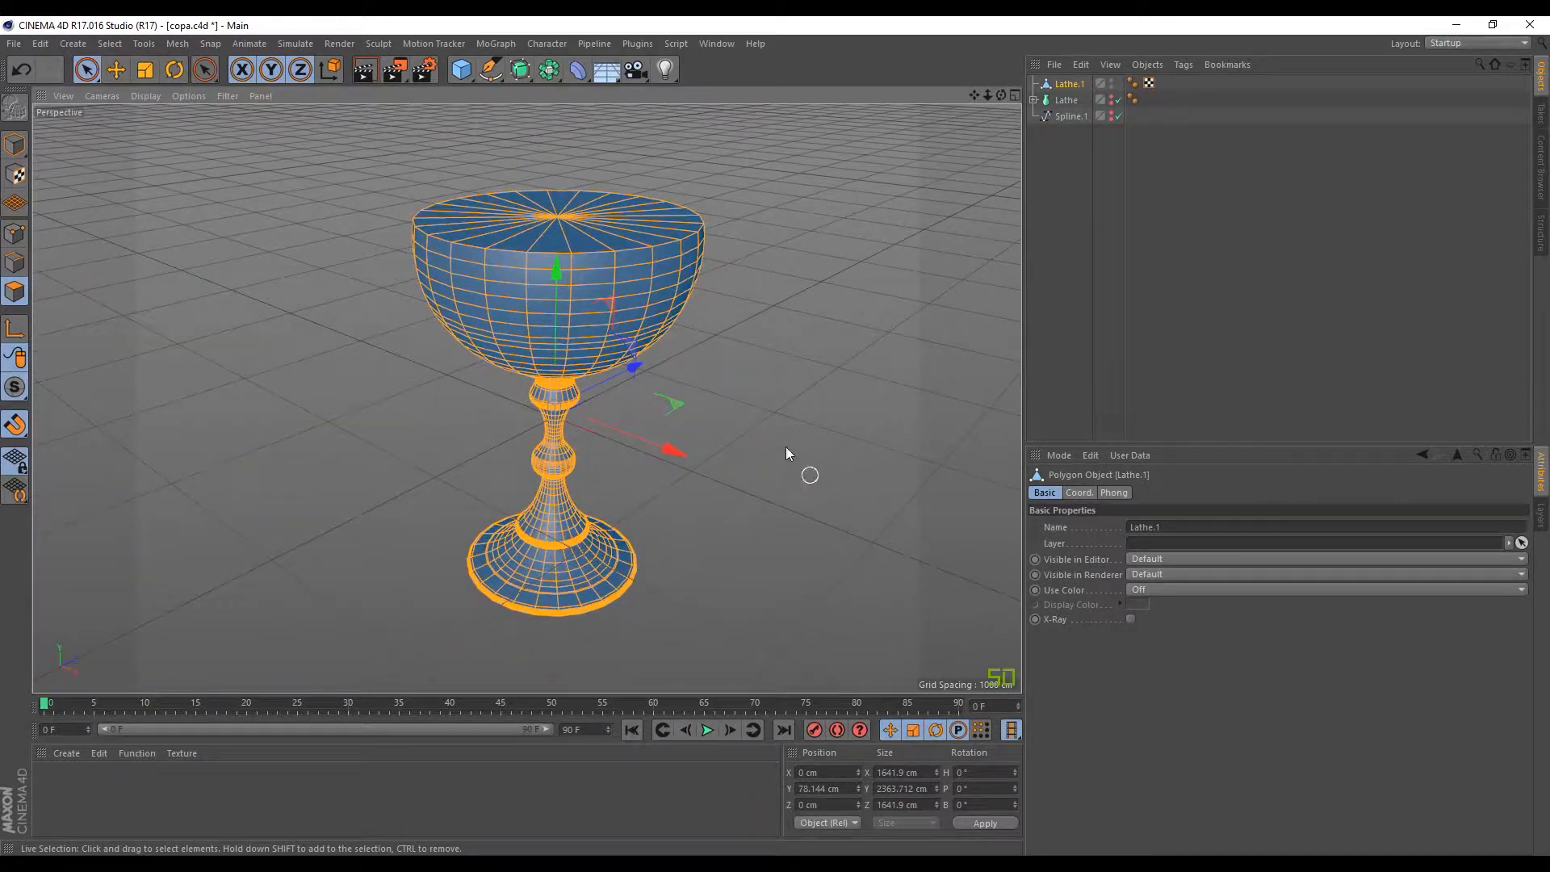
{"action": "right_click", "coordinate": [579, 243]}
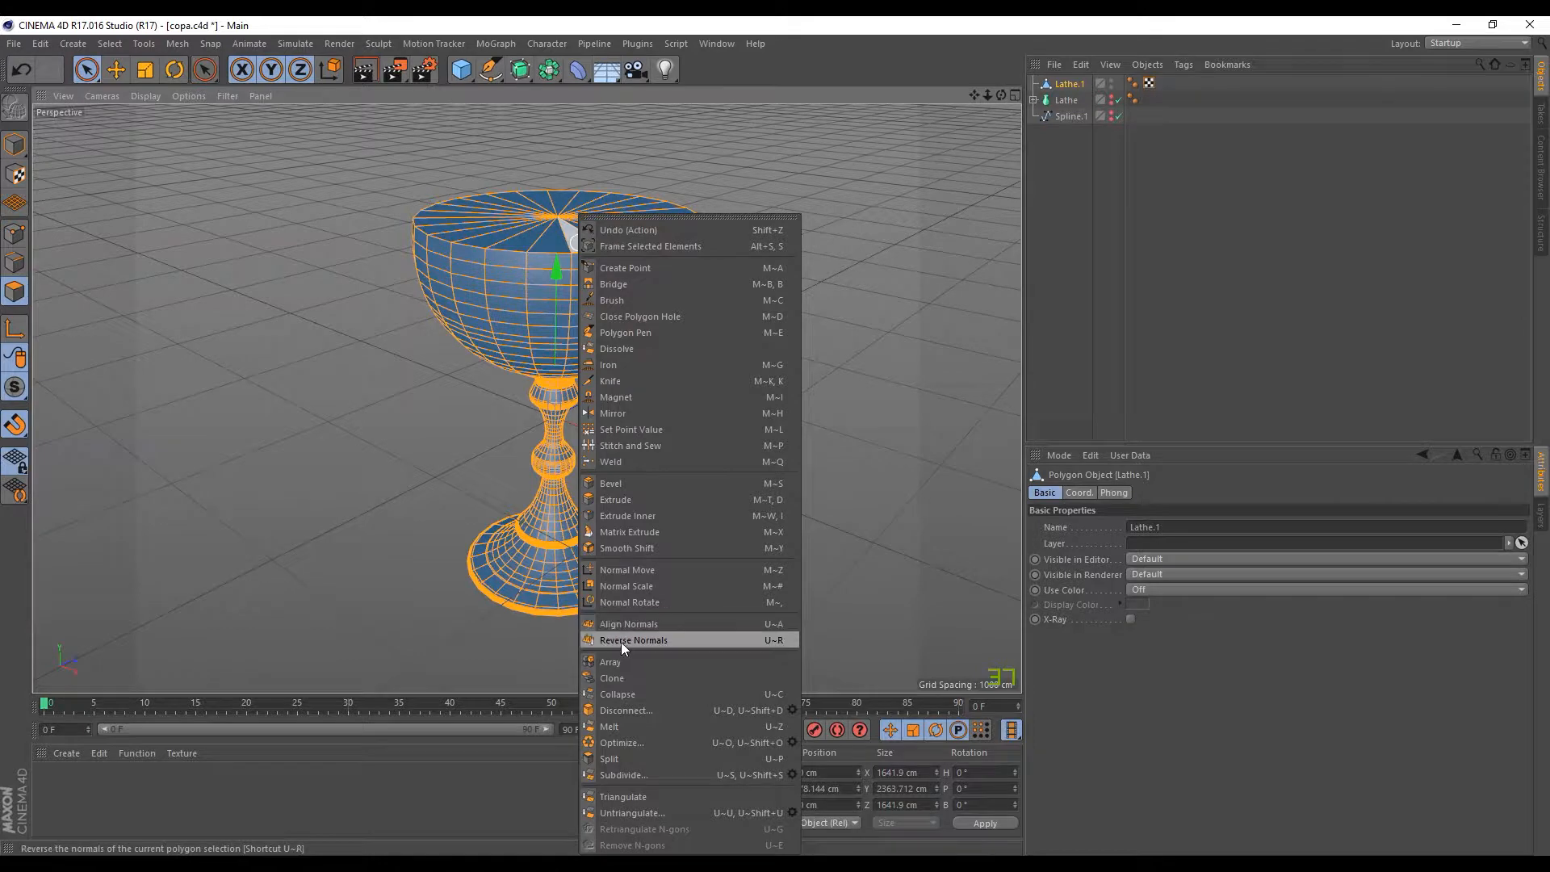
{"action": "left_click", "coordinate": [649, 641]}
{"action": "left_click_drag", "start_coordinate": [741, 472], "coordinate": [823, 310], "text": "alt"}
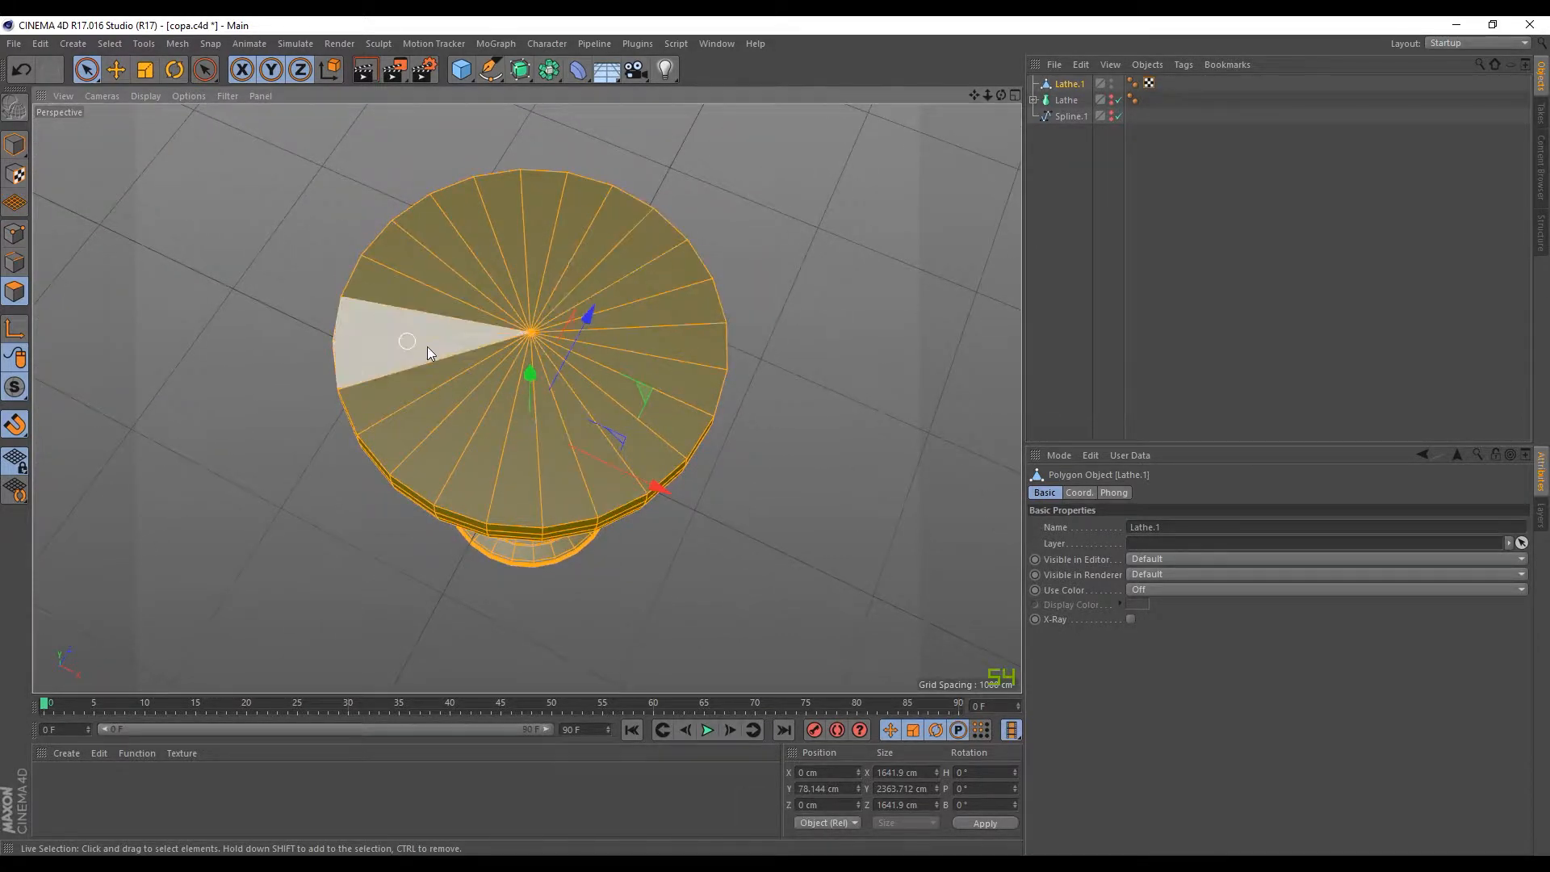
{"action": "left_click_drag", "start_coordinate": [692, 461], "coordinate": [595, 352], "text": "alt"}
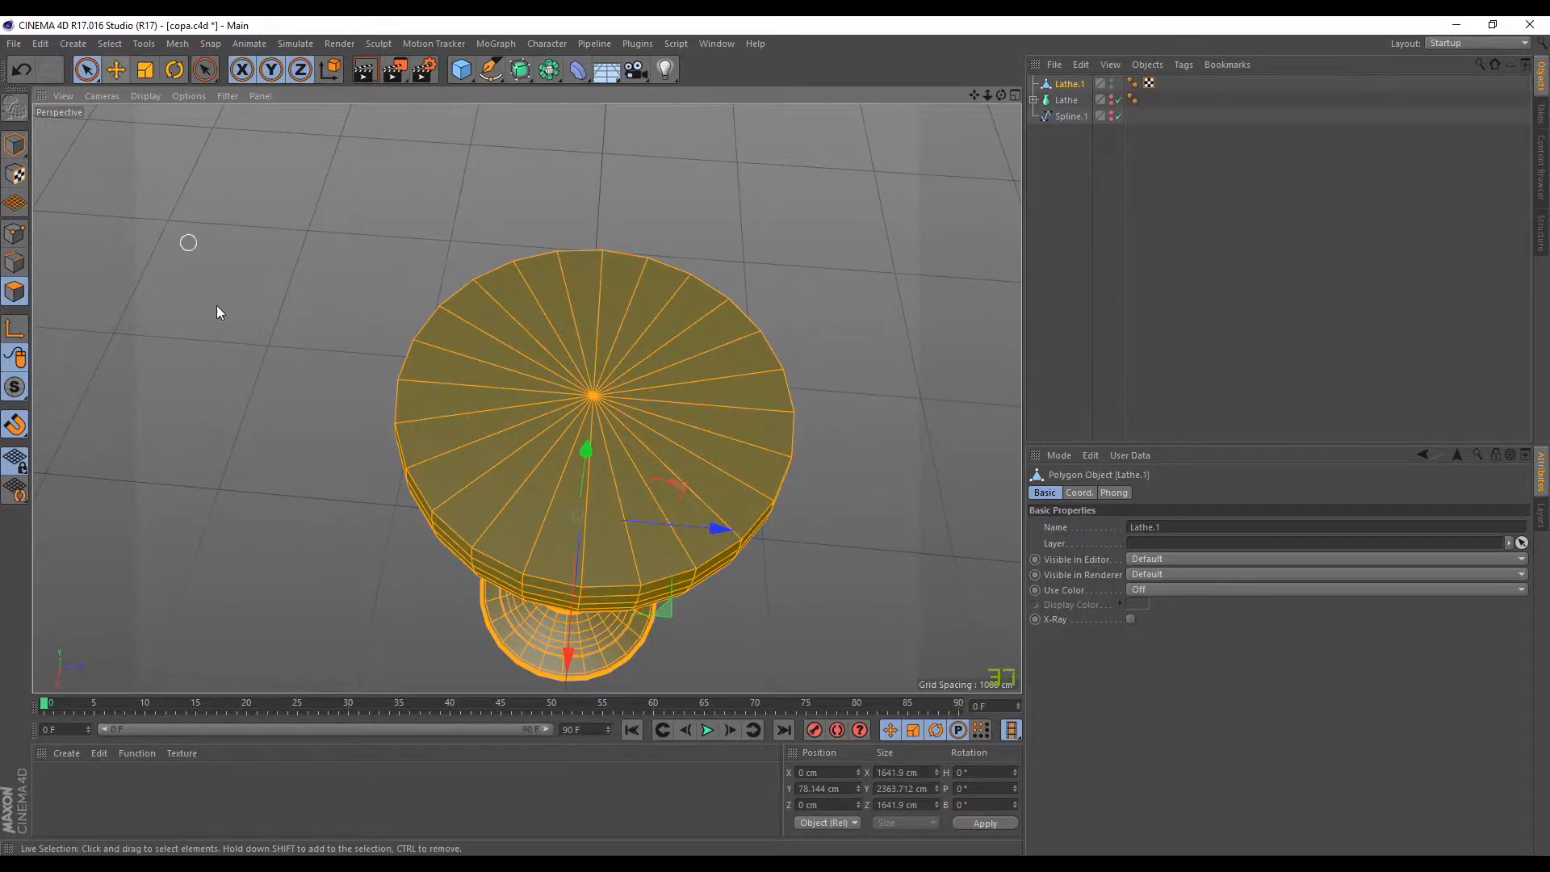
{"action": "left_click", "coordinate": [178, 223]}
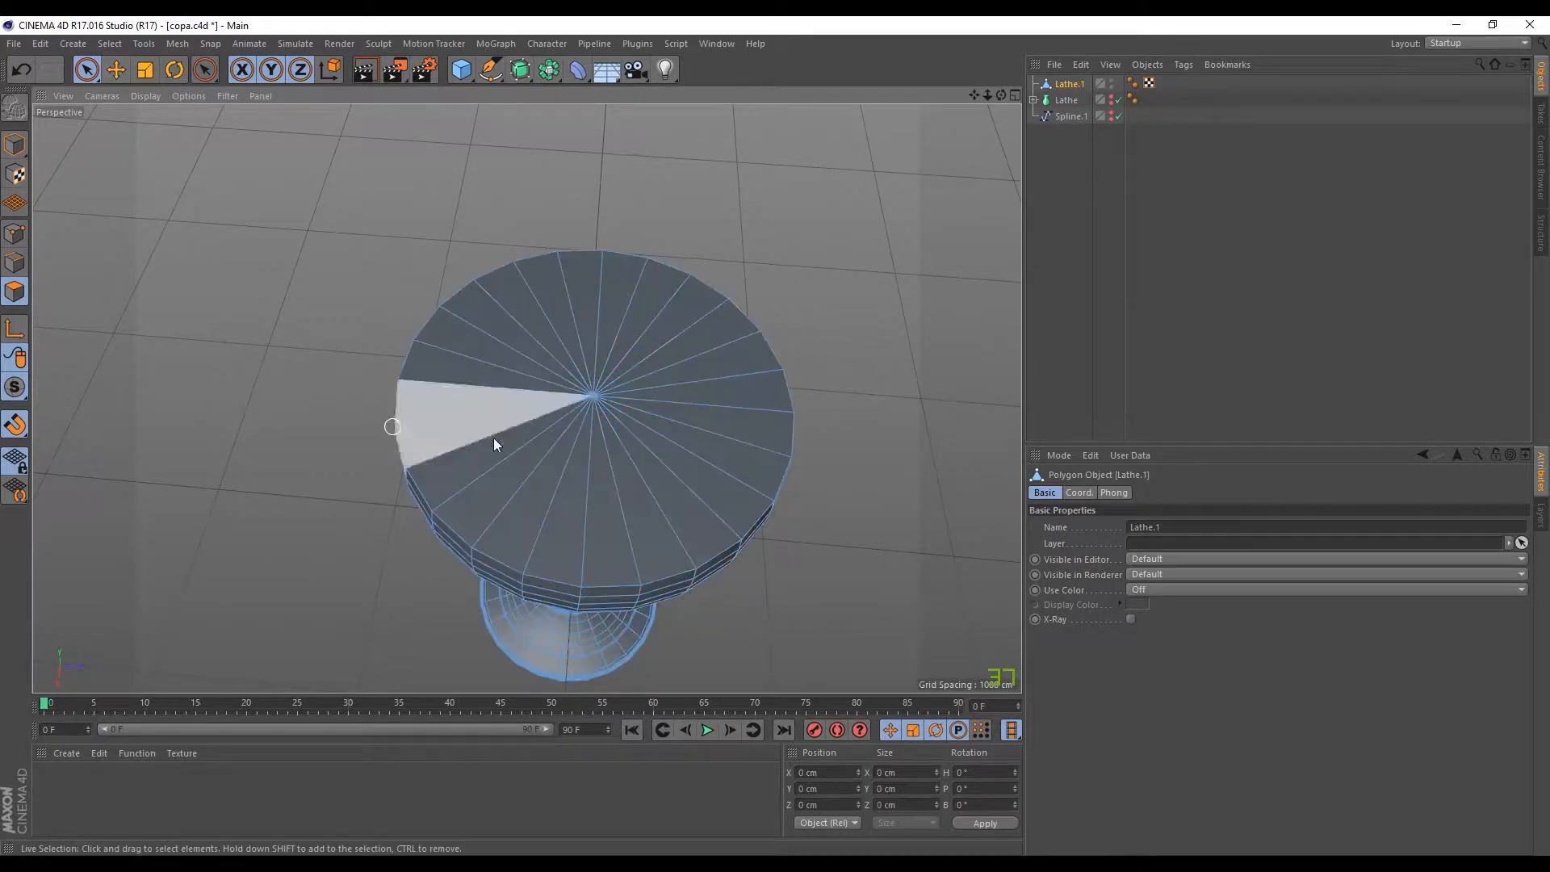
Step: Change the interface layout to Modeling
{"action": "left_click", "coordinate": [1440, 44]}
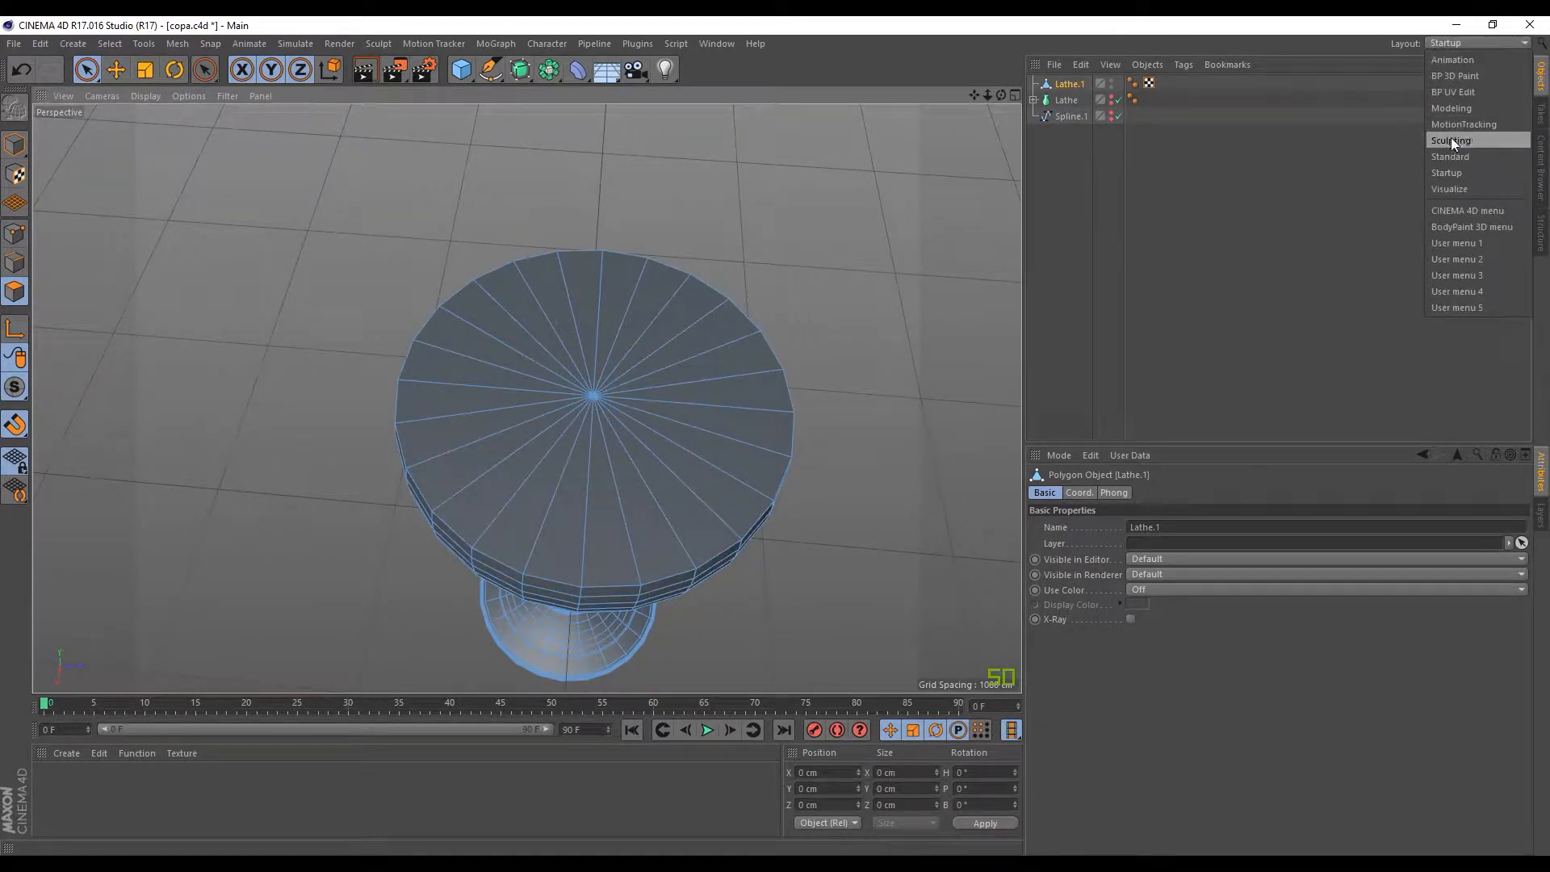
{"action": "left_click", "coordinate": [1462, 108]}
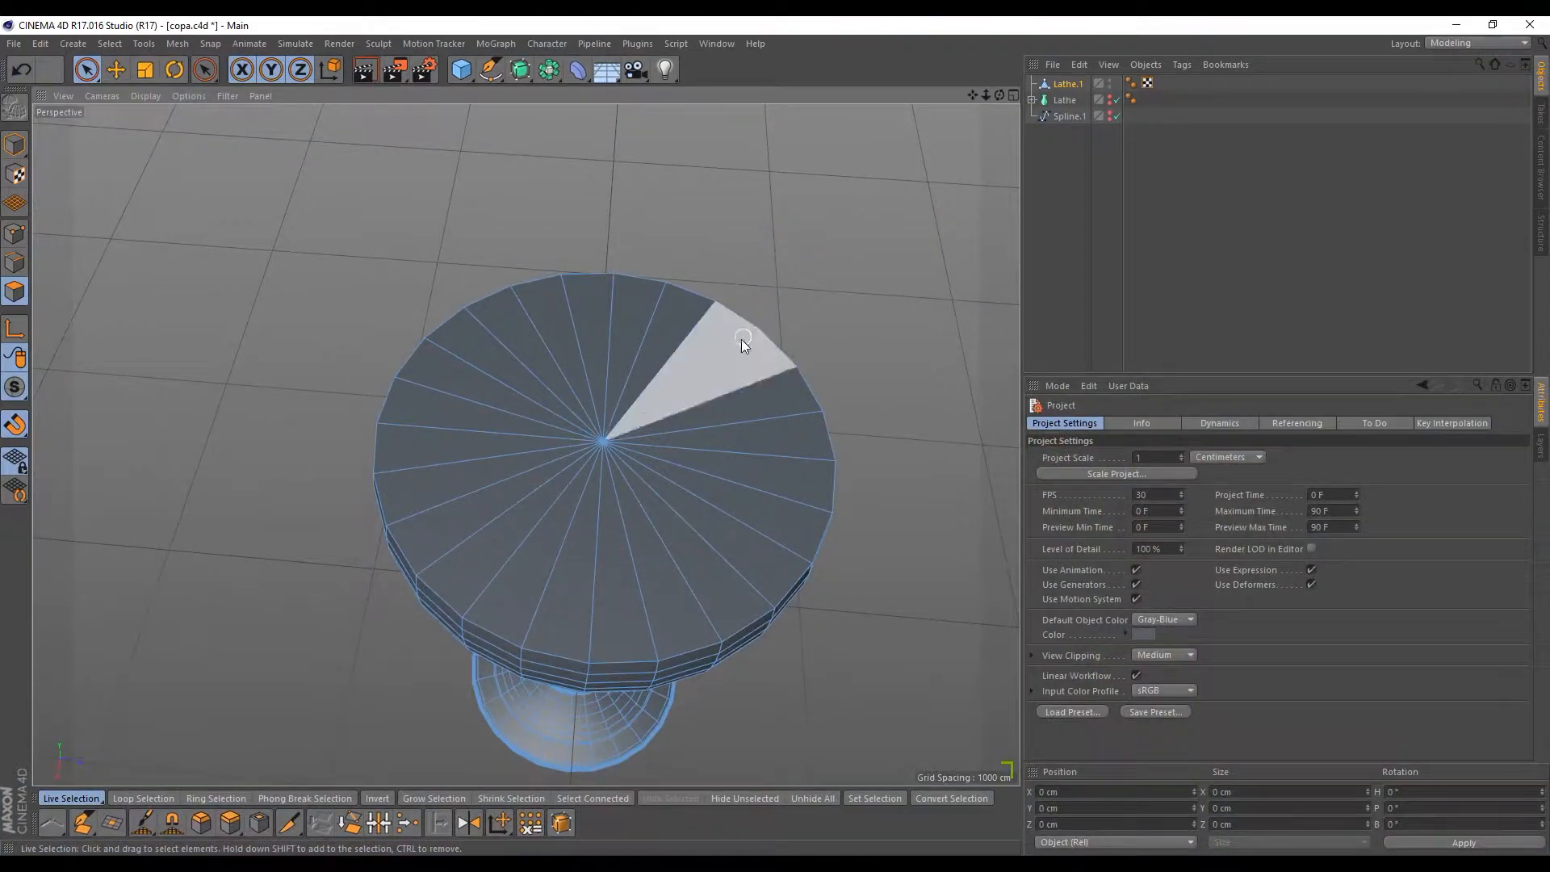
{"action": "left_click_drag", "start_coordinate": [853, 274], "coordinate": [883, 162], "text": "alt"}
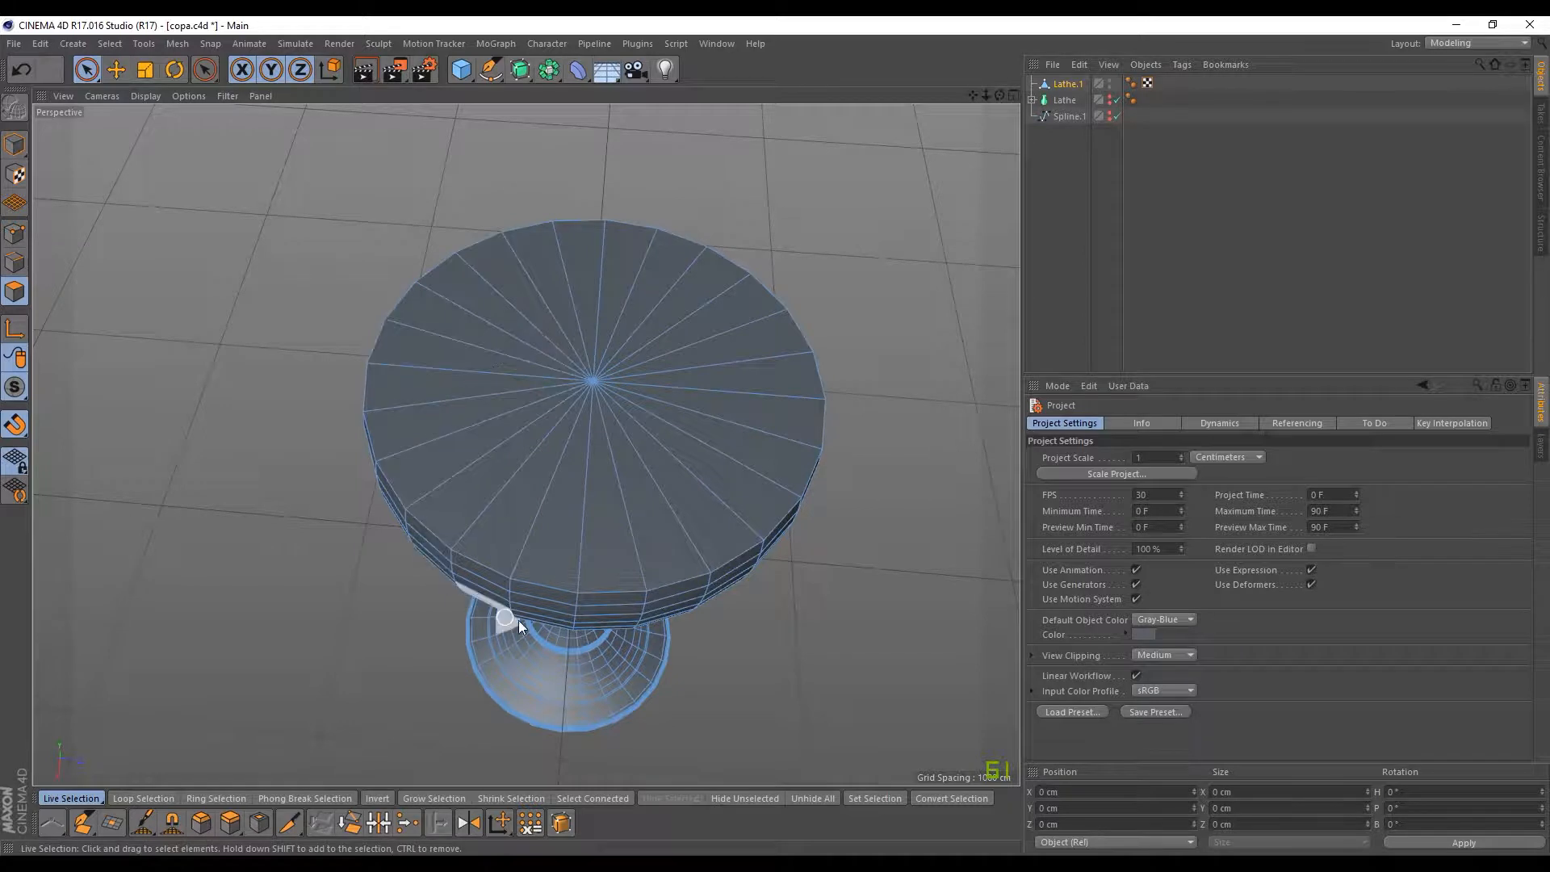
Step: Select all wedge polygons of the goblet's top cap with Live Selection
{"action": "left_click", "coordinate": [259, 823]}
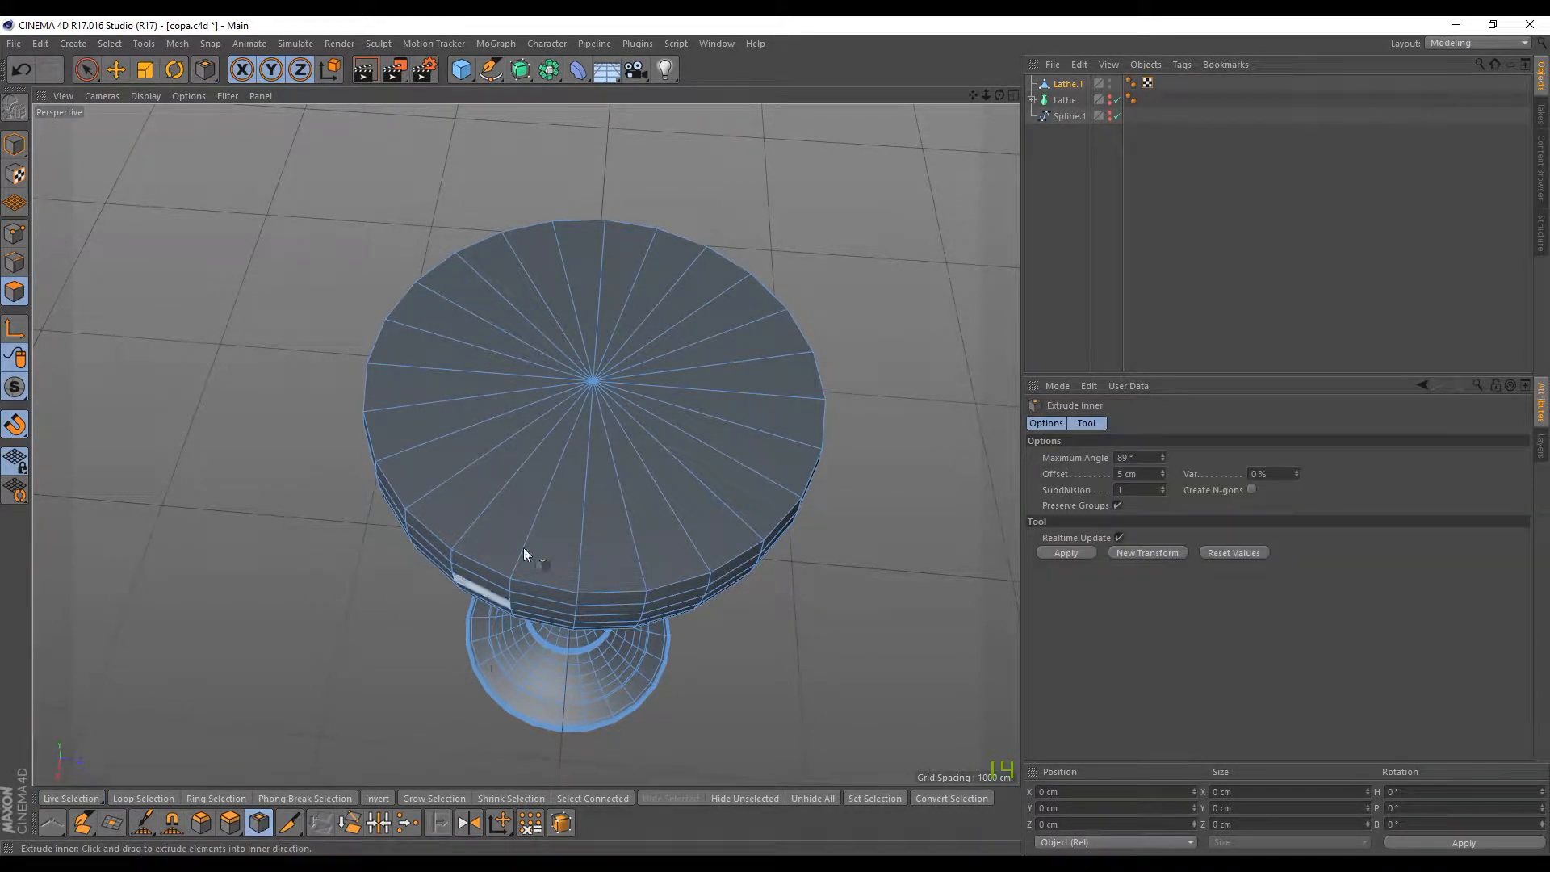
{"action": "left_click_drag", "start_coordinate": [87, 69], "coordinate": [117, 121]}
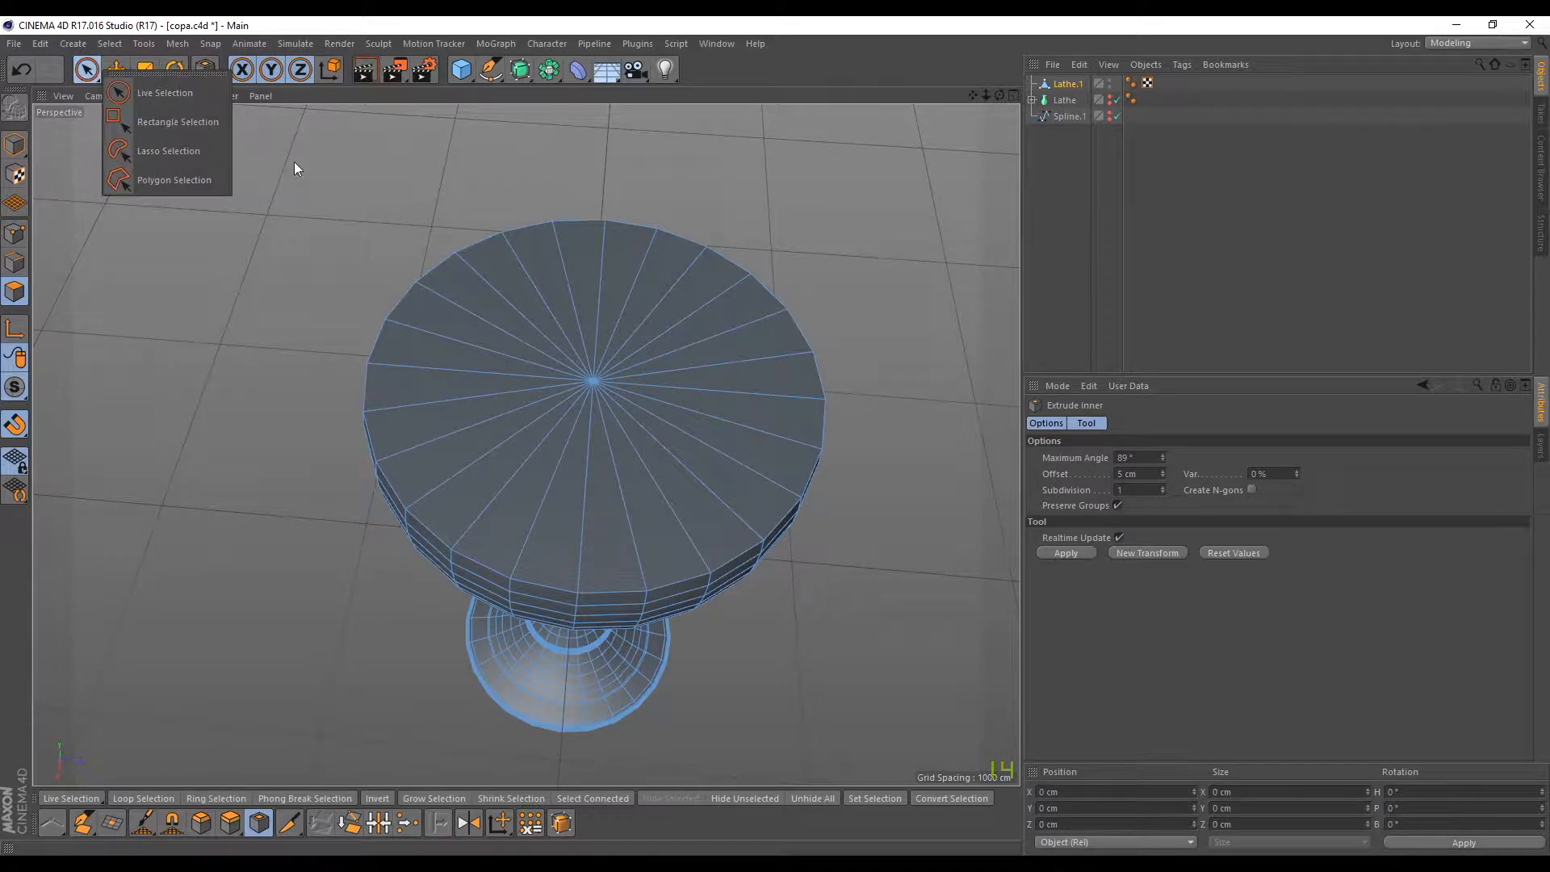
{"action": "left_click", "coordinate": [165, 93]}
{"action": "mouse_move", "coordinate": [640, 483]}
{"action": "left_mouse_down"}
{"action": "mouse_move", "coordinate": [515, 466]}
{"action": "mouse_move", "coordinate": [477, 416]}
{"action": "mouse_move", "coordinate": [556, 302]}
{"action": "mouse_move", "coordinate": [729, 363]}
{"action": "mouse_move", "coordinate": [711, 468]}
{"action": "left_mouse_up"}
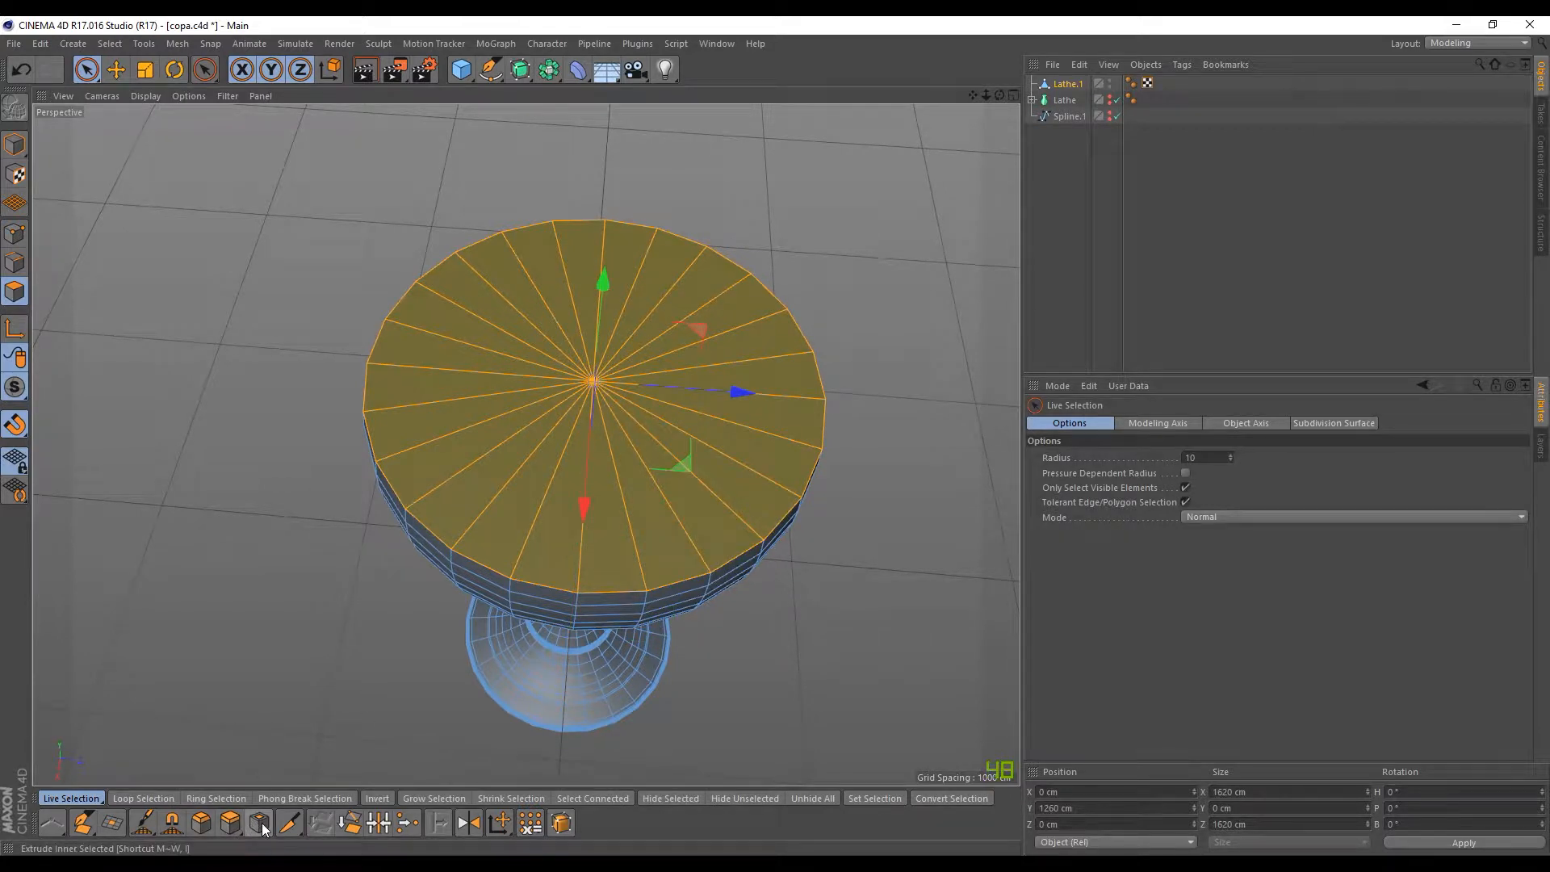
Step: Try Extrude Inner with a 40 cm offset on the top-cap polygons and undo it
{"action": "left_click", "coordinate": [260, 822]}
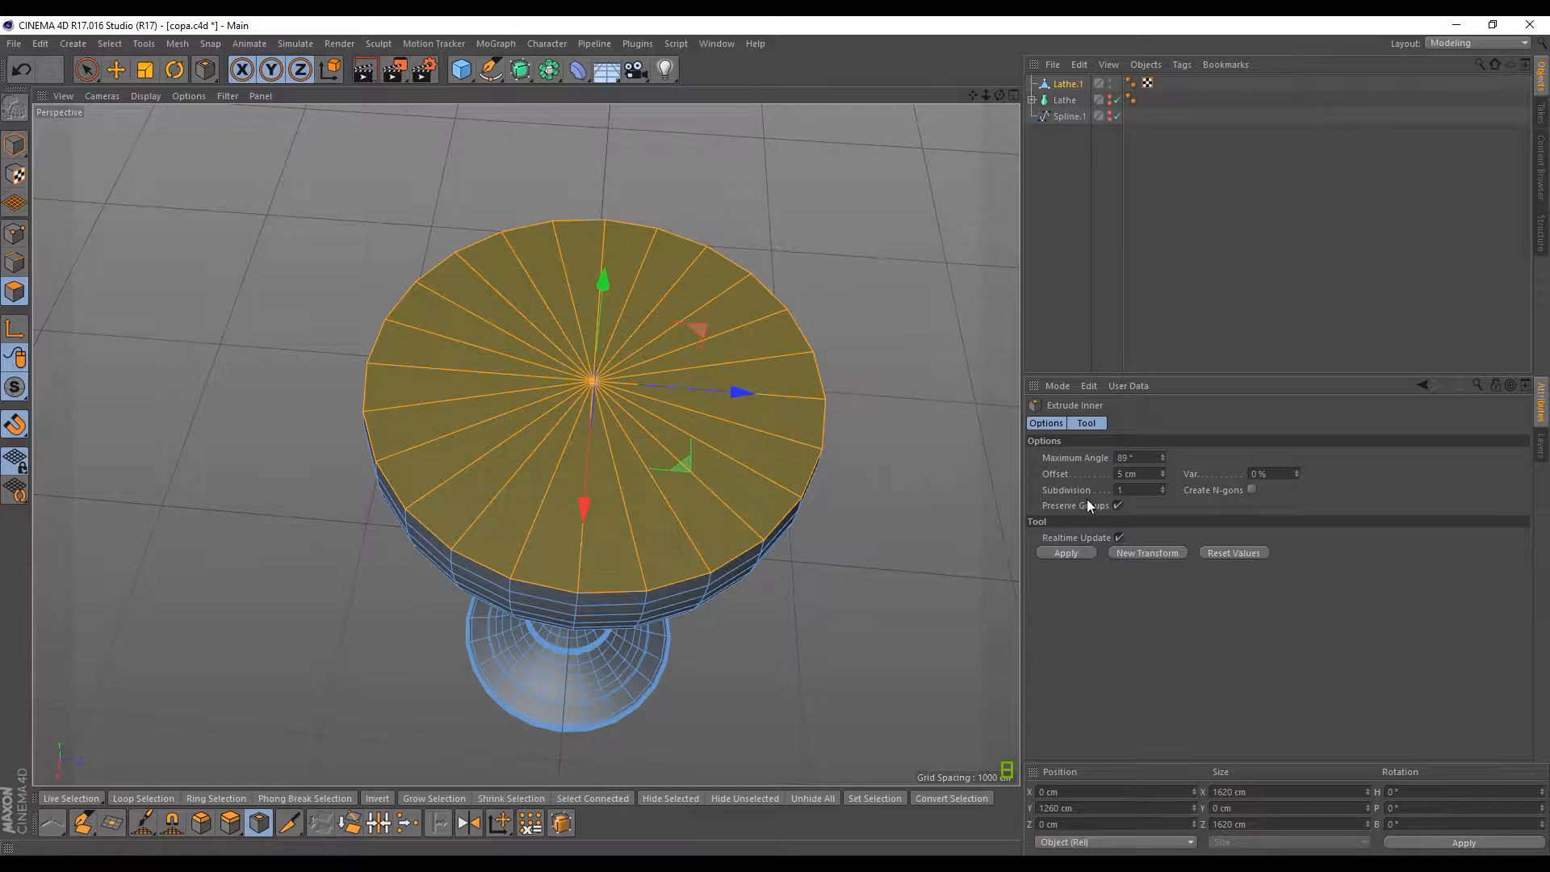
{"action": "left_click_drag", "start_coordinate": [778, 501], "coordinate": [794, 502]}
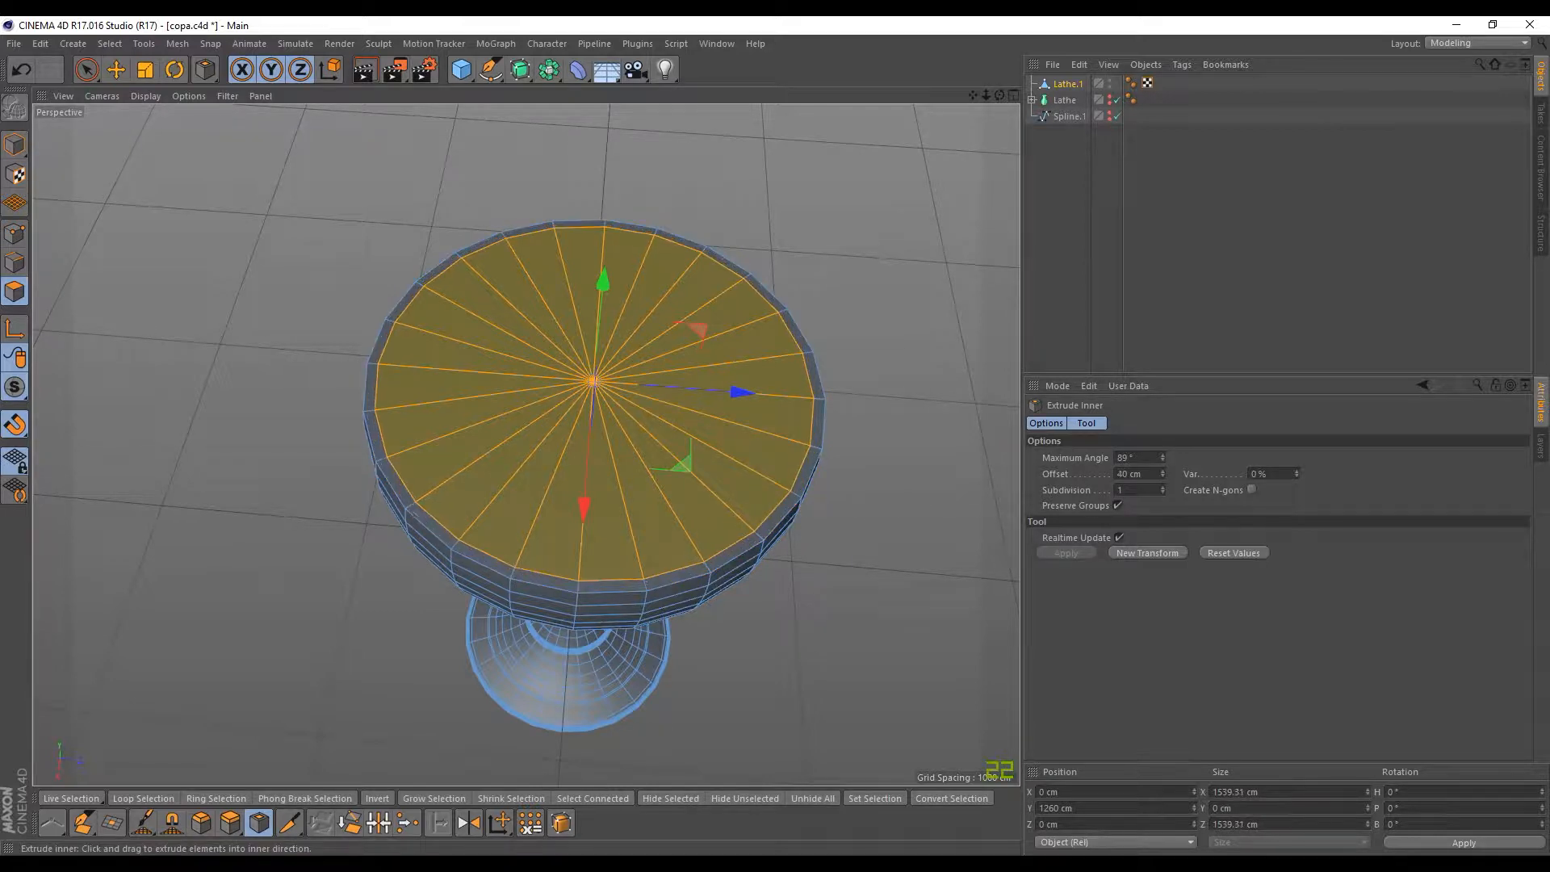
{"action": "key", "text": "ctrl+z"}
Step: Try Extrude Inner on the top cap with Preserve Groups disabled, undo it and re-enable the option
{"action": "left_click", "coordinate": [1117, 506]}
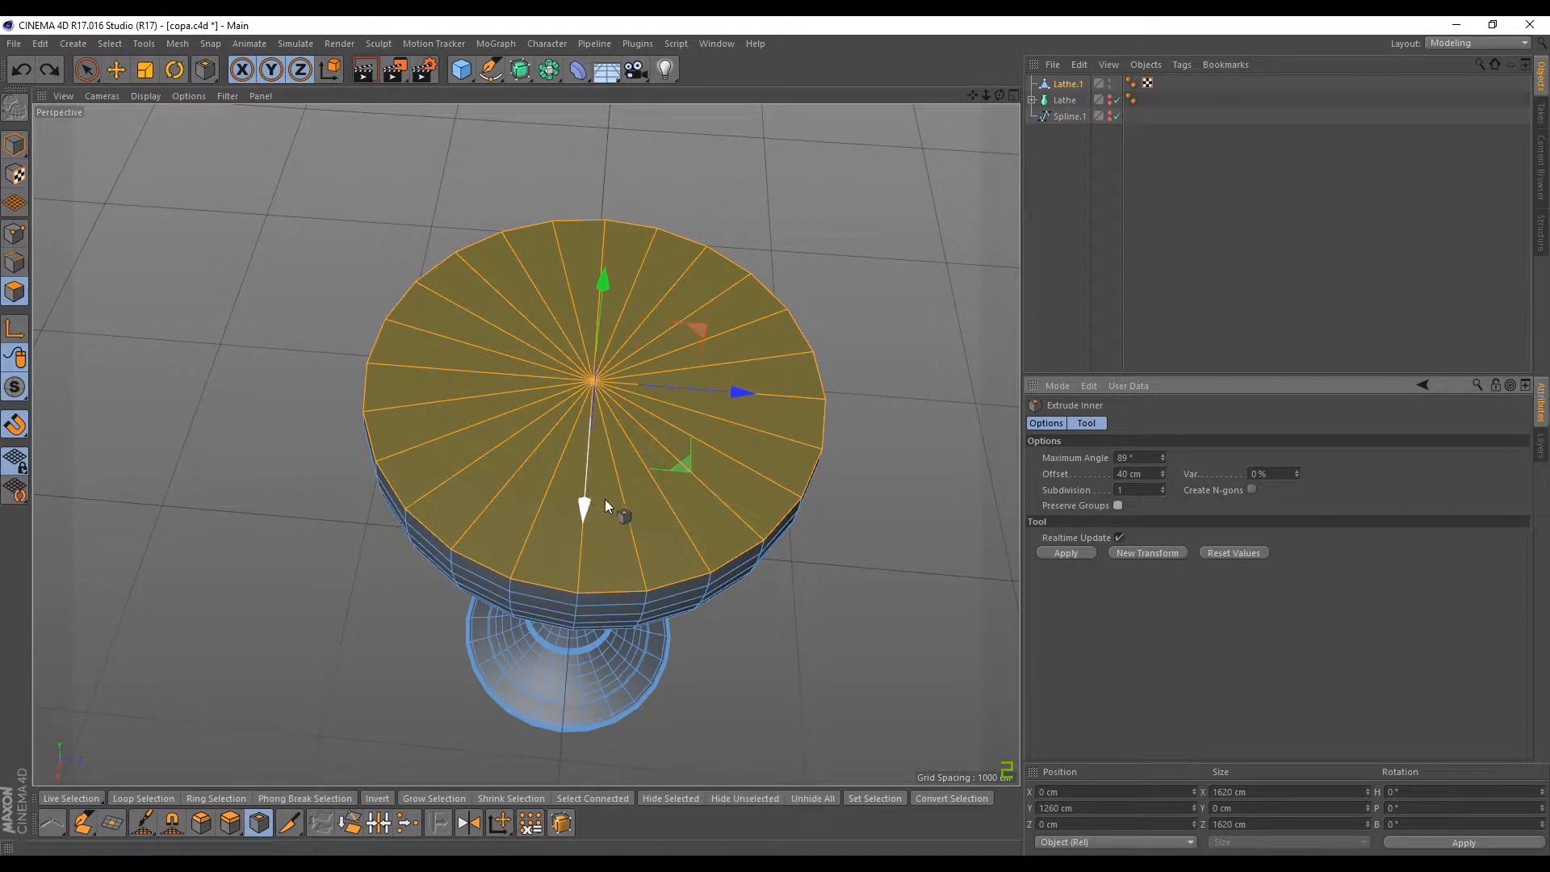
{"action": "left_click_drag", "start_coordinate": [745, 492], "coordinate": [760, 492]}
{"action": "key", "text": "ctrl+z"}
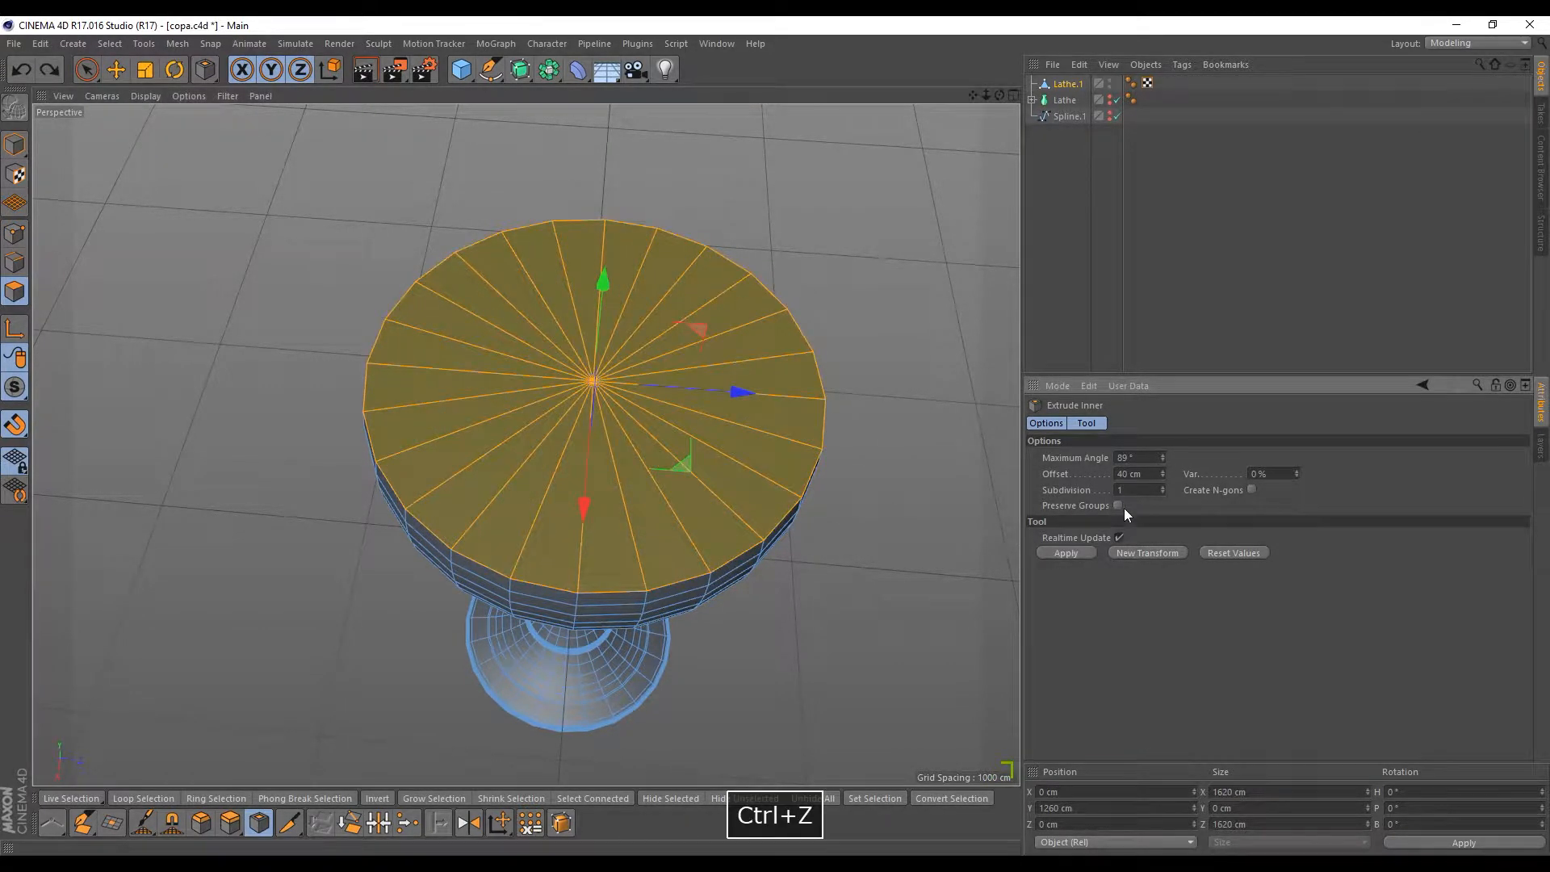
{"action": "left_click", "coordinate": [1118, 505]}
Step: Inset the goblet's top-cap polygons by 40 cm with Extrude Inner, keeping Preserve Groups enabled
{"action": "scroll", "coordinate": [790, 429], "scroll_direction": "up", "scroll_amount": 3}
{"action": "left_click_drag", "start_coordinate": [851, 463], "coordinate": [827, 463]}
{"action": "key", "text": "ctrl+z"}
{"action": "key", "text": "ctrl+z"}
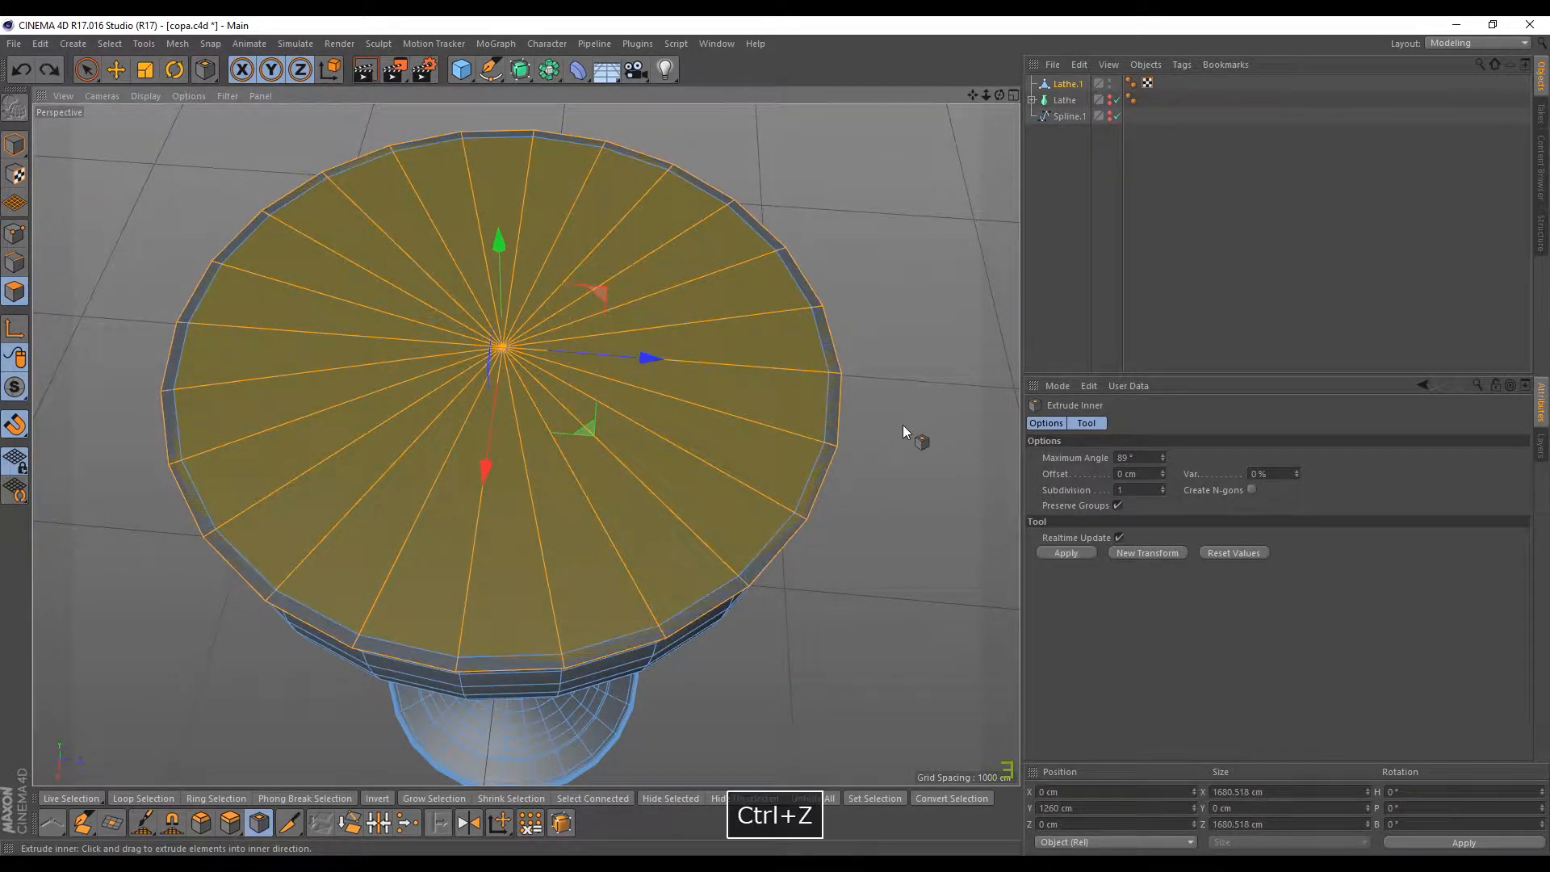
{"action": "left_click_drag", "start_coordinate": [787, 453], "coordinate": [819, 454]}
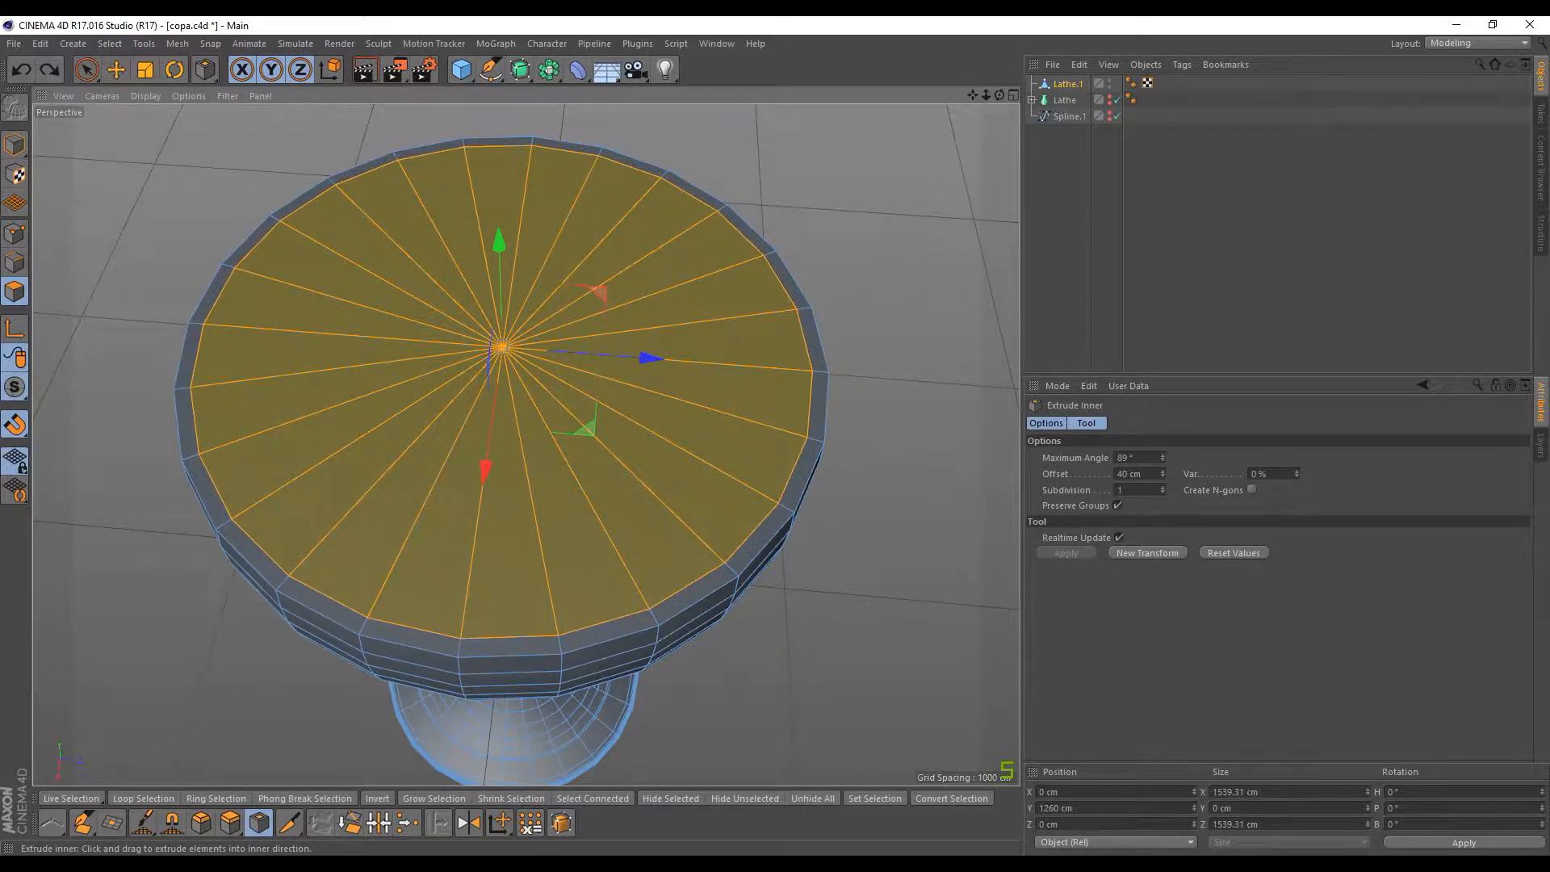
{"action": "left_click_drag", "start_coordinate": [877, 504], "coordinate": [104, 105], "text": "alt"}
{"action": "left_click", "coordinate": [22, 70]}
{"action": "left_click", "coordinate": [51, 68]}
{"action": "left_click_drag", "start_coordinate": [138, 226], "coordinate": [98, 122], "text": "alt"}
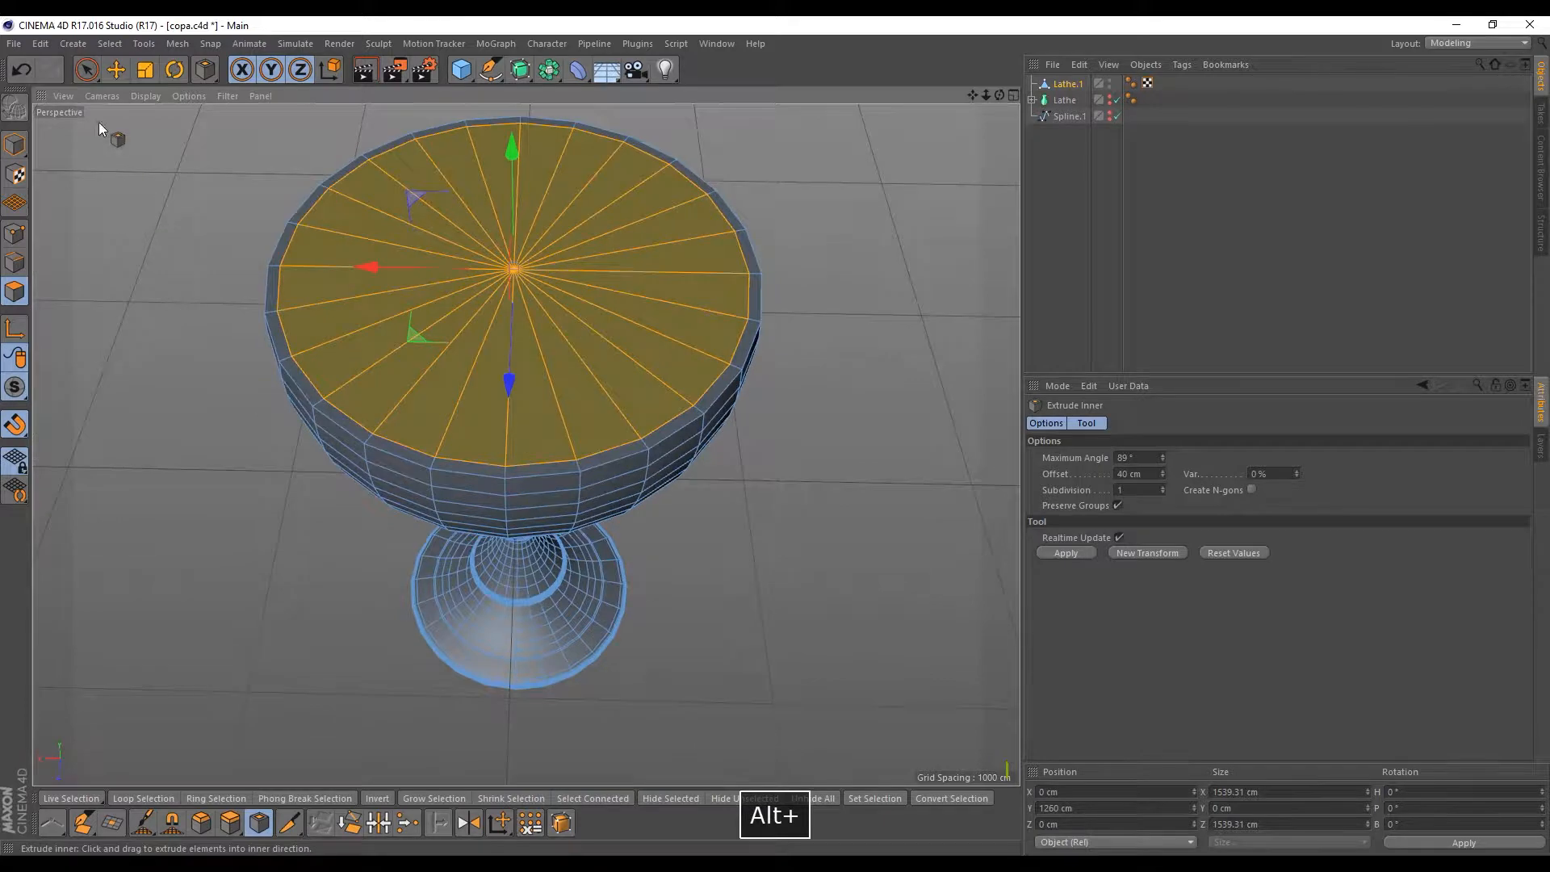
Step: Return to Live Selection and deselect the inset top-cap polygons
{"action": "key", "text": "space"}
{"action": "left_click", "coordinate": [245, 578]}
{"action": "mouse_move", "coordinate": [246, 578]}
{"action": "left_mouse_down", "text": "alt"}
{"action": "mouse_move", "coordinate": [232, 458]}
{"action": "mouse_move", "coordinate": [249, 575]}
{"action": "left_mouse_up", "text": "alt"}
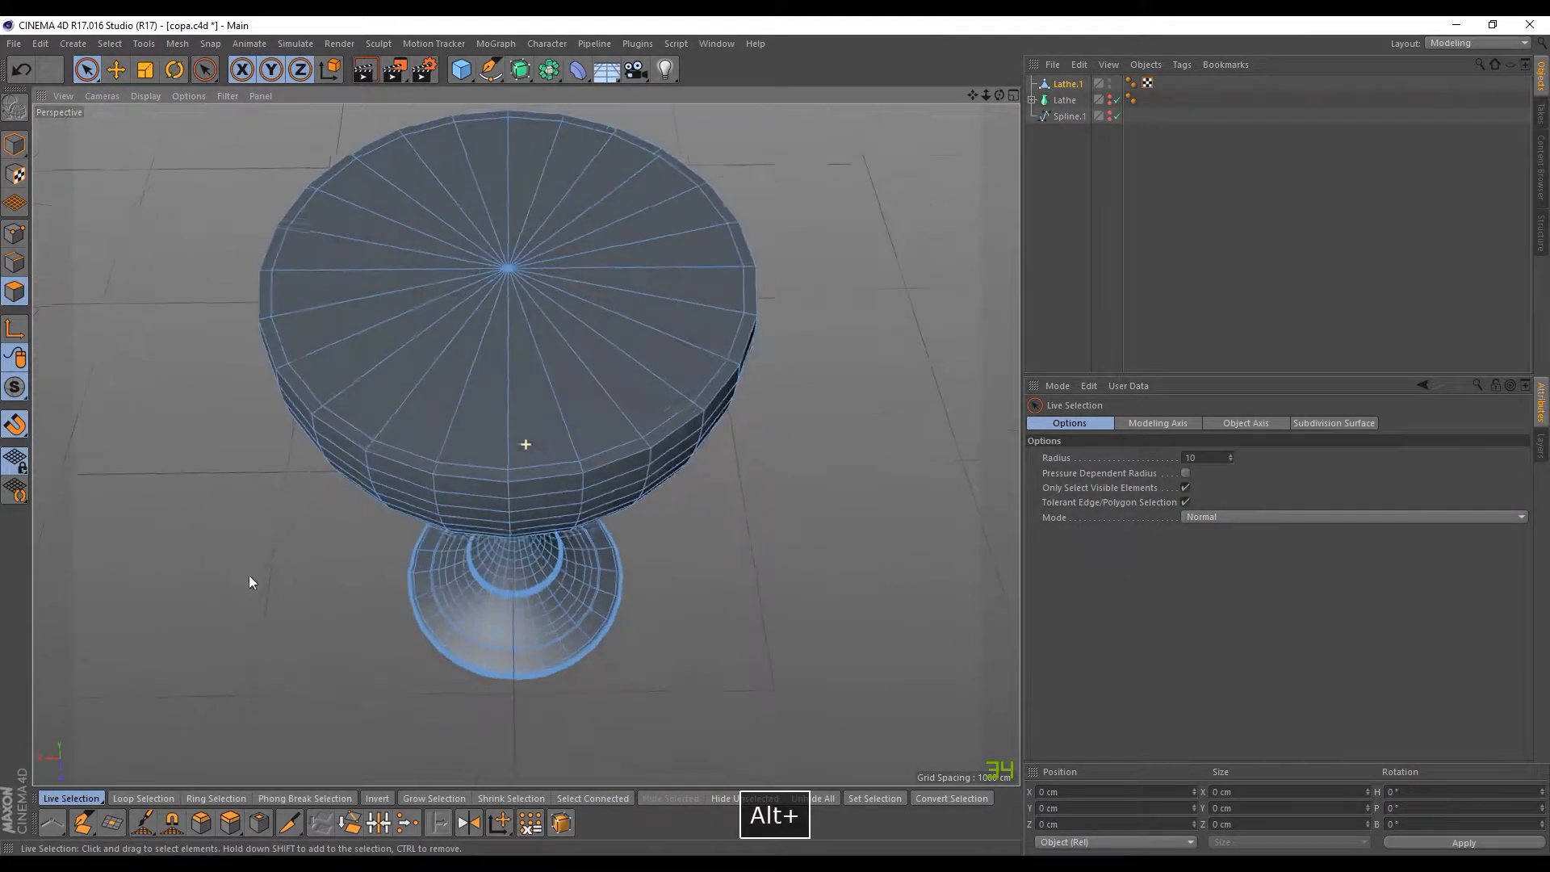
{"action": "left_click", "coordinate": [384, 307]}
{"action": "left_click", "coordinate": [713, 234]}
{"action": "left_click_drag", "start_coordinate": [575, 350], "coordinate": [436, 329], "text": "alt"}
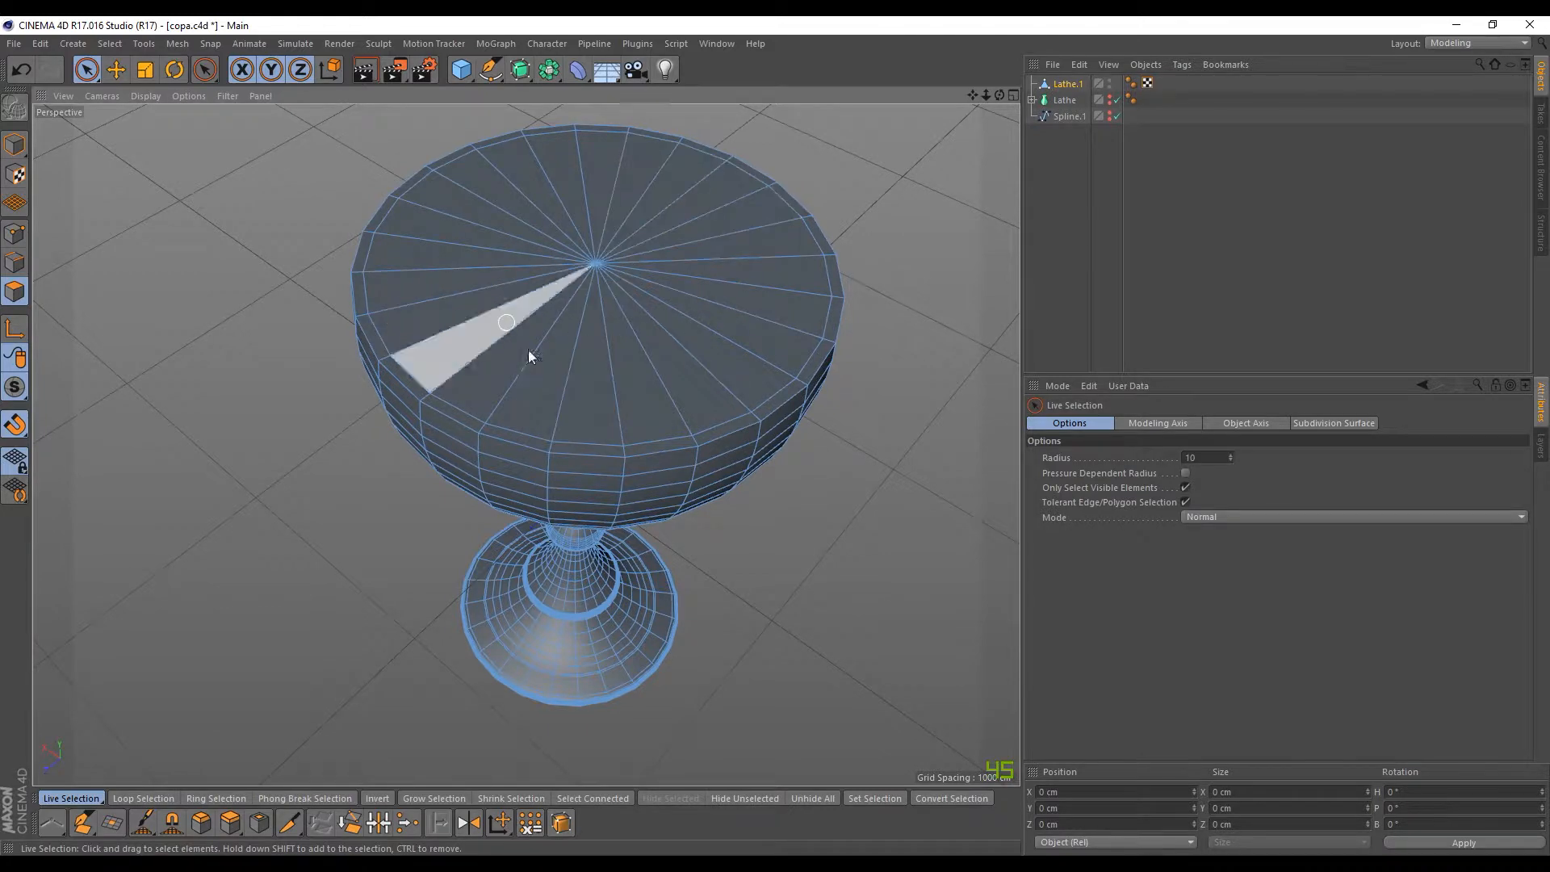
{"action": "left_click_drag", "start_coordinate": [587, 366], "coordinate": [530, 292], "text": "alt"}
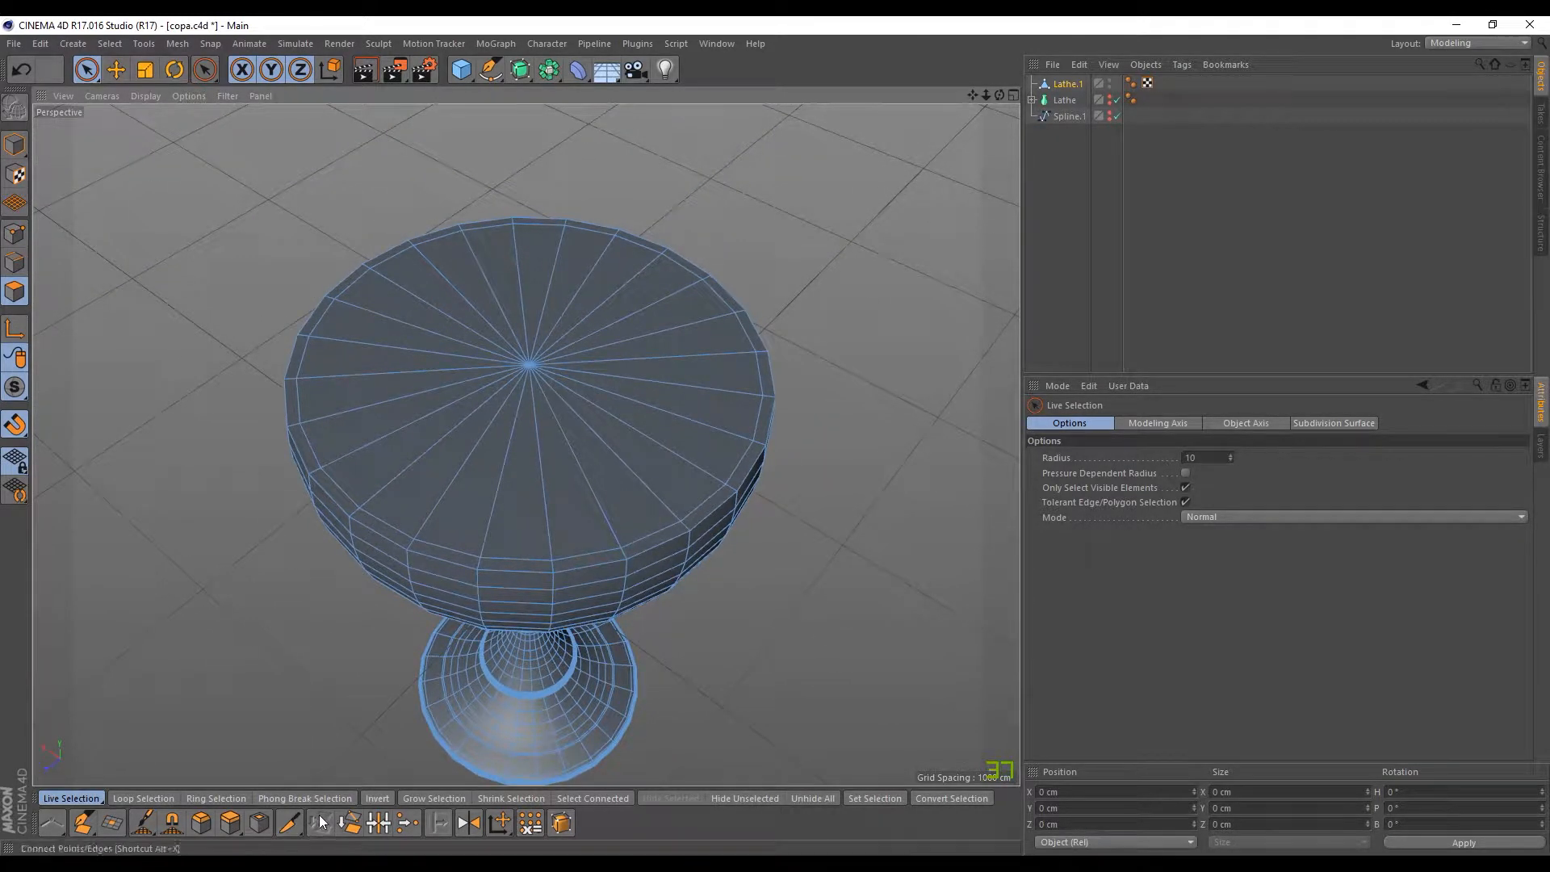
Step: Select all the inset polygons of the goblet's top cap and activate the Knife tool
{"action": "left_click", "coordinate": [289, 823]}
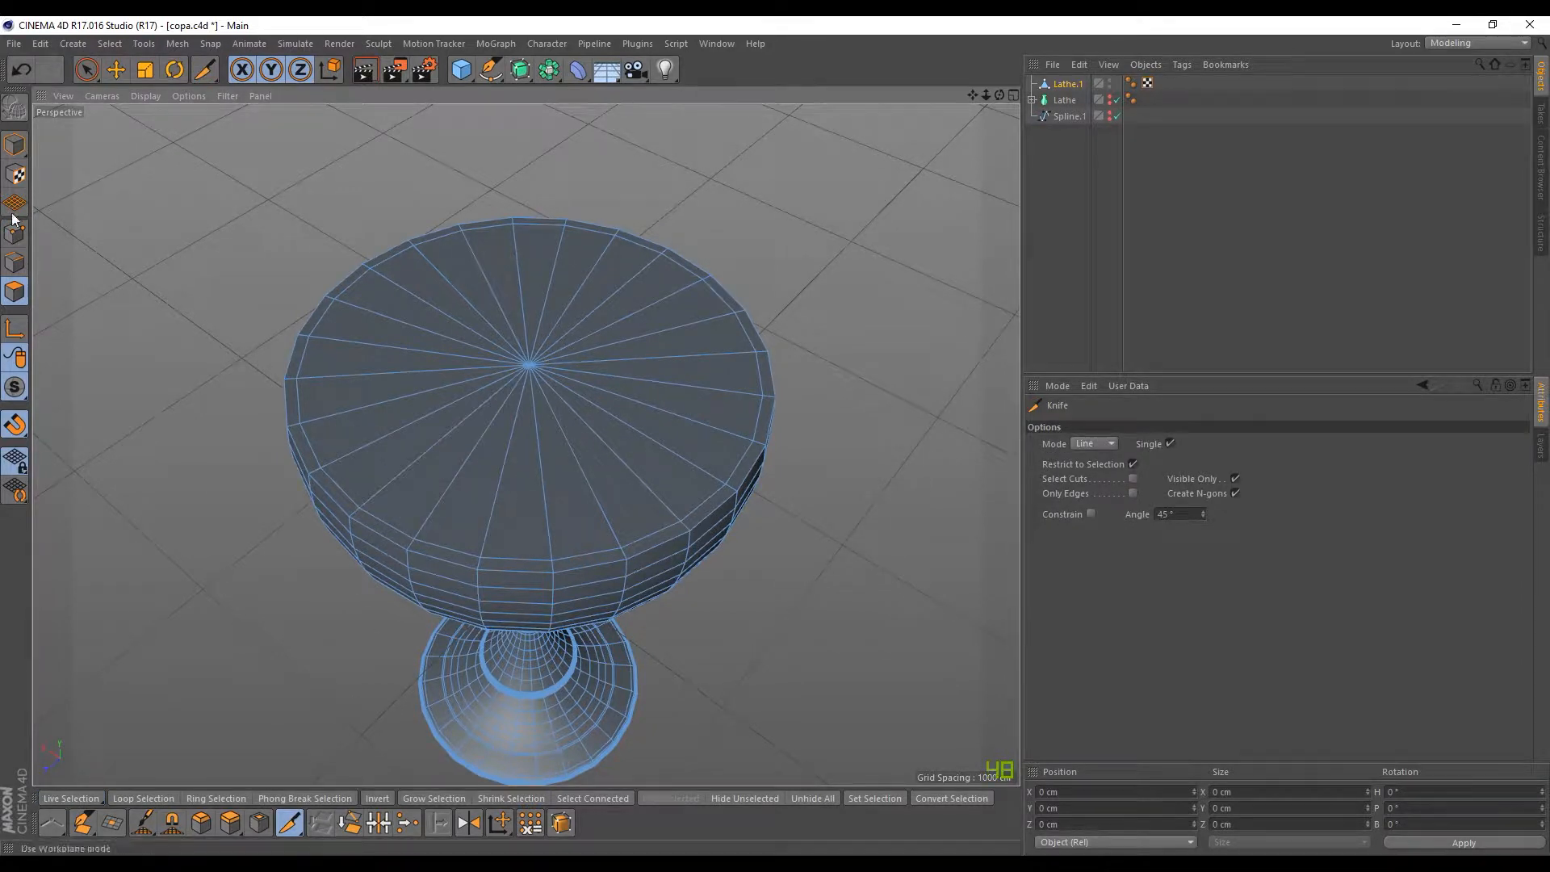
{"action": "left_click_drag", "start_coordinate": [526, 468], "coordinate": [525, 444], "text": "alt"}
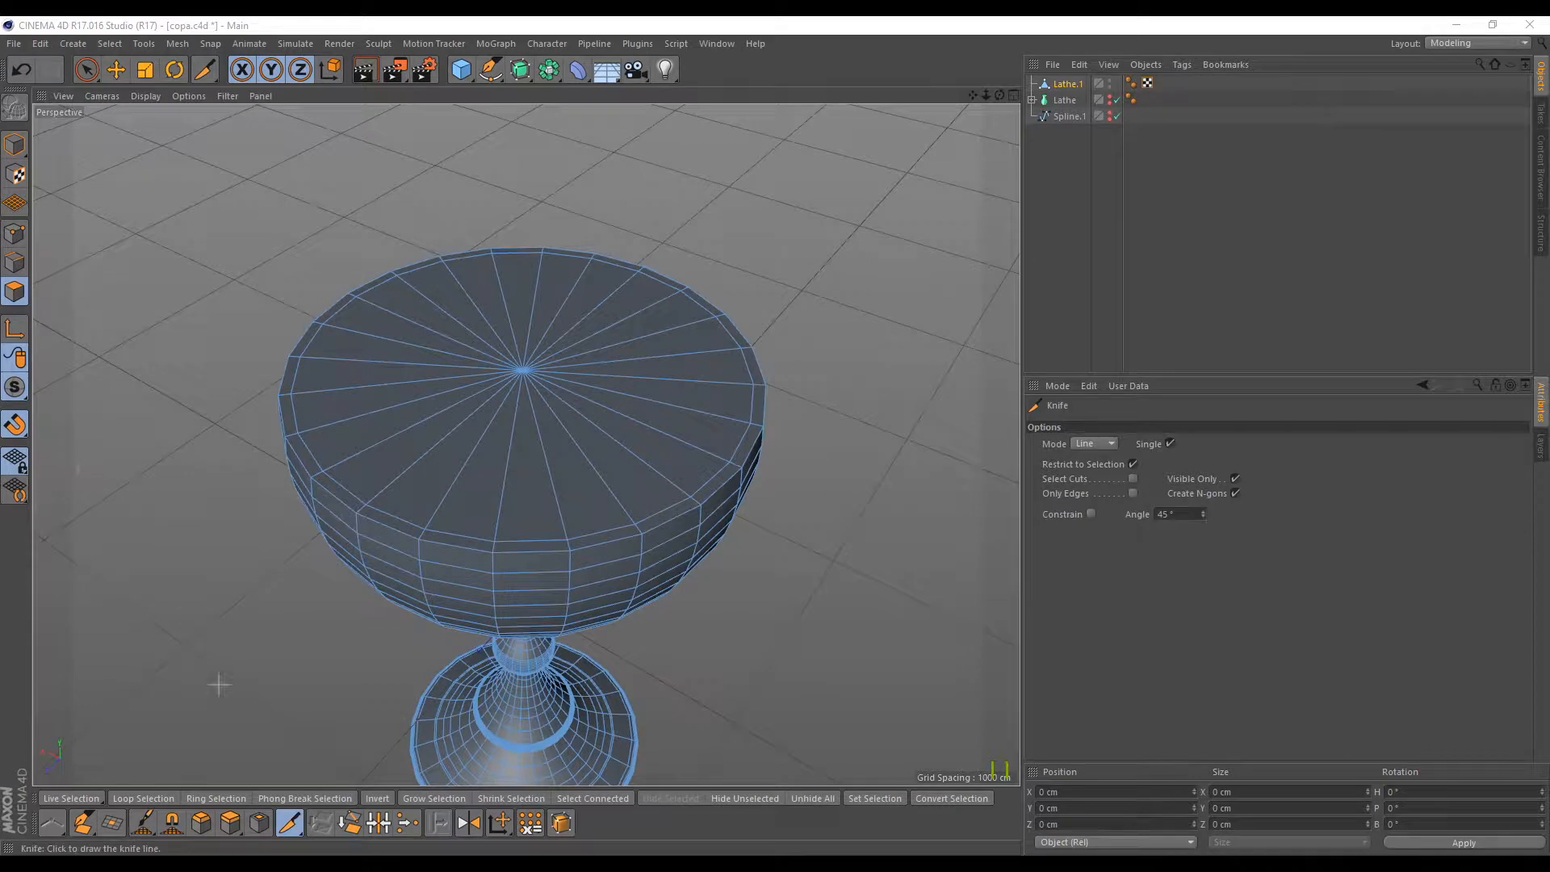
{"action": "key", "text": "space"}
{"action": "mouse_move", "coordinate": [343, 387]}
{"action": "left_mouse_down"}
{"action": "mouse_move", "coordinate": [525, 444]}
{"action": "mouse_move", "coordinate": [595, 356]}
{"action": "mouse_move", "coordinate": [502, 319]}
{"action": "mouse_move", "coordinate": [356, 436]}
{"action": "left_mouse_up"}
{"action": "left_click", "coordinate": [289, 823]}
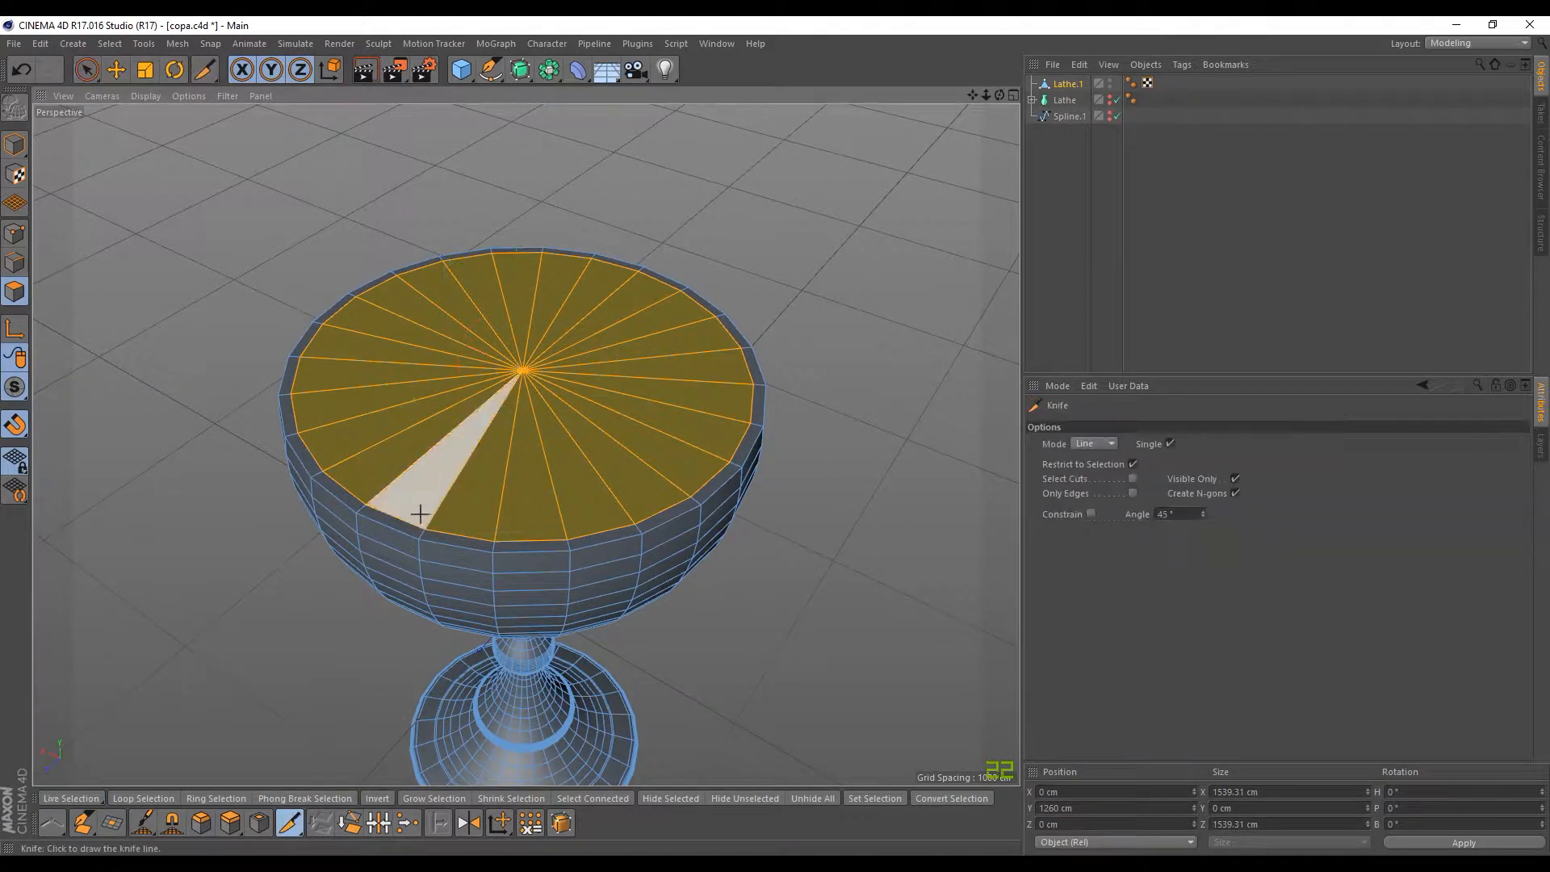
Step: Cut three concentric loops into the selected top cap with the Knife in Loop mode
{"action": "left_click", "coordinate": [1106, 445]}
{"action": "left_click", "coordinate": [1087, 507]}
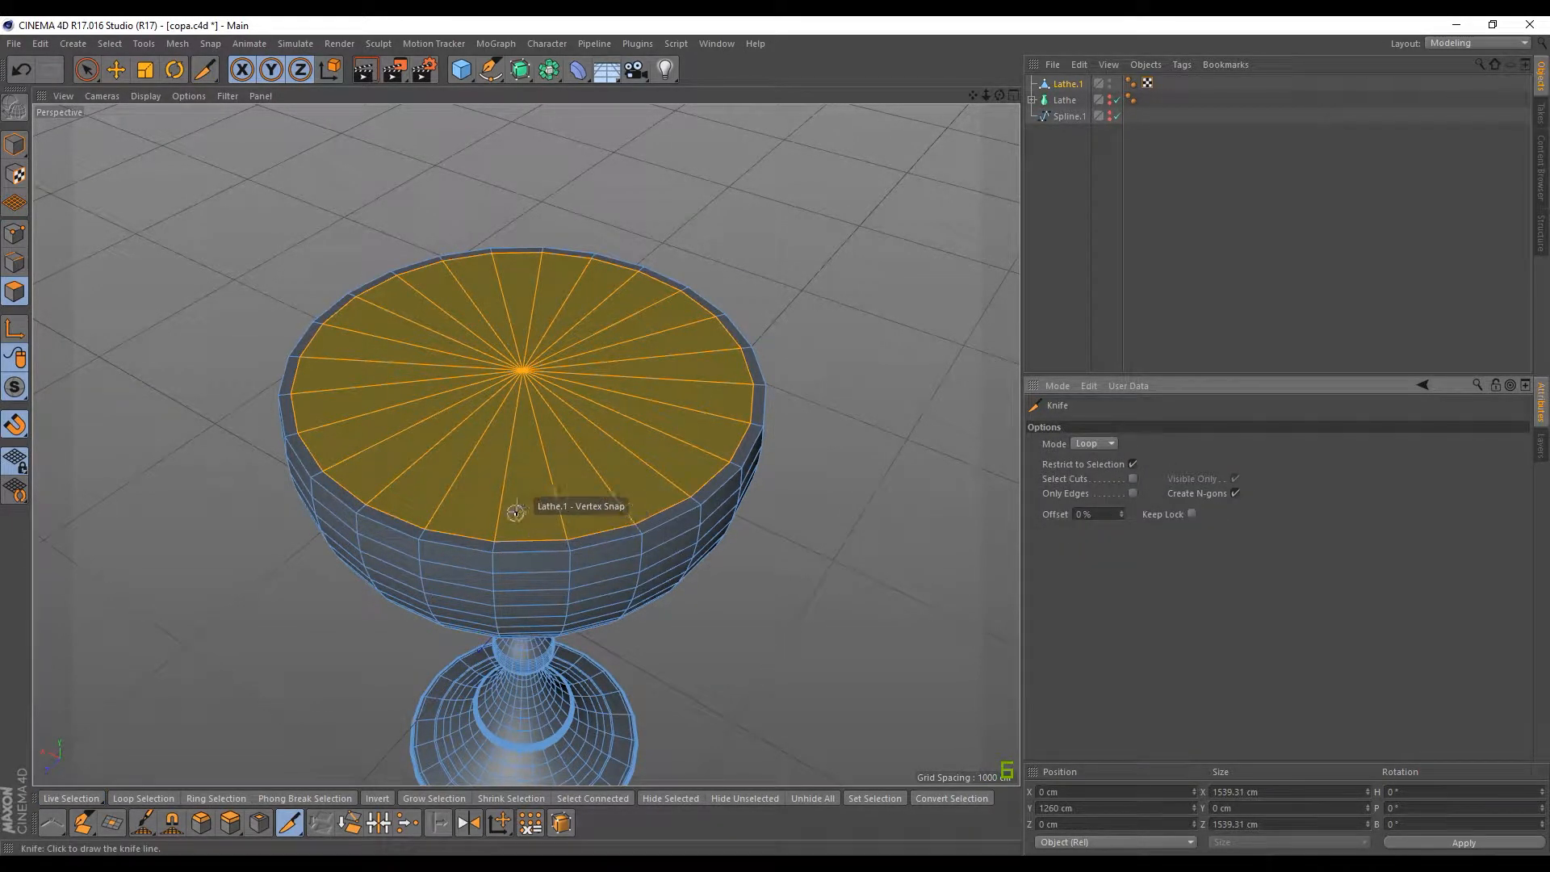
{"action": "left_click_drag", "start_coordinate": [501, 502], "coordinate": [540, 561], "text": "alt"}
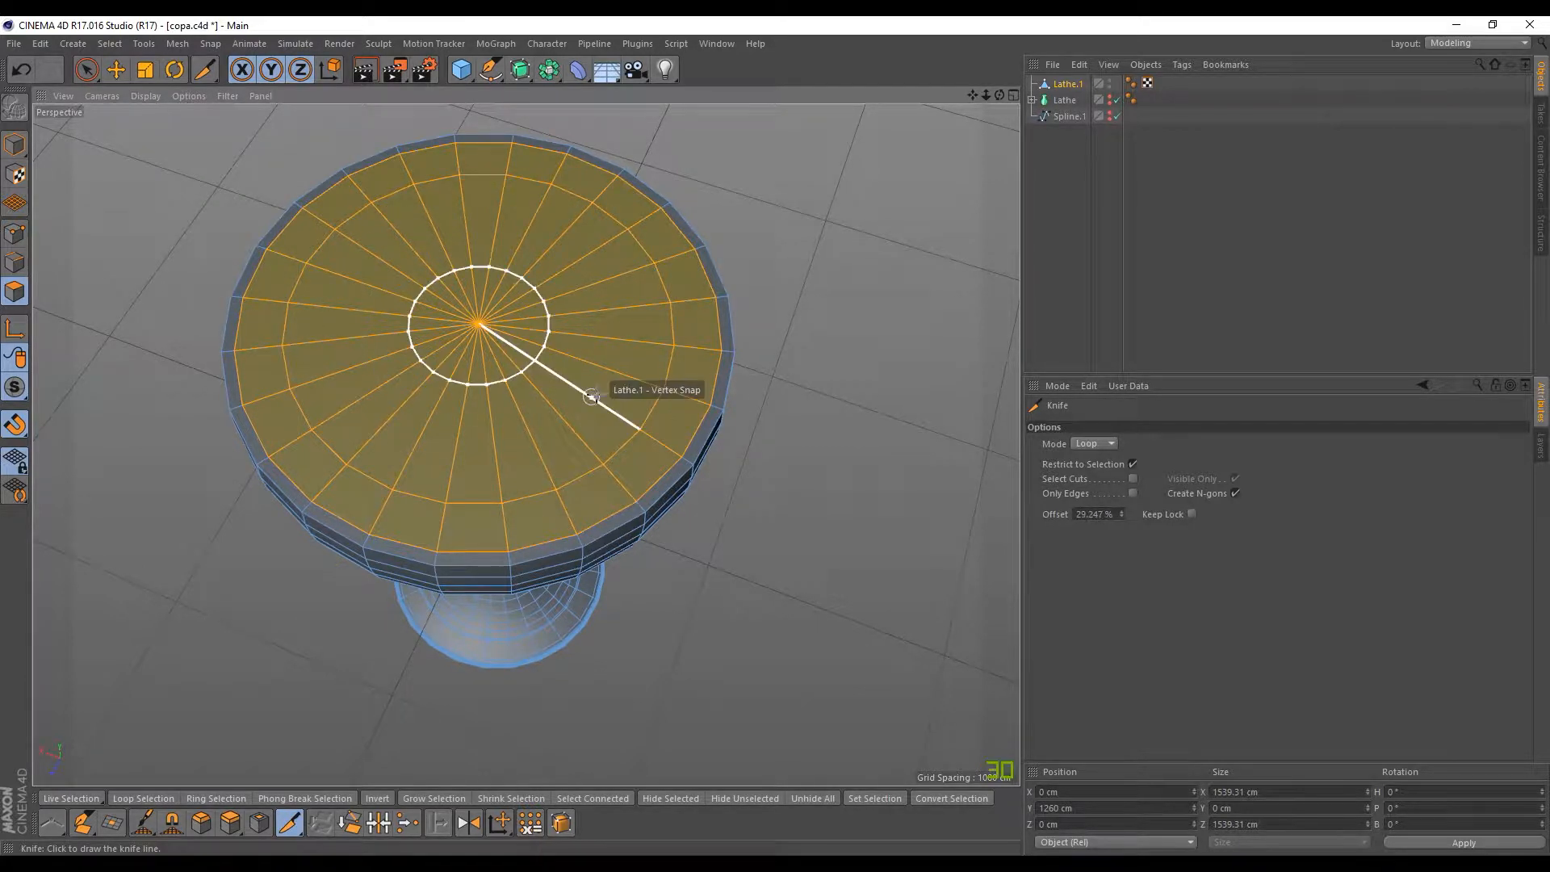
{"action": "left_click_drag", "start_coordinate": [585, 409], "coordinate": [658, 399], "text": "alt"}
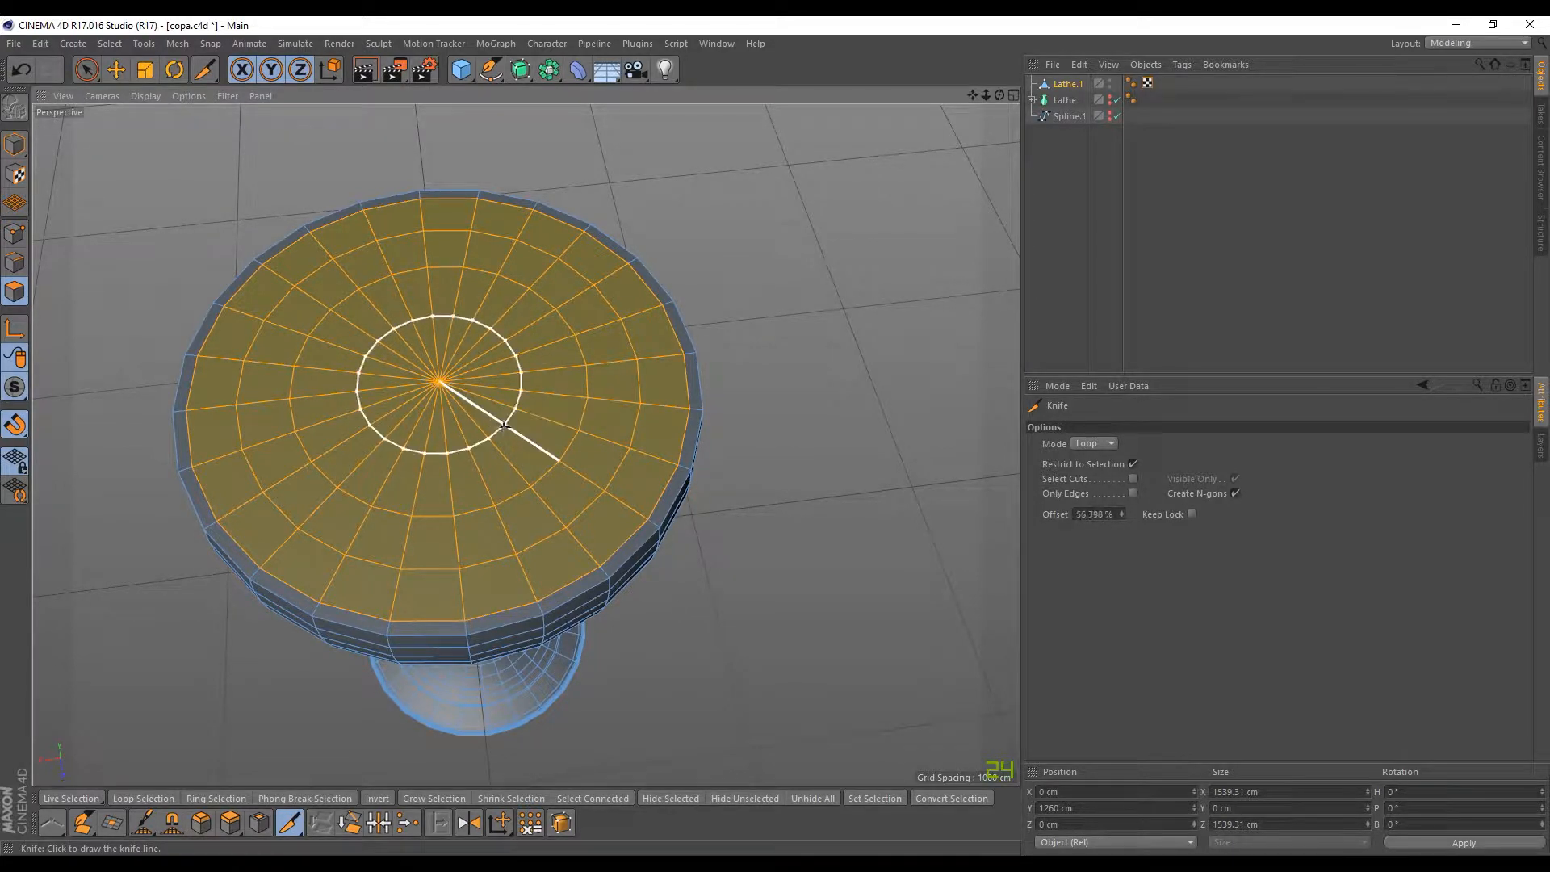
{"action": "mouse_move", "coordinate": [527, 422]}
{"action": "left_mouse_down", "text": "alt"}
{"action": "mouse_move", "coordinate": [525, 444]}
{"action": "mouse_move", "coordinate": [664, 381]}
{"action": "mouse_move", "coordinate": [589, 345]}
{"action": "mouse_move", "coordinate": [799, 301]}
{"action": "mouse_move", "coordinate": [525, 444]}
{"action": "left_mouse_up", "text": "alt"}
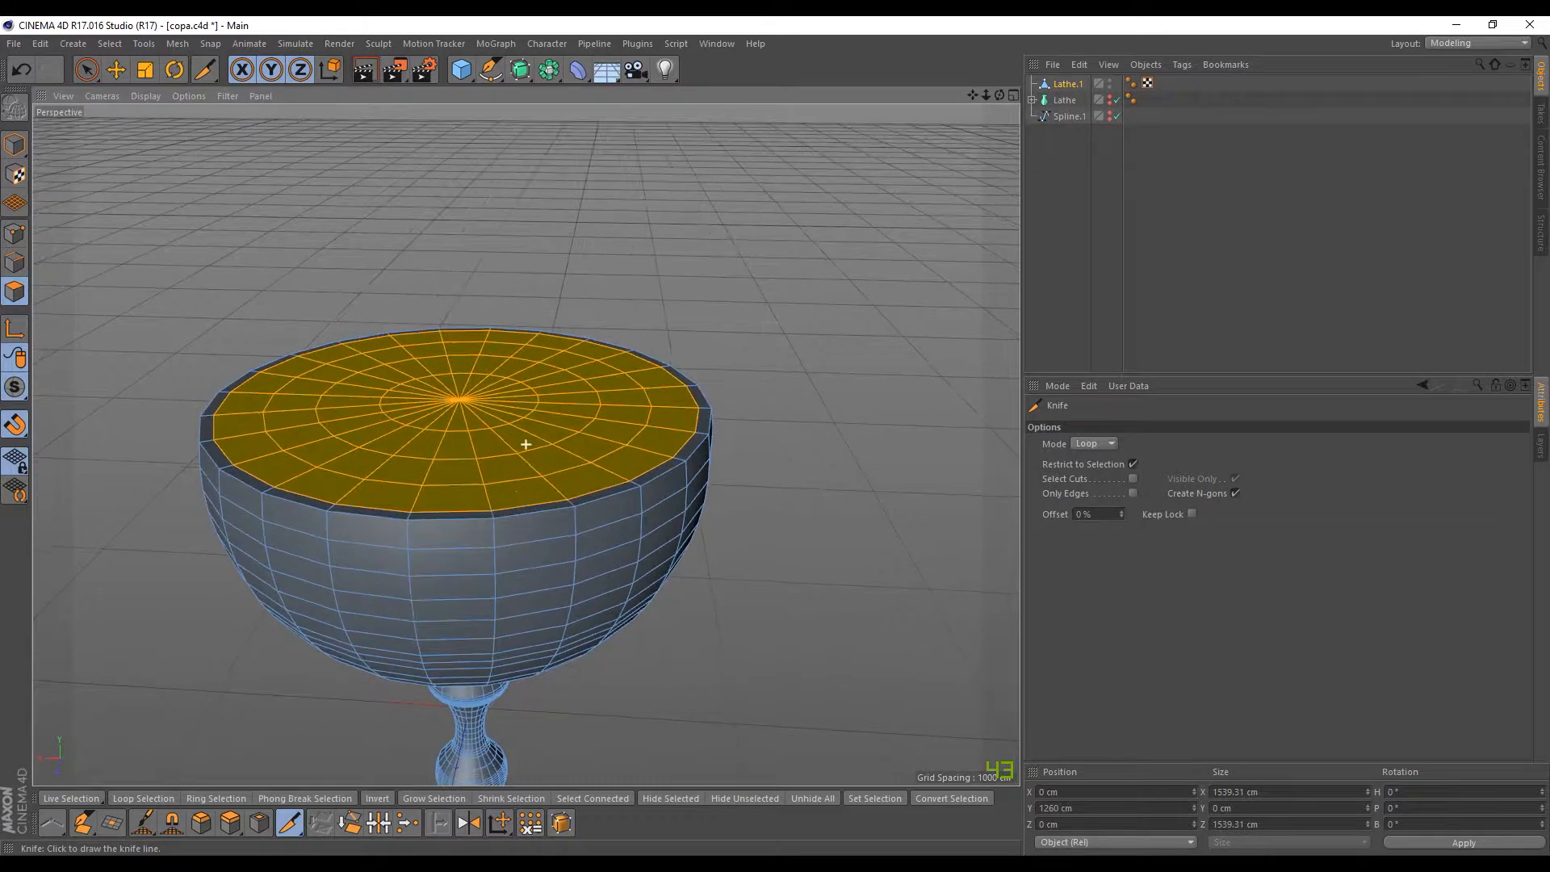
Step: Select the points of the three concentric loops on the top cap using Loop Selection in point mode
{"action": "left_click", "coordinate": [116, 70]}
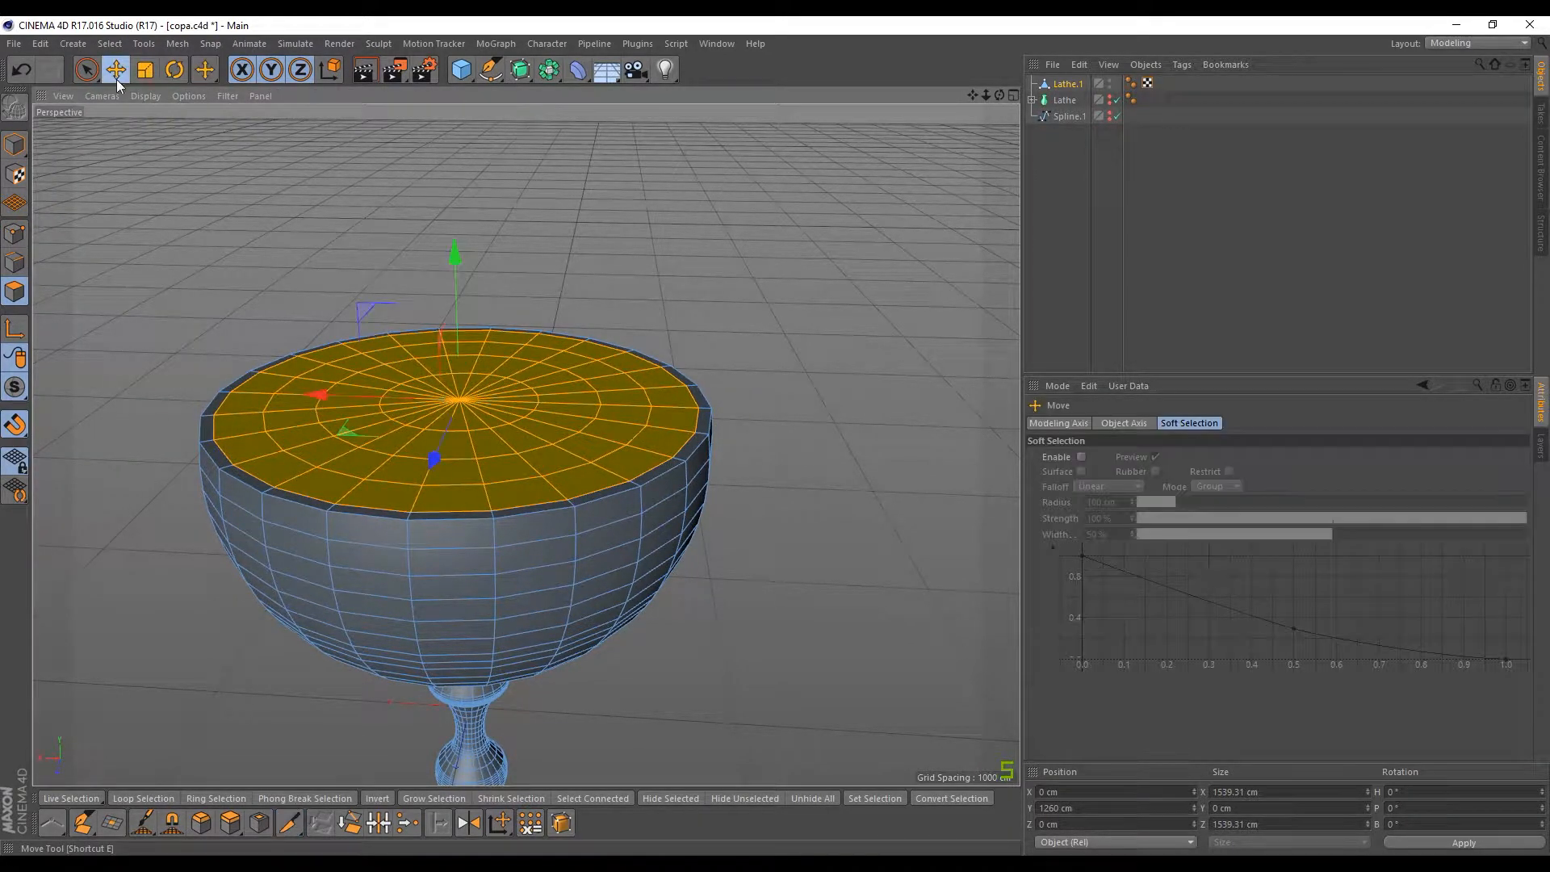
{"action": "left_click", "coordinate": [14, 233]}
{"action": "left_click_drag", "start_coordinate": [617, 199], "coordinate": [609, 229], "text": "alt"}
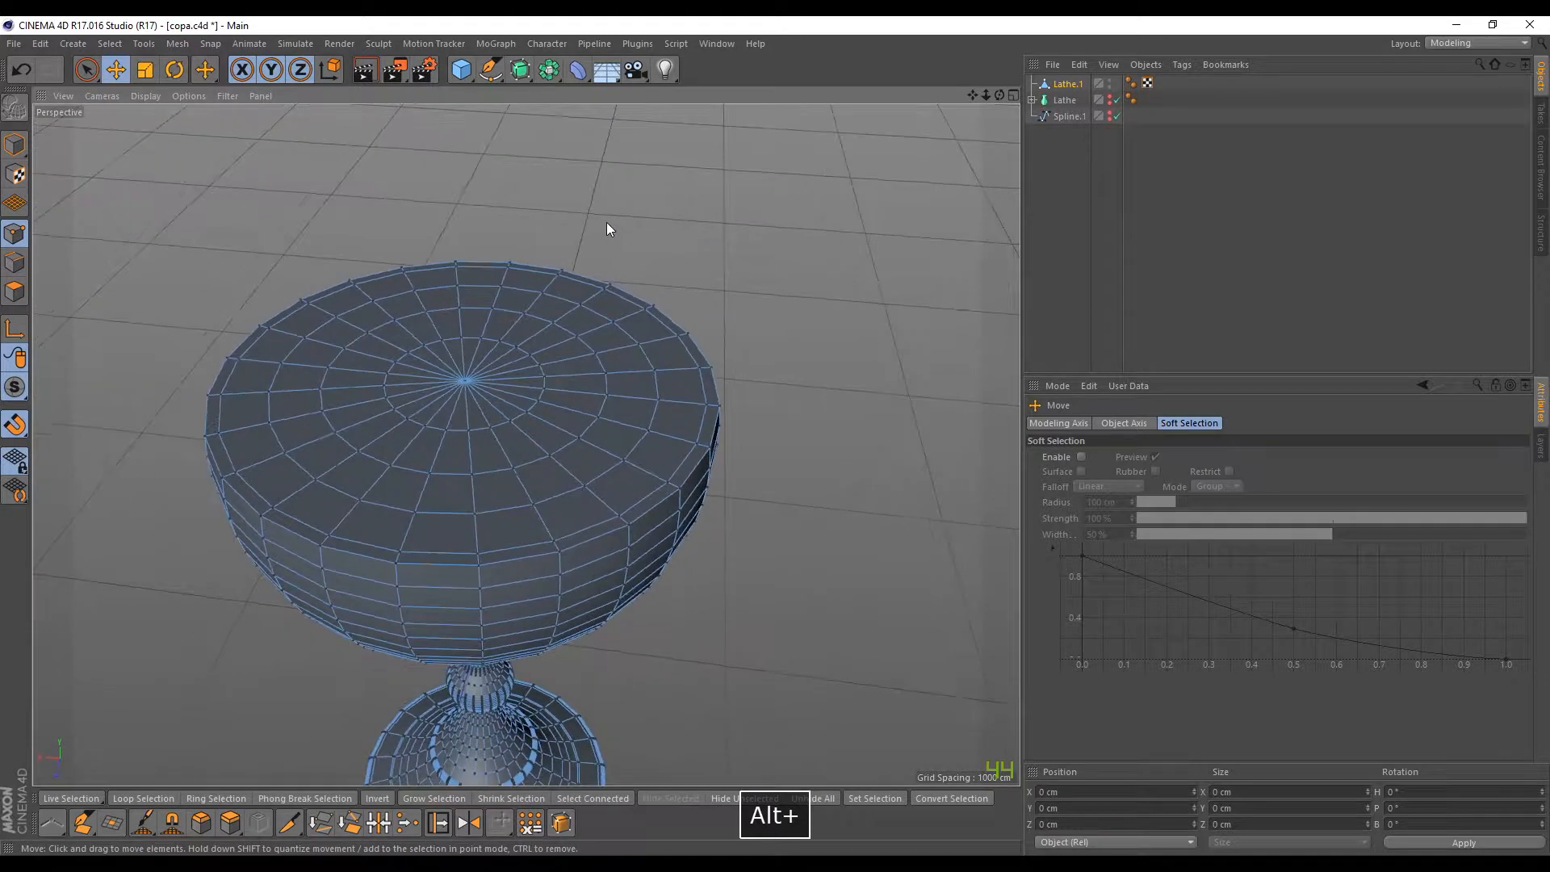
{"action": "left_click", "coordinate": [96, 71]}
{"action": "left_click", "coordinate": [110, 44]}
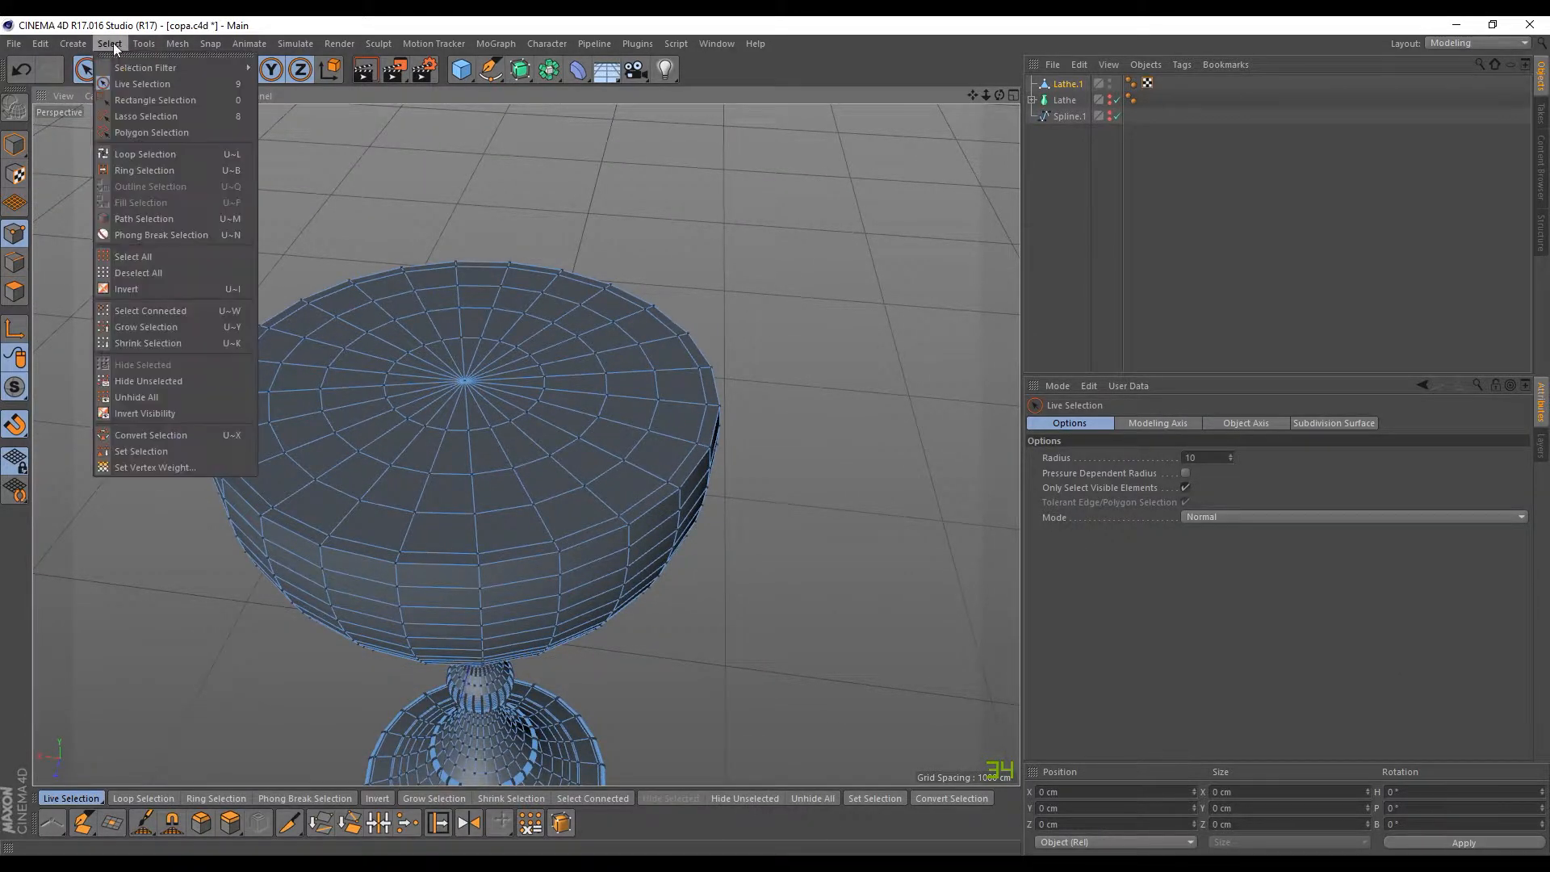
{"action": "left_click", "coordinate": [137, 155]}
{"action": "left_click", "coordinate": [285, 357]}
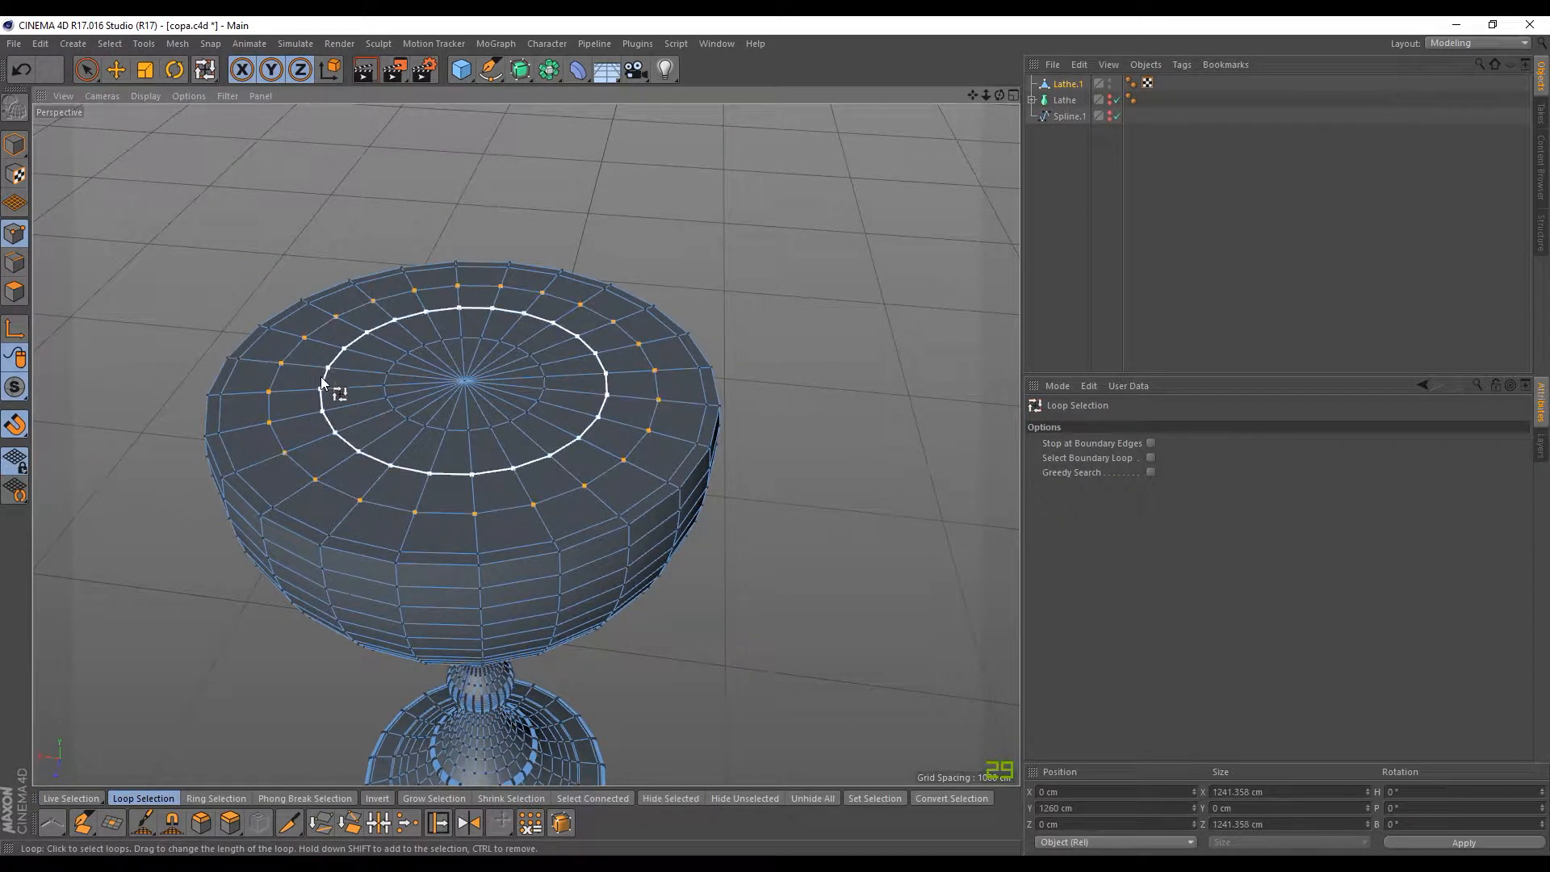
{"action": "left_click", "coordinate": [321, 377], "text": "shift"}
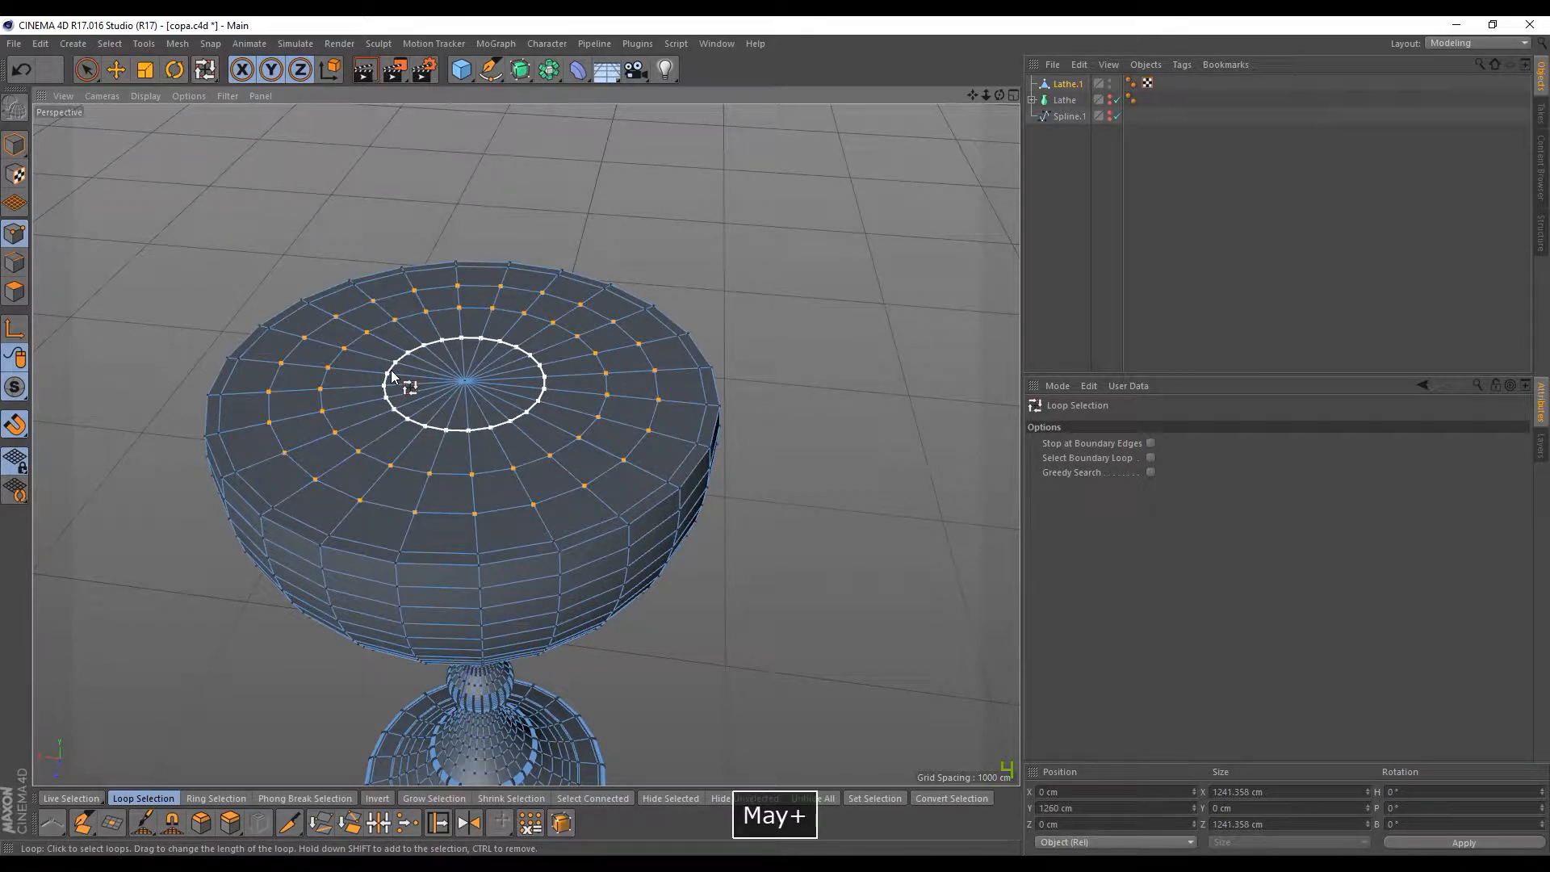
{"action": "left_click", "coordinate": [391, 372], "text": "shift"}
Step: Try picking the cap's centre point and lowering the three point loops, undoing both attempts
{"action": "key", "text": "space"}
{"action": "left_click", "coordinate": [466, 384]}
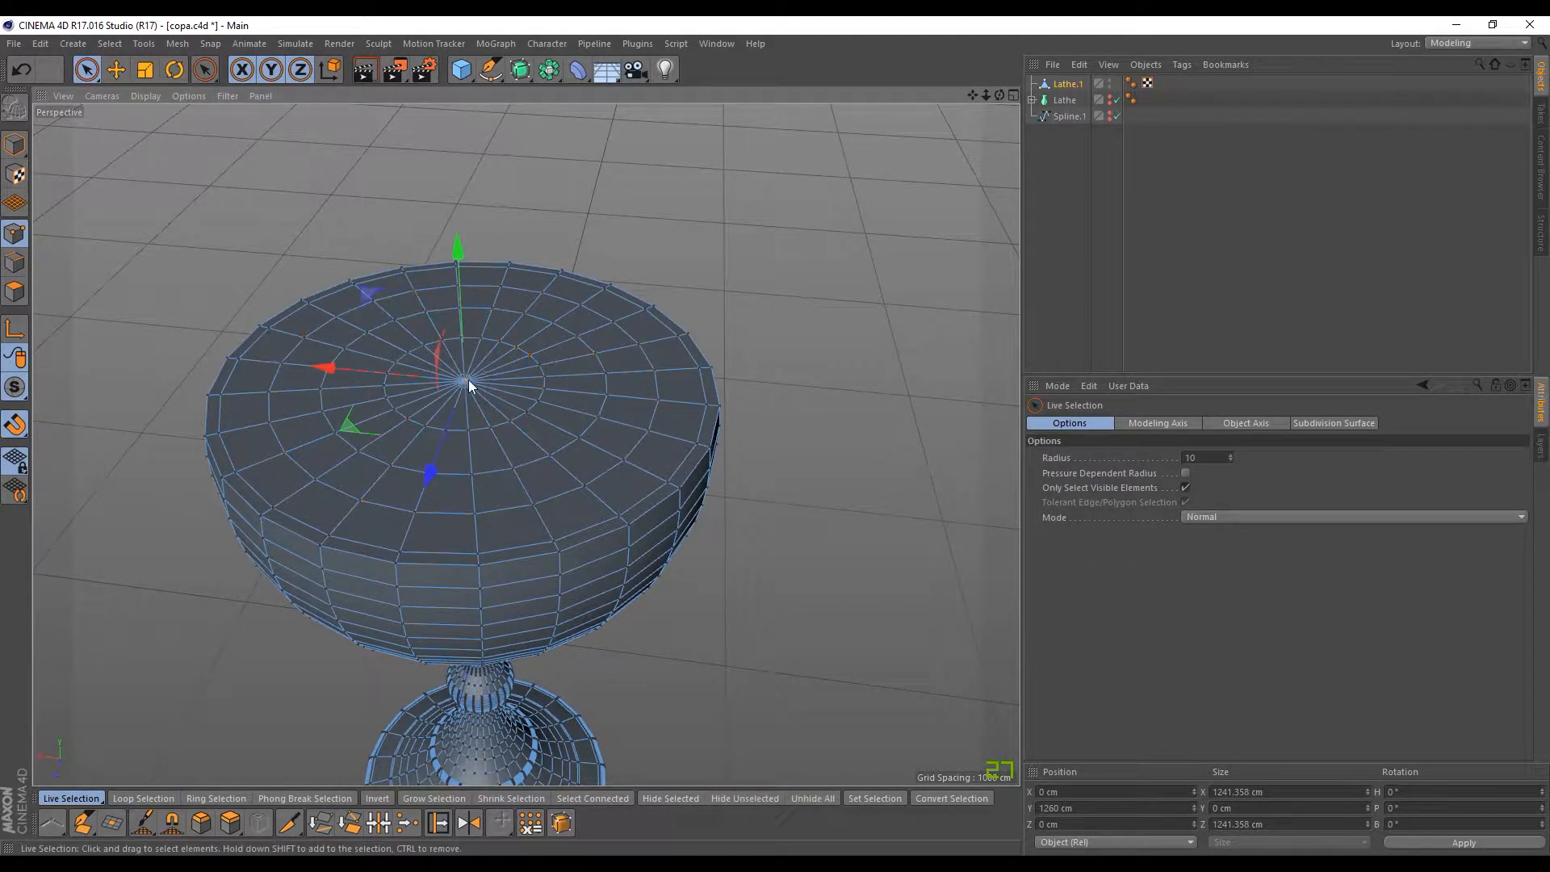
{"action": "key", "text": "ctrl+z"}
{"action": "left_click_drag", "start_coordinate": [768, 439], "coordinate": [698, 434], "text": "alt"}
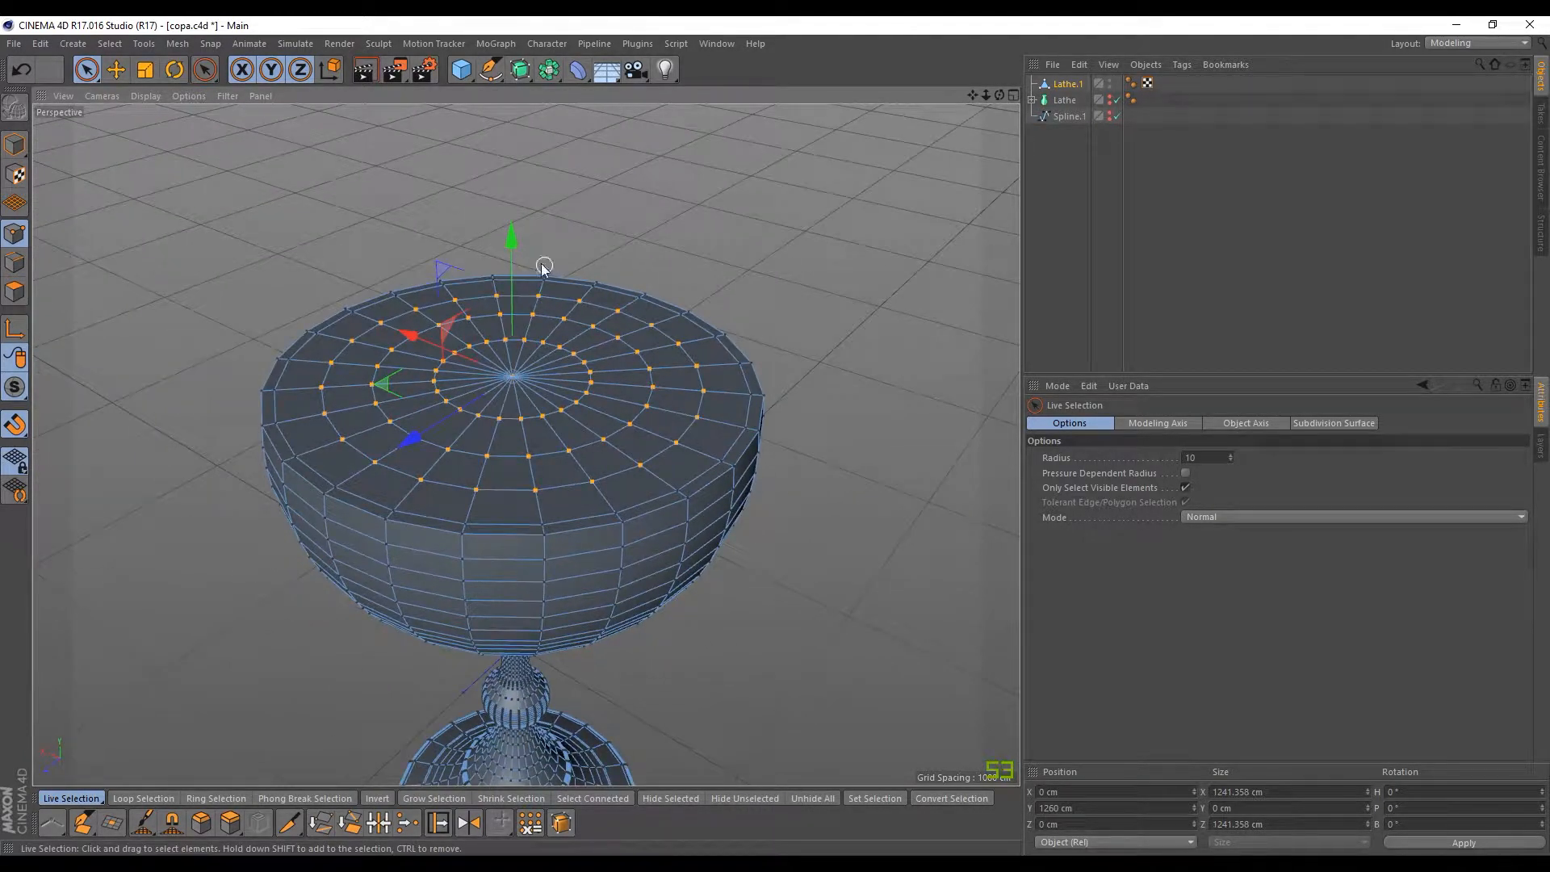
{"action": "left_click_drag", "start_coordinate": [511, 240], "coordinate": [512, 302]}
{"action": "key", "text": "ctrl+z"}
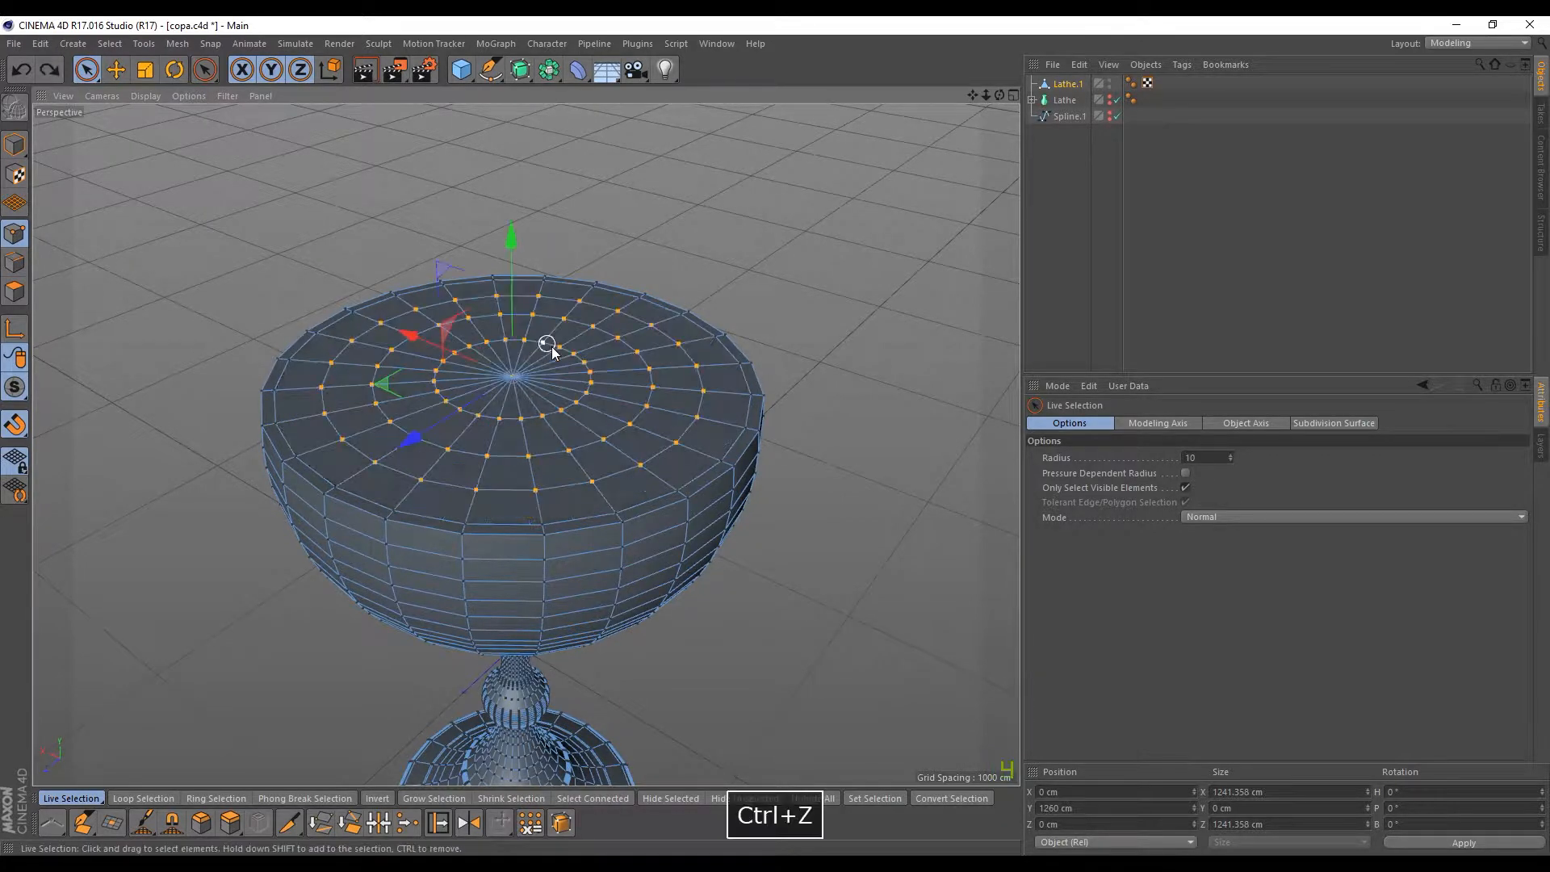
Step: Disable Only Select Visible Elements for Live Selection at the cap's centre point
{"action": "scroll", "coordinate": [541, 346], "scroll_direction": "up", "scroll_amount": 5}
{"action": "right_click_drag", "start_coordinate": [595, 336], "coordinate": [549, 218], "text": "alt"}
{"action": "left_click_drag", "start_coordinate": [549, 220], "coordinate": [488, 351], "text": "alt"}
{"action": "scroll", "coordinate": [479, 326], "scroll_direction": "up", "scroll_amount": 8}
{"action": "left_click_drag", "start_coordinate": [411, 437], "coordinate": [400, 431], "text": "alt"}
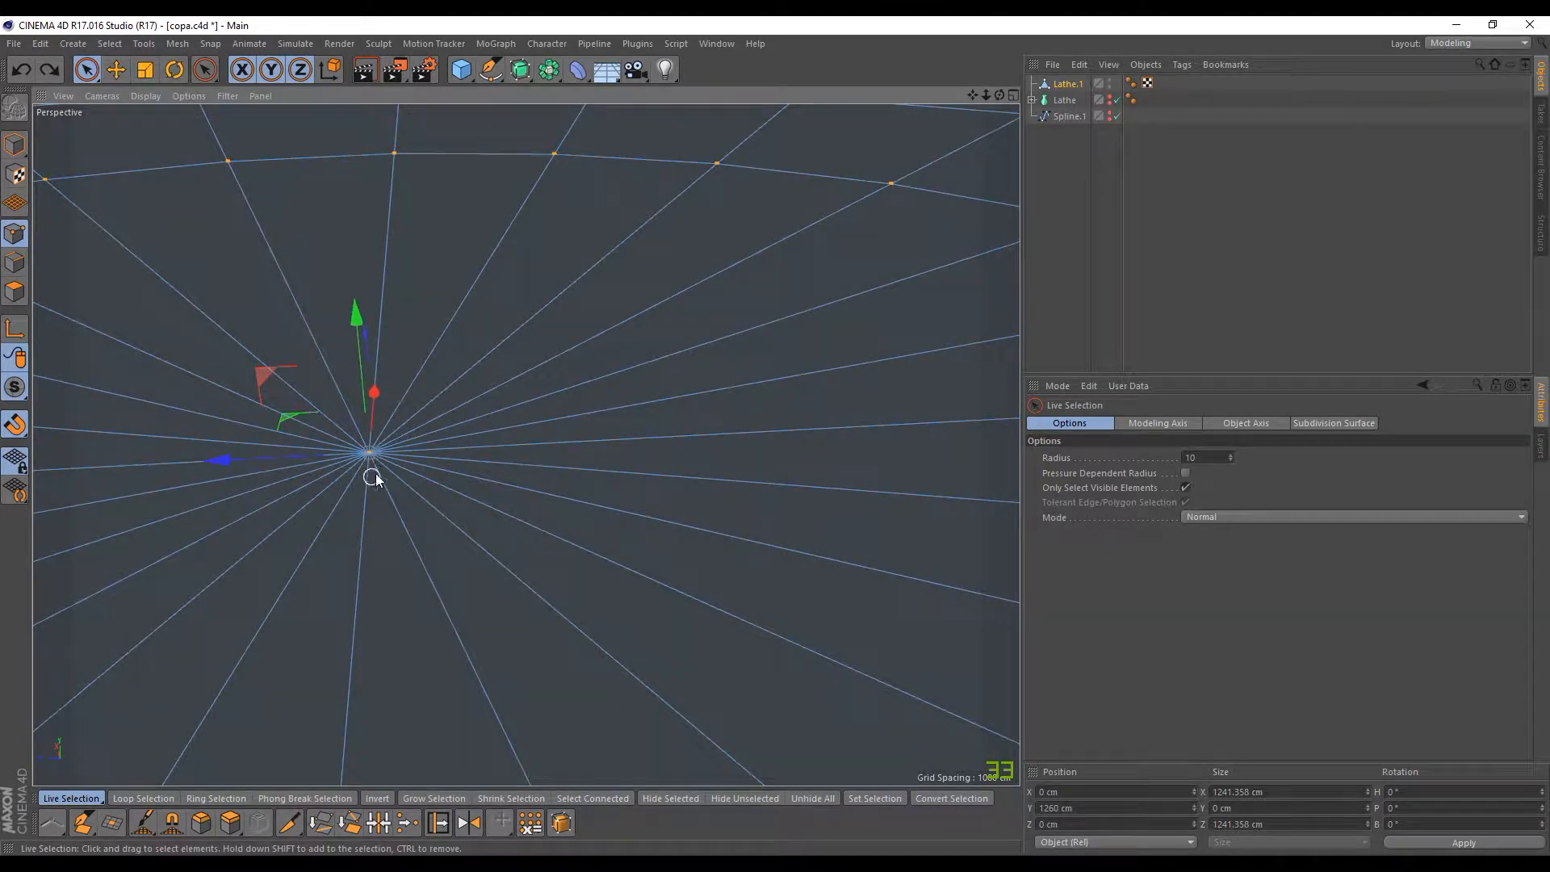
{"action": "left_click", "coordinate": [1184, 487]}
Step: Try to add points along the bowl's lower side to the selection and undo it
{"action": "scroll", "coordinate": [546, 440], "scroll_direction": "down", "scroll_amount": 10}
{"action": "left_click_drag", "start_coordinate": [772, 453], "coordinate": [653, 448], "text": "alt"}
{"action": "middle_click_drag", "start_coordinate": [766, 430], "coordinate": [226, 283], "text": "alt"}
{"action": "scroll", "coordinate": [507, 339], "scroll_direction": "down", "scroll_amount": 7, "text": "alt"}
{"action": "left_click_drag", "start_coordinate": [585, 420], "coordinate": [1187, 527], "text": "alt"}
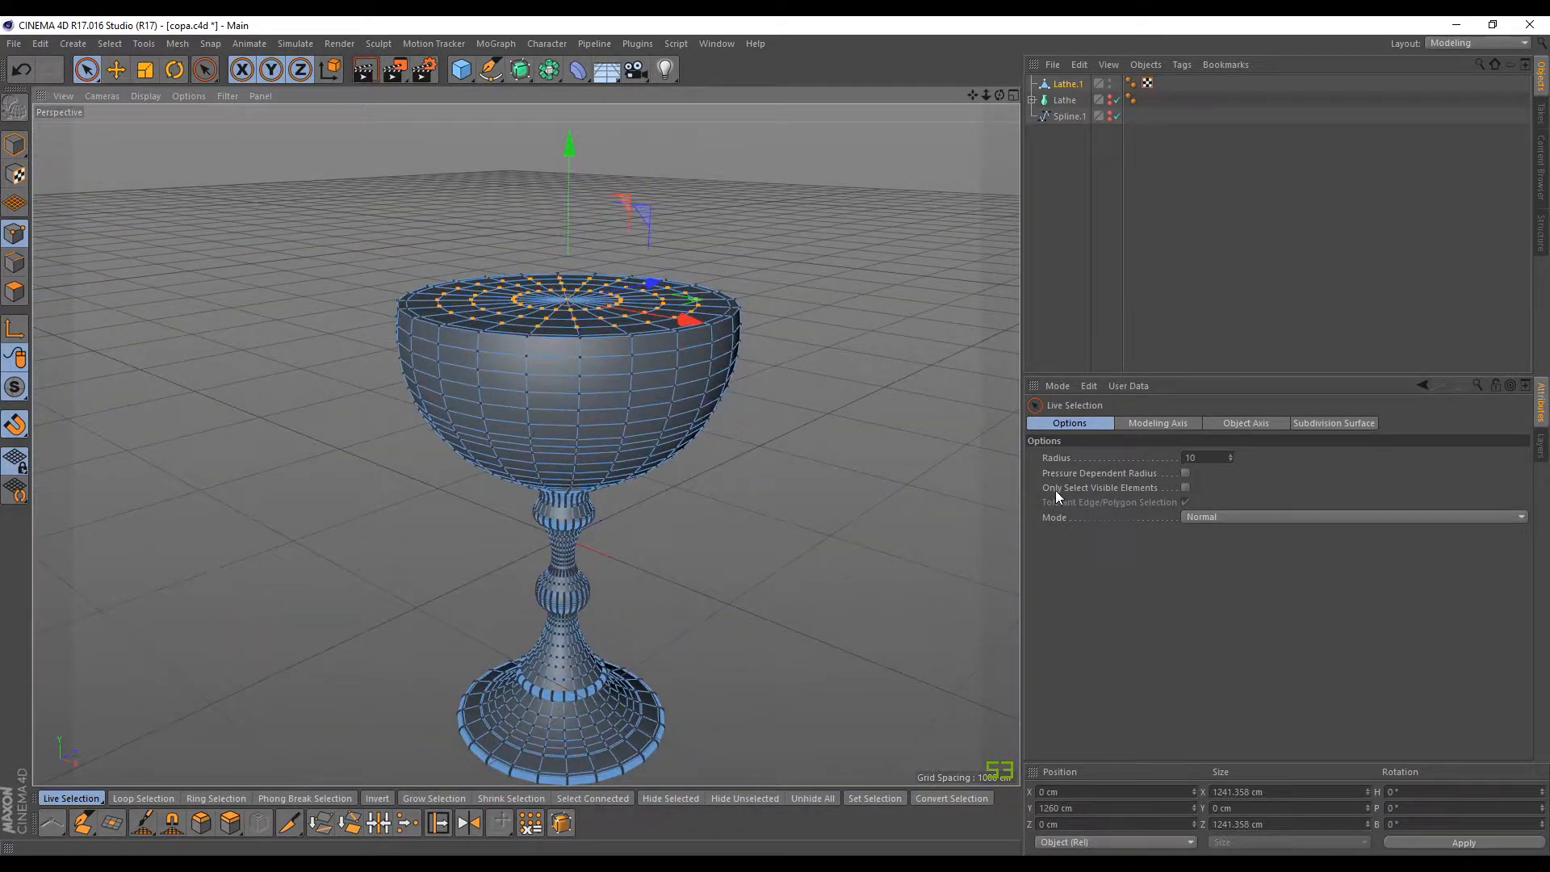
{"action": "left_click_drag", "start_coordinate": [830, 453], "coordinate": [302, 488], "text": "alt"}
{"action": "scroll", "coordinate": [301, 486], "scroll_direction": "down", "scroll_amount": 3}
{"action": "left_click_drag", "start_coordinate": [452, 509], "coordinate": [747, 502], "text": "alt"}
{"action": "right_click_drag", "start_coordinate": [745, 500], "coordinate": [581, 405], "text": "alt"}
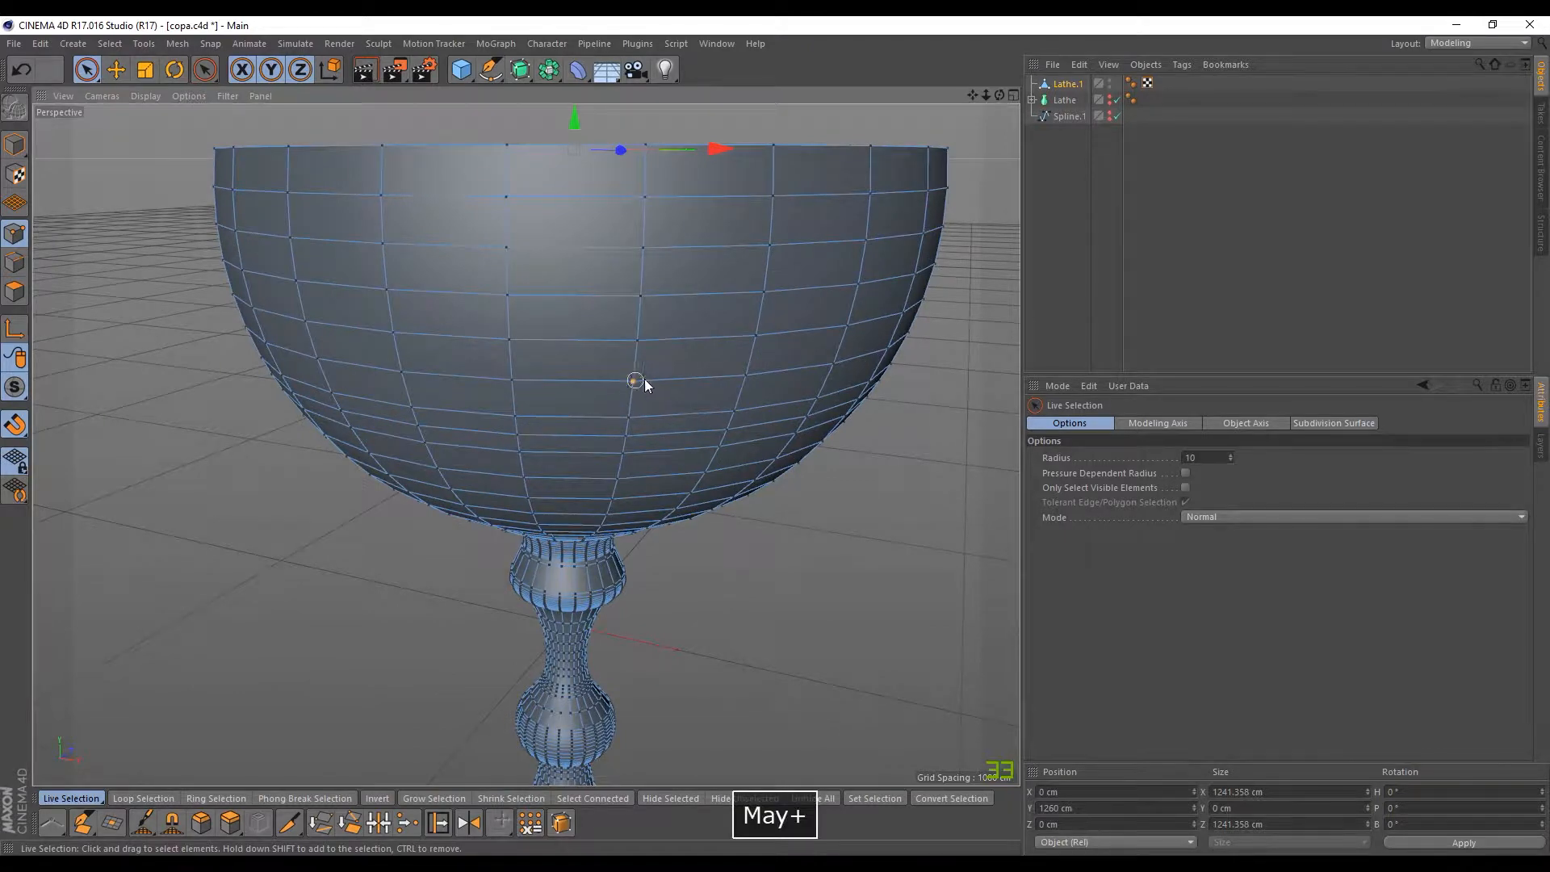
{"action": "left_click", "coordinate": [818, 398], "text": "shift"}
{"action": "right_click_drag", "start_coordinate": [929, 499], "coordinate": [790, 565], "text": "alt"}
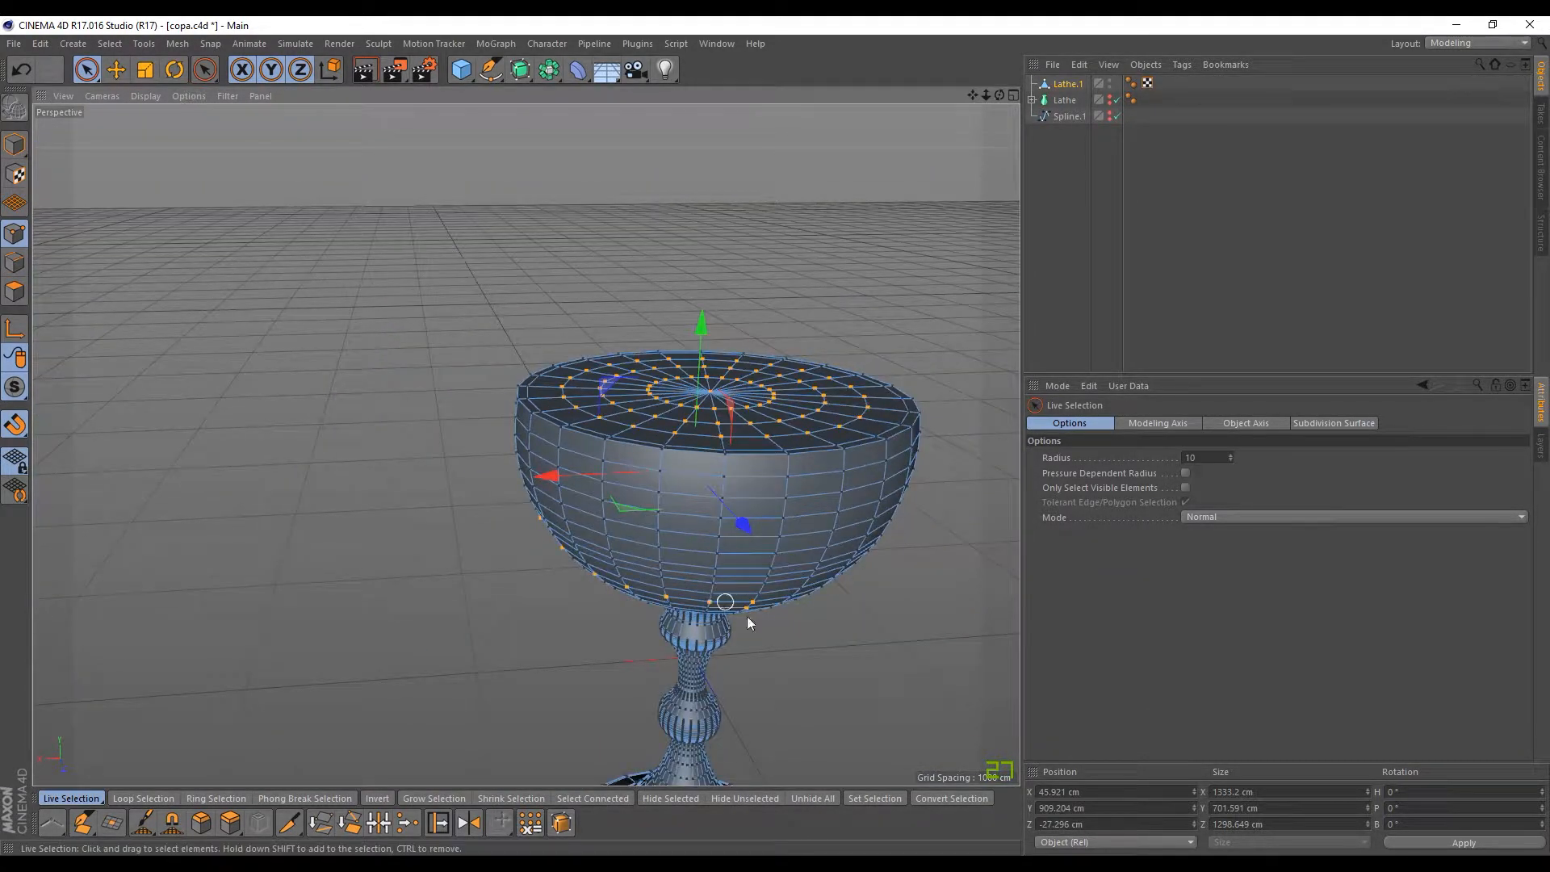
{"action": "key", "text": "ctrl+z"}
Step: Lower the selected top-cap points vertically to Y 620 cm to hollow out the bowl
{"action": "left_click_drag", "start_coordinate": [686, 607], "coordinate": [661, 544], "text": "alt"}
{"action": "right_click_drag", "start_coordinate": [660, 550], "coordinate": [613, 517], "text": "alt"}
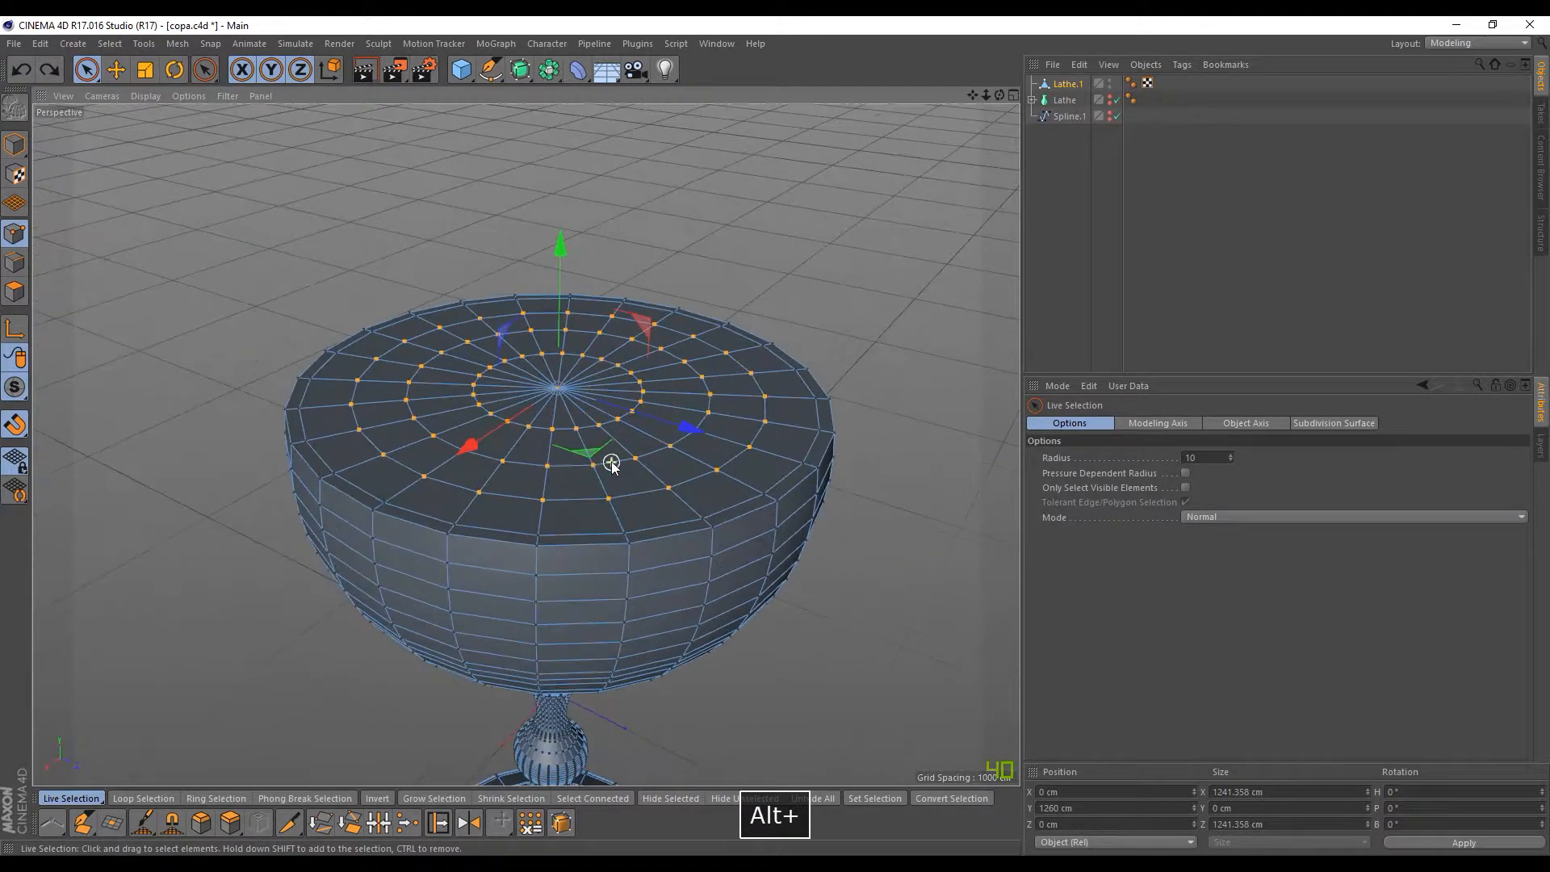
{"action": "left_click_drag", "start_coordinate": [556, 255], "coordinate": [544, 428]}
{"action": "left_click_drag", "start_coordinate": [545, 429], "coordinate": [569, 517], "text": "alt"}
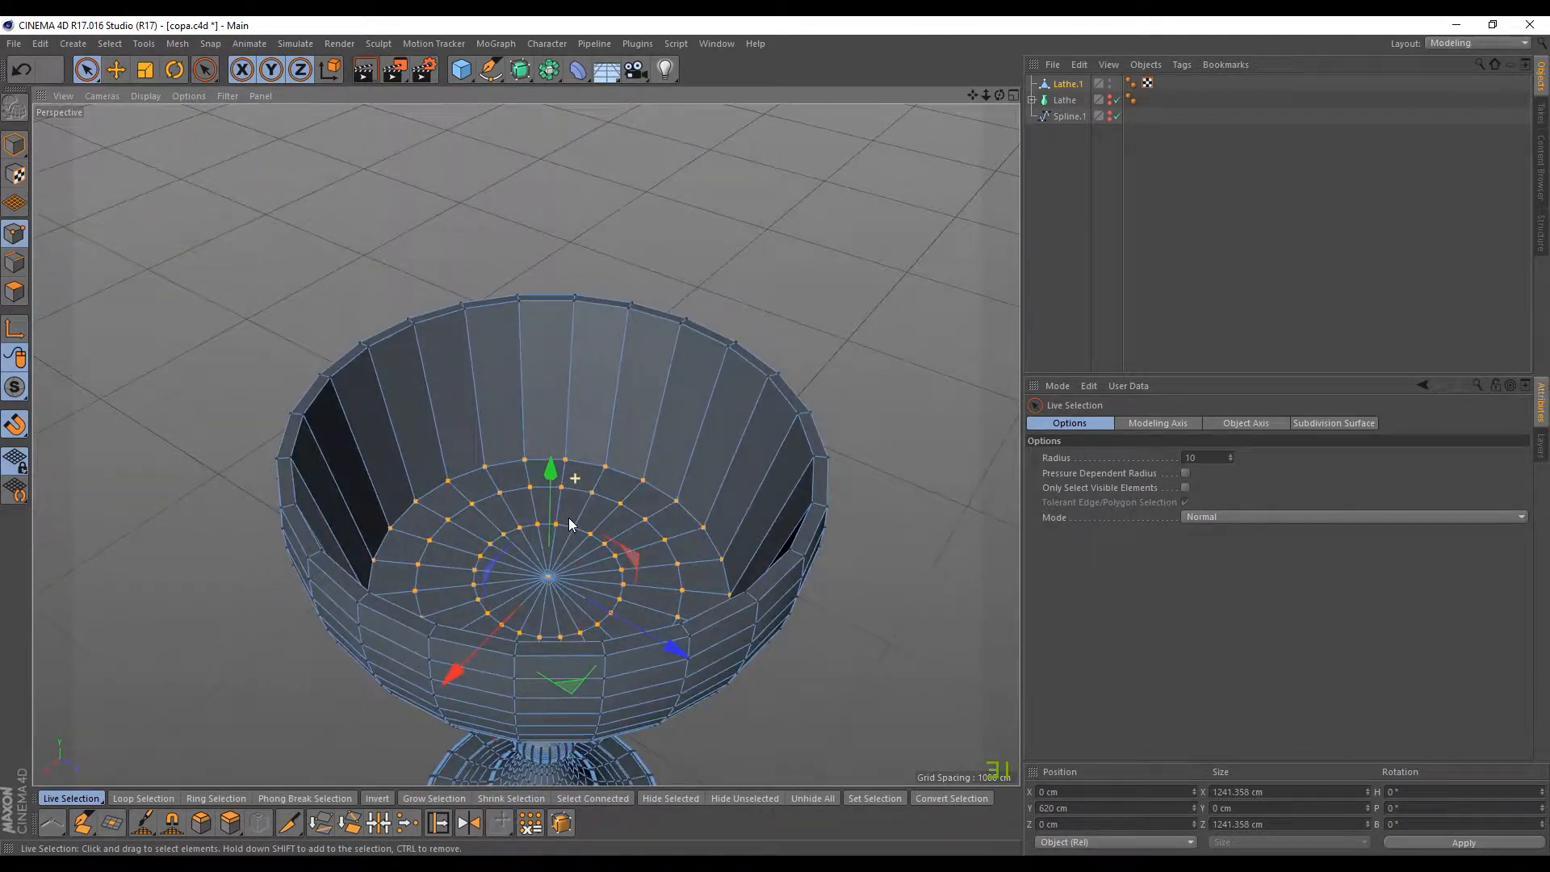
Step: Select only the centre point of the bowl's inner floor, removing the points also picked underneath from the selection
{"action": "left_click", "coordinate": [87, 71]}
{"action": "left_click", "coordinate": [118, 92]}
{"action": "left_click_drag", "start_coordinate": [511, 478], "coordinate": [460, 599], "text": "alt"}
{"action": "left_click", "coordinate": [434, 606]}
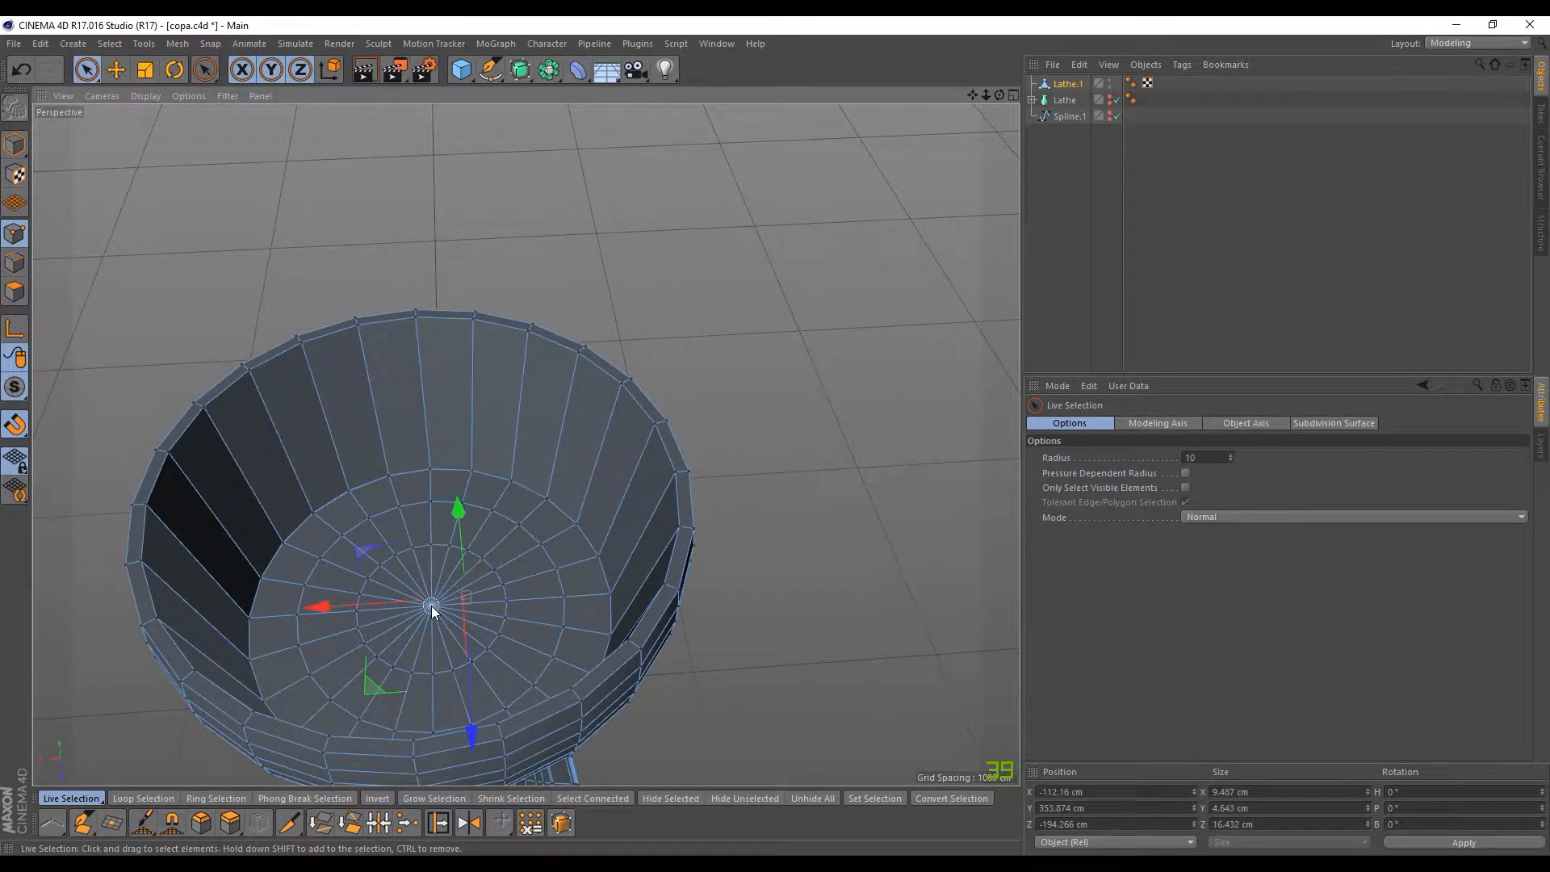
{"action": "left_click_drag", "start_coordinate": [525, 444], "coordinate": [495, 358], "text": "alt"}
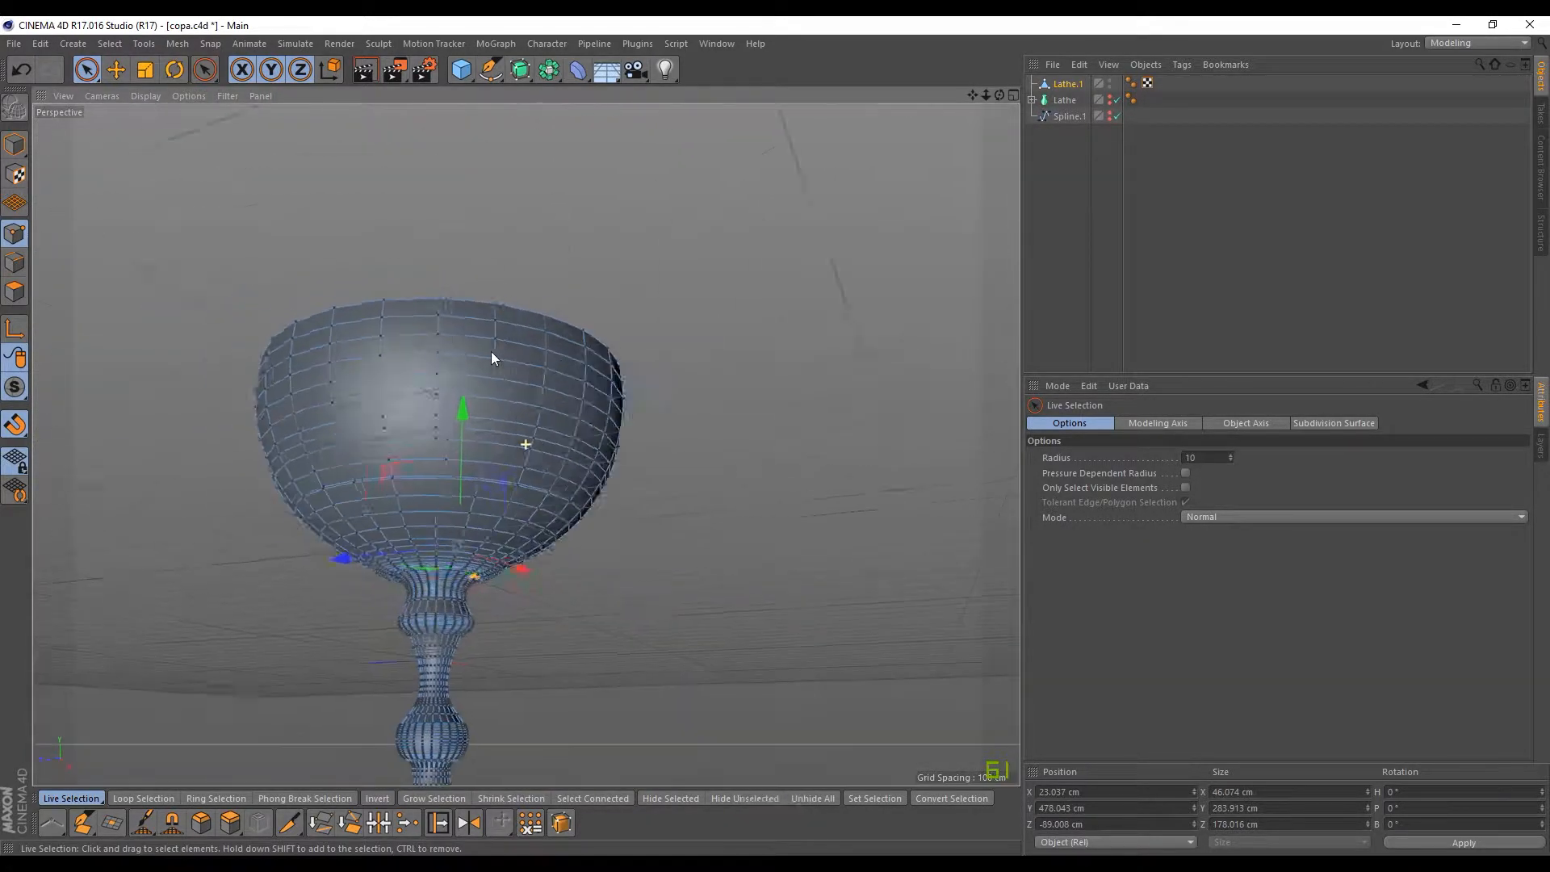
{"action": "scroll", "coordinate": [472, 568], "scroll_direction": "up", "scroll_amount": 10}
{"action": "left_click_drag", "start_coordinate": [481, 579], "coordinate": [485, 503], "text": "alt"}
{"action": "left_click", "coordinate": [449, 550], "text": "ctrl"}
{"action": "scroll", "coordinate": [485, 503], "scroll_direction": "down", "scroll_amount": 5}
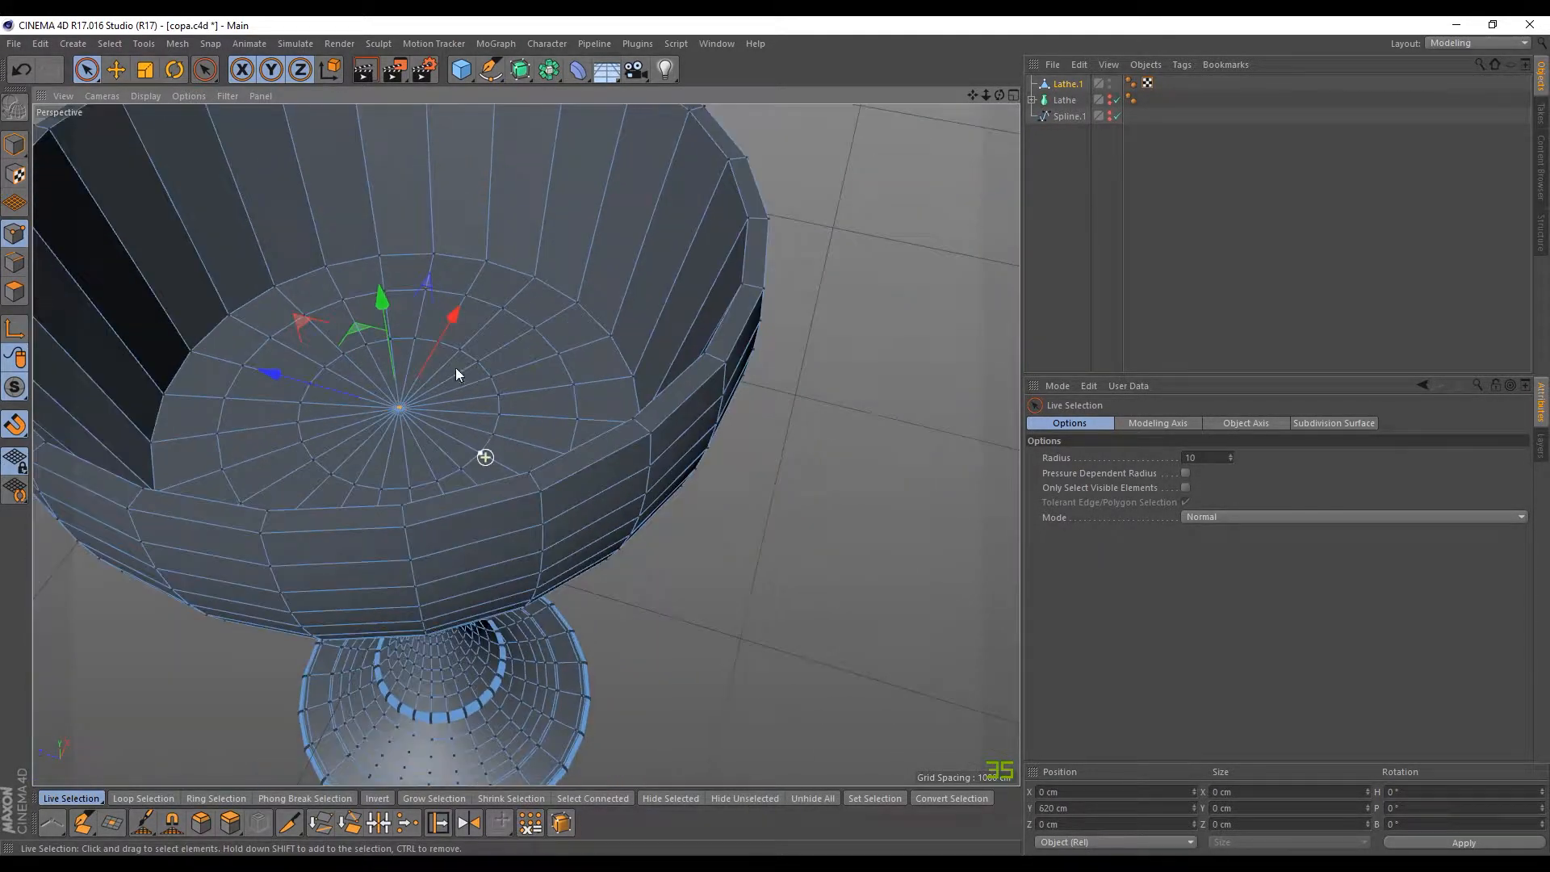
Step: Try Ring Selection on the bowl's inner floor and return to Live Selection
{"action": "left_click", "coordinate": [110, 44]}
{"action": "left_click", "coordinate": [139, 170]}
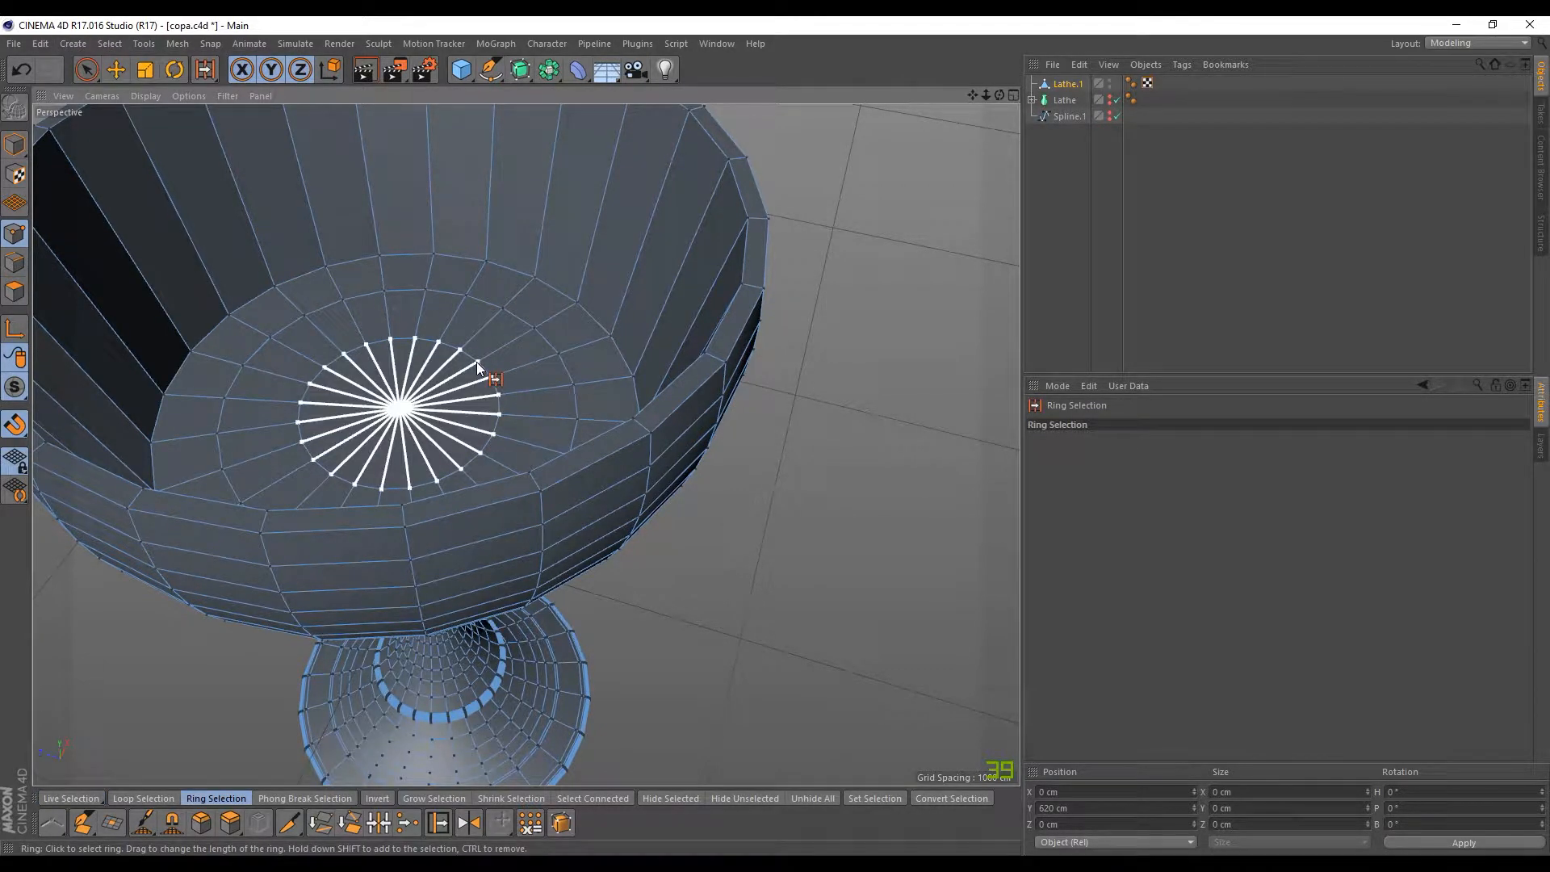
{"action": "scroll", "coordinate": [464, 370], "scroll_direction": "up", "scroll_amount": 6}
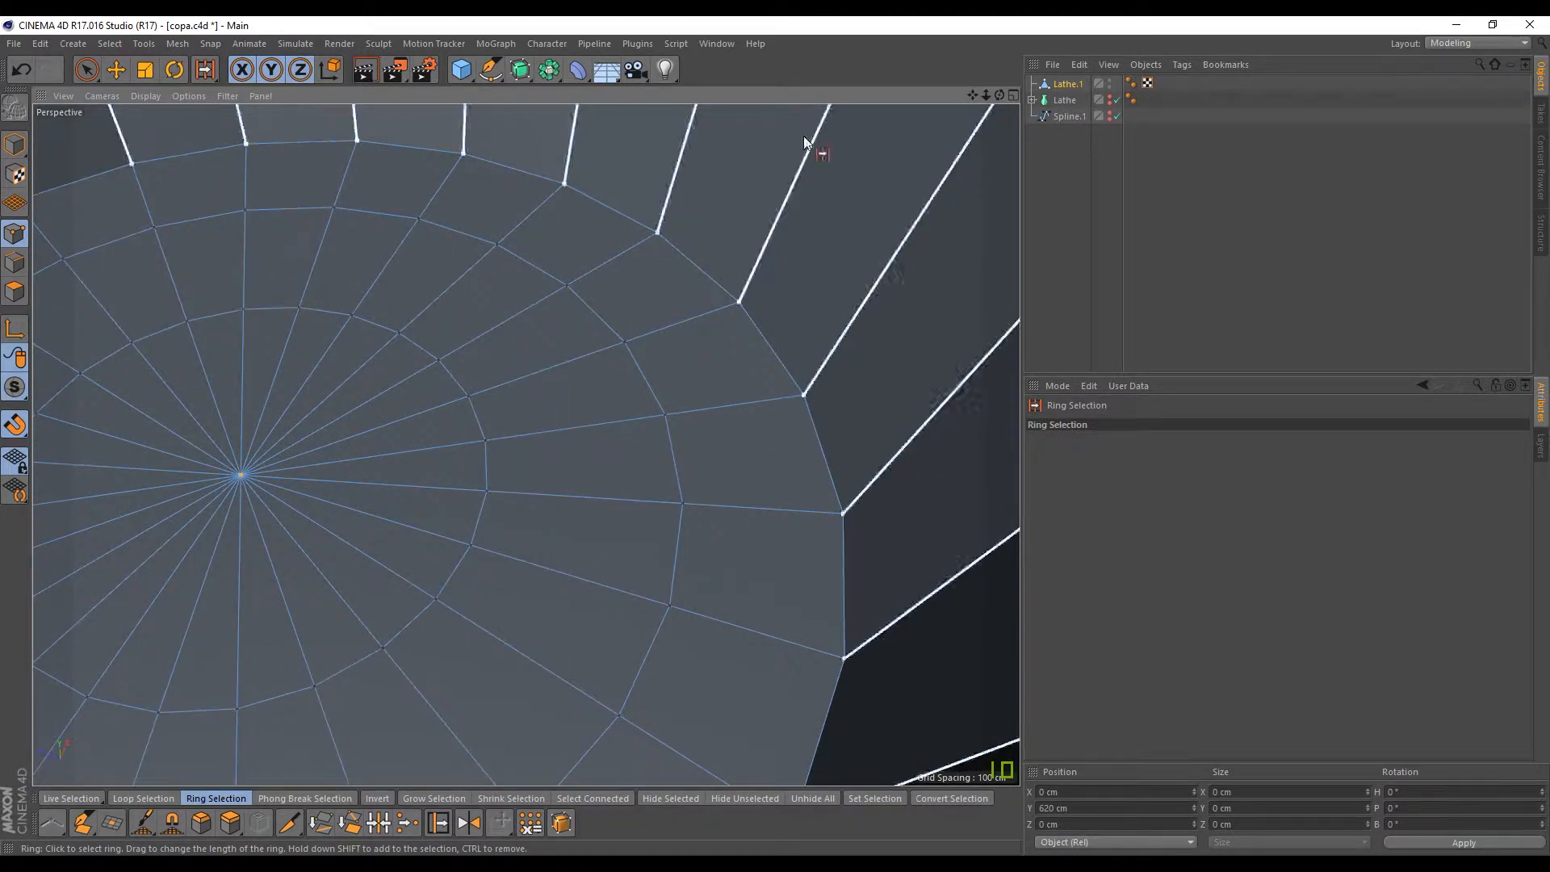
{"action": "left_click", "coordinate": [87, 71]}
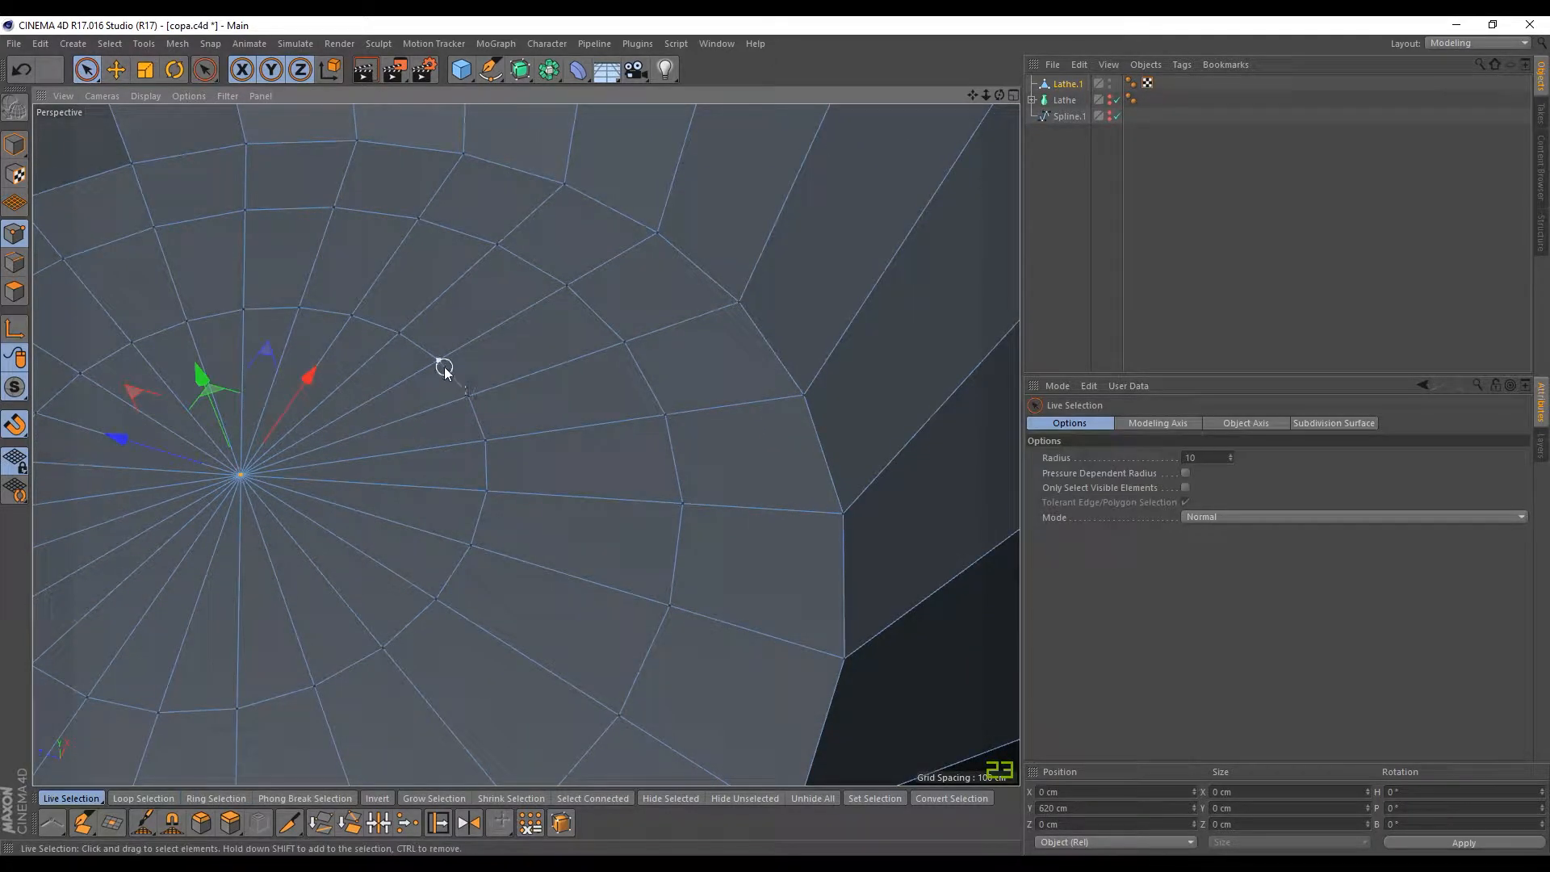
{"action": "left_click_drag", "start_coordinate": [218, 466], "coordinate": [637, 339], "text": "alt"}
{"action": "left_click", "coordinate": [110, 44]}
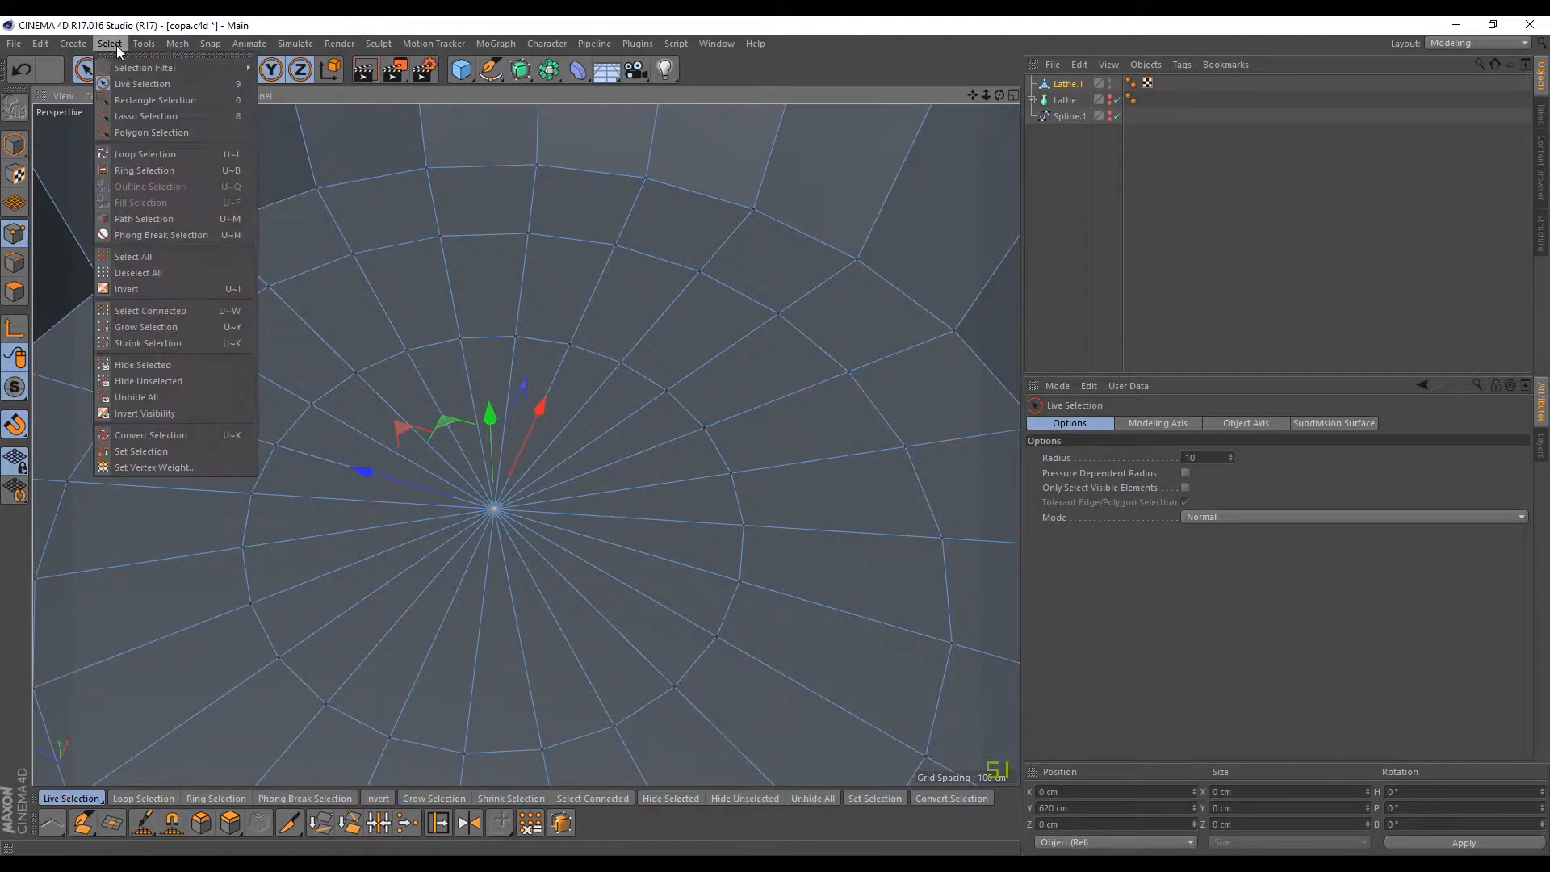
{"action": "left_click", "coordinate": [144, 169]}
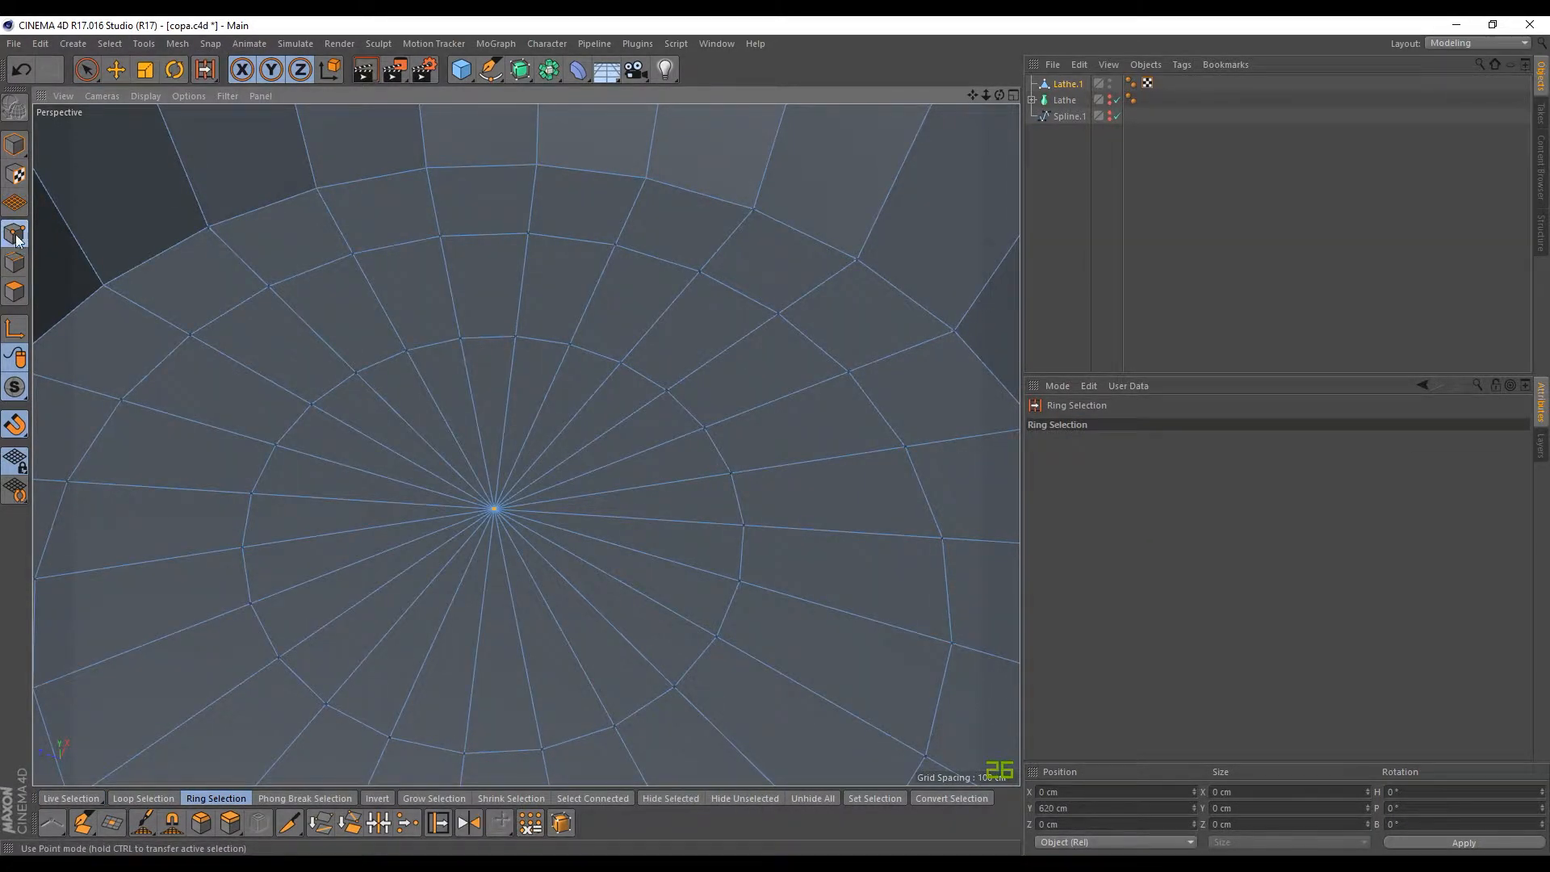
{"action": "left_click", "coordinate": [85, 69]}
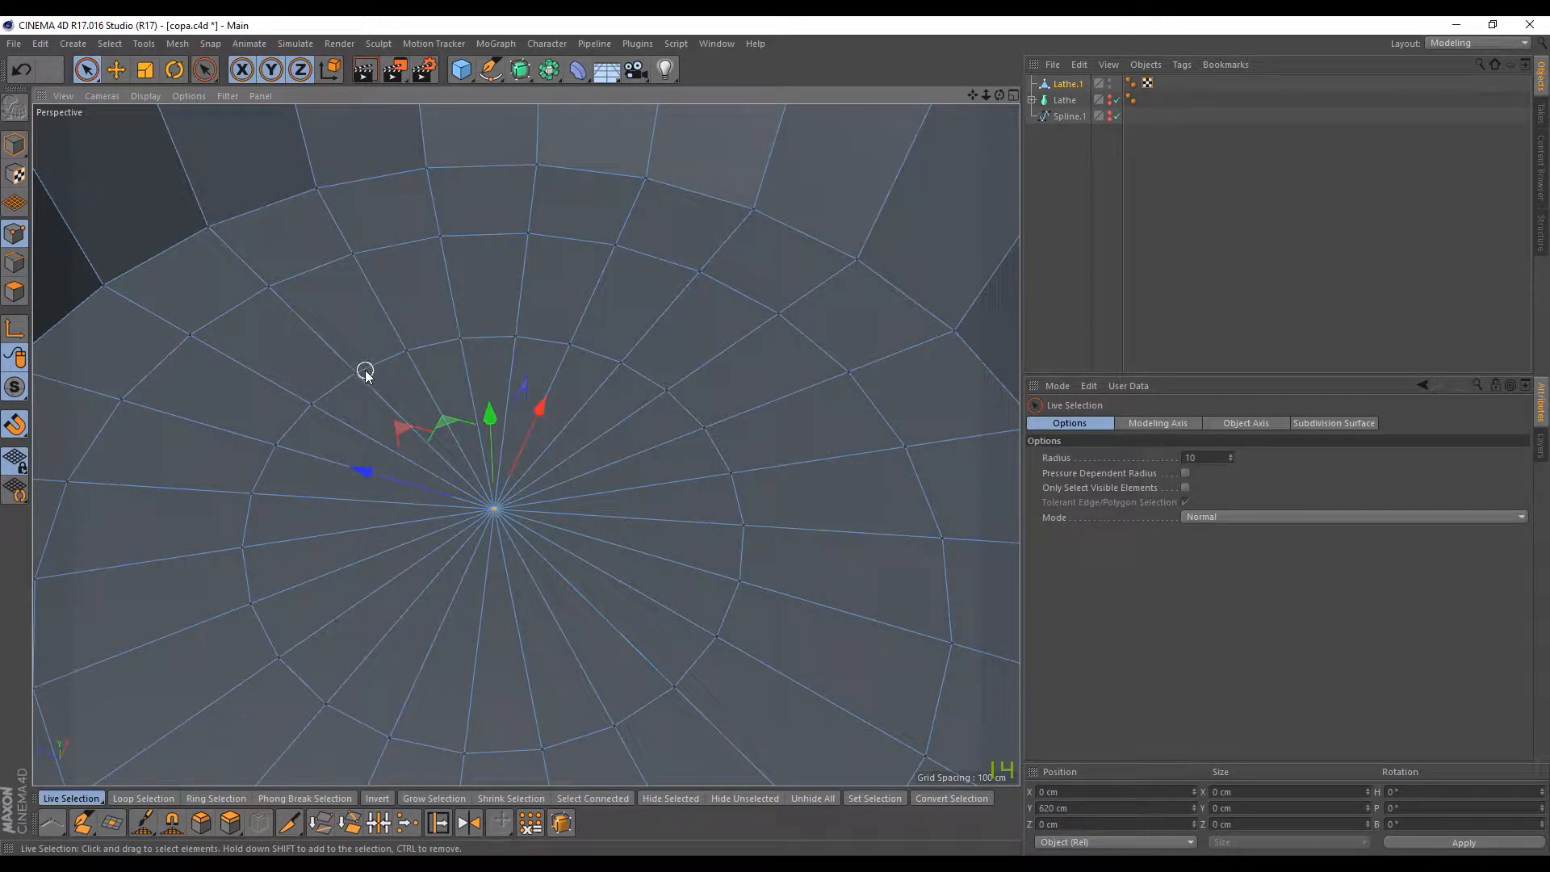
Step: Try adding the floor's innermost loop points to the centre-point selection individually and undo the additions
{"action": "left_click", "coordinate": [362, 372], "text": "shift"}
{"action": "left_click_drag", "start_coordinate": [495, 342], "coordinate": [582, 353], "text": "shift"}
{"action": "left_click_drag", "start_coordinate": [311, 424], "coordinate": [574, 404], "text": "alt"}
{"action": "key", "text": "ctrl+z"}
{"action": "key", "text": "ctrl+z"}
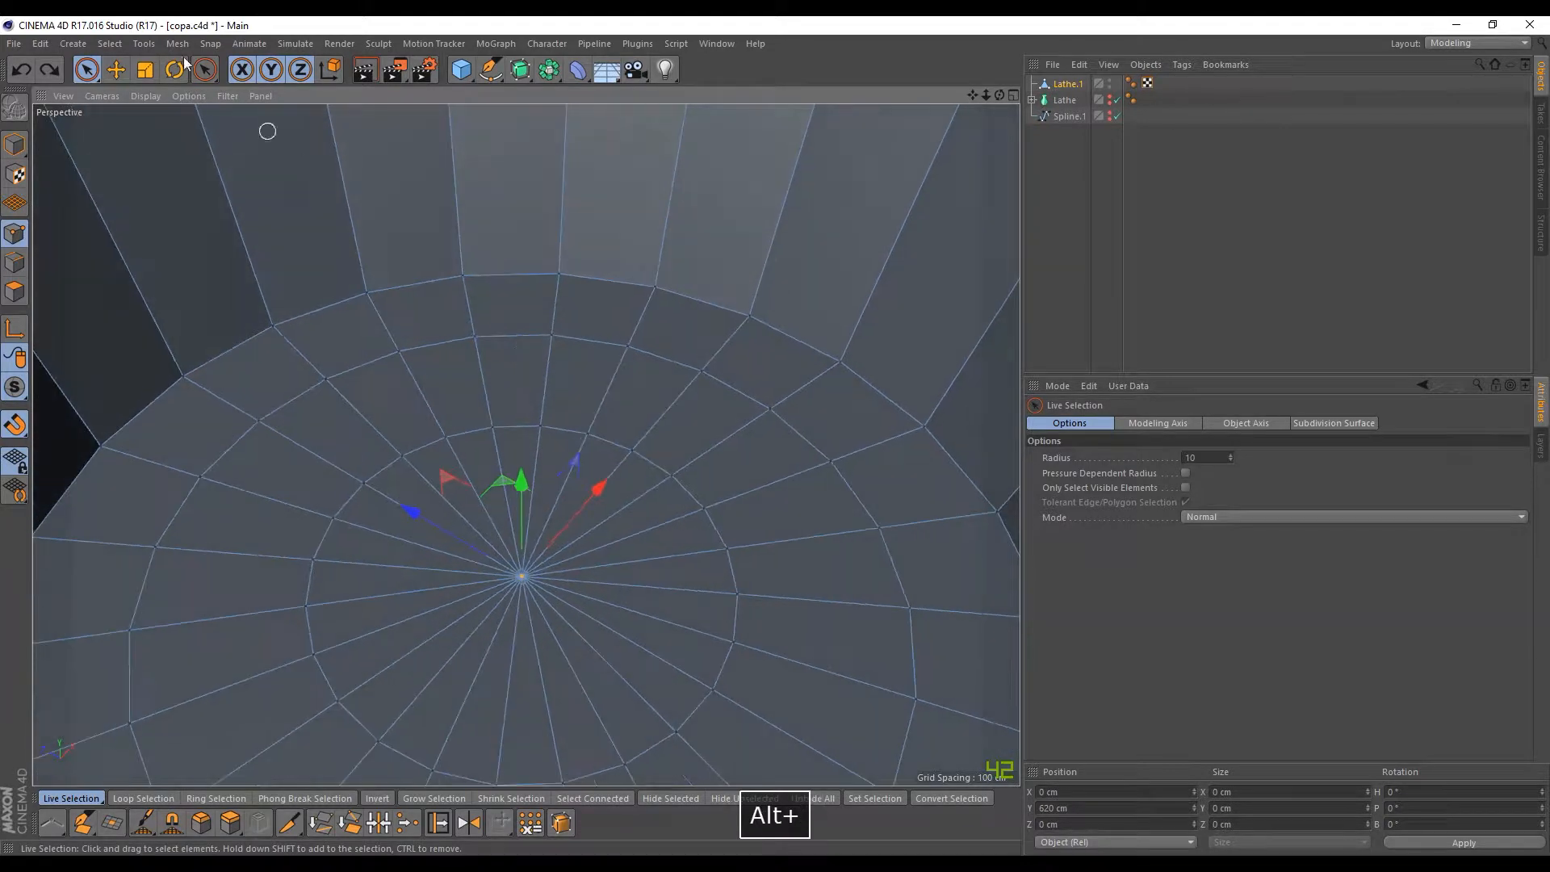
Step: Try Ring Selection on the bowl's inner floor in point and edge modes and return to point mode
{"action": "left_click", "coordinate": [109, 43]}
{"action": "left_click", "coordinate": [225, 27]}
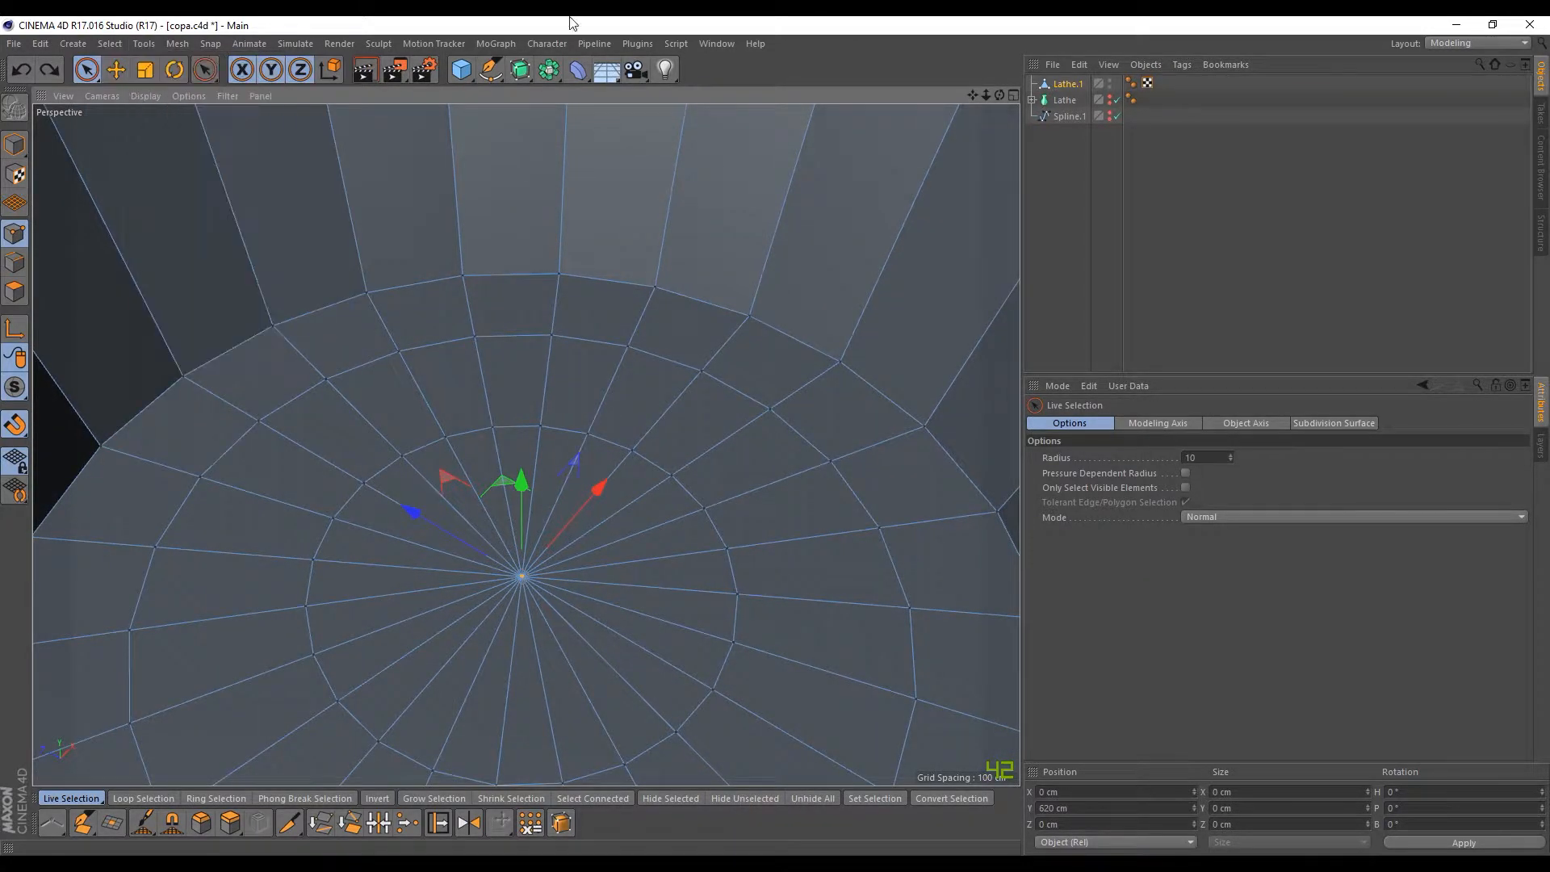
{"action": "left_click", "coordinate": [1185, 489]}
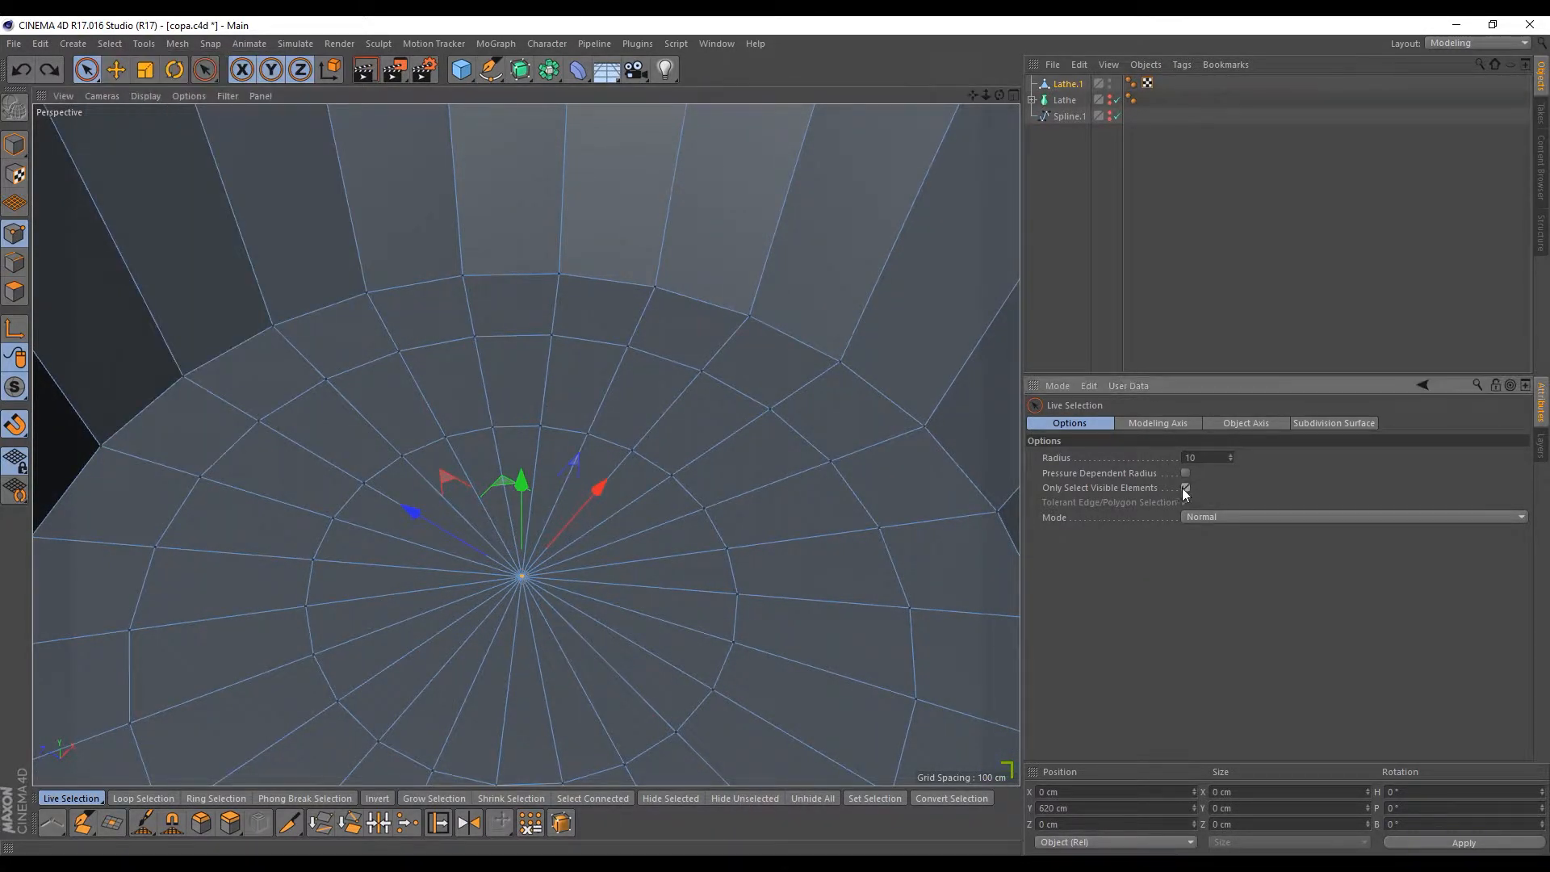
{"action": "left_click", "coordinate": [121, 44]}
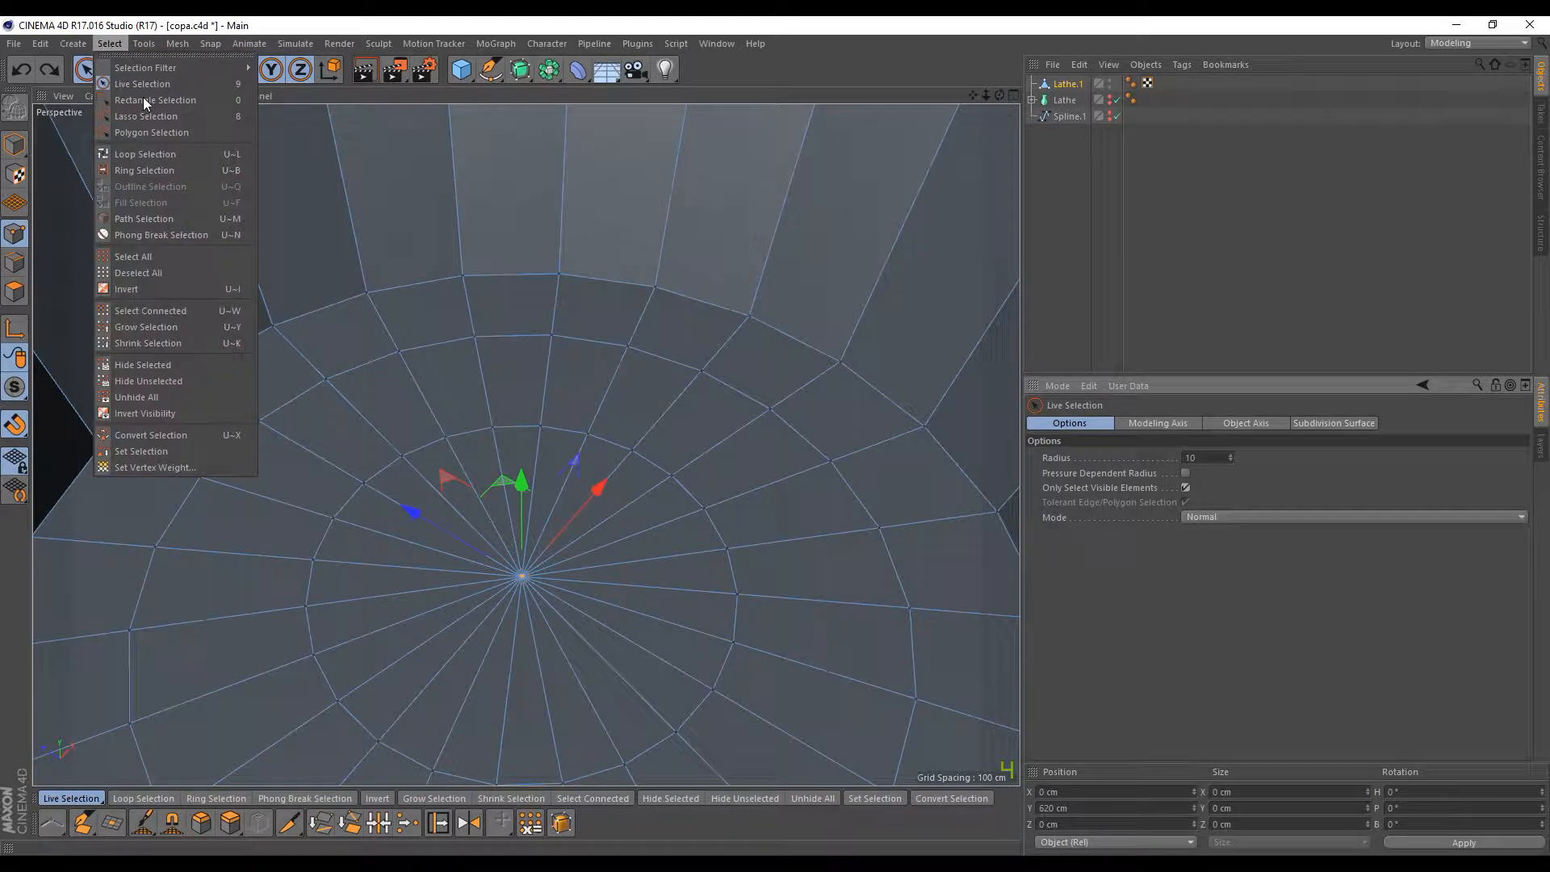
{"action": "left_click", "coordinate": [144, 170]}
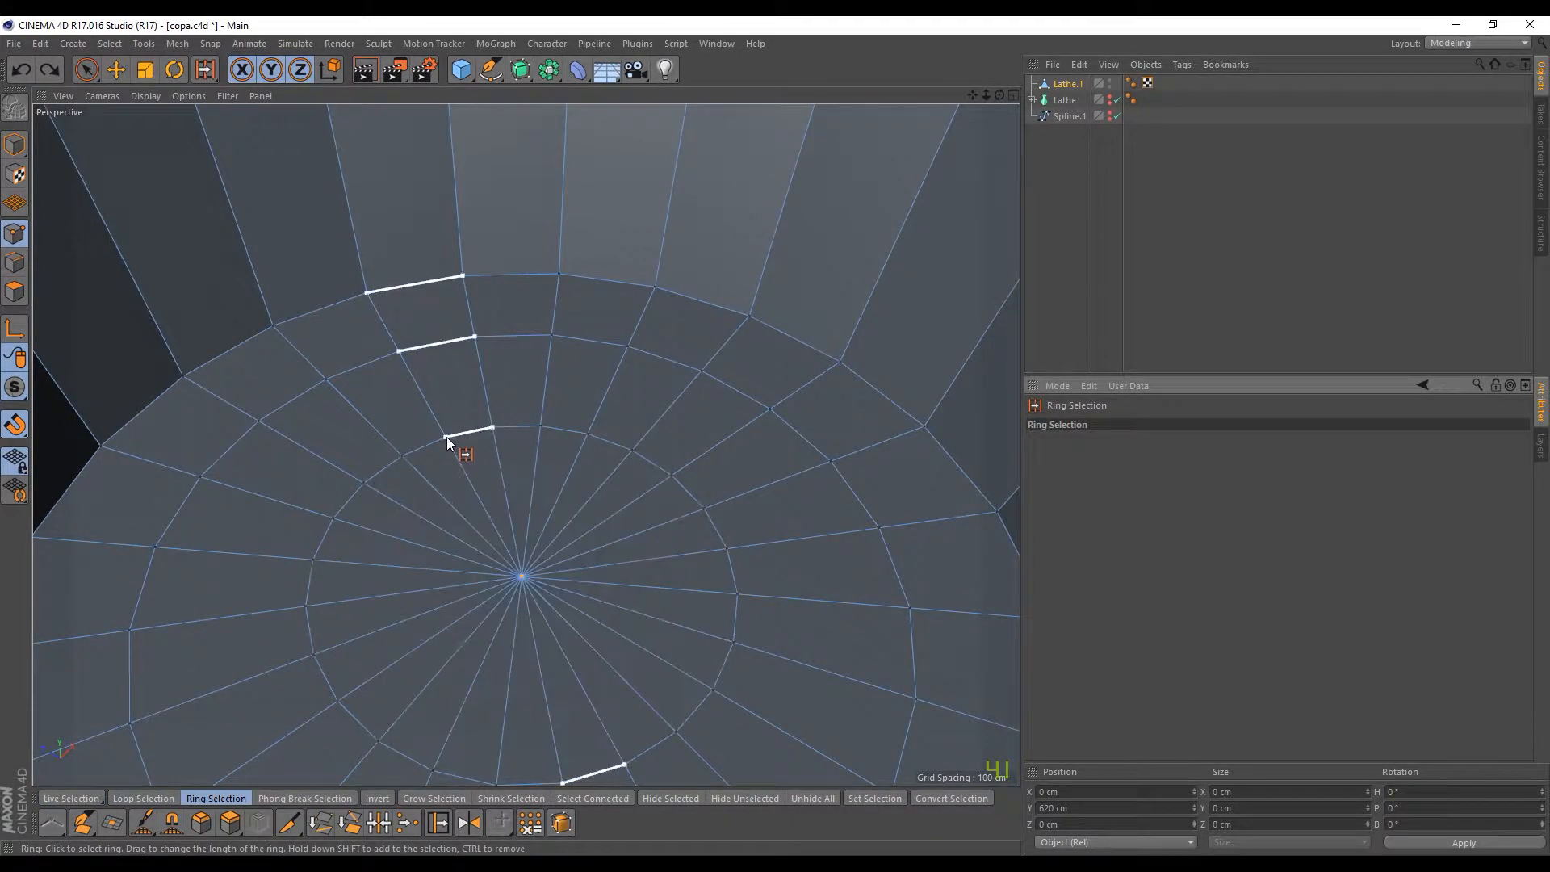
{"action": "left_click", "coordinate": [14, 262]}
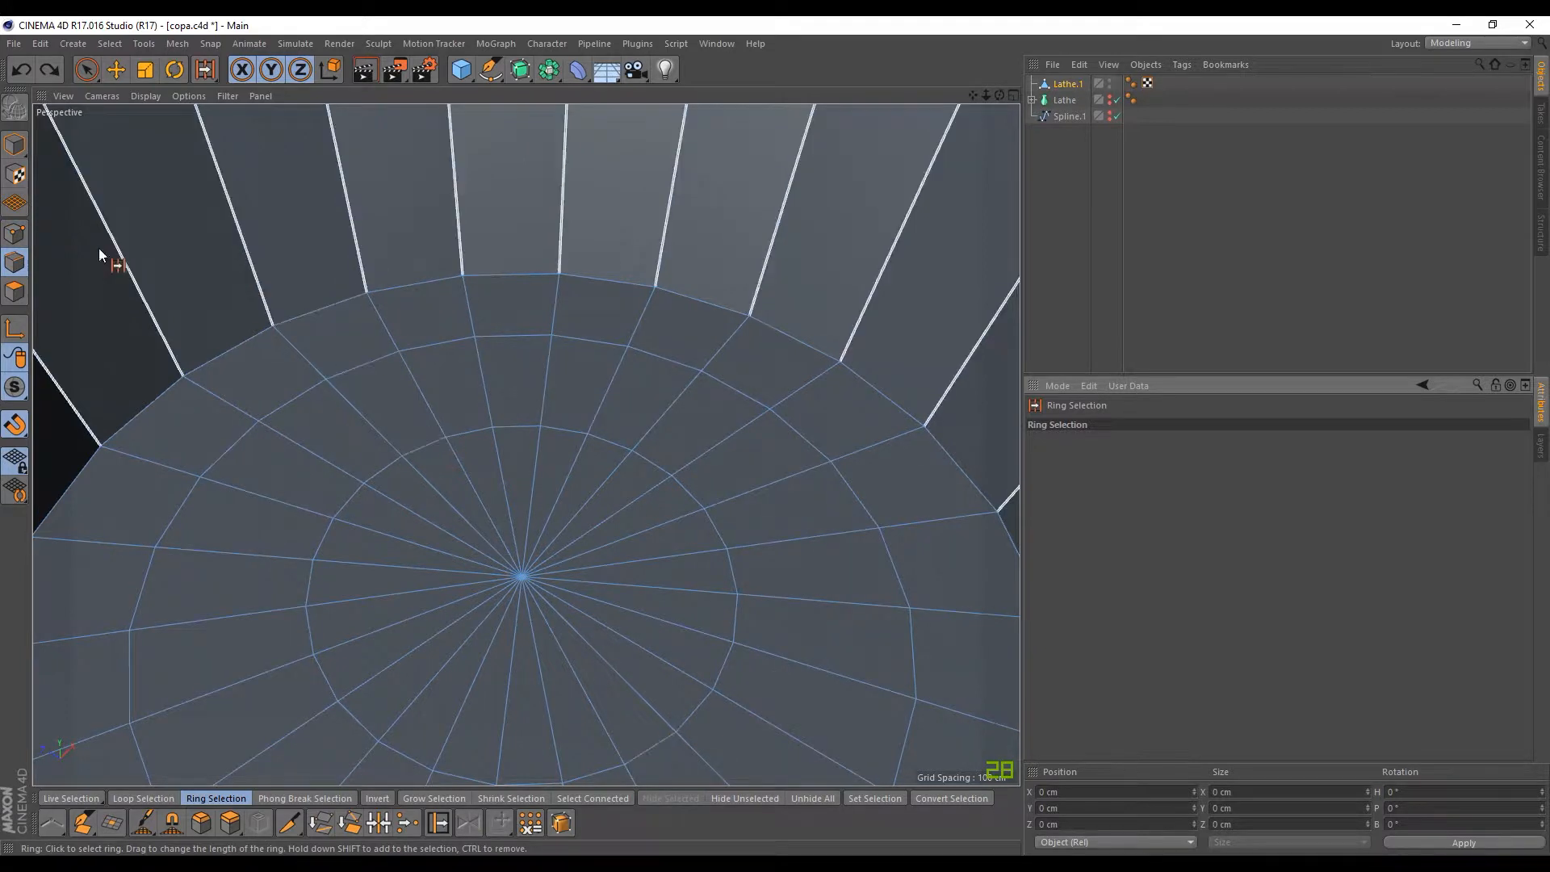
{"action": "left_click", "coordinate": [19, 233]}
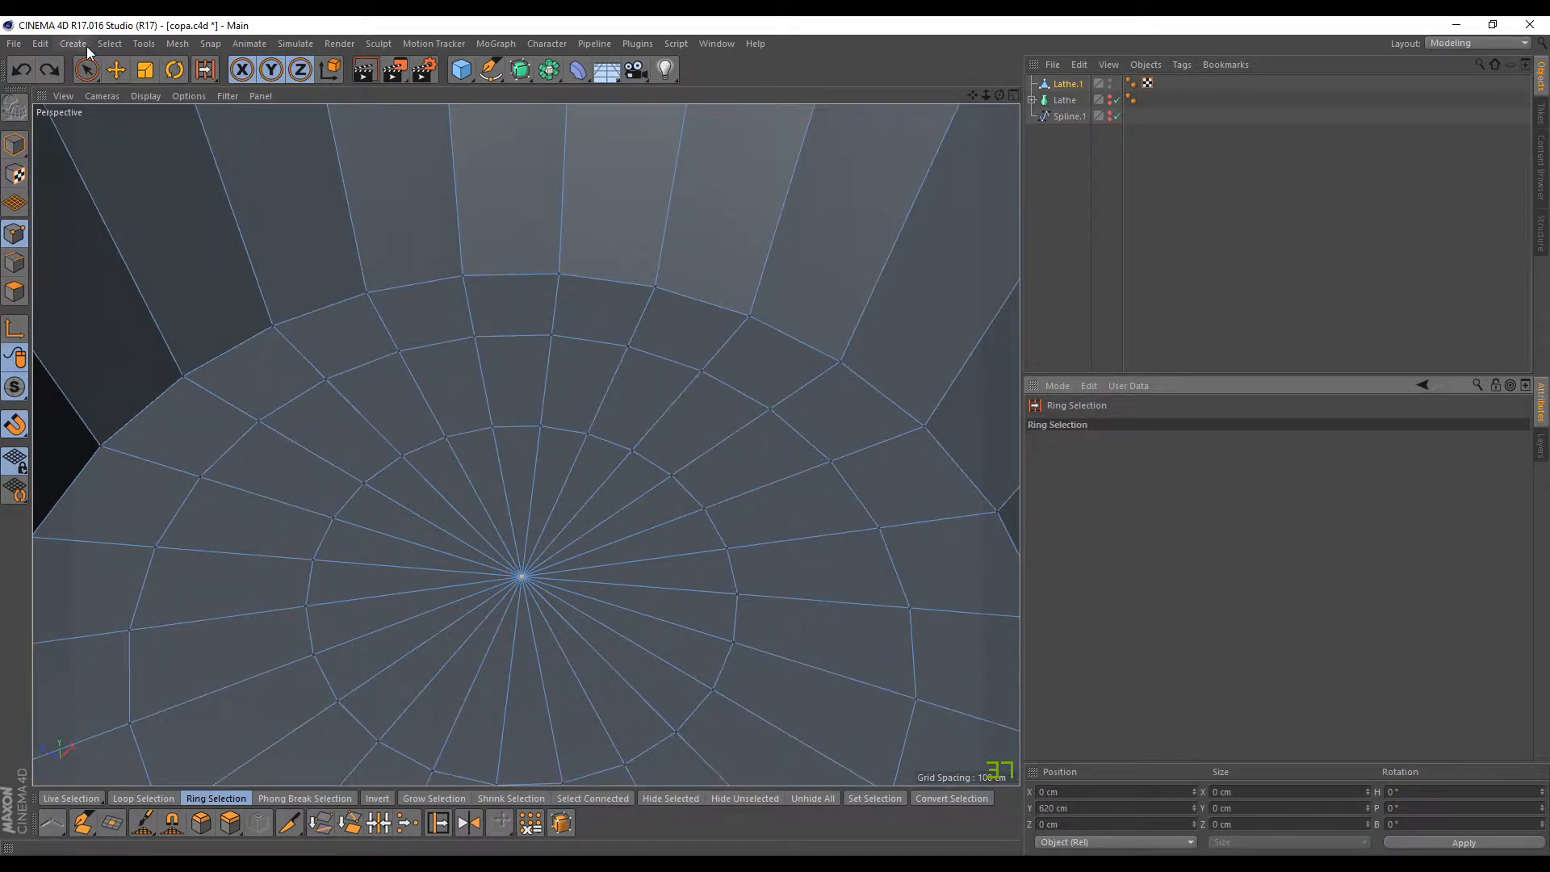
Step: Select the floor's innermost point loop with Loop Selection and add its centre point, with Only Select Visible Elements disabled
{"action": "left_click", "coordinate": [109, 44]}
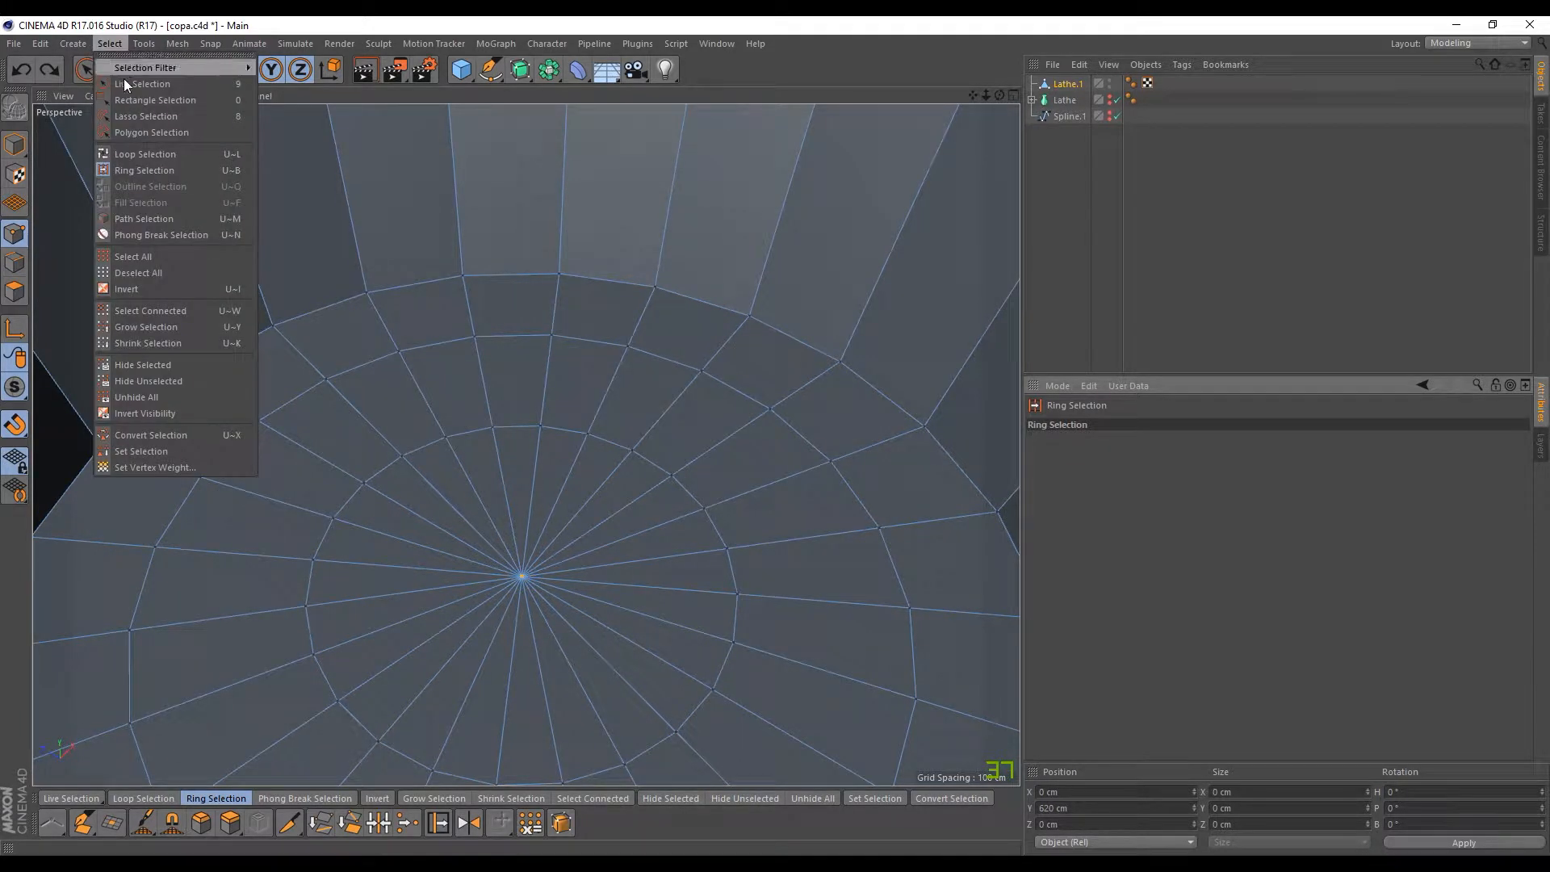
{"action": "left_click", "coordinate": [147, 155]}
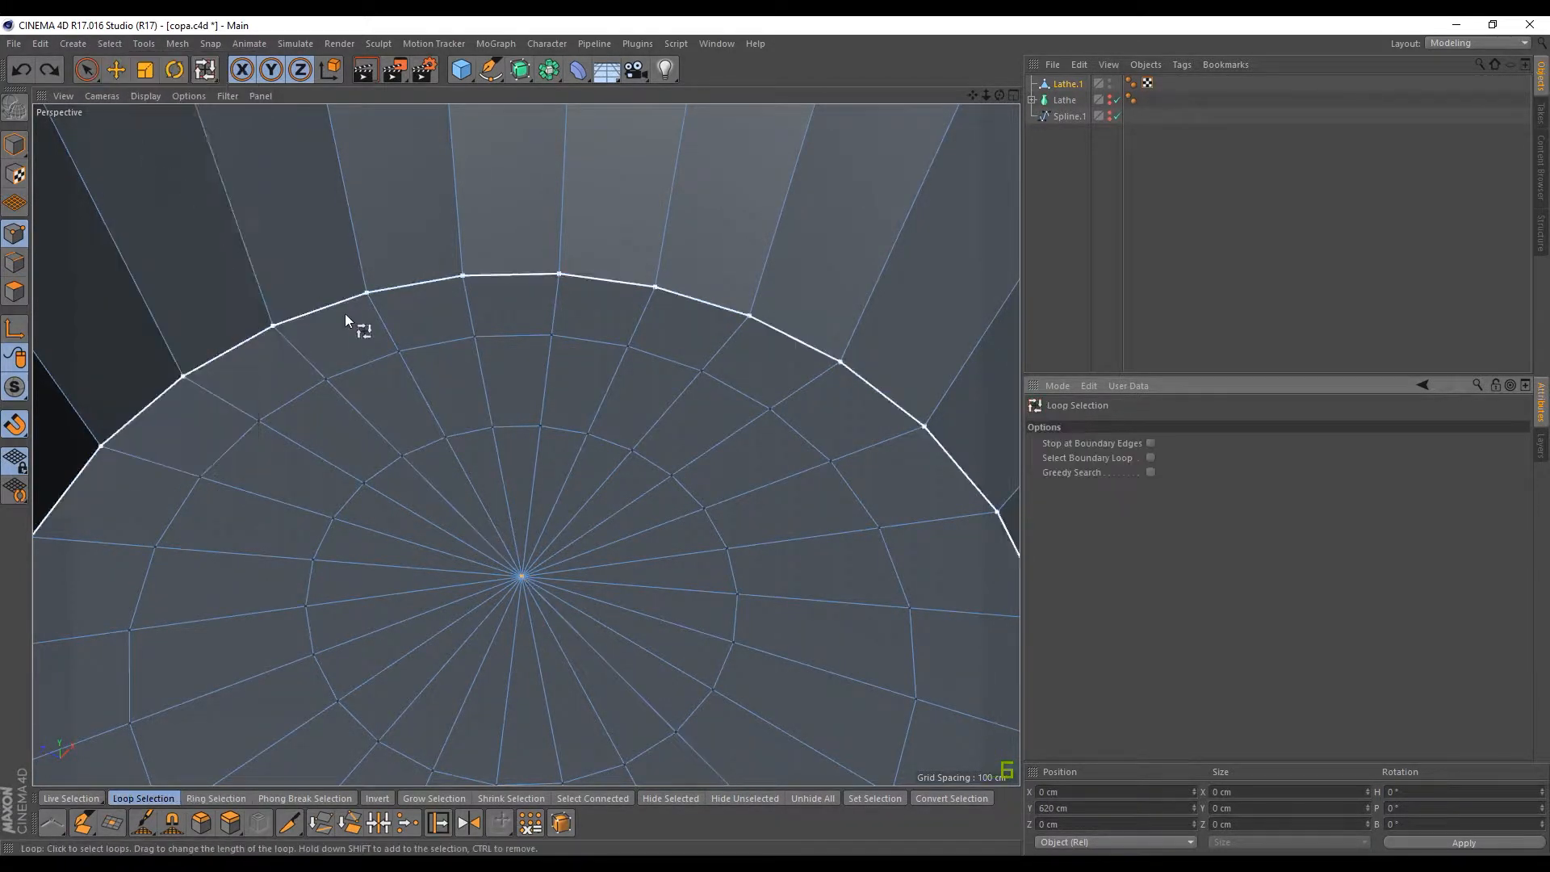
{"action": "left_click", "coordinate": [1077, 85]}
{"action": "left_click", "coordinate": [583, 431]}
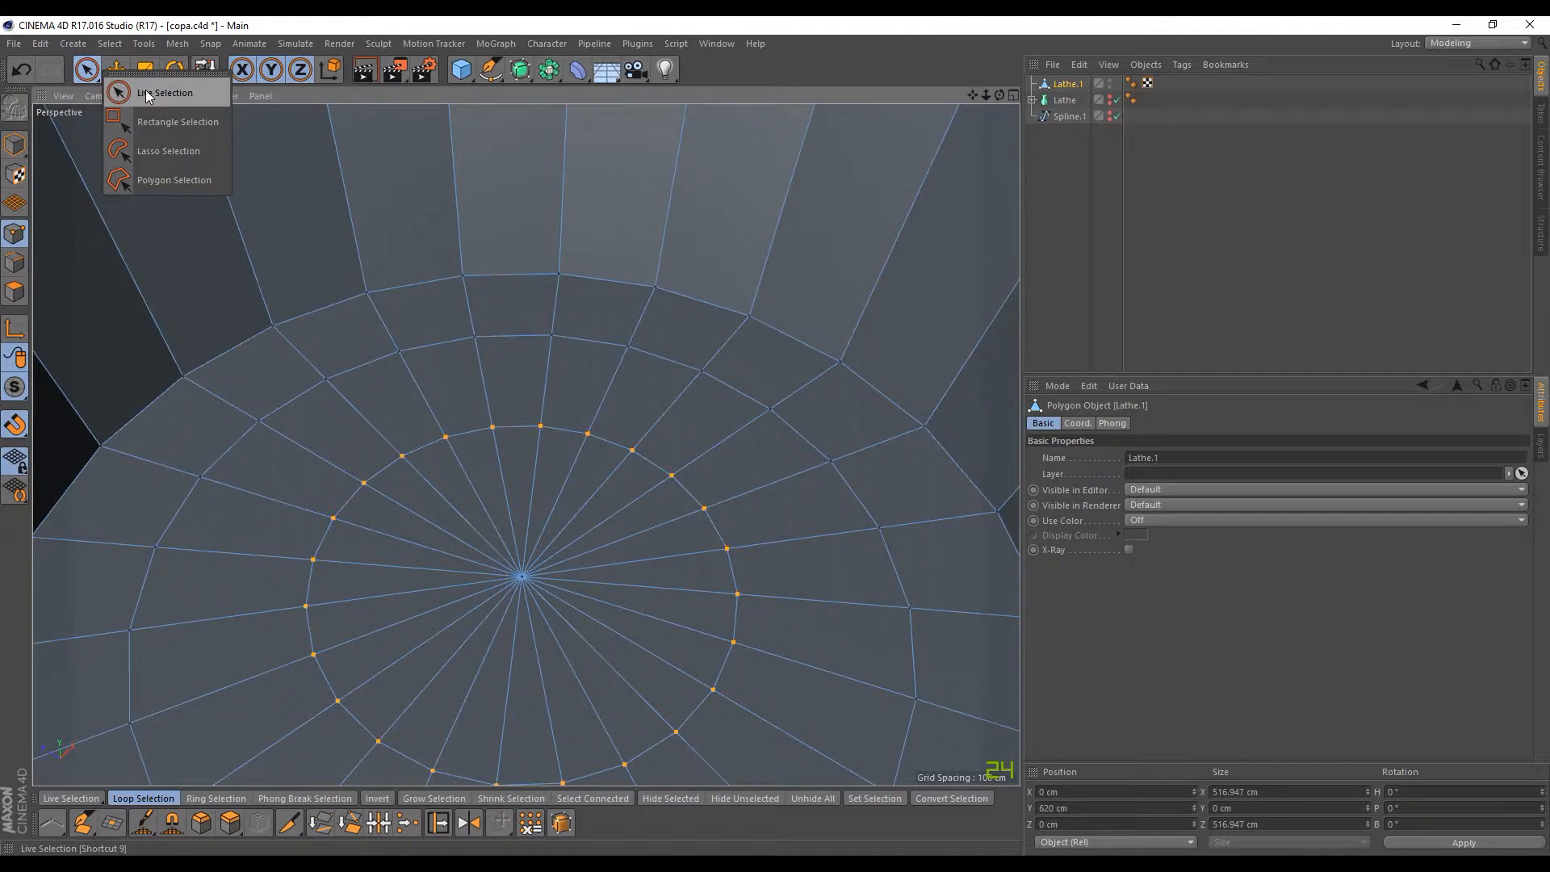
{"action": "left_click", "coordinate": [145, 91]}
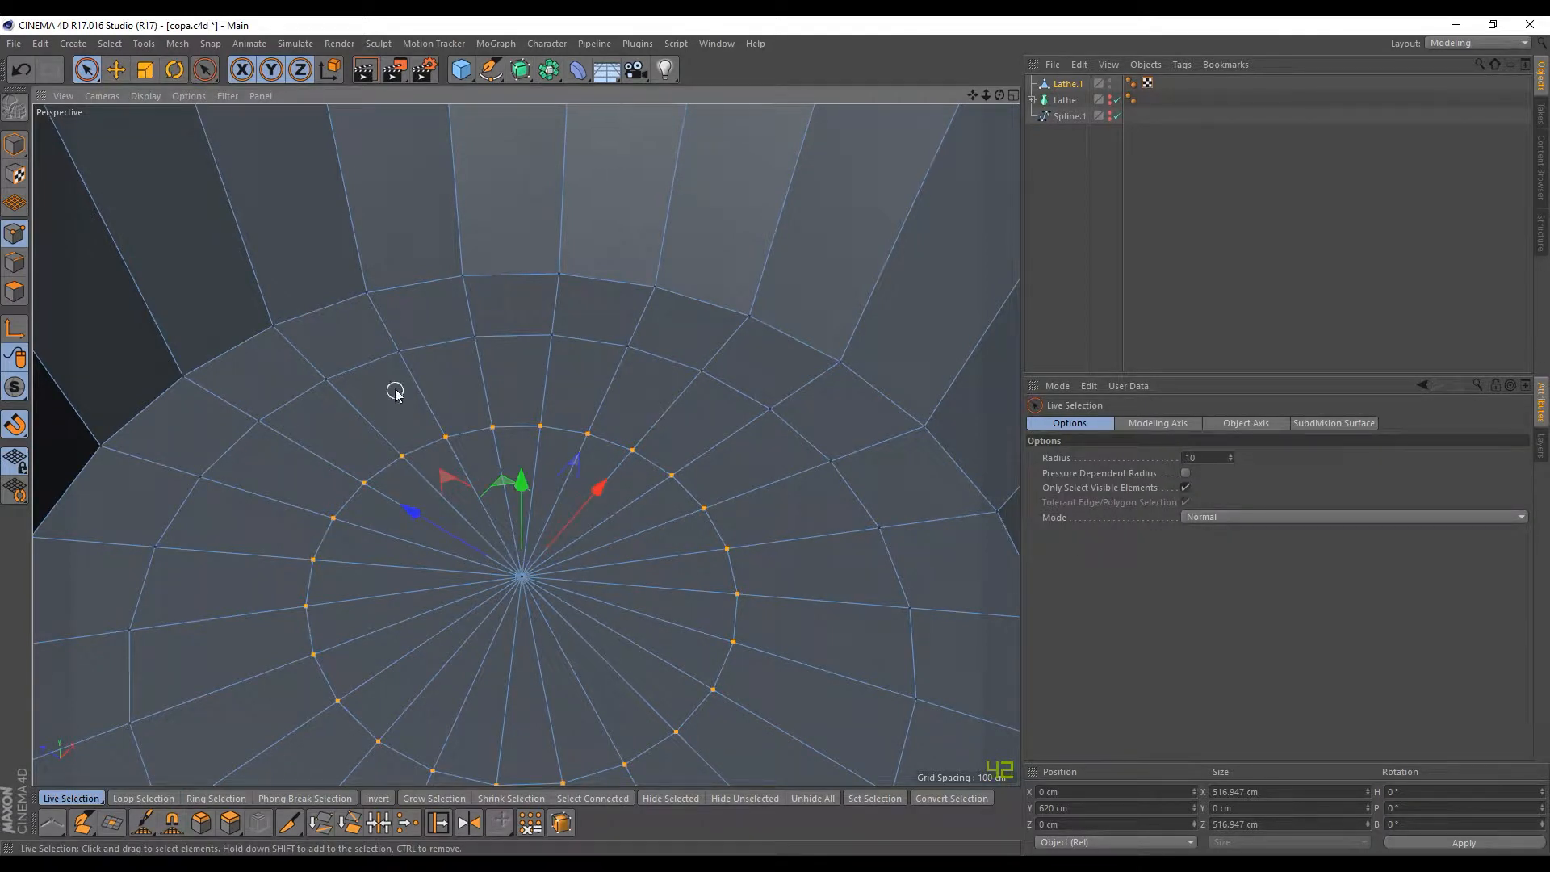
{"action": "left_click", "coordinate": [1186, 488]}
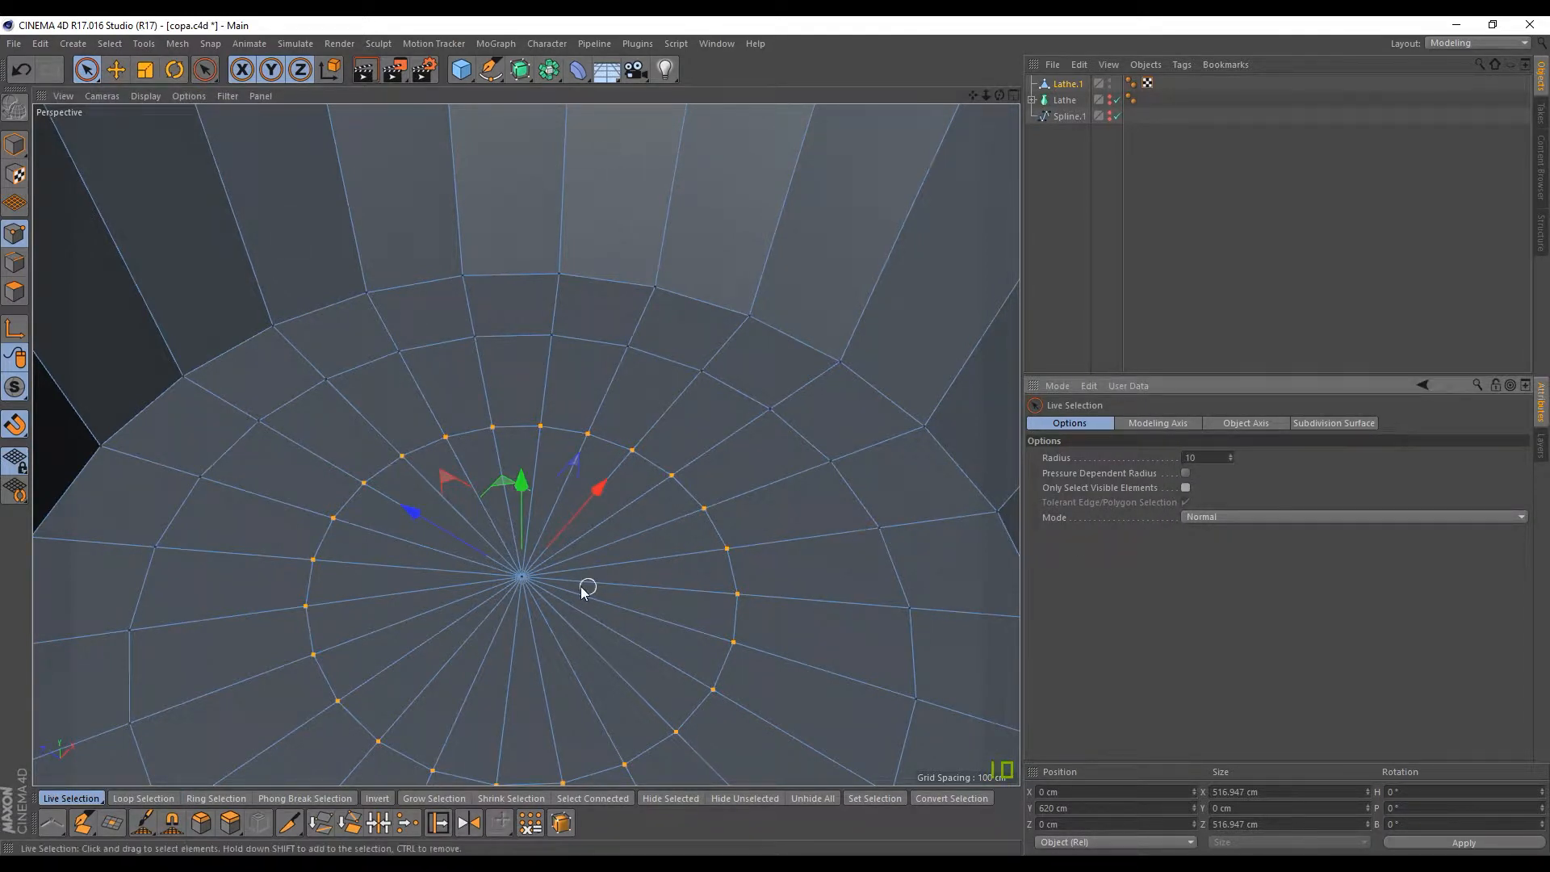
{"action": "left_click", "coordinate": [516, 574], "text": "shift"}
Step: Remove the points also picked underneath the bowl from the selection, keeping the floor's innermost loop and centre
{"action": "scroll", "coordinate": [550, 501], "scroll_direction": "down", "scroll_amount": 4}
{"action": "left_click_drag", "start_coordinate": [790, 581], "coordinate": [720, 517], "text": "alt"}
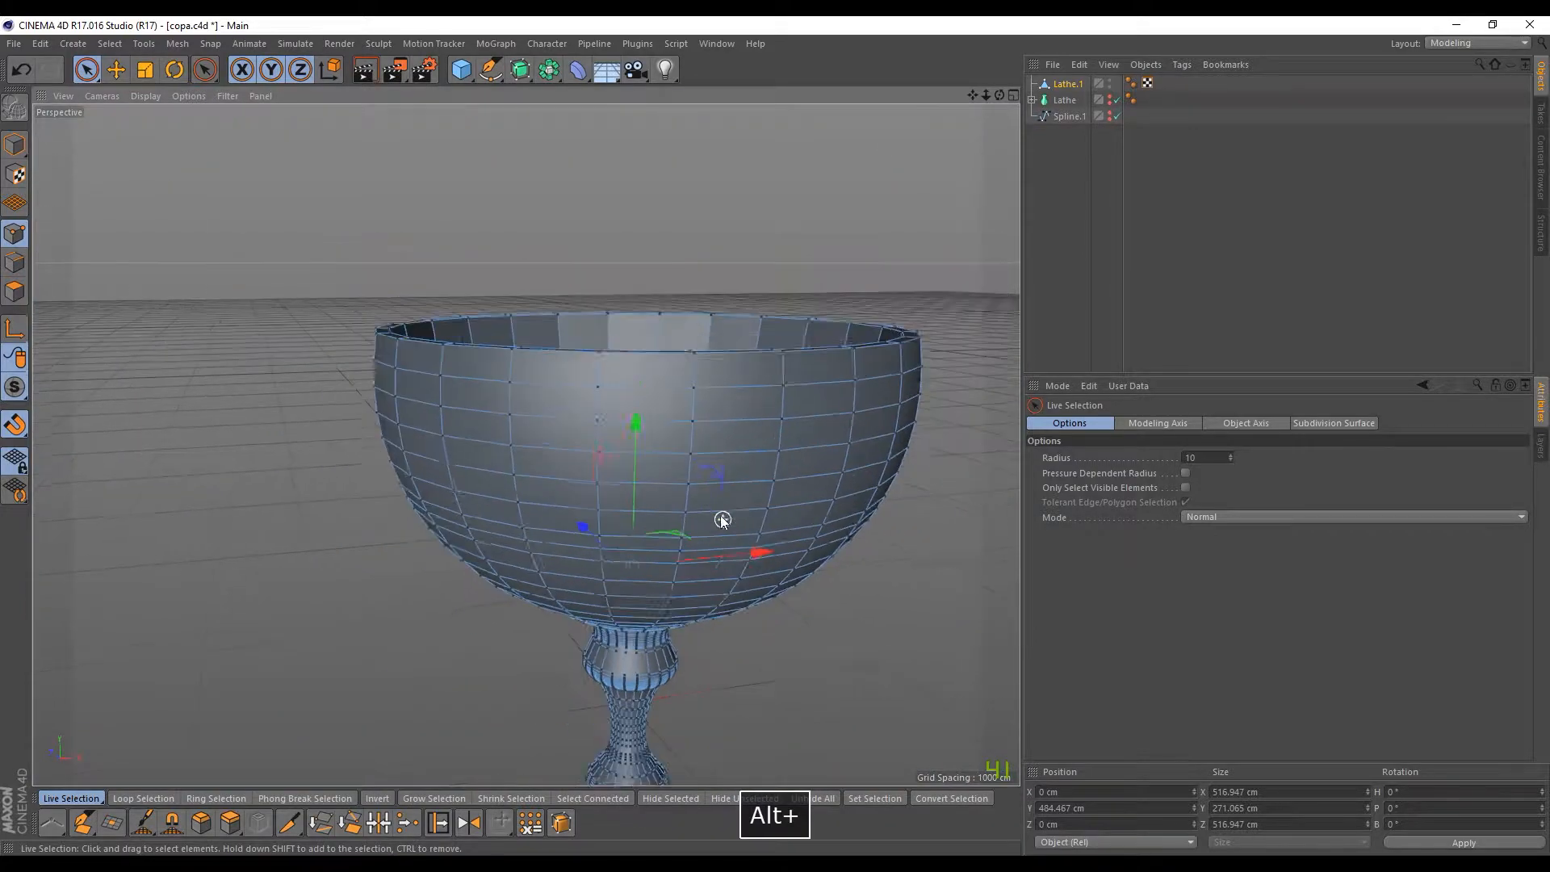
{"action": "scroll", "coordinate": [721, 520], "scroll_direction": "down", "scroll_amount": 3}
{"action": "middle_click_drag", "start_coordinate": [751, 571], "coordinate": [571, 429], "text": "alt"}
{"action": "scroll", "coordinate": [582, 429], "scroll_direction": "up", "scroll_amount": 4}
{"action": "left_click_drag", "start_coordinate": [602, 452], "coordinate": [485, 390], "text": "alt"}
{"action": "scroll", "coordinate": [828, 387], "scroll_direction": "up", "scroll_amount": 7}
{"action": "left_click", "coordinate": [433, 354], "text": "ctrl"}
{"action": "scroll", "coordinate": [596, 446], "scroll_direction": "down", "scroll_amount": 5}
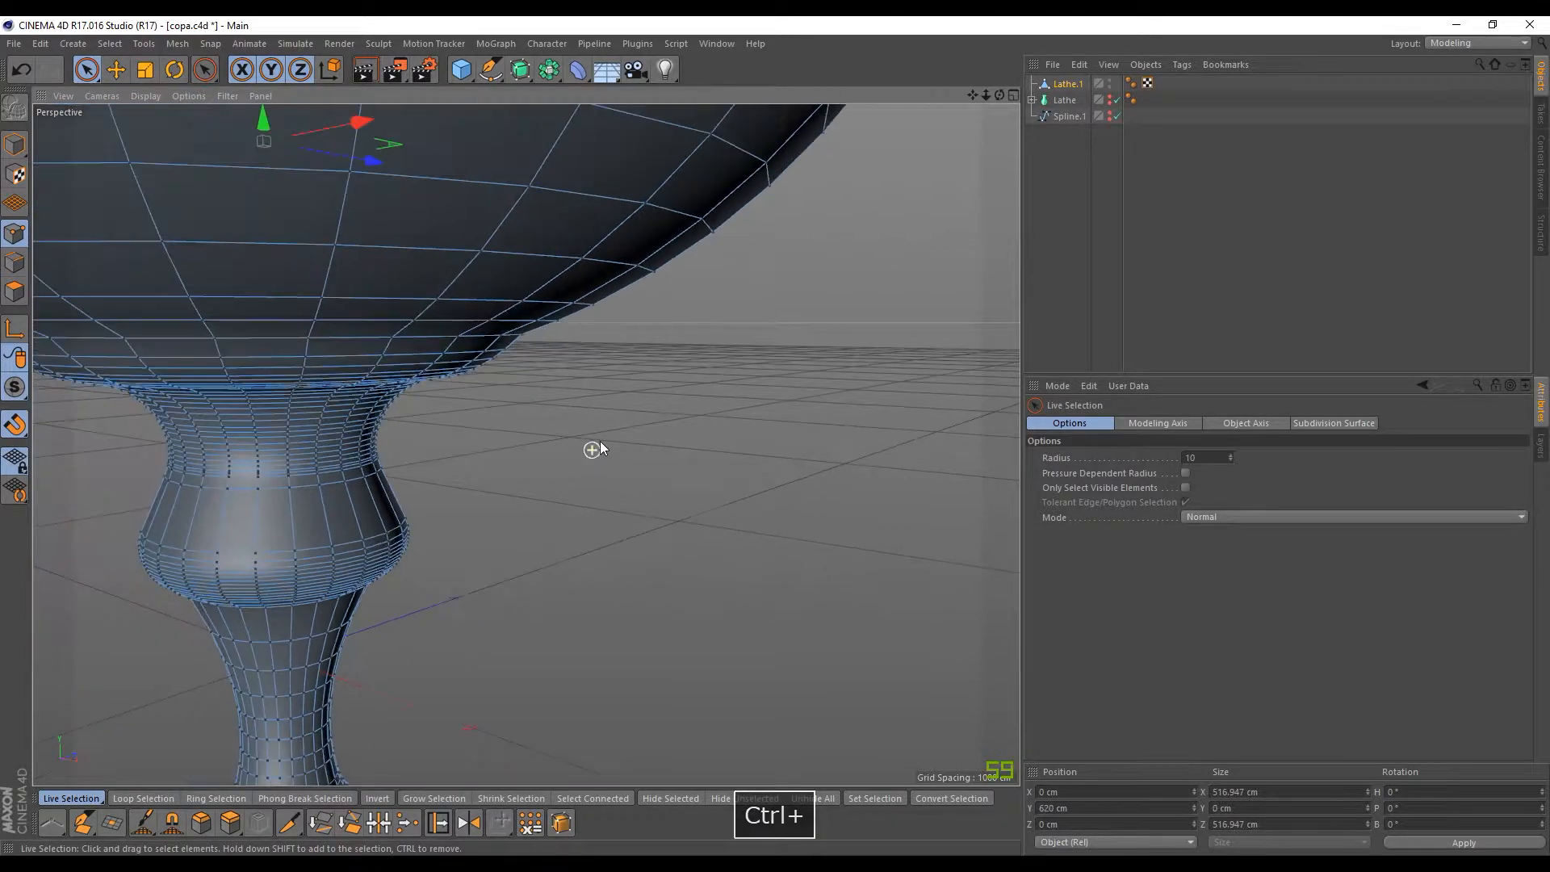
Step: Lower the selected innermost loop and centre point vertically to Y 450 cm
{"action": "left_click_drag", "start_coordinate": [781, 467], "coordinate": [465, 484], "text": "alt"}
{"action": "left_click_drag", "start_coordinate": [491, 592], "coordinate": [489, 405]}
{"action": "left_click_drag", "start_coordinate": [457, 318], "coordinate": [380, 357], "text": "alt"}
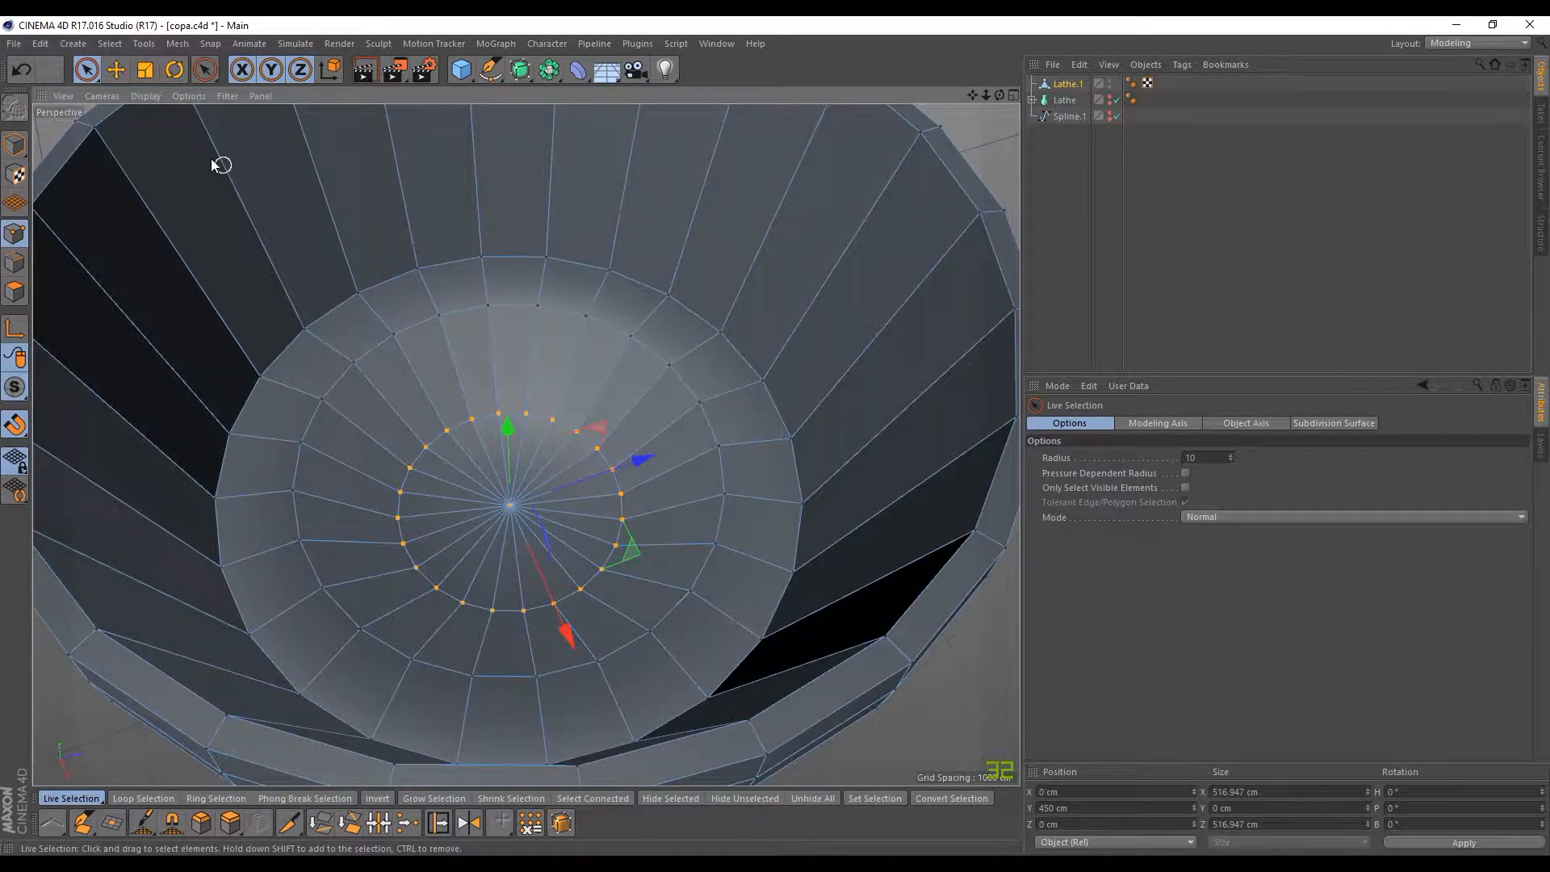
Step: Select the middle concentric point loop of the bowl's inner floor with Loop Selection
{"action": "left_click", "coordinate": [109, 44]}
{"action": "left_click", "coordinate": [148, 153]}
{"action": "left_click", "coordinate": [405, 332]}
{"action": "left_click_drag", "start_coordinate": [648, 342], "coordinate": [208, 84], "text": "alt"}
Step: Move the selected middle floor loop down vertically to Y 520 cm
{"action": "left_click", "coordinate": [116, 69]}
{"action": "left_click_drag", "start_coordinate": [291, 180], "coordinate": [342, 213], "text": "alt"}
{"action": "left_click_drag", "start_coordinate": [506, 271], "coordinate": [530, 342]}
{"action": "scroll", "coordinate": [525, 270], "scroll_direction": "up", "scroll_amount": 4}
{"action": "scroll", "coordinate": [610, 273], "scroll_direction": "down", "scroll_amount": 8}
{"action": "middle_click_drag", "start_coordinate": [611, 275], "coordinate": [512, 469], "text": "alt"}
{"action": "scroll", "coordinate": [512, 469], "scroll_direction": "down", "scroll_amount": 5}
{"action": "left_click_drag", "start_coordinate": [541, 435], "coordinate": [506, 460], "text": "alt"}
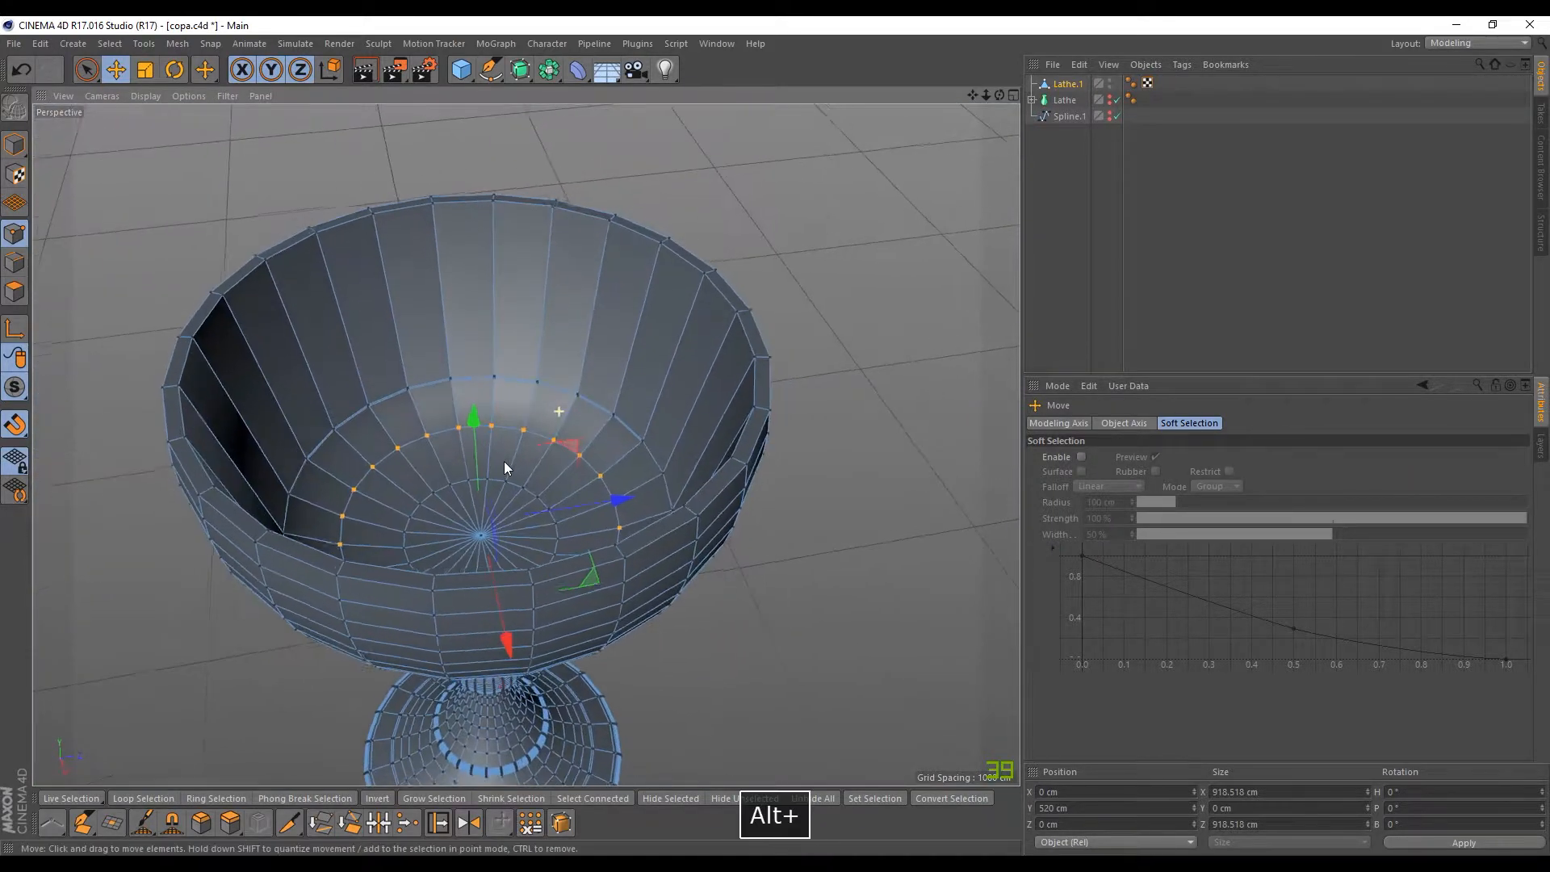
Step: Clear the point selection and examine the bowl's lowered inner loops and outer wall from several angles
{"action": "scroll", "coordinate": [357, 395], "scroll_direction": "up", "scroll_amount": 10}
{"action": "scroll", "coordinate": [385, 405], "scroll_direction": "down", "scroll_amount": 10}
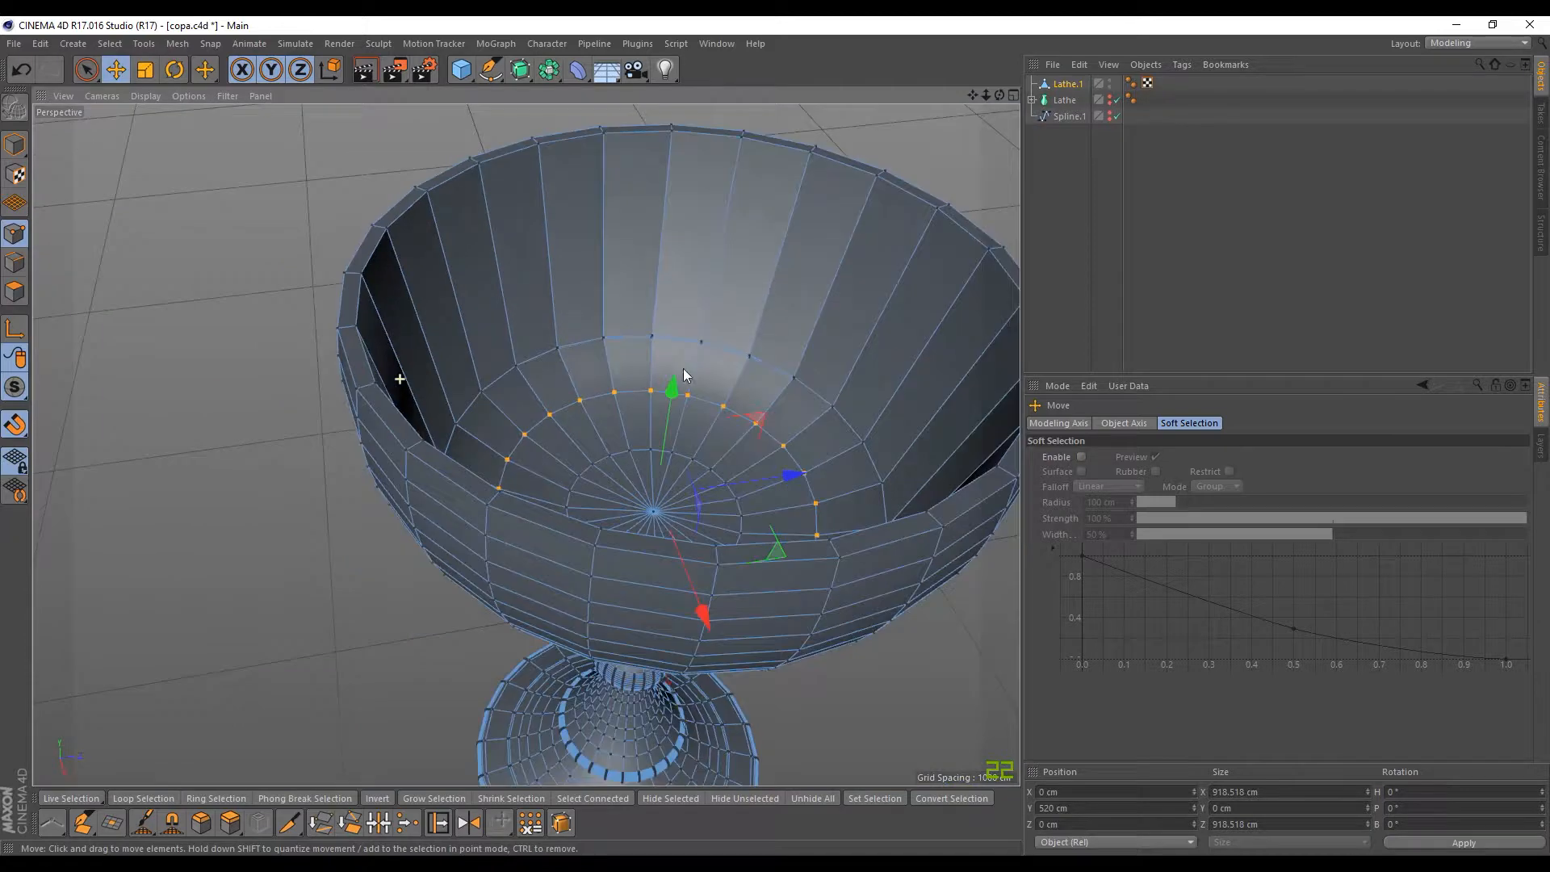
{"action": "middle_click_drag", "start_coordinate": [683, 374], "coordinate": [469, 411], "text": "alt"}
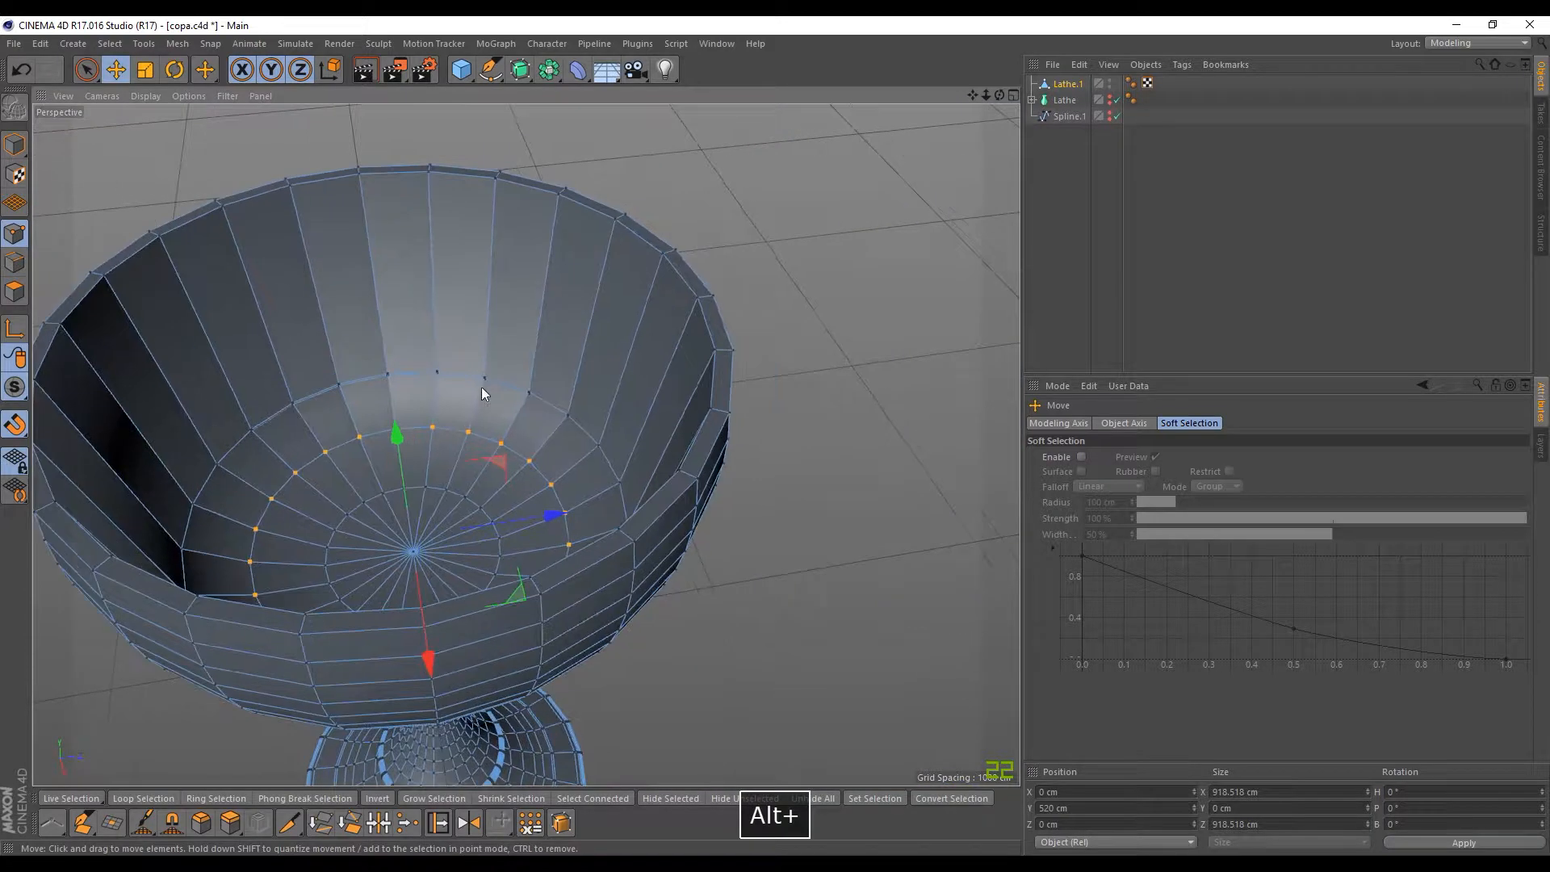
{"action": "left_click", "coordinate": [88, 69]}
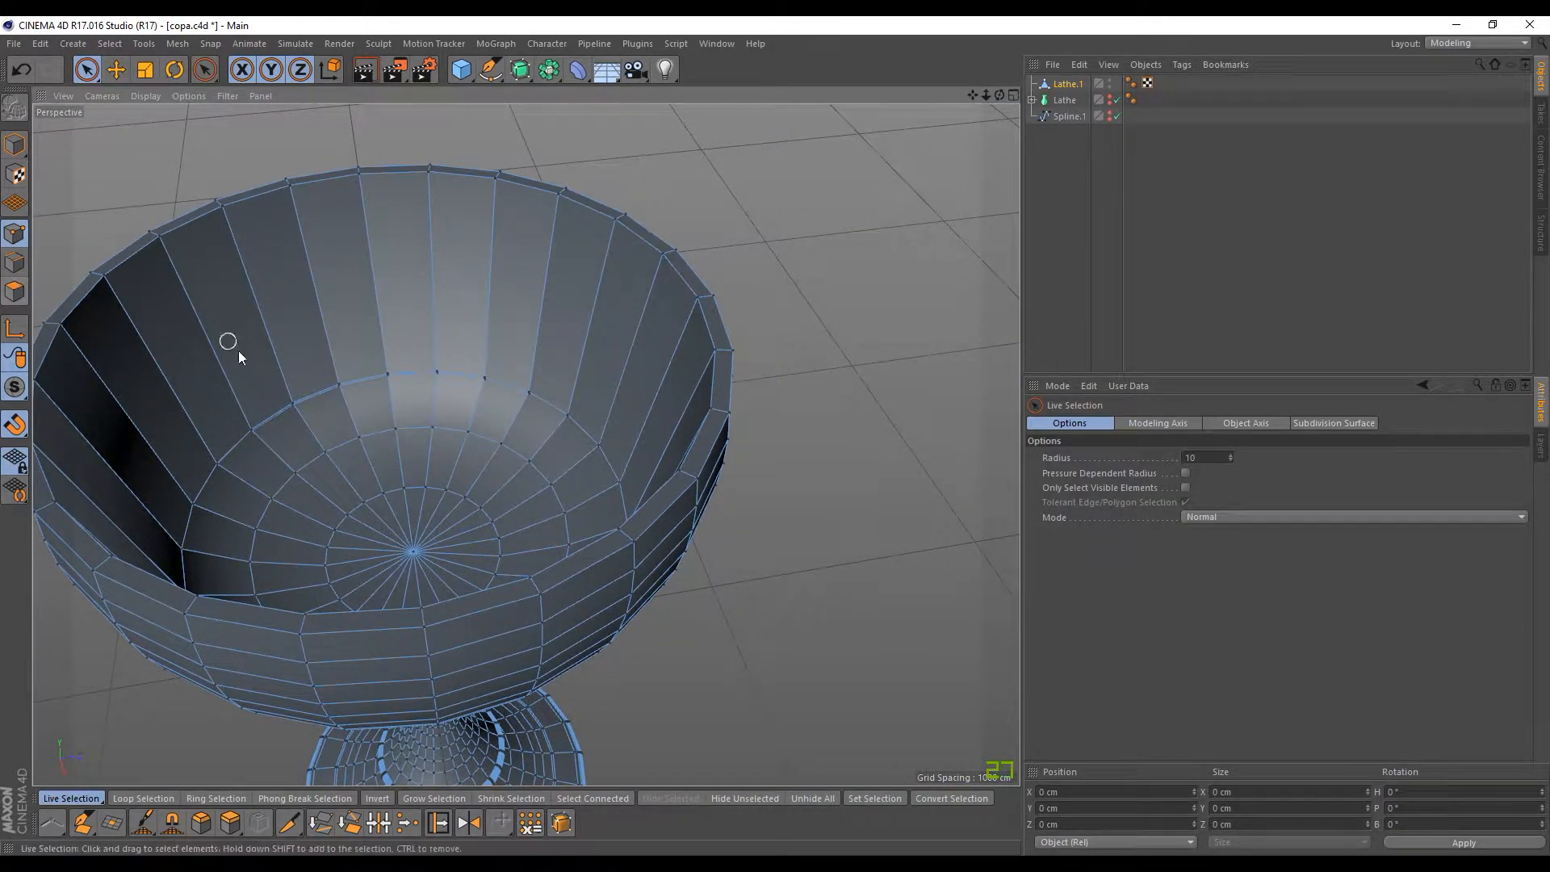
{"action": "scroll", "coordinate": [263, 414], "scroll_direction": "up", "scroll_amount": 5}
{"action": "scroll", "coordinate": [285, 406], "scroll_direction": "down", "scroll_amount": 4}
{"action": "scroll", "coordinate": [356, 426], "scroll_direction": "up", "scroll_amount": 3}
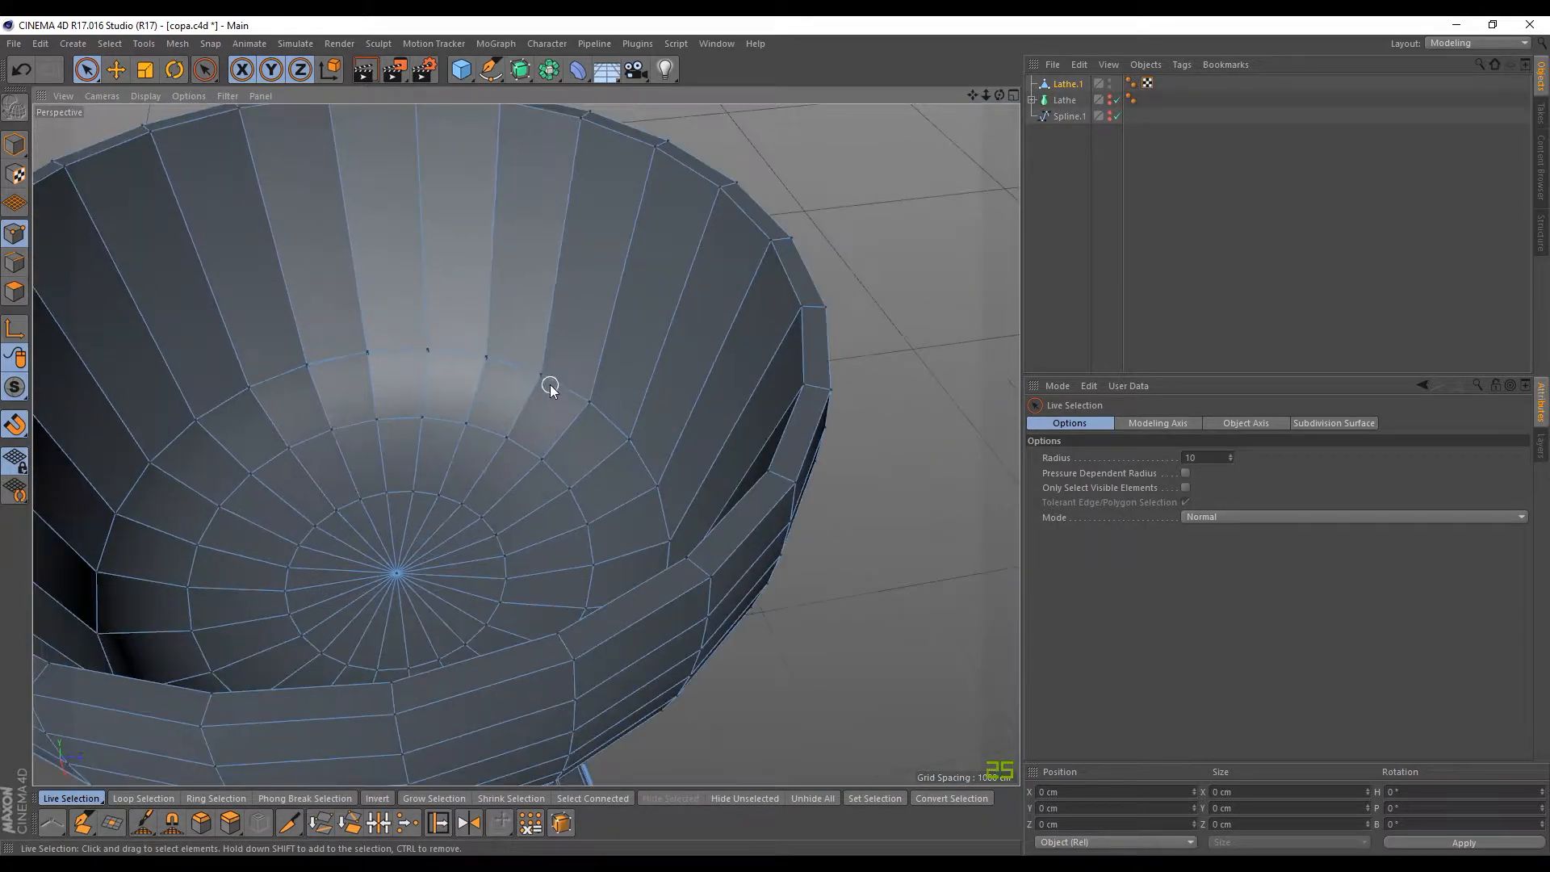
{"action": "left_click_drag", "start_coordinate": [550, 387], "coordinate": [641, 439], "text": "alt"}
{"action": "scroll", "coordinate": [554, 376], "scroll_direction": "up", "scroll_amount": 3}
{"action": "scroll", "coordinate": [533, 380], "scroll_direction": "up", "scroll_amount": 2}
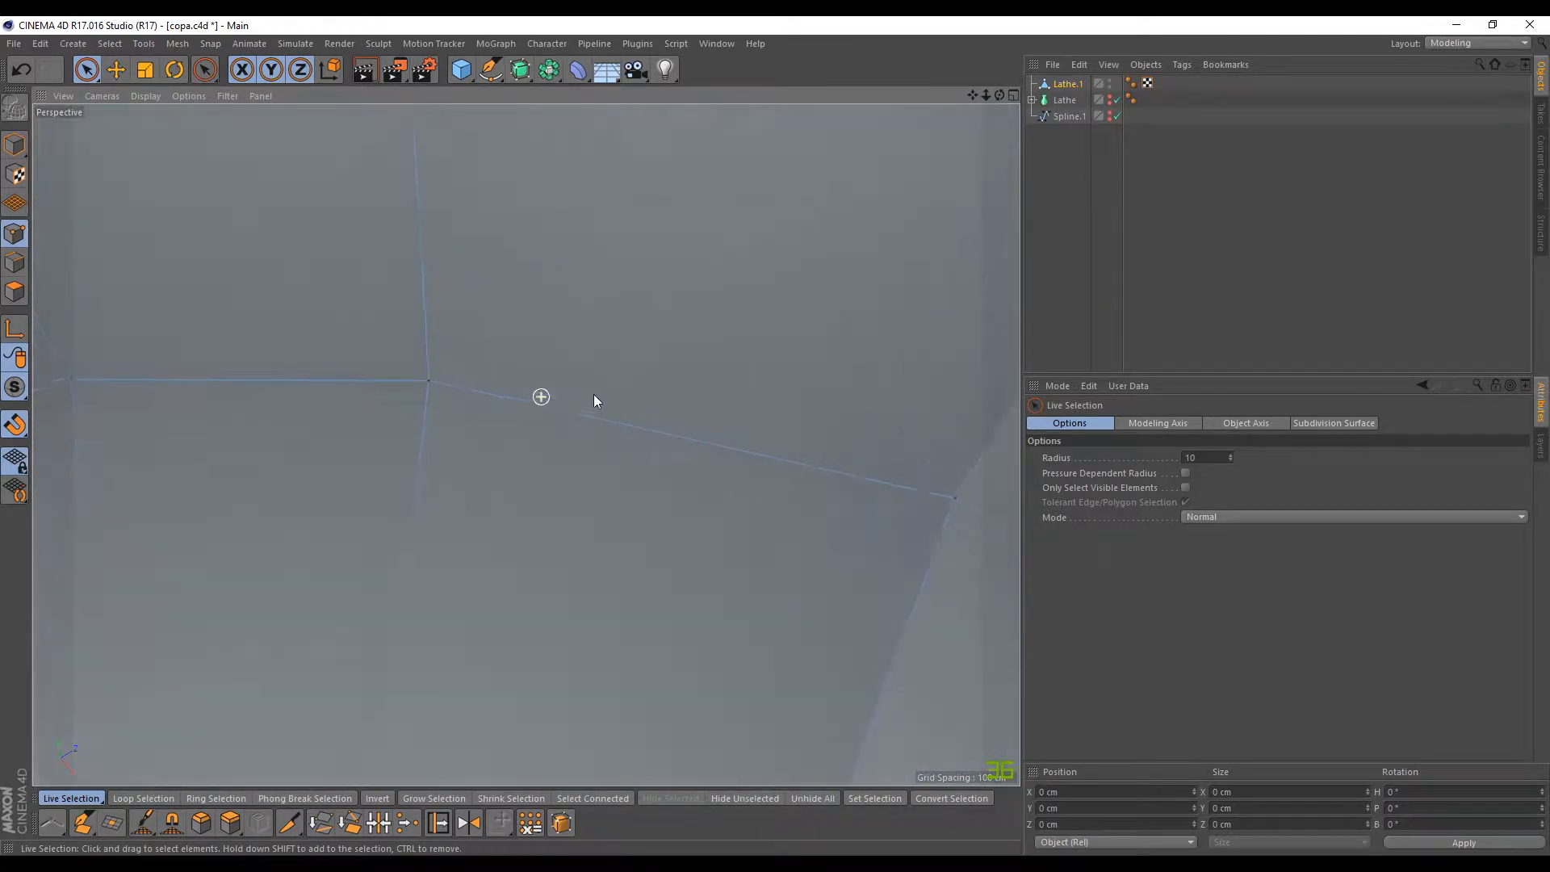
{"action": "scroll", "coordinate": [613, 380], "scroll_direction": "down", "scroll_amount": 5}
{"action": "scroll", "coordinate": [664, 342], "scroll_direction": "down", "scroll_amount": 4}
{"action": "left_click_drag", "start_coordinate": [748, 374], "coordinate": [550, 191], "text": "alt"}
{"action": "scroll", "coordinate": [612, 353], "scroll_direction": "up", "scroll_amount": 2}
{"action": "scroll", "coordinate": [622, 372], "scroll_direction": "up", "scroll_amount": 3}
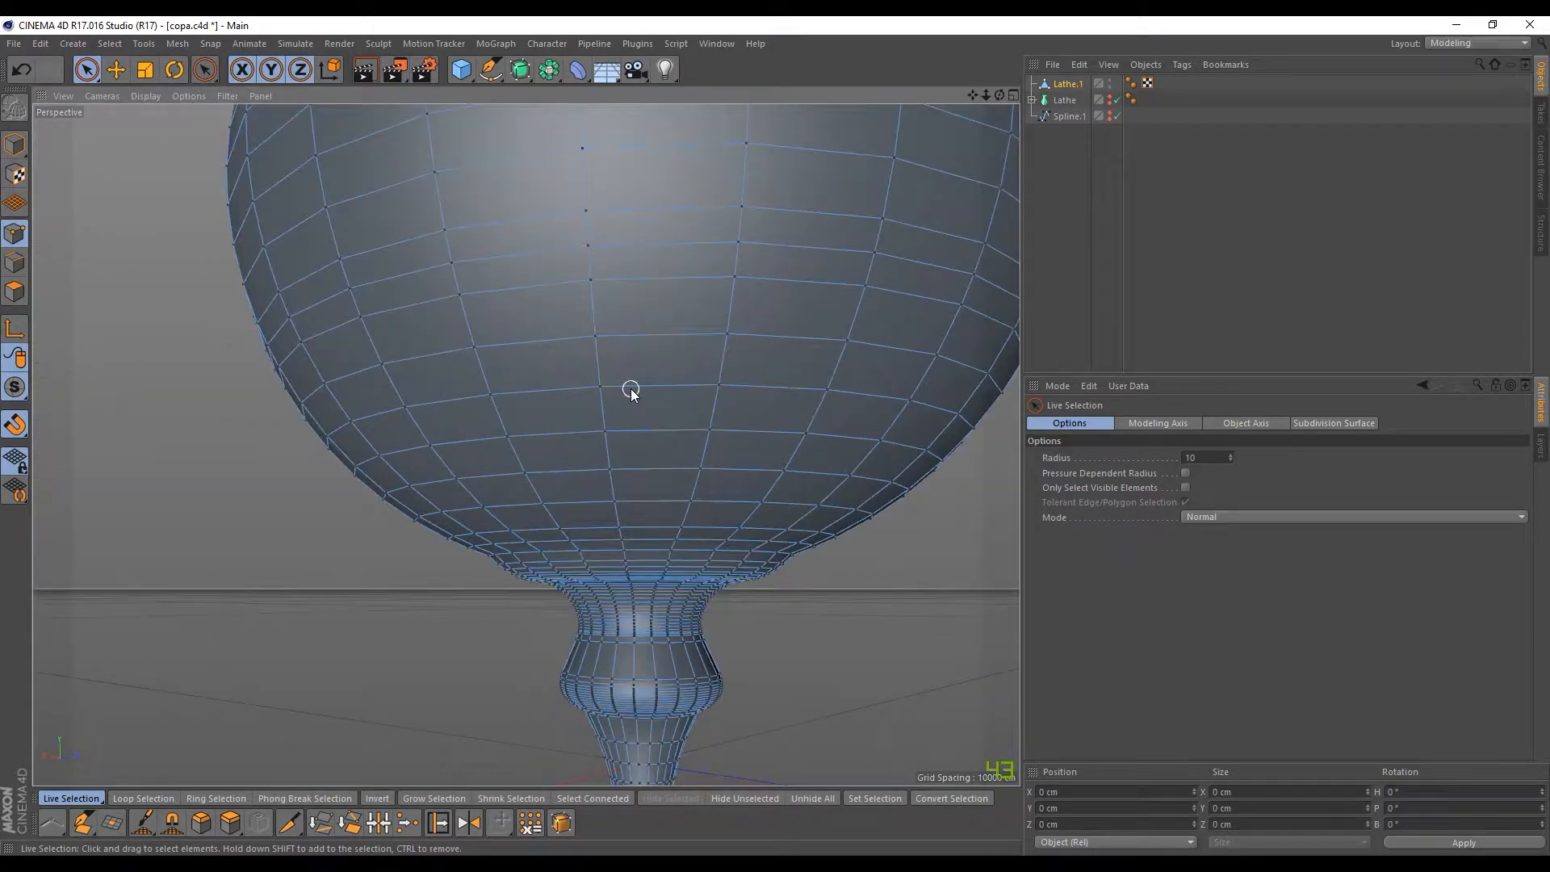
{"action": "scroll", "coordinate": [632, 392], "scroll_direction": "up", "scroll_amount": 2}
{"action": "left_click_drag", "start_coordinate": [674, 355], "coordinate": [539, 354], "text": "alt"}
{"action": "scroll", "coordinate": [542, 346], "scroll_direction": "down", "scroll_amount": 4}
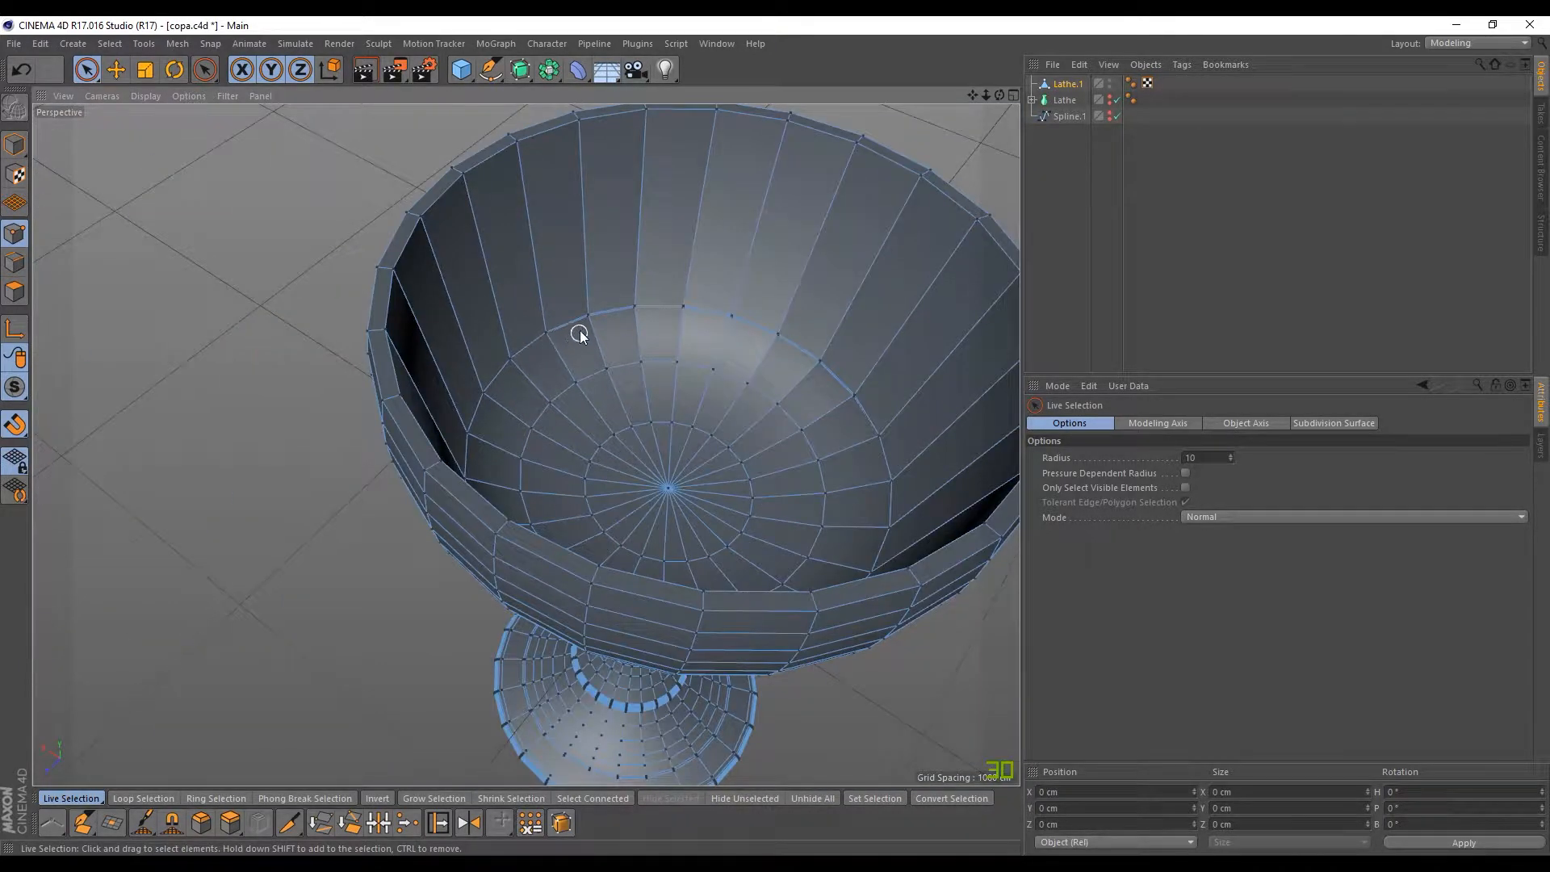
{"action": "left_click_drag", "start_coordinate": [590, 334], "coordinate": [544, 350], "text": "alt"}
{"action": "left_click_drag", "start_coordinate": [658, 303], "coordinate": [440, 490], "text": "alt"}
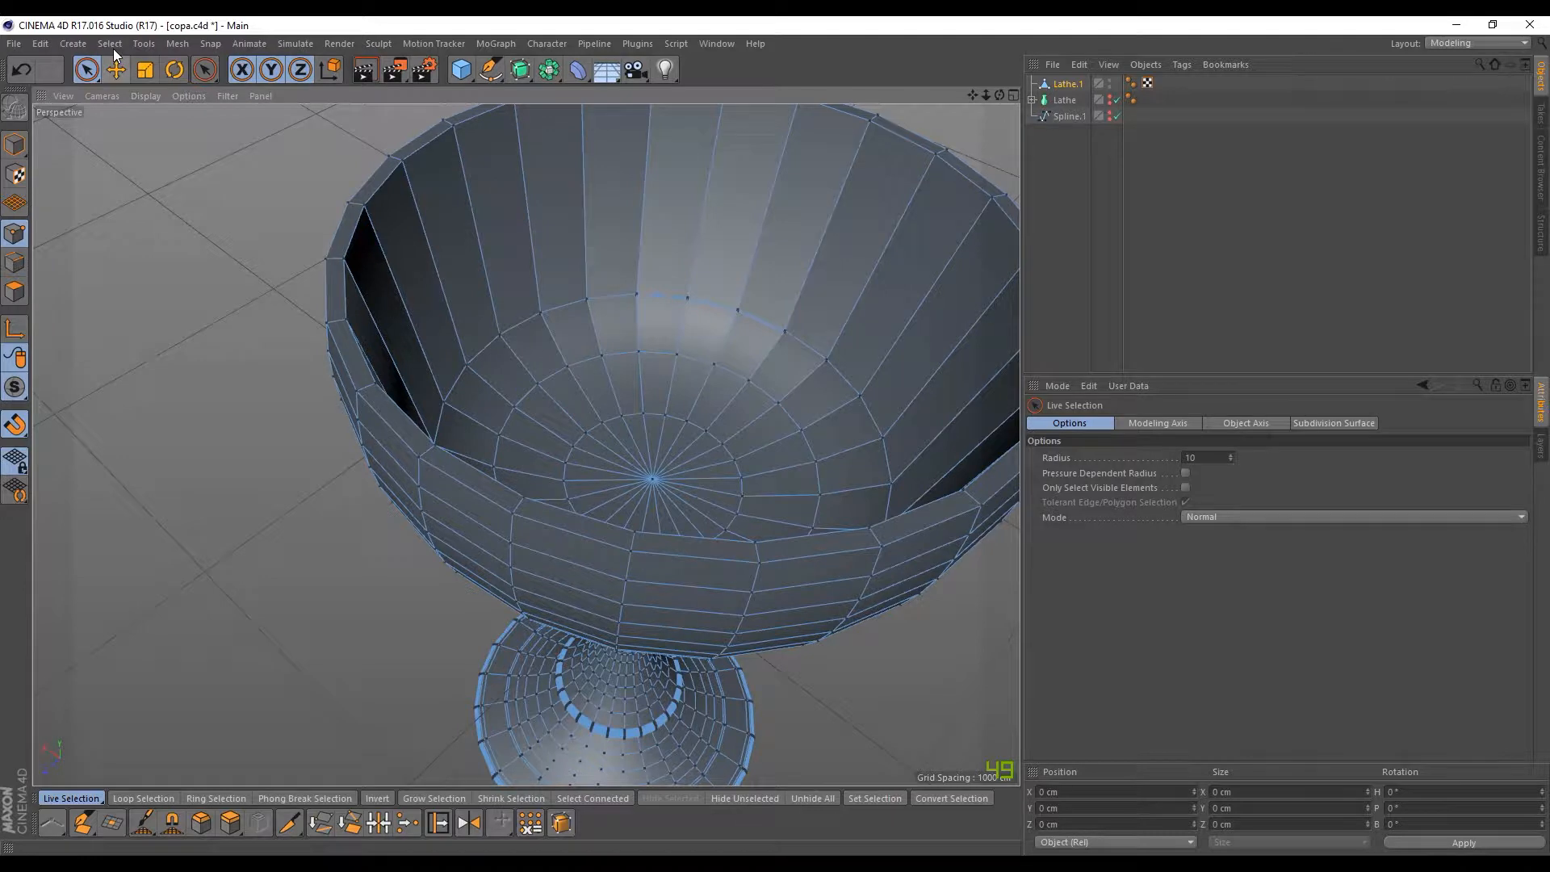
Step: Select the outermost point loop of the inner floor, where it meets the bowl's wall, with Loop Selection
{"action": "scroll", "coordinate": [779, 336], "scroll_direction": "up", "scroll_amount": 5}
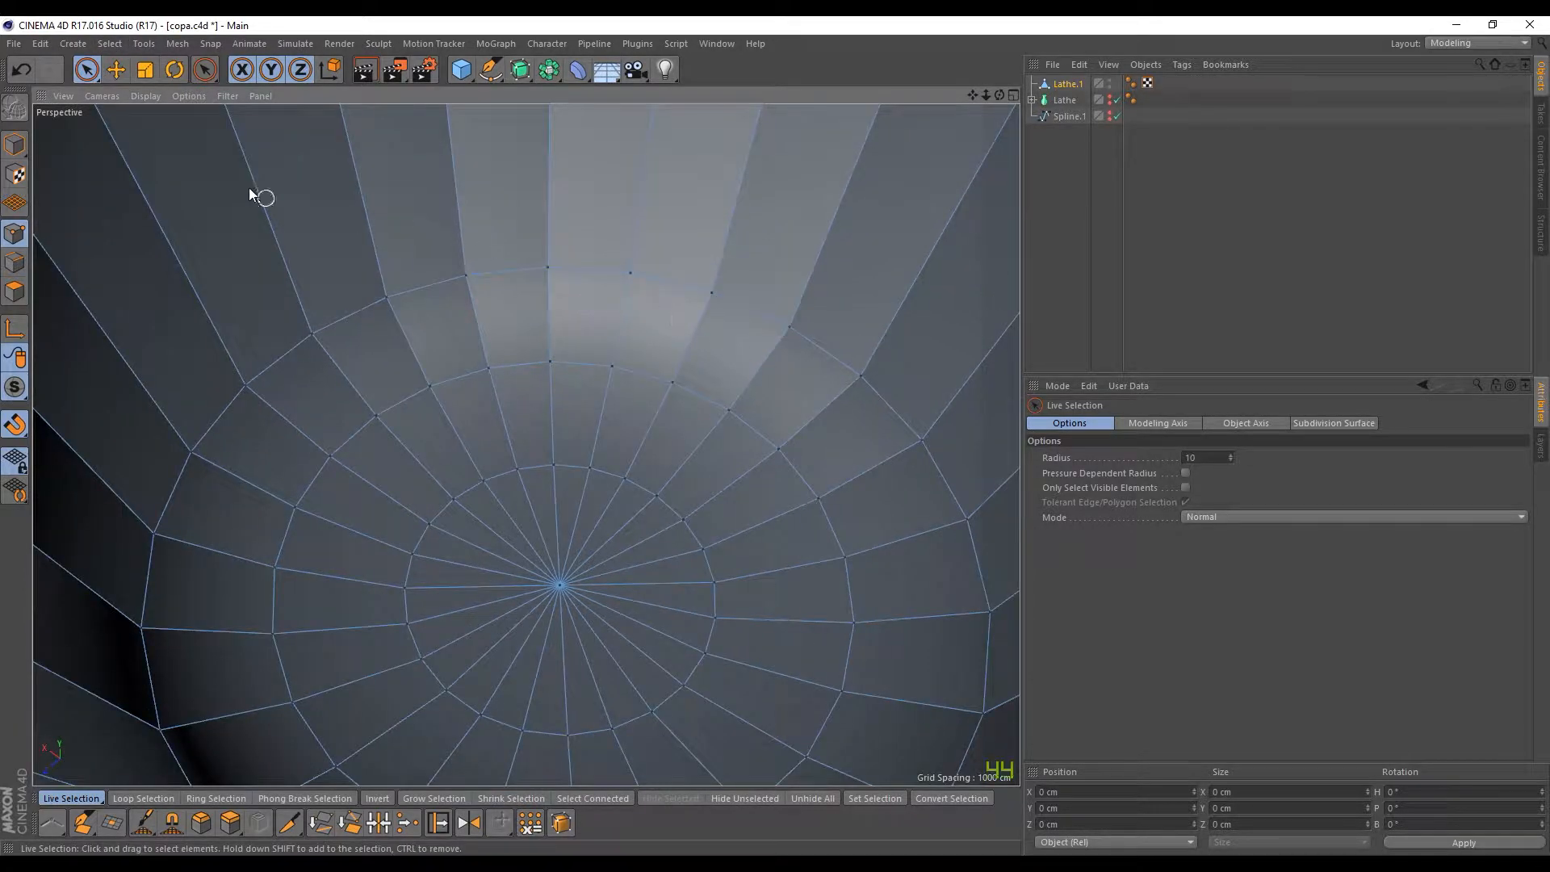
{"action": "left_click", "coordinate": [109, 42]}
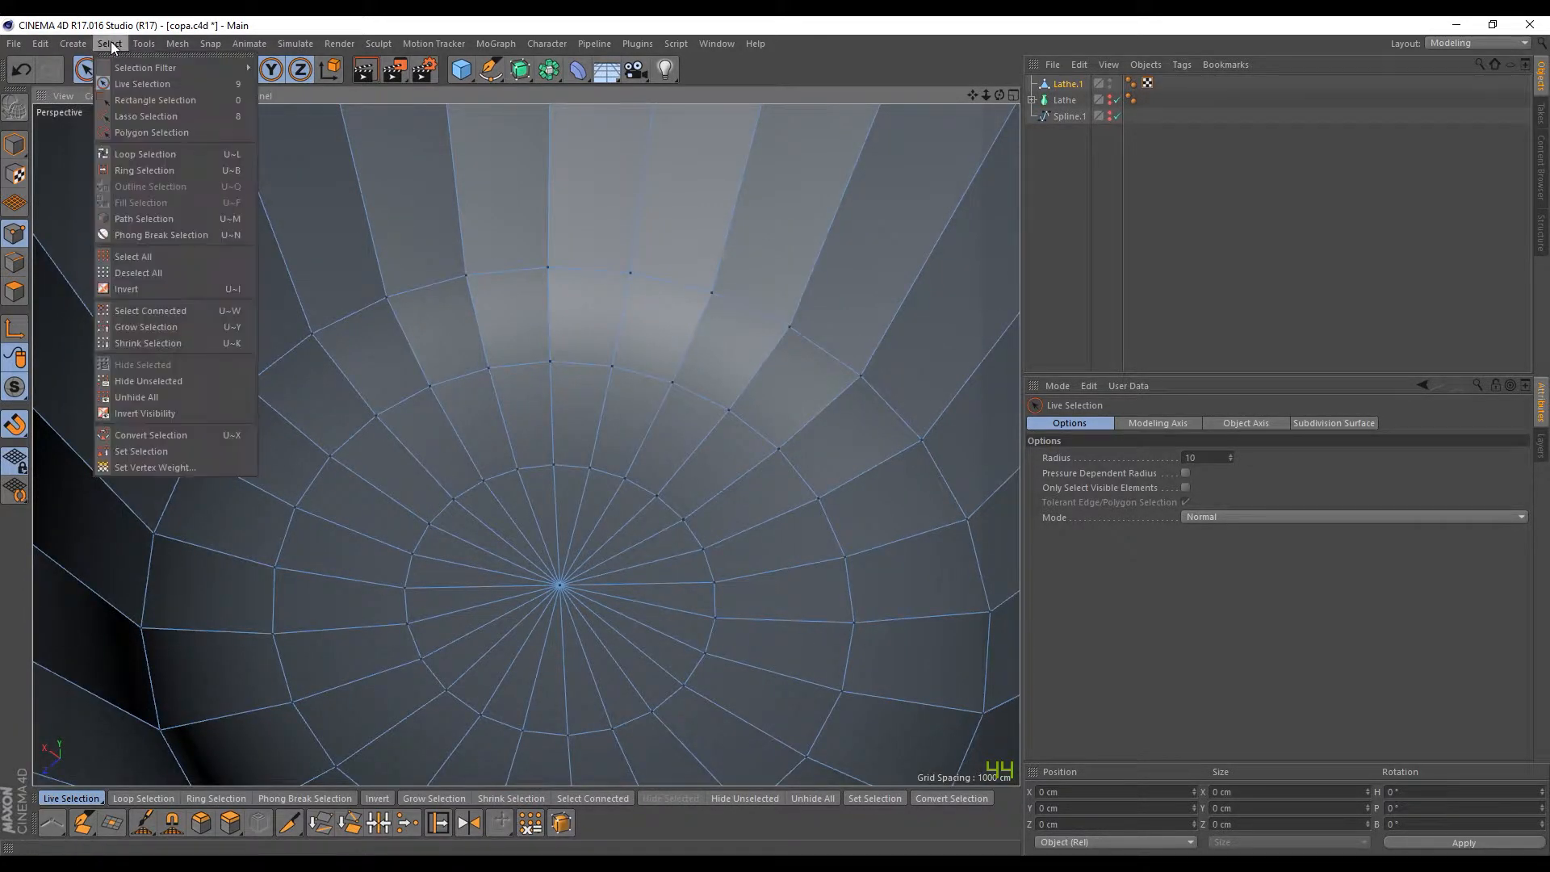
{"action": "left_click", "coordinate": [128, 157]}
{"action": "left_click", "coordinate": [448, 278]}
{"action": "scroll", "coordinate": [517, 369], "scroll_direction": "down", "scroll_amount": 5}
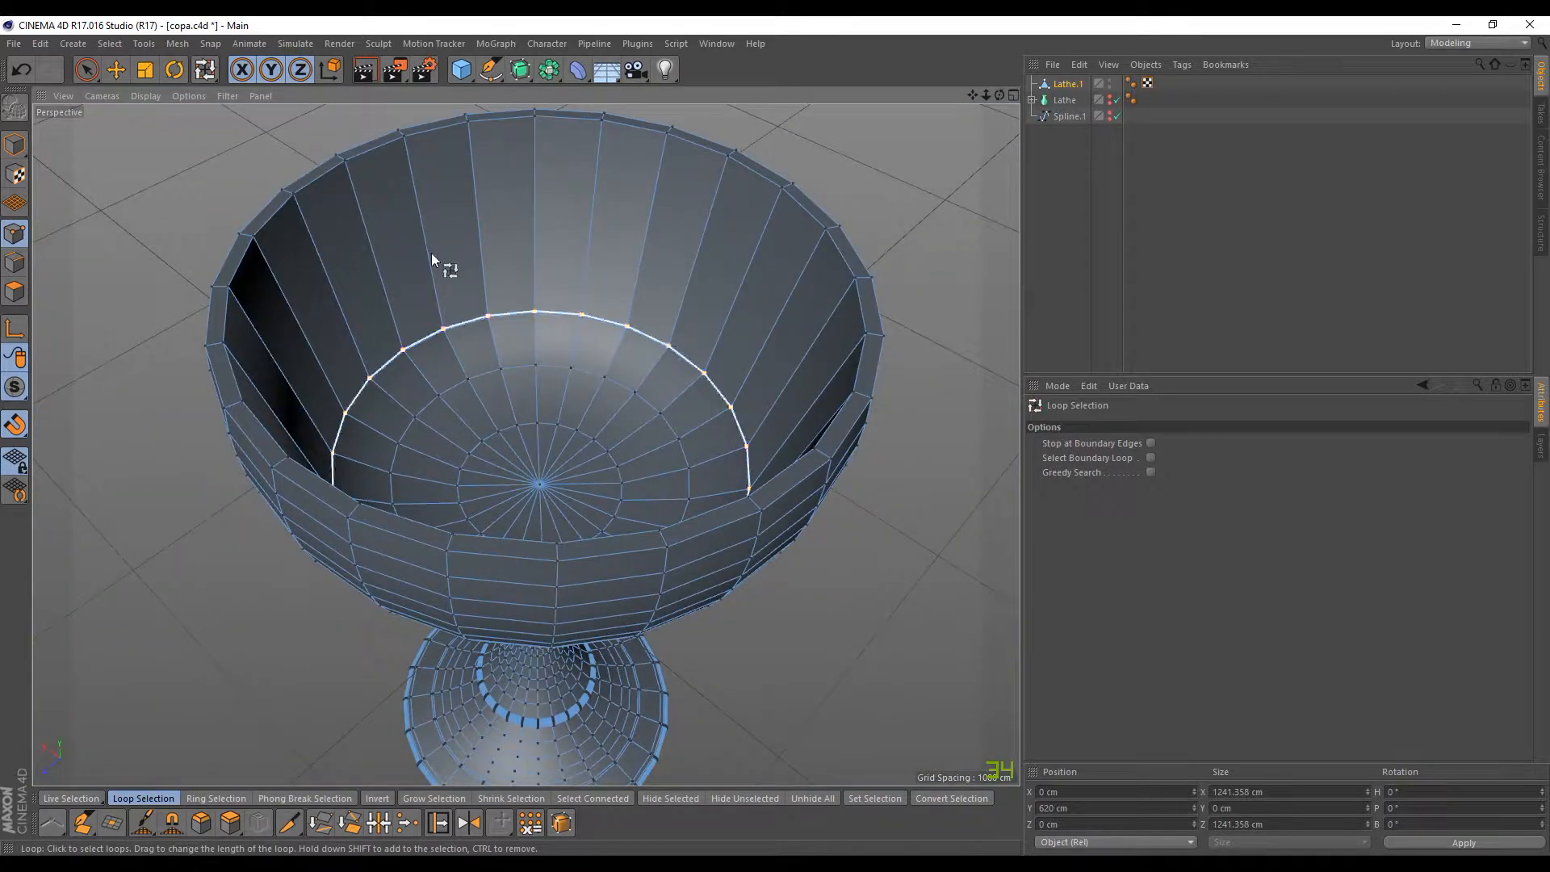
Step: Try scaling the selected outermost floor loop along the Z axis and undo the scaling
{"action": "left_click", "coordinate": [143, 70]}
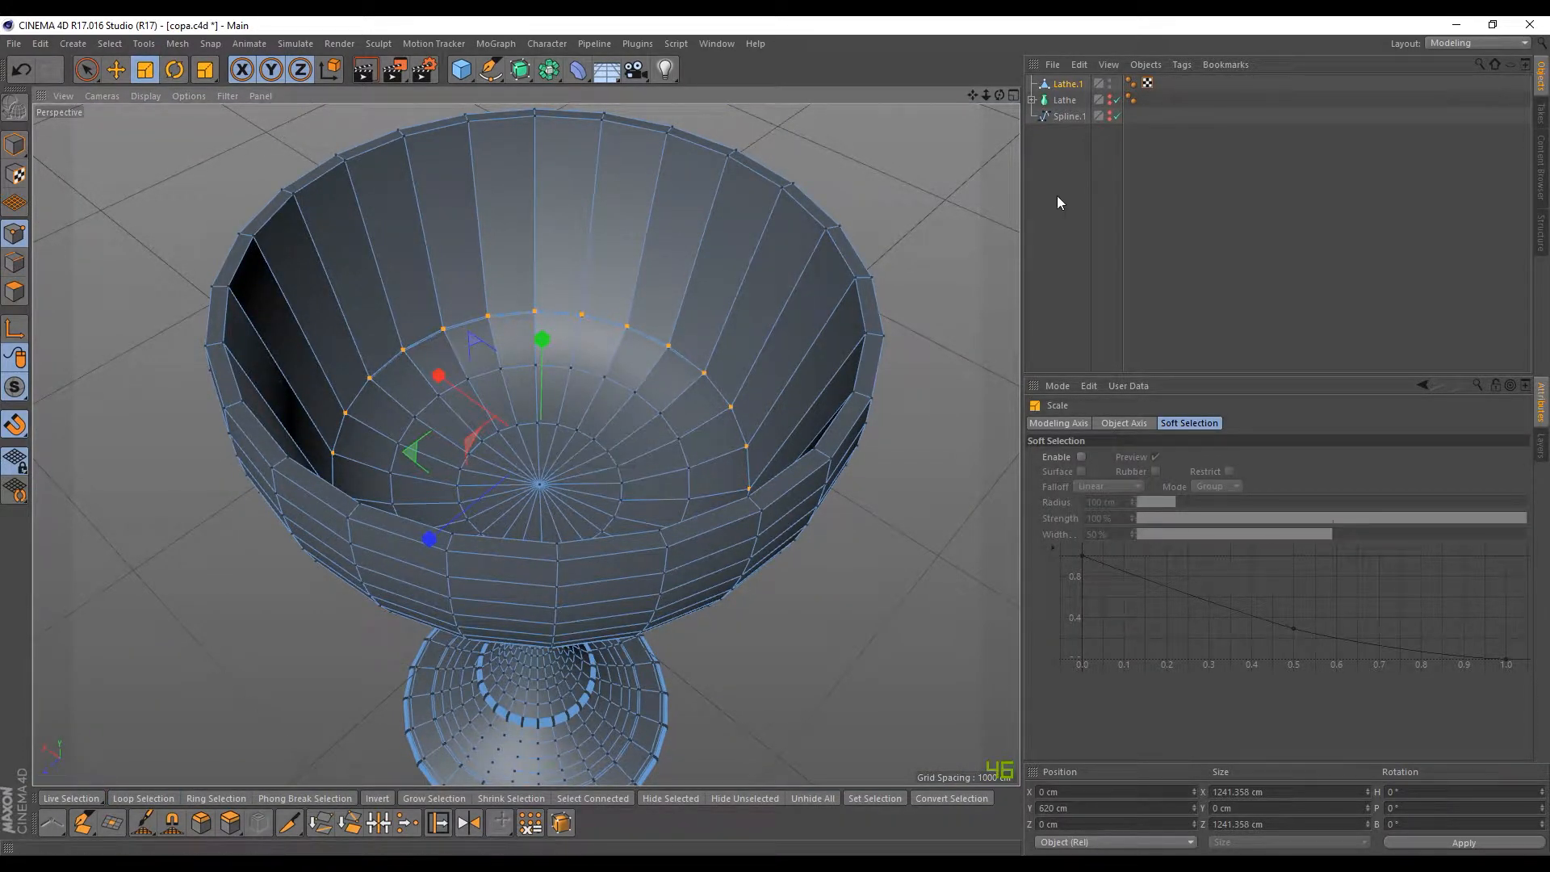
{"action": "left_click", "coordinate": [16, 143]}
{"action": "left_click", "coordinate": [20, 234]}
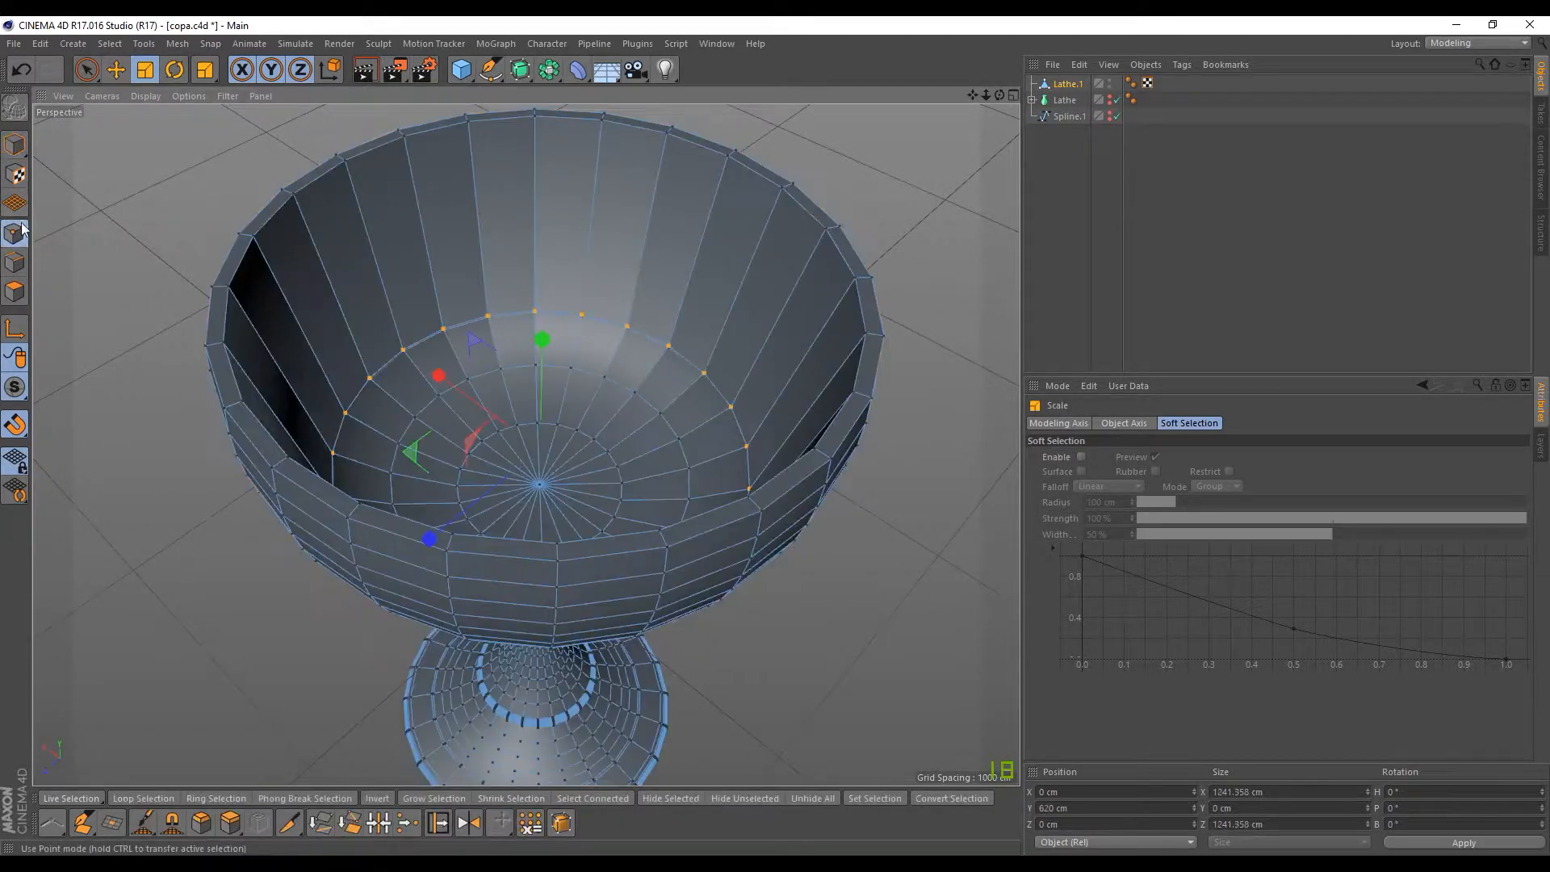
{"action": "left_click_drag", "start_coordinate": [787, 367], "coordinate": [962, 297], "text": "alt"}
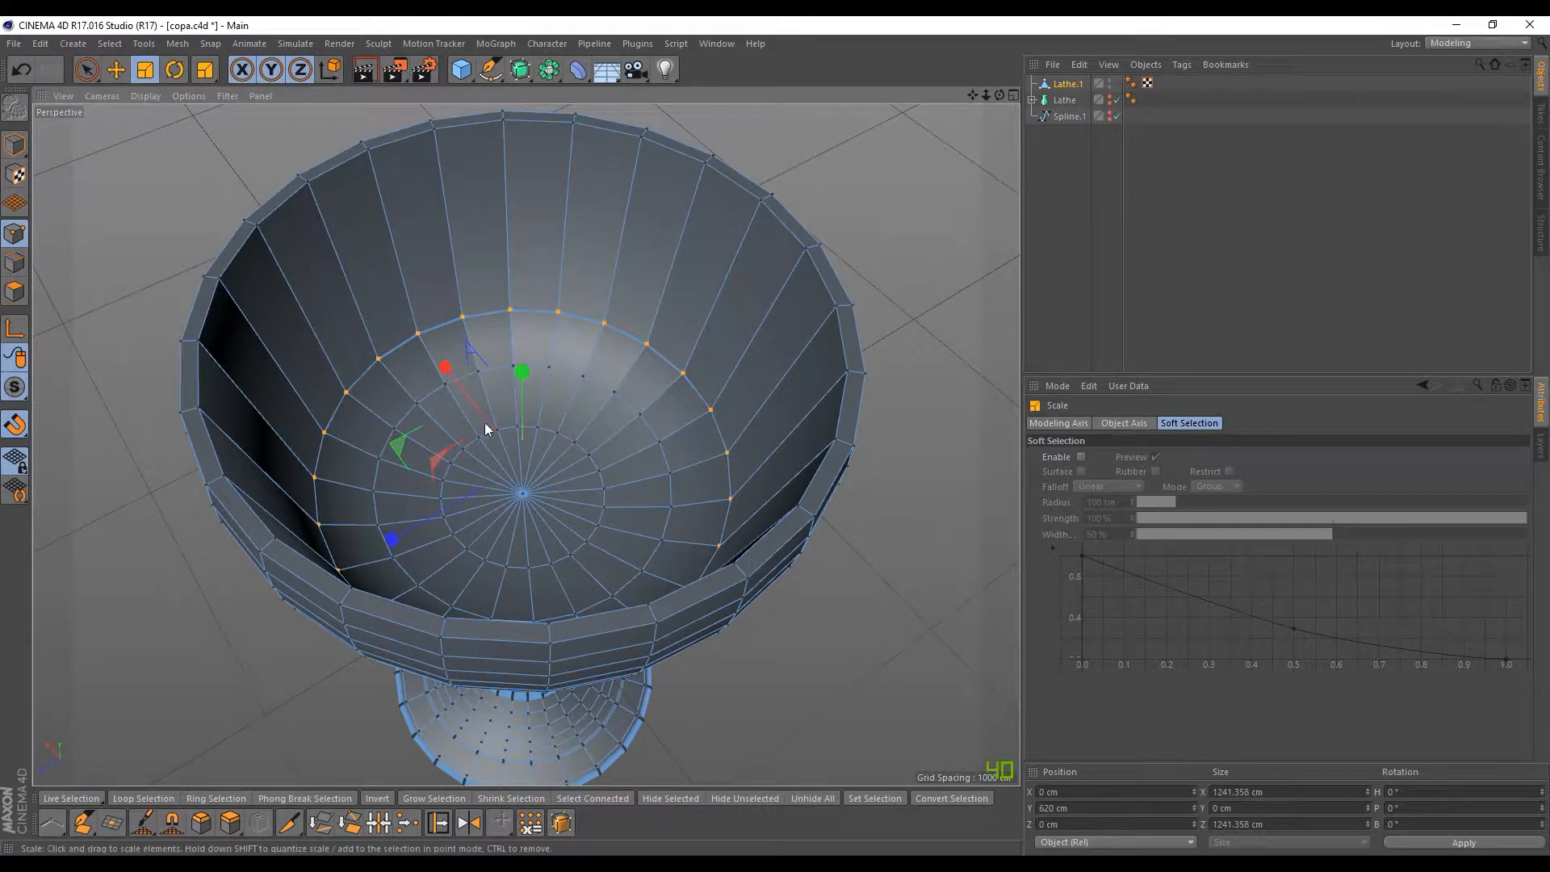
{"action": "left_click_drag", "start_coordinate": [397, 541], "coordinate": [405, 537]}
{"action": "key", "text": "ctrl+z"}
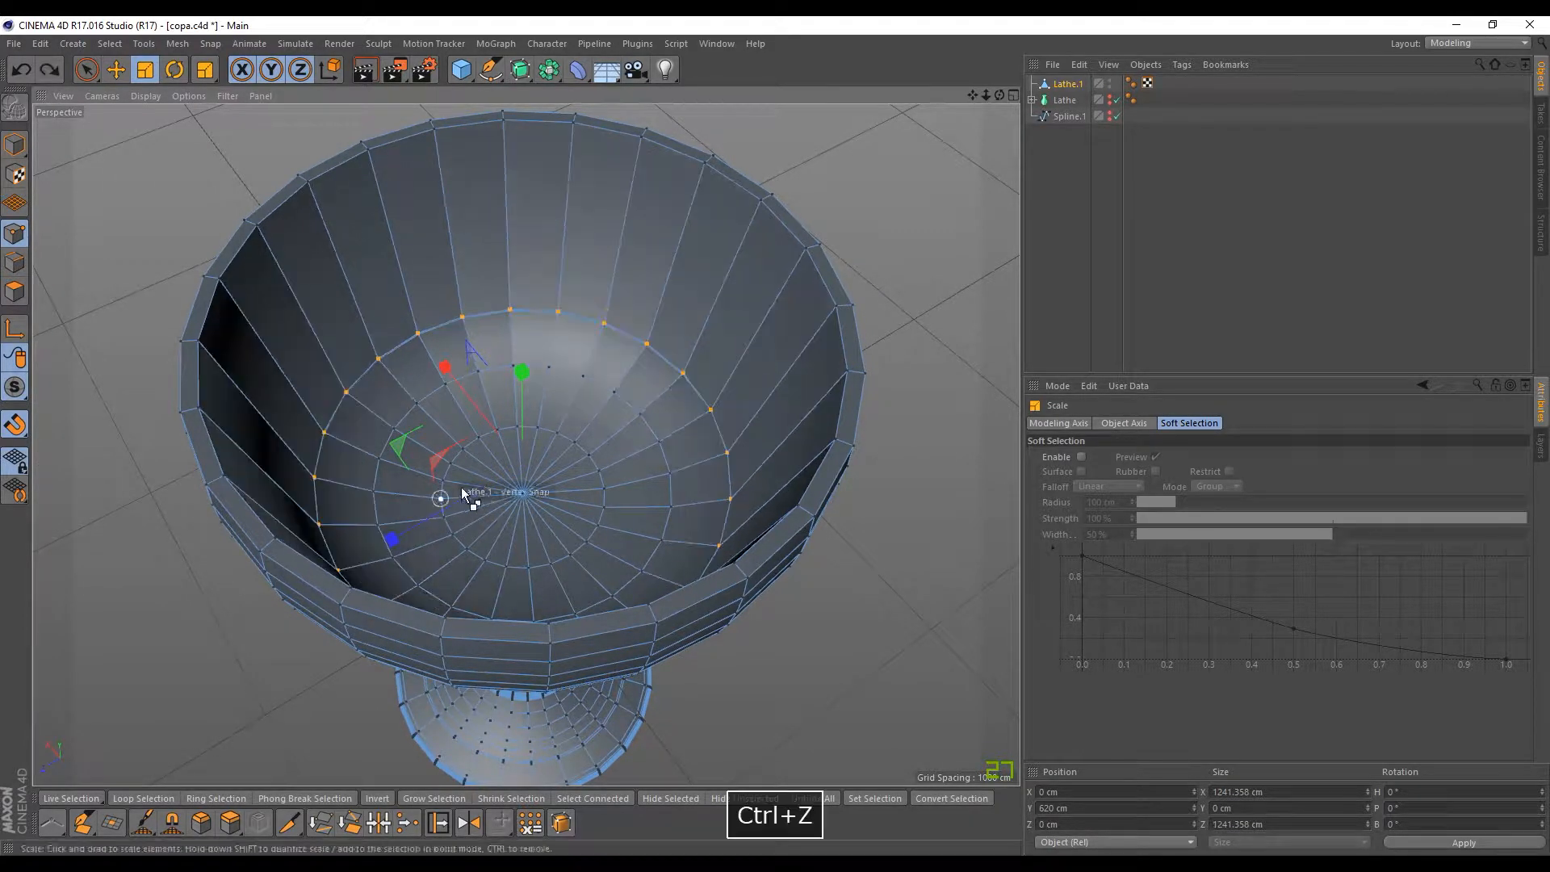
Step: Scale the selected outermost floor loop slightly inward on all axes to round the bowl's interior
{"action": "left_click_drag", "start_coordinate": [525, 485], "coordinate": [564, 463], "text": "alt"}
{"action": "scroll", "coordinate": [558, 464], "scroll_direction": "up", "scroll_amount": 5}
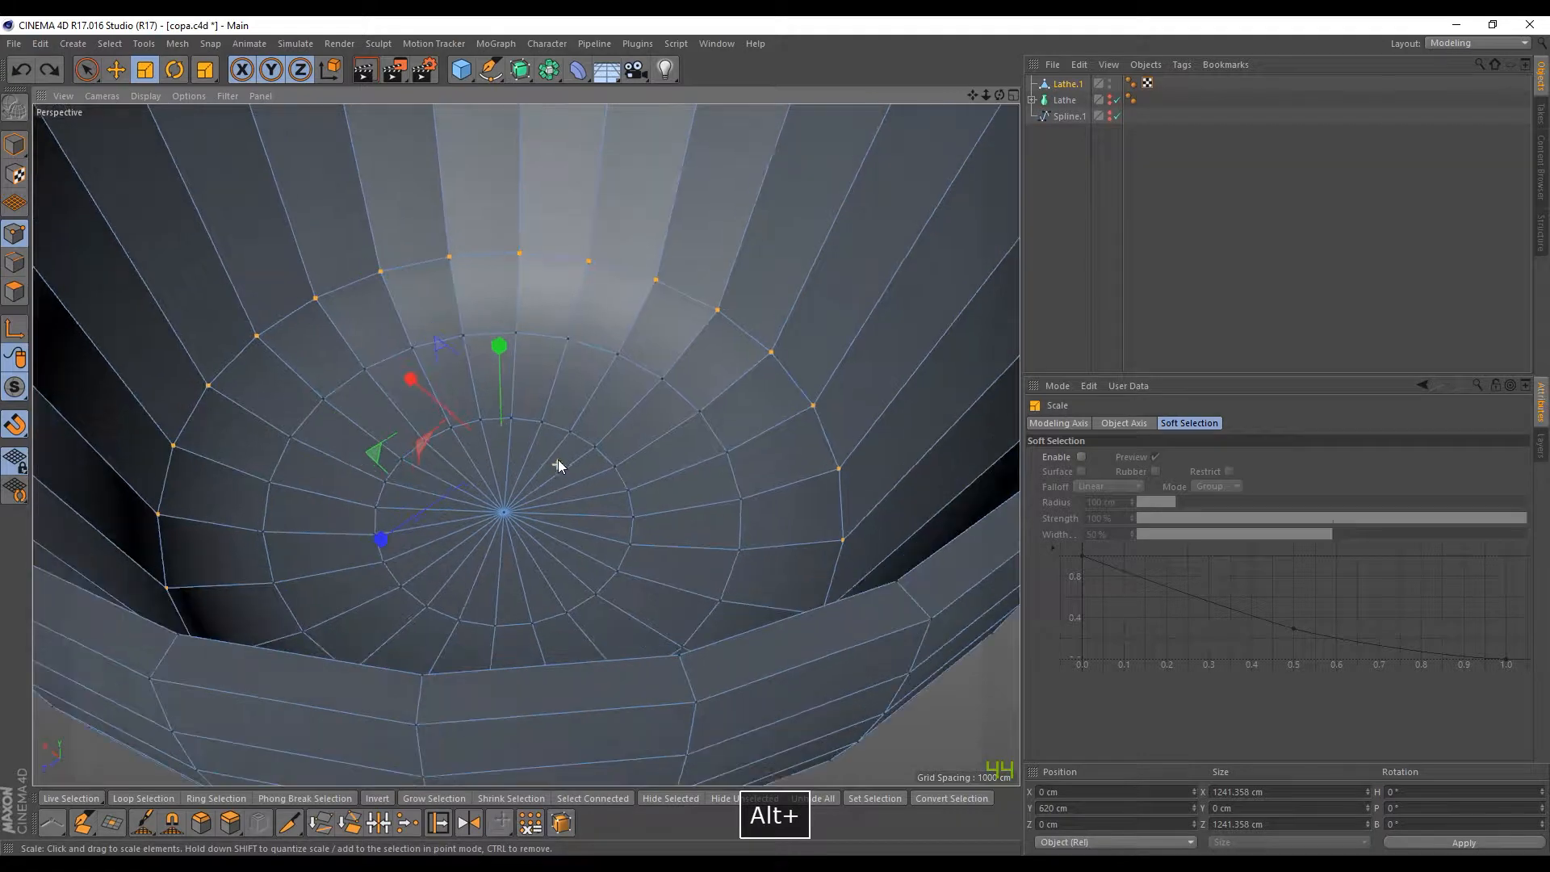
{"action": "left_click", "coordinate": [1062, 86]}
{"action": "left_click_drag", "start_coordinate": [629, 399], "coordinate": [686, 411], "text": "alt"}
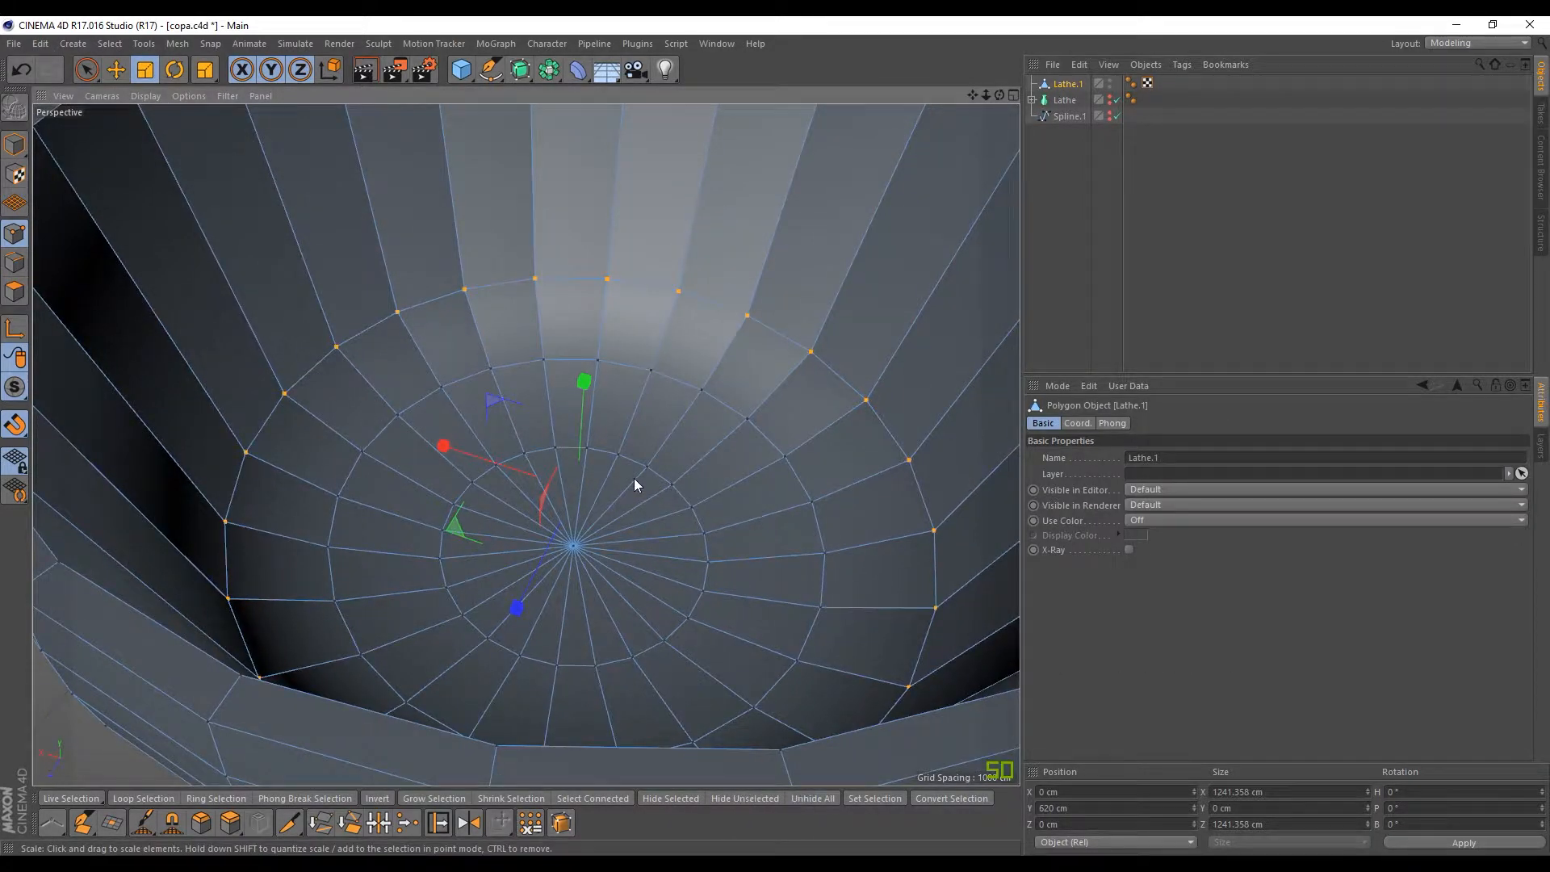
{"action": "scroll", "coordinate": [837, 307], "scroll_direction": "down", "scroll_amount": 5}
{"action": "left_click_drag", "start_coordinate": [899, 232], "coordinate": [754, 322], "text": "alt"}
{"action": "left_click_drag", "start_coordinate": [949, 270], "coordinate": [860, 325]}
Step: Clear the point selection and cut several horizontal loops around the bowl's inner wall with the Knife in Loop mode
{"action": "left_click", "coordinate": [87, 69]}
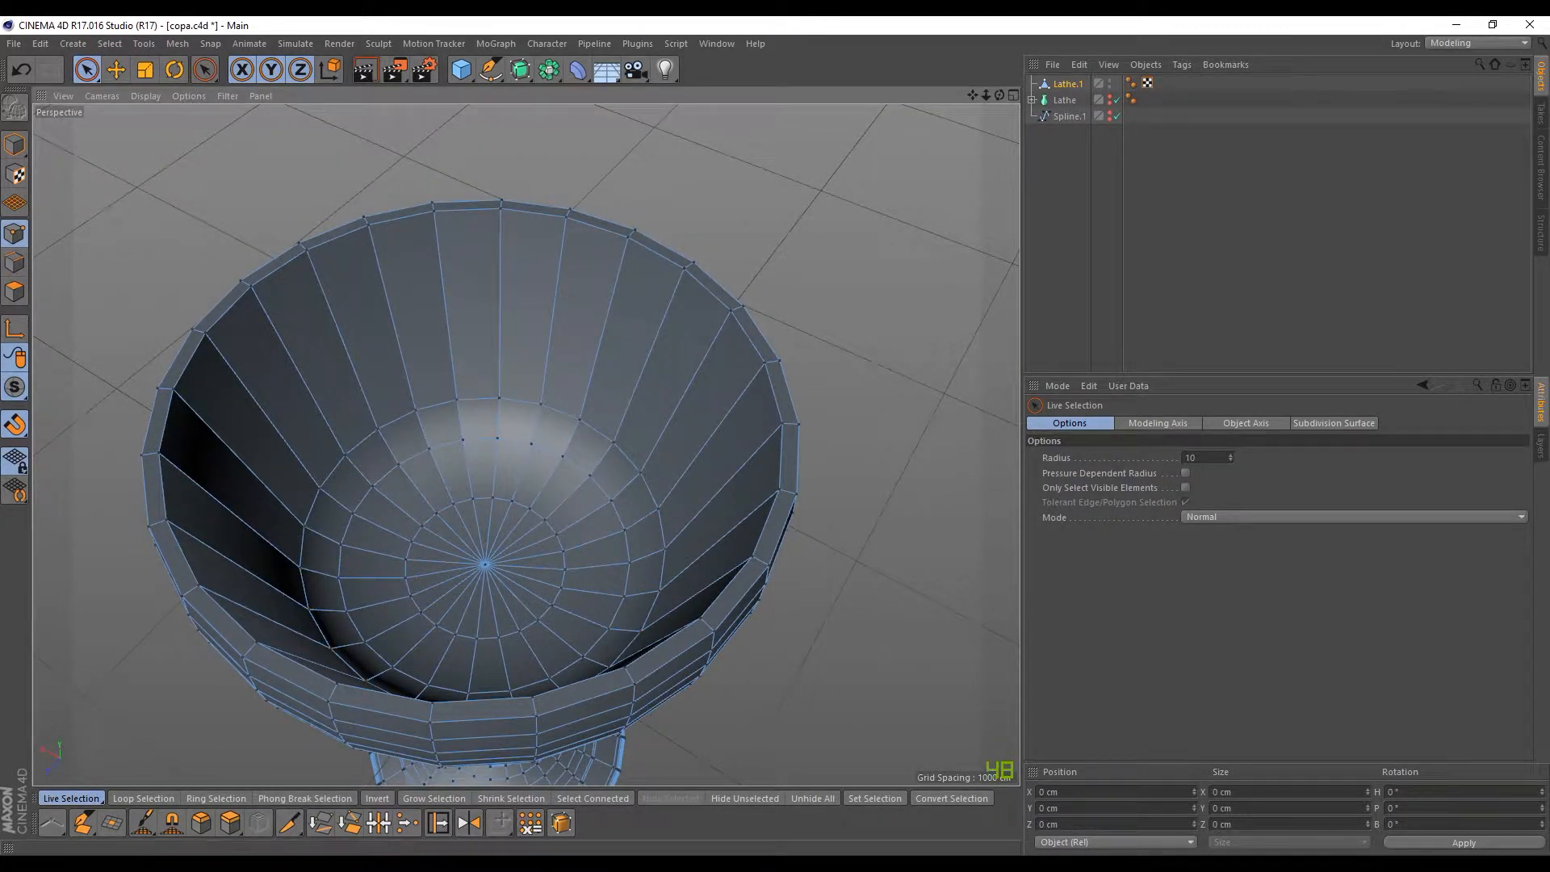
{"action": "left_click", "coordinate": [289, 823]}
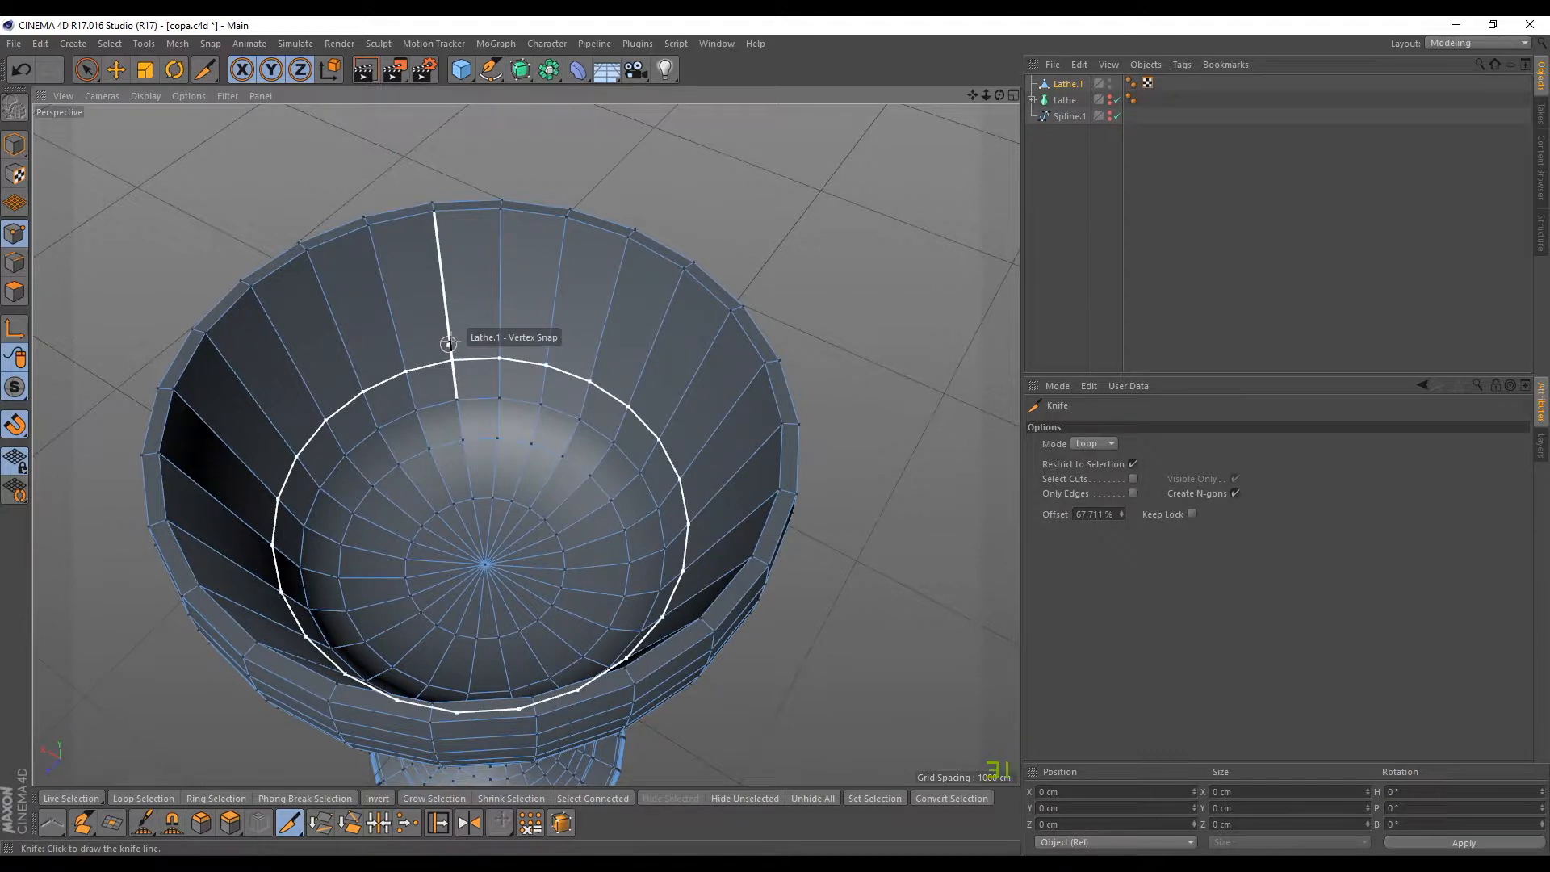
{"action": "left_click_drag", "start_coordinate": [454, 342], "coordinate": [609, 429], "text": "alt"}
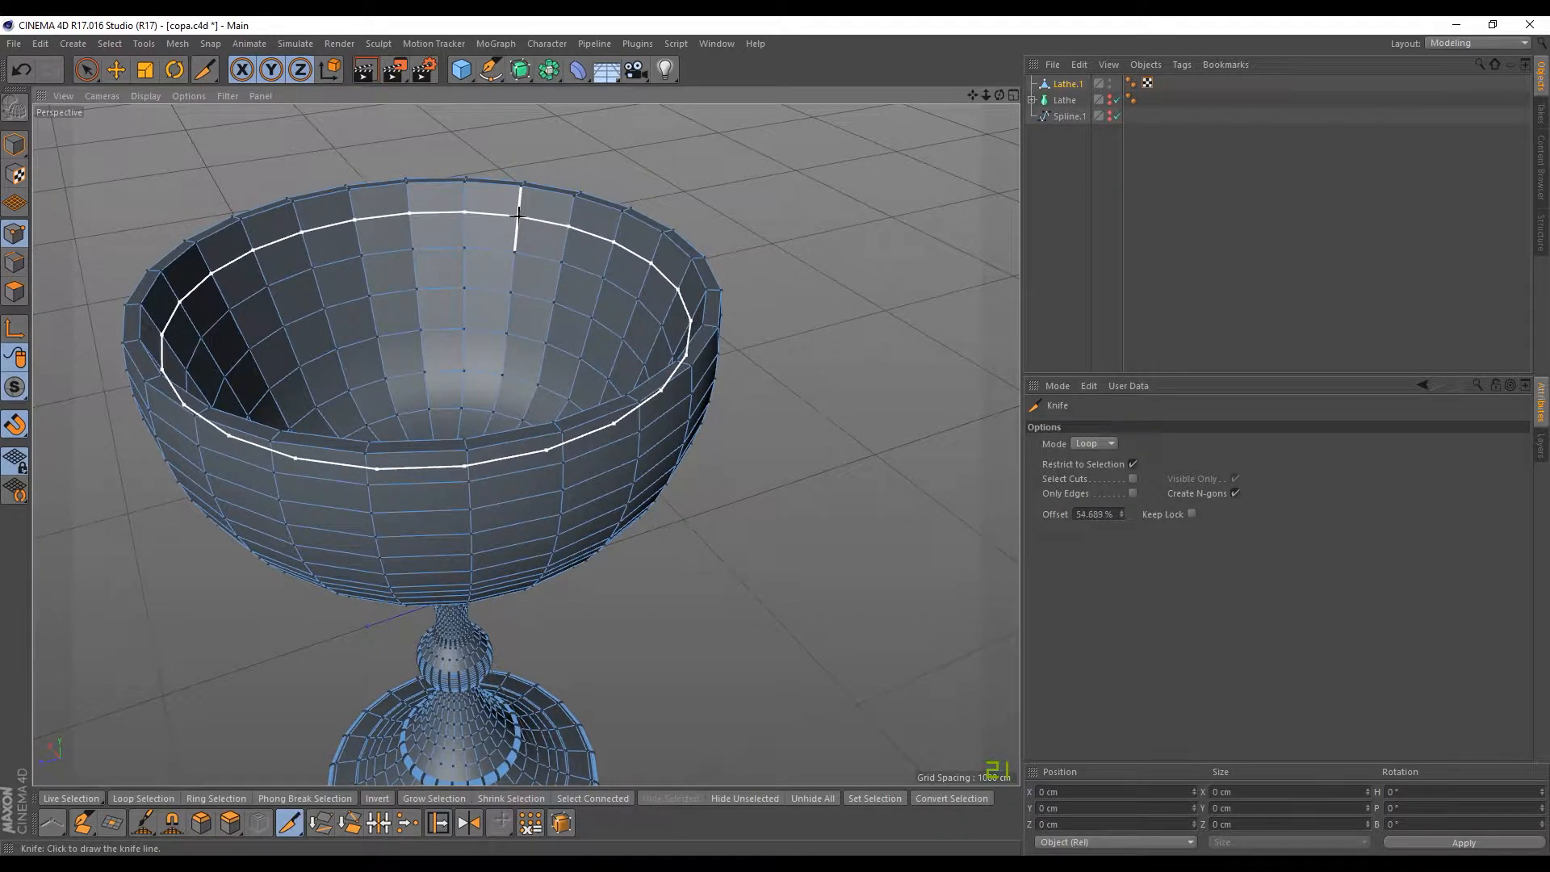
{"action": "left_click_drag", "start_coordinate": [624, 261], "coordinate": [547, 501], "text": "alt"}
{"action": "scroll", "coordinate": [525, 442], "scroll_direction": "down", "scroll_amount": 5}
{"action": "scroll", "coordinate": [509, 336], "scroll_direction": "up", "scroll_amount": 10}
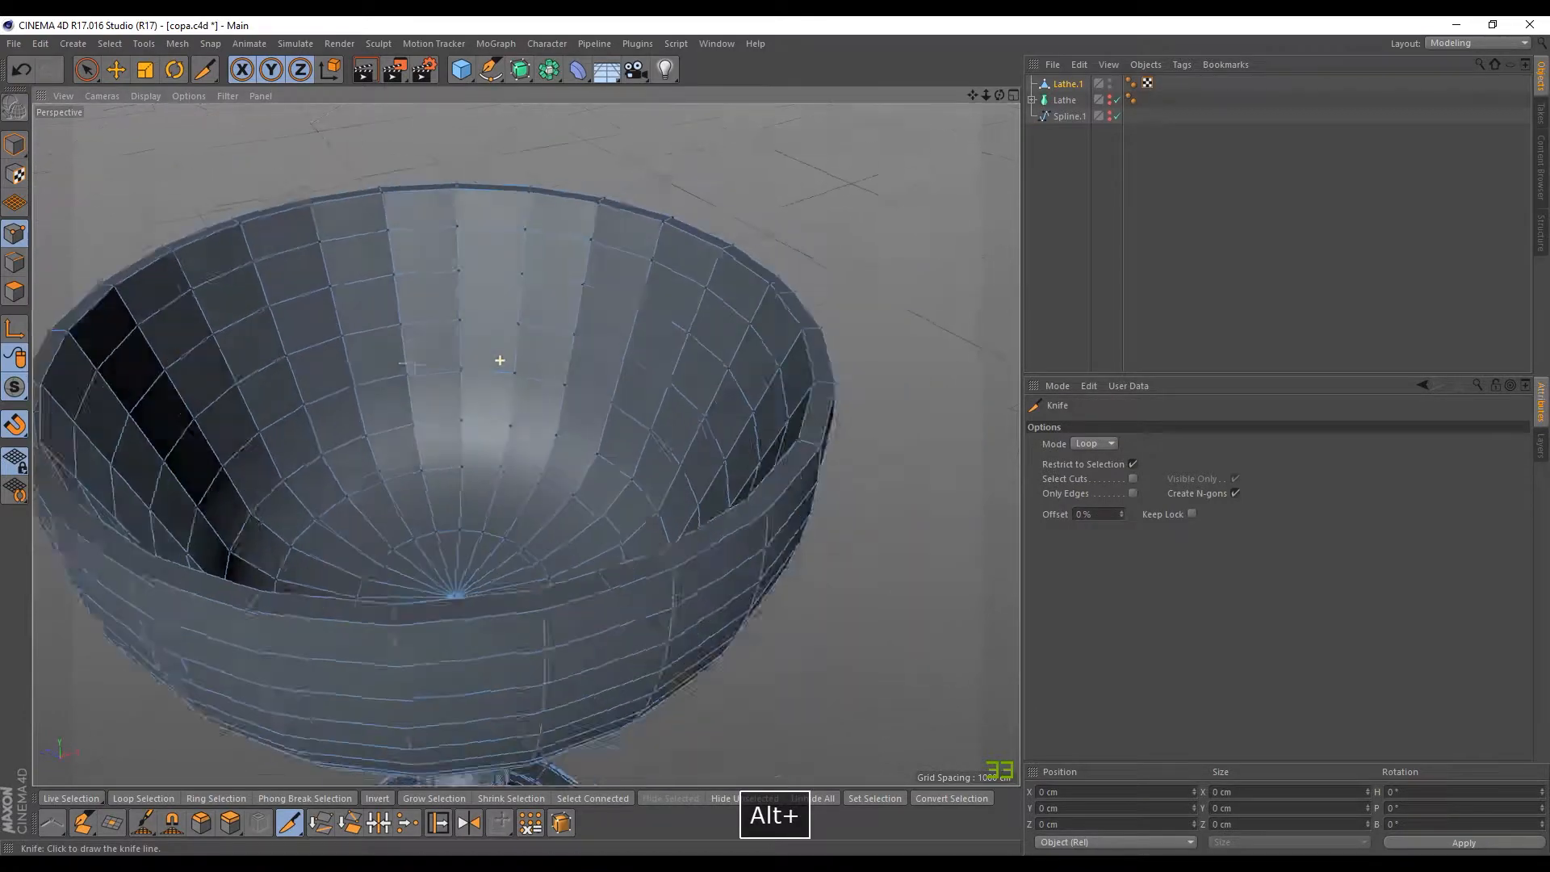
{"action": "scroll", "coordinate": [415, 614], "scroll_direction": "down", "scroll_amount": 5}
Step: Cut three concentric loops into the underside of the goblet's base with the Knife in Loop mode
{"action": "left_click_drag", "start_coordinate": [415, 614], "coordinate": [619, 475], "text": "alt"}
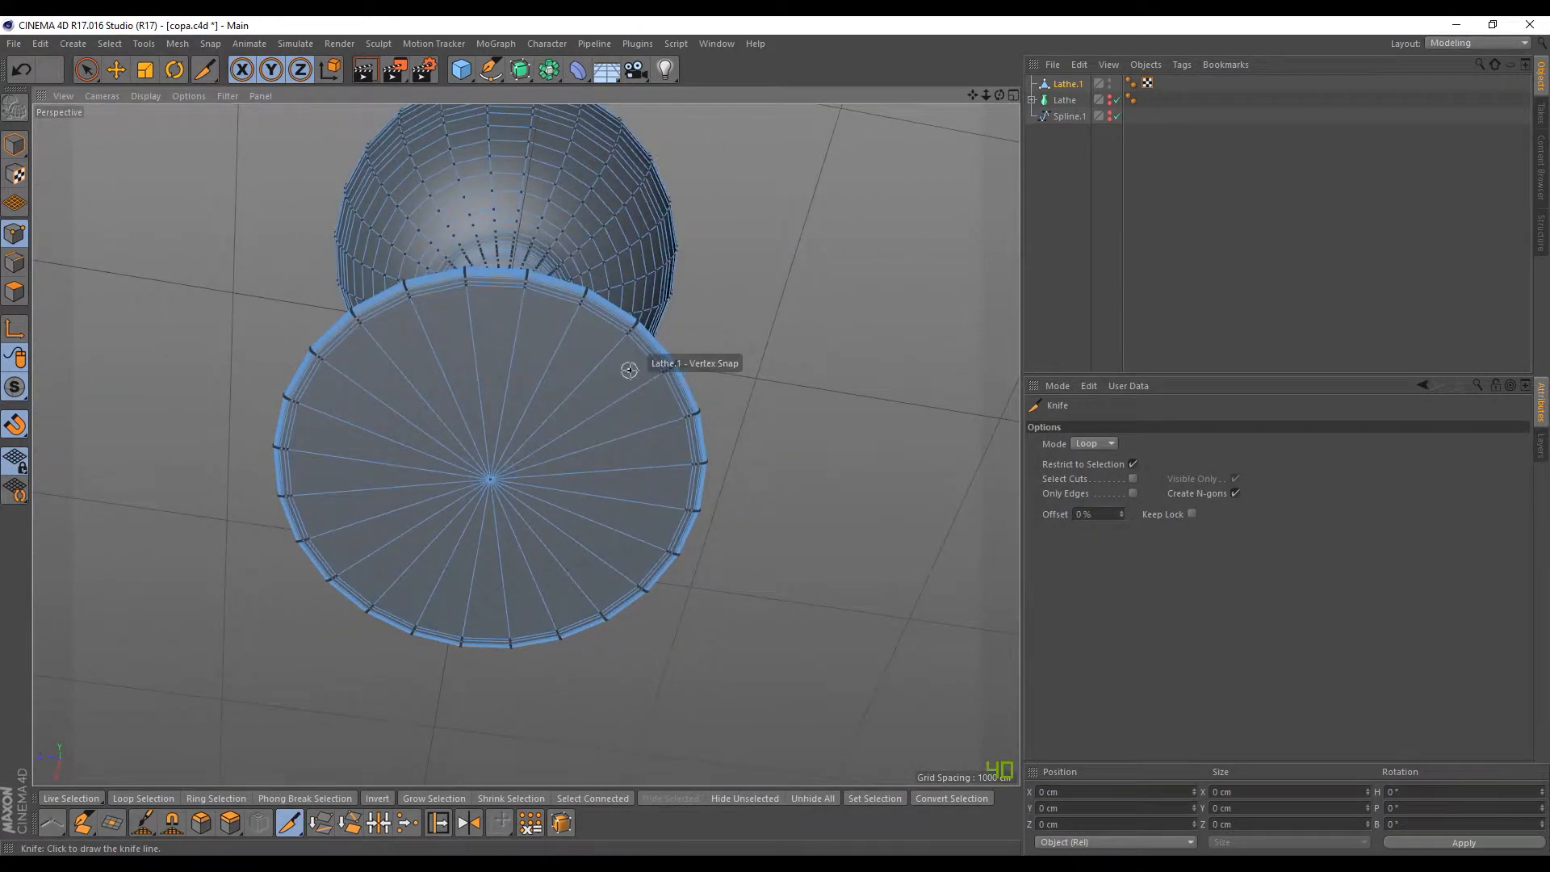
{"action": "left_click_drag", "start_coordinate": [578, 380], "coordinate": [607, 396], "text": "alt"}
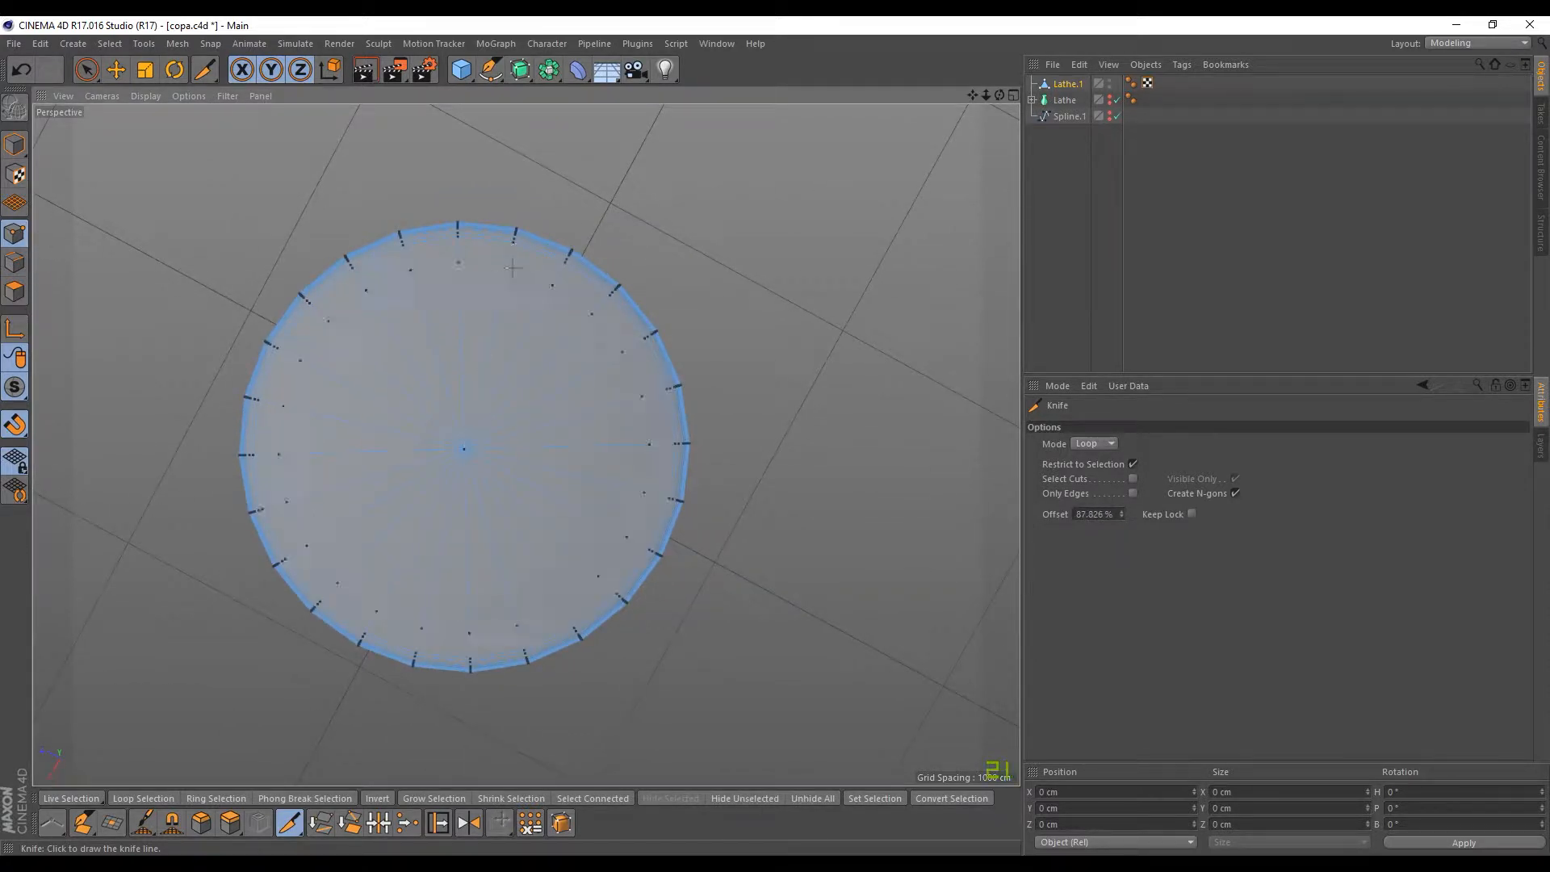
{"action": "left_click_drag", "start_coordinate": [533, 260], "coordinate": [557, 339], "text": "alt"}
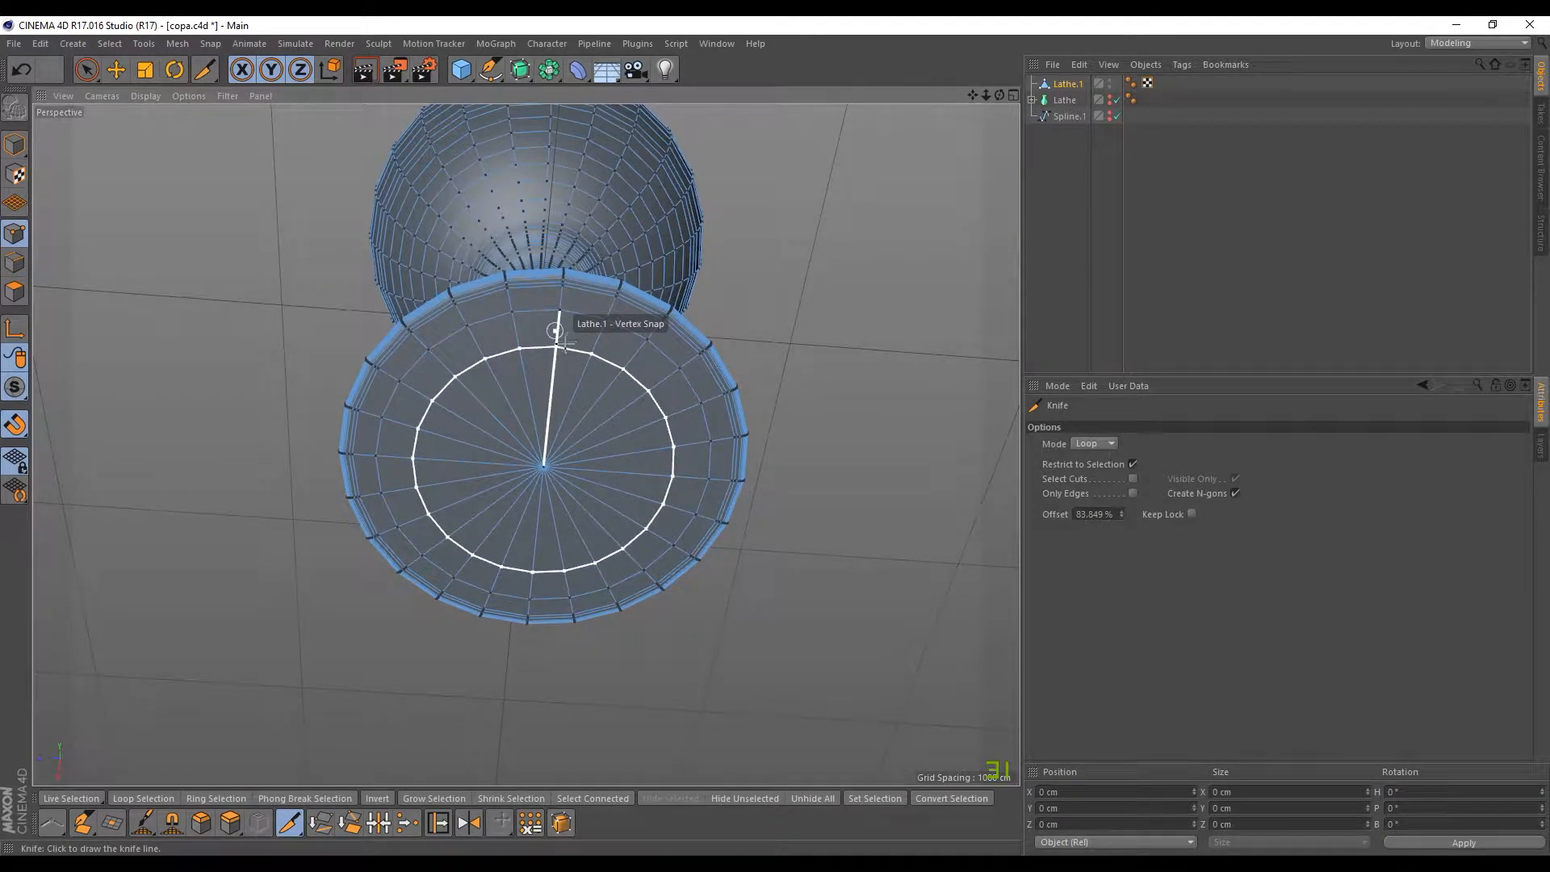
{"action": "left_click_drag", "start_coordinate": [564, 342], "coordinate": [633, 409], "text": "alt"}
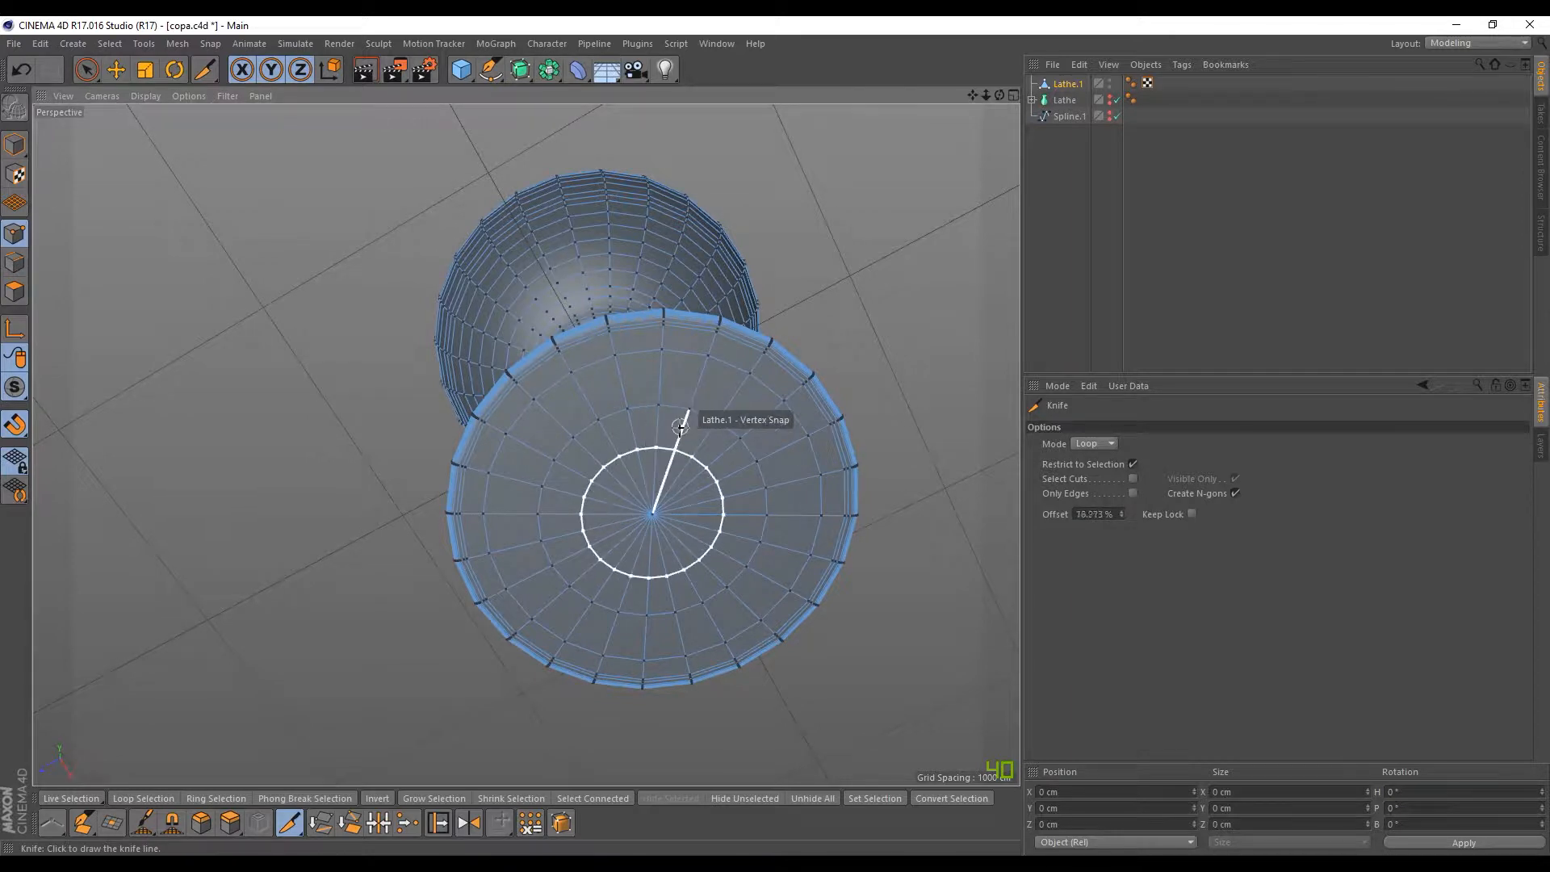
{"action": "left_click_drag", "start_coordinate": [681, 428], "coordinate": [771, 392], "text": "alt"}
Step: Switch to polygon mode and select the innermost disc of the base's underside with Live Selection
{"action": "left_click", "coordinate": [78, 44]}
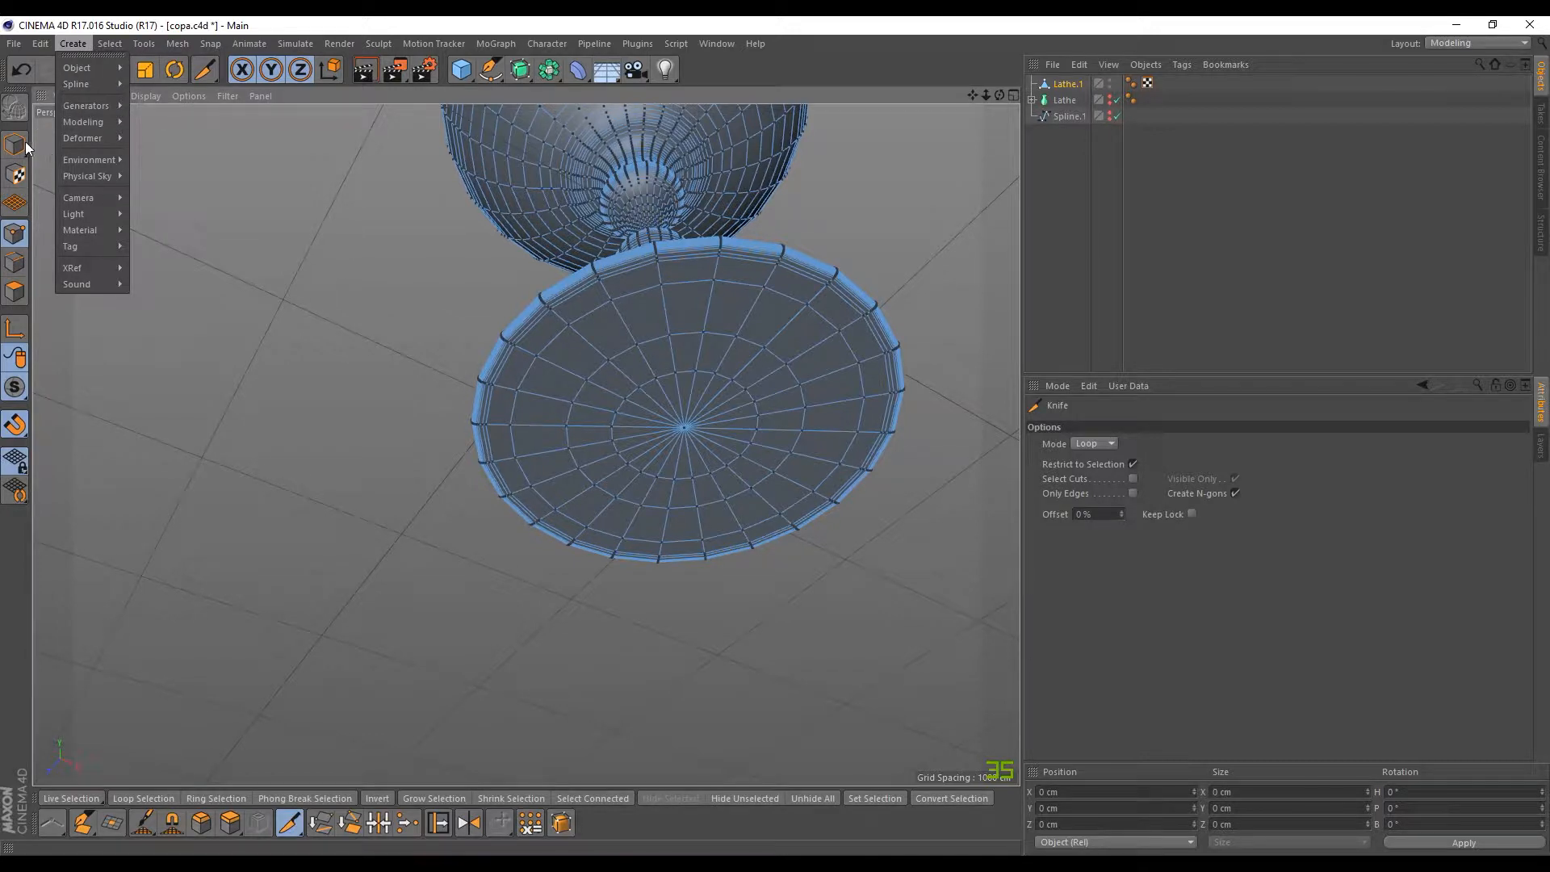
{"action": "left_click", "coordinate": [24, 255]}
{"action": "left_click", "coordinate": [23, 288]}
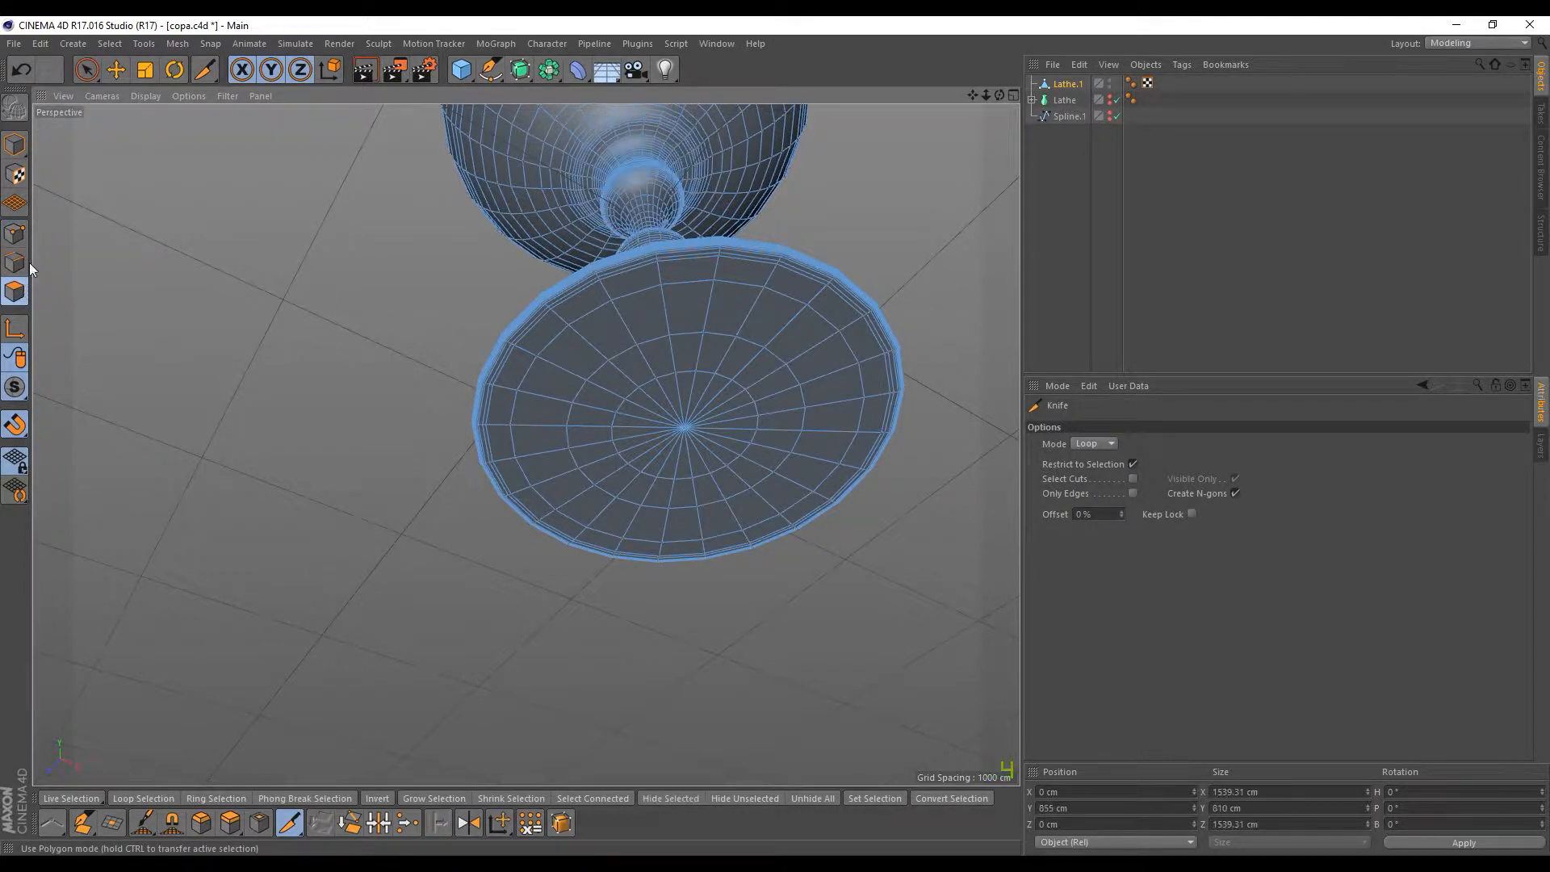
{"action": "left_click", "coordinate": [84, 74]}
{"action": "scroll", "coordinate": [710, 463], "scroll_direction": "up", "scroll_amount": 3}
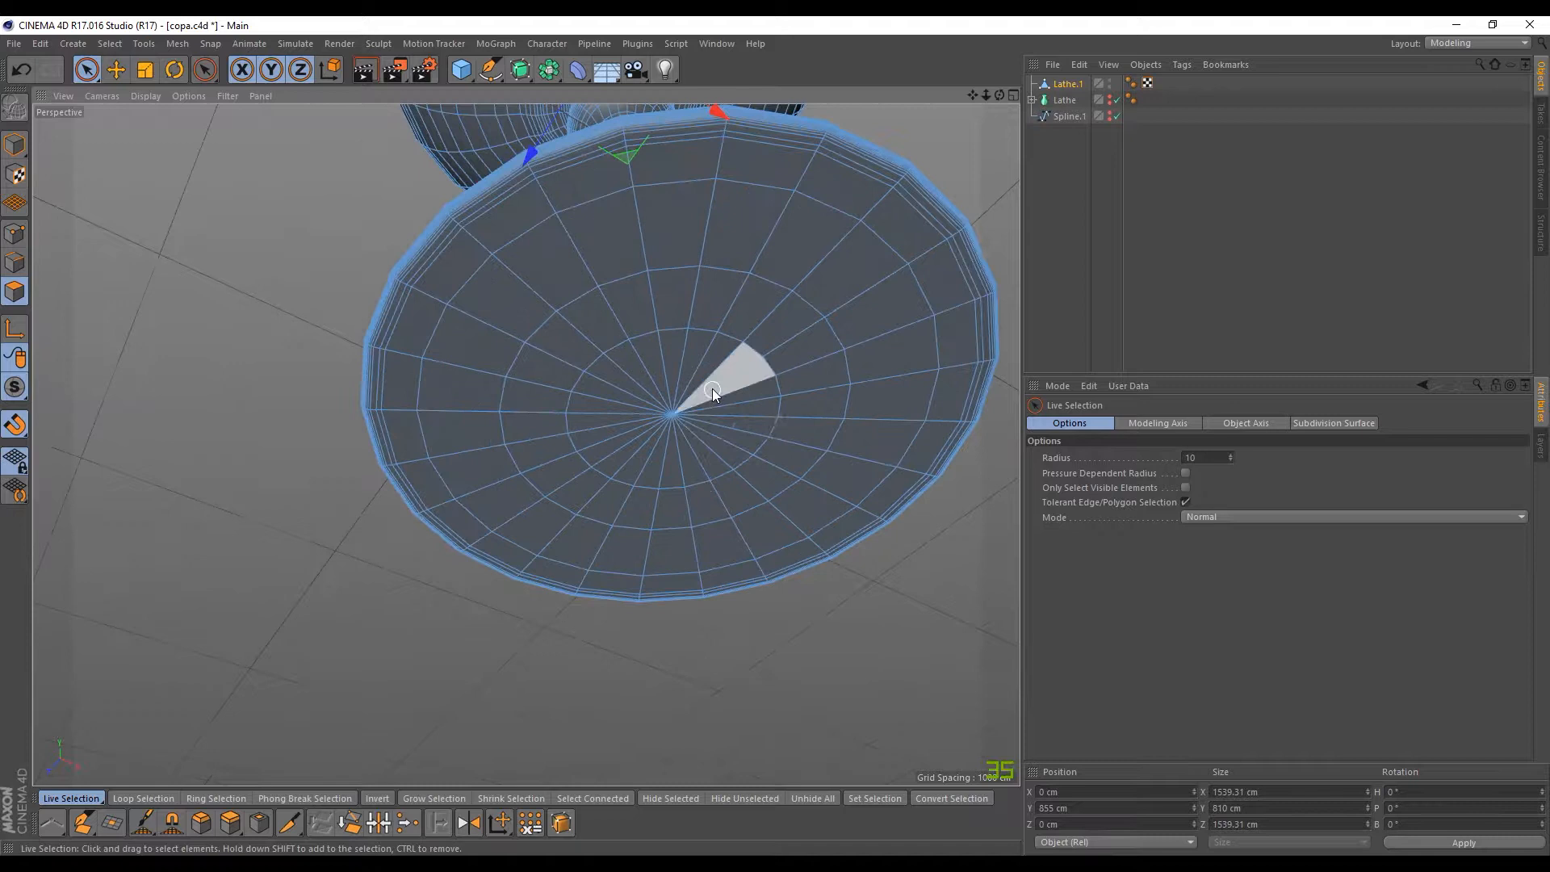
{"action": "left_click_drag", "start_coordinate": [711, 390], "coordinate": [676, 447], "text": "shift"}
{"action": "left_click_drag", "start_coordinate": [681, 380], "coordinate": [696, 391], "text": "shift"}
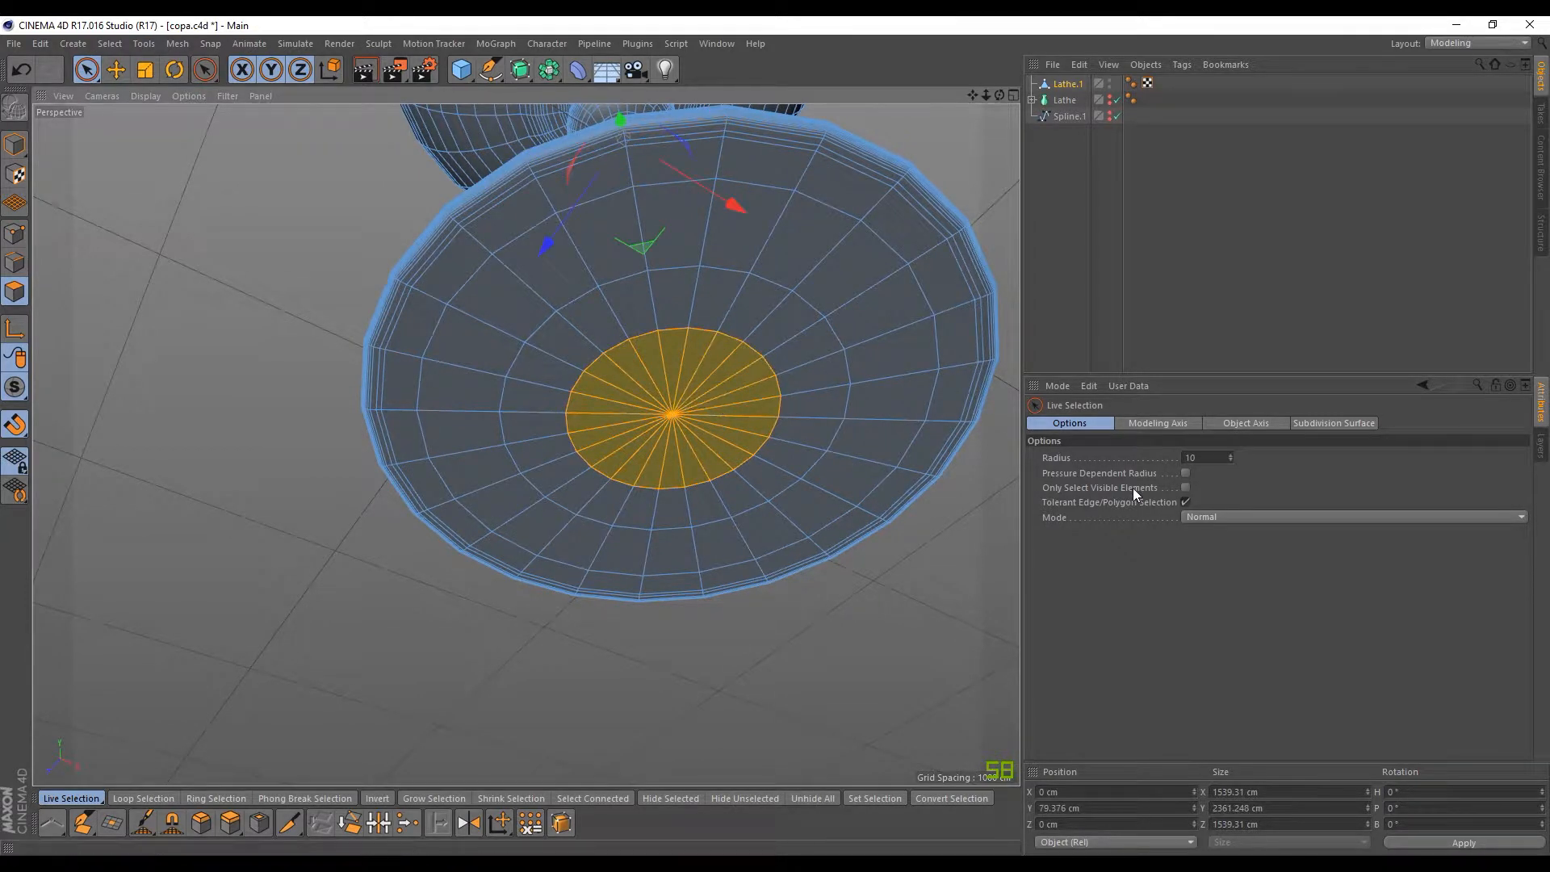
Step: Restrict Live Selection to visible elements, then select the two innermost polygon rings of the base's underside and raise them slightly
{"action": "left_click", "coordinate": [1185, 488]}
{"action": "left_click", "coordinate": [906, 621]}
{"action": "left_click_drag", "start_coordinate": [658, 345], "coordinate": [694, 364], "text": "shift"}
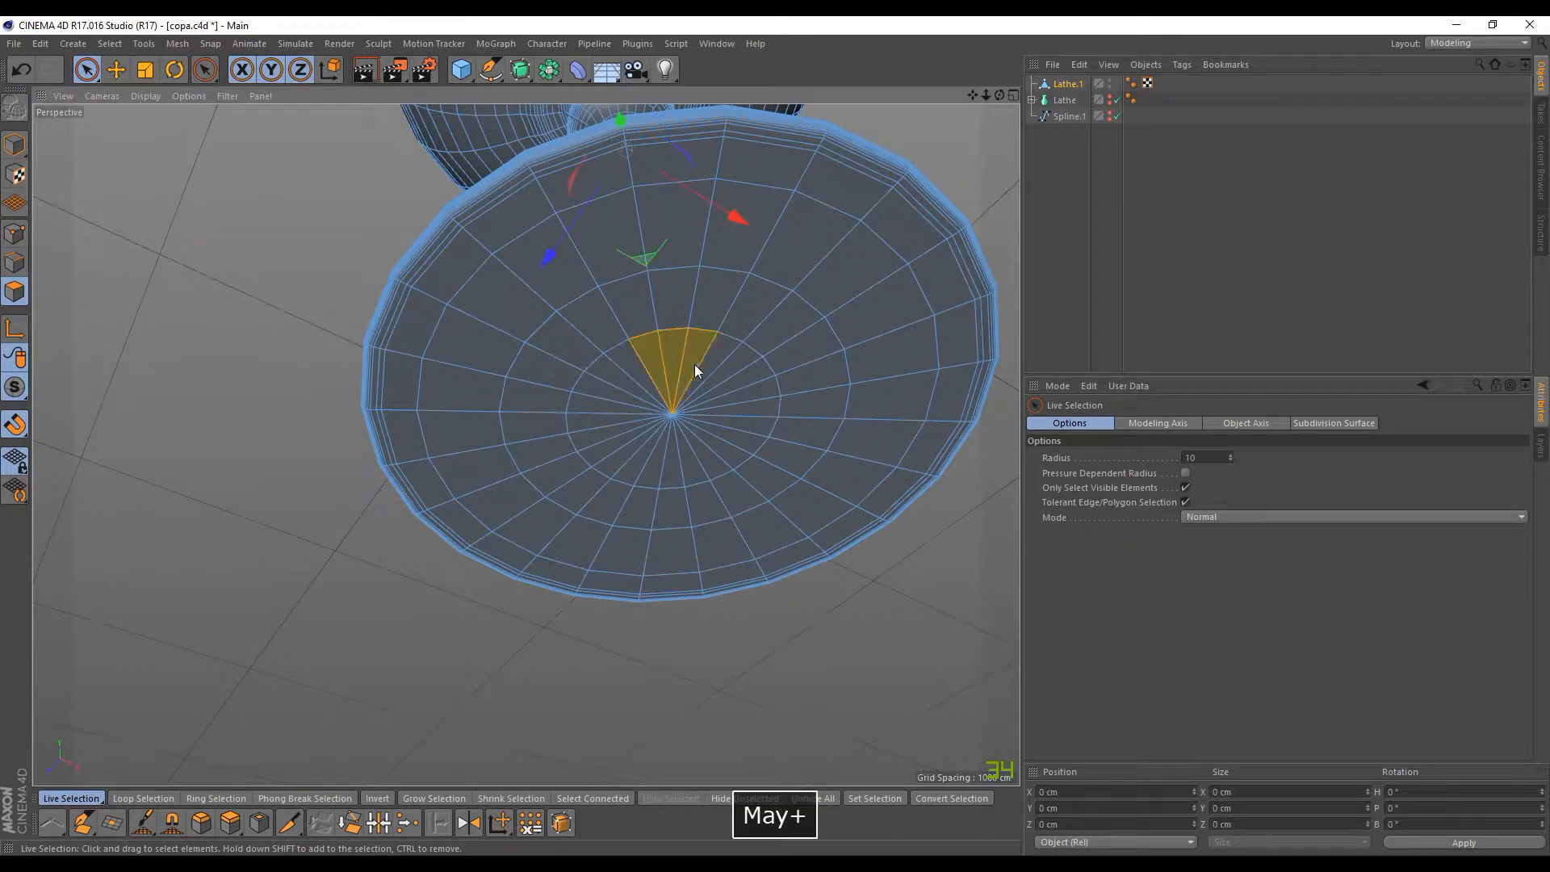
{"action": "left_click_drag", "start_coordinate": [718, 424], "coordinate": [640, 421], "text": "shift"}
{"action": "mouse_move", "coordinate": [652, 364]}
{"action": "left_mouse_down", "text": "shift"}
{"action": "mouse_move", "coordinate": [729, 321]}
{"action": "mouse_move", "coordinate": [789, 438]}
{"action": "mouse_move", "coordinate": [705, 498]}
{"action": "left_mouse_up", "text": "shift"}
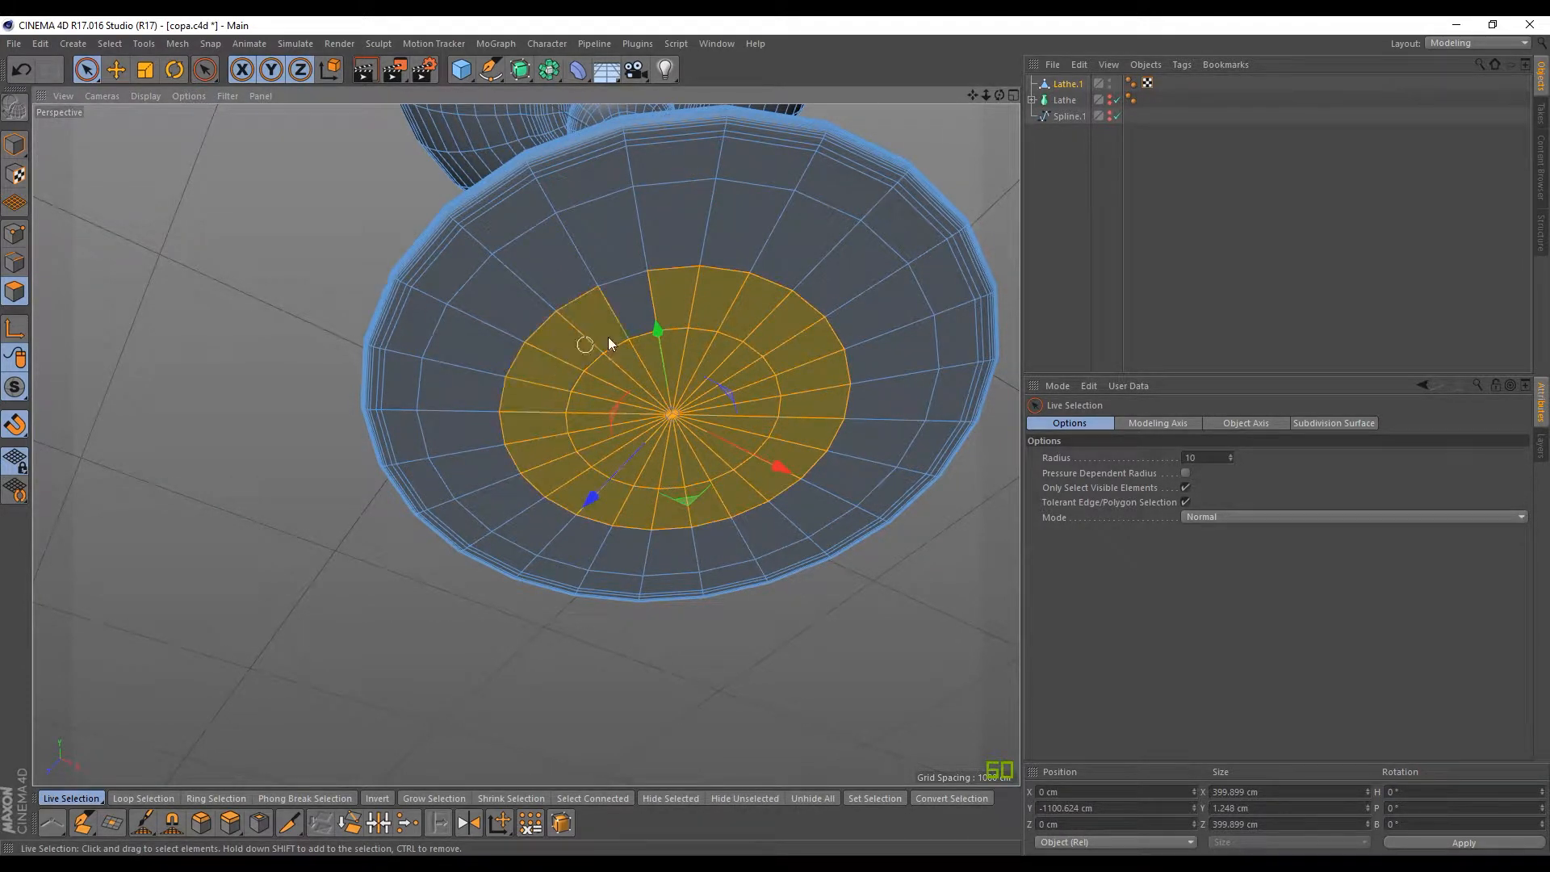
{"action": "scroll", "coordinate": [778, 340], "scroll_direction": "down", "scroll_amount": 3}
{"action": "left_click_drag", "start_coordinate": [778, 339], "coordinate": [676, 412], "text": "alt"}
{"action": "left_click_drag", "start_coordinate": [738, 244], "coordinate": [705, 390], "text": "alt"}
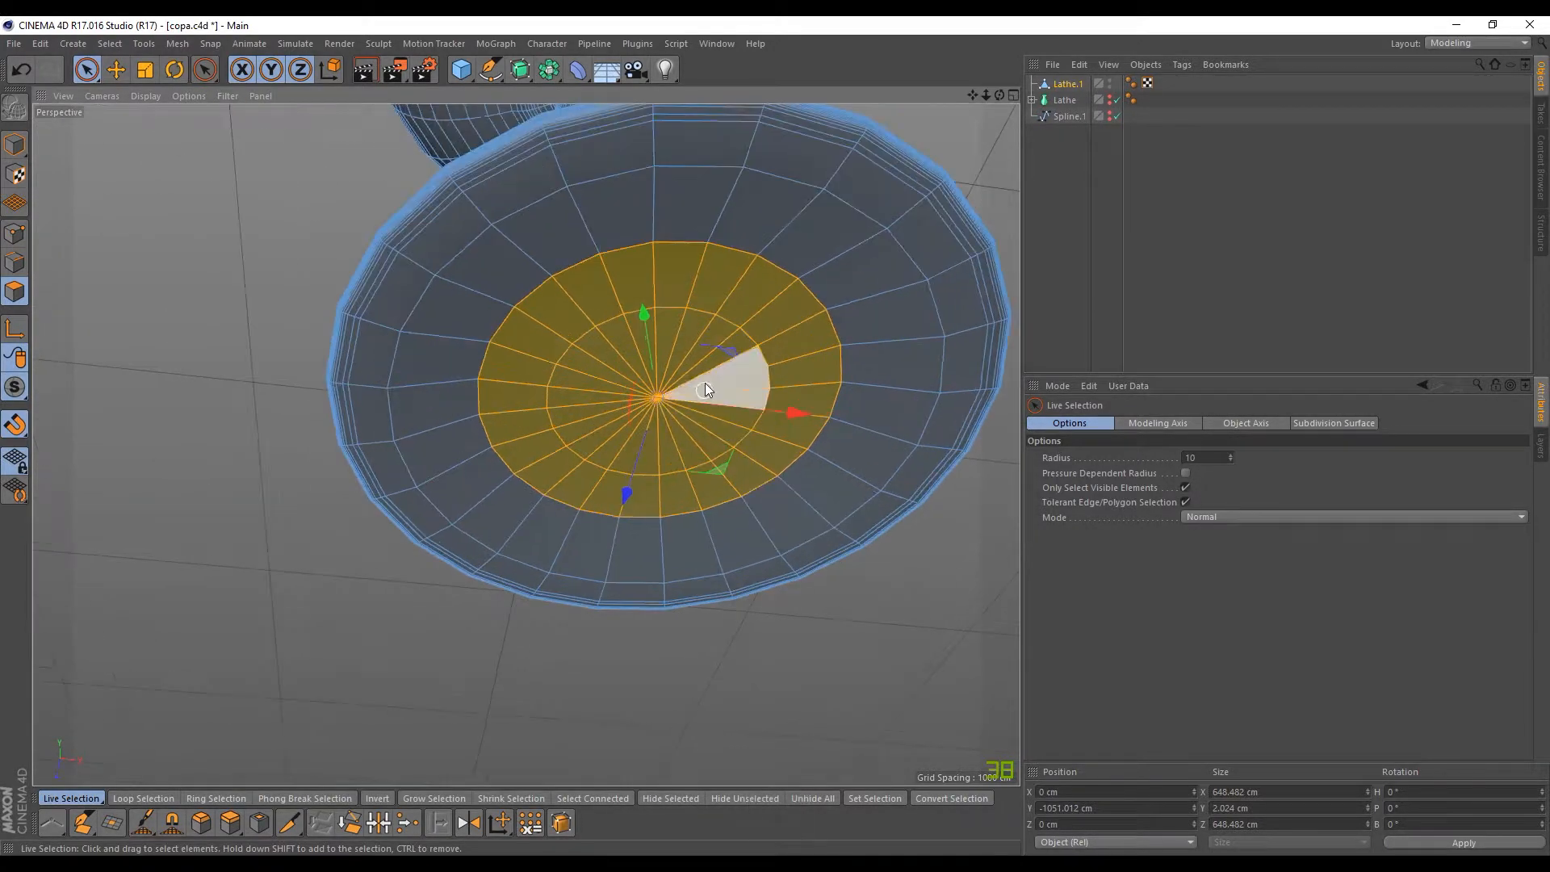
Step: Select only the innermost disc of the base's underside and raise it a little further to make the base concave
{"action": "left_click", "coordinate": [693, 337]}
{"action": "left_click", "coordinate": [629, 351], "text": "shift"}
{"action": "mouse_move", "coordinate": [723, 382]}
{"action": "left_mouse_down", "text": "shift"}
{"action": "mouse_move", "coordinate": [657, 440]}
{"action": "mouse_move", "coordinate": [614, 386]}
{"action": "mouse_move", "coordinate": [677, 331]}
{"action": "left_mouse_up", "text": "shift"}
{"action": "left_click_drag", "start_coordinate": [676, 247], "coordinate": [673, 323]}
{"action": "scroll", "coordinate": [673, 323], "scroll_direction": "down", "scroll_amount": 5}
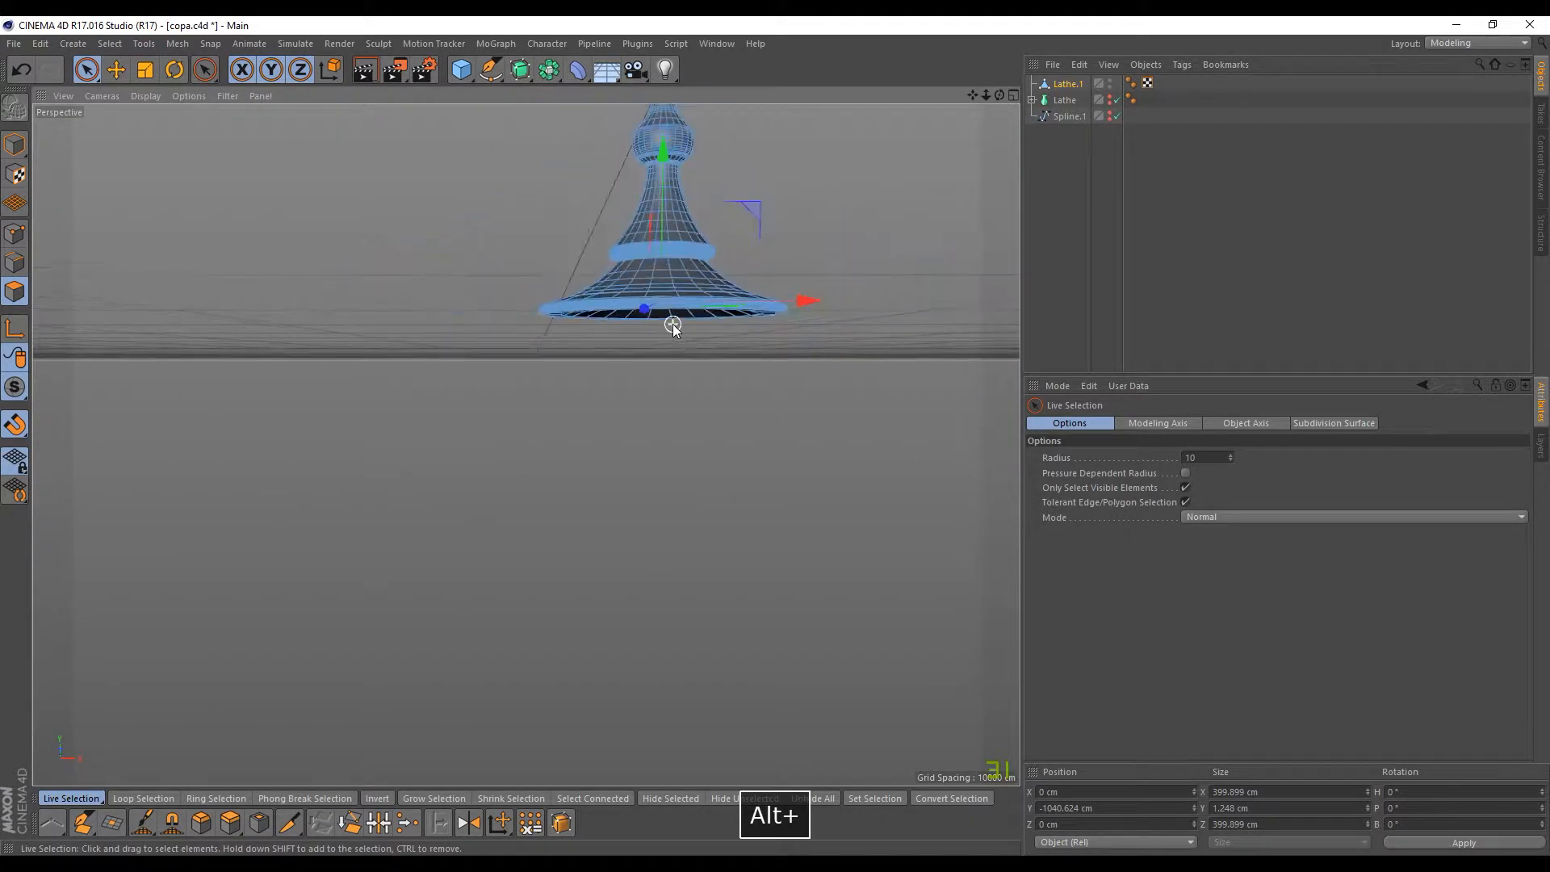
{"action": "left_click_drag", "start_coordinate": [693, 255], "coordinate": [668, 323], "text": "alt"}
{"action": "left_click_drag", "start_coordinate": [798, 235], "coordinate": [347, 222], "text": "alt"}
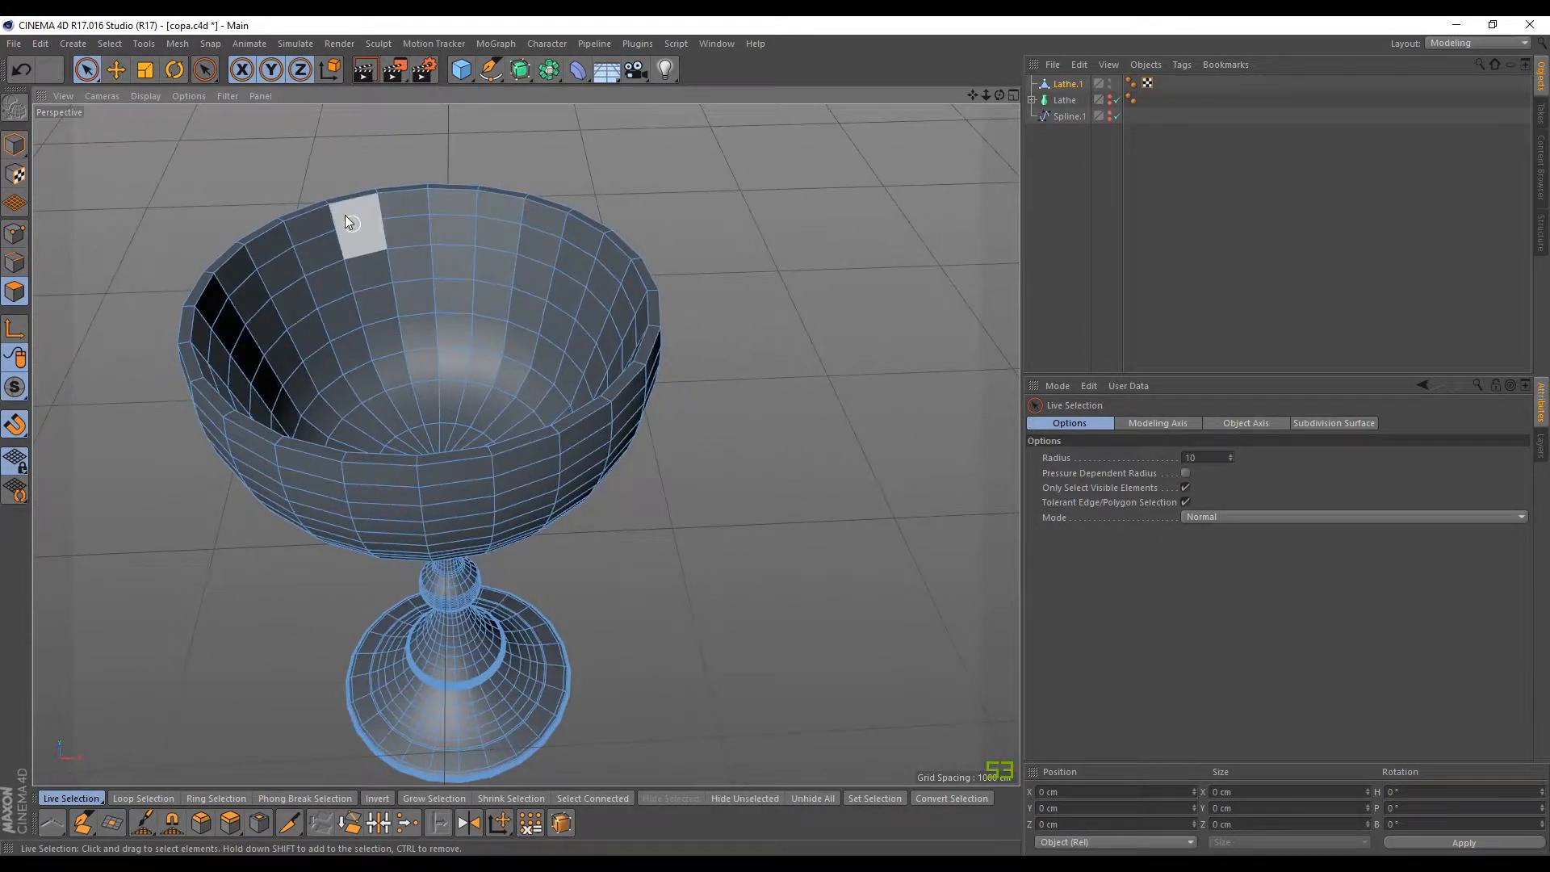
Step: Select all of the goblet's polygons, examine the mesh from several angles, and deselect the object
{"action": "left_click", "coordinate": [107, 44]}
{"action": "left_click", "coordinate": [129, 263]}
{"action": "left_click_drag", "start_coordinate": [501, 361], "coordinate": [524, 470], "text": "alt"}
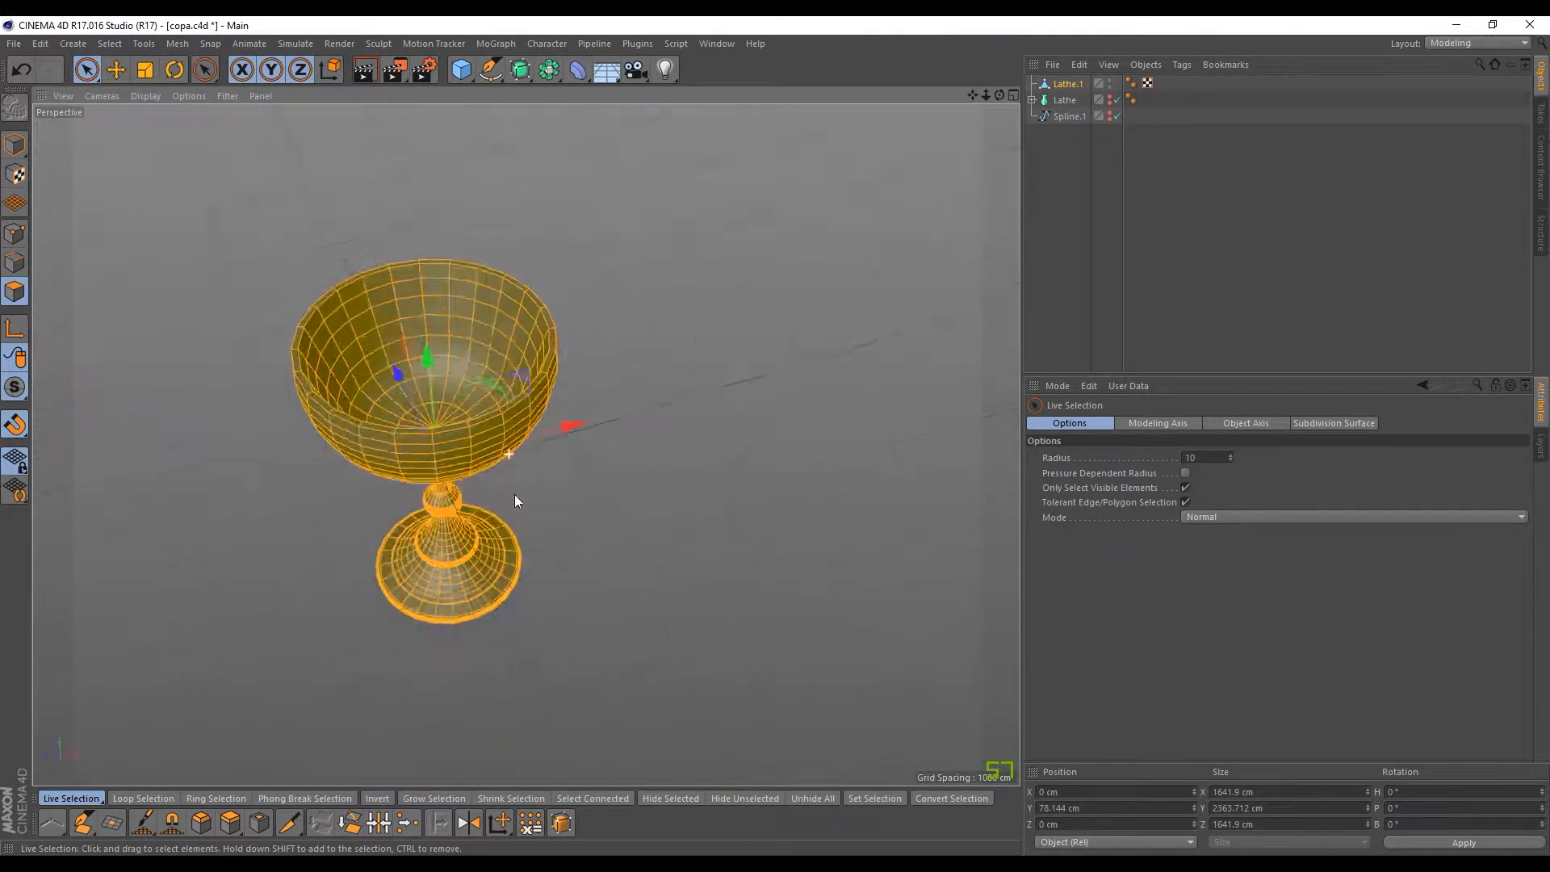
{"action": "scroll", "coordinate": [417, 423], "scroll_direction": "up", "scroll_amount": 6}
{"action": "left_click_drag", "start_coordinate": [417, 422], "coordinate": [969, 348], "text": "alt"}
{"action": "scroll", "coordinate": [754, 365], "scroll_direction": "down", "scroll_amount": 3}
{"action": "left_click", "coordinate": [1163, 290]}
{"action": "left_click_drag", "start_coordinate": [834, 388], "coordinate": [425, 309], "text": "alt"}
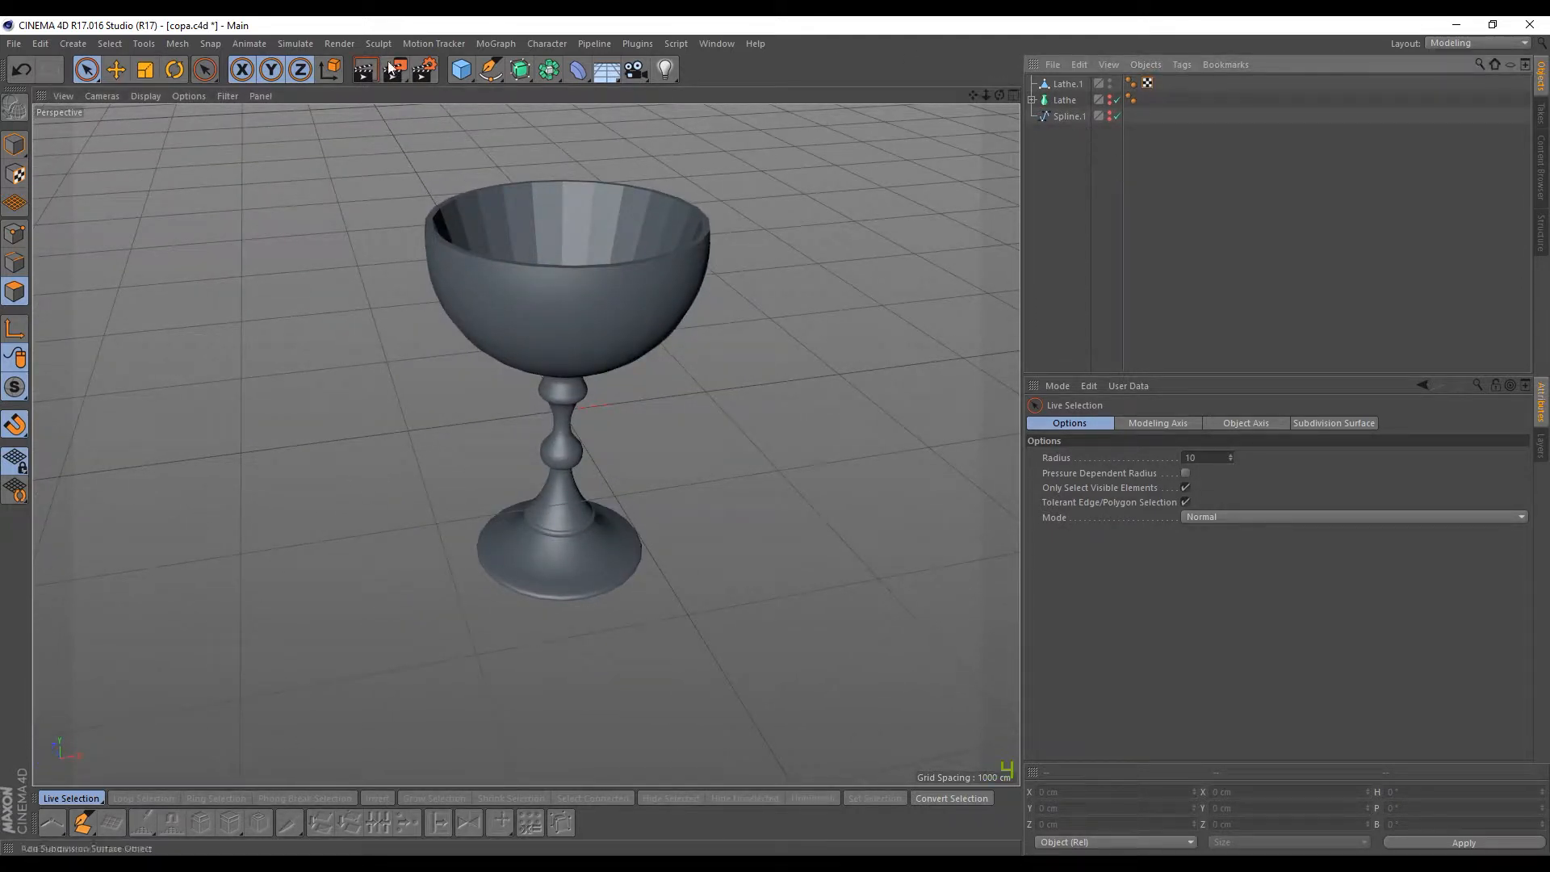
Step: Try smoothing the goblet by adding a Subdivision Surface with Lathe.1 as its child, and render the view
{"action": "left_click", "coordinate": [517, 71]}
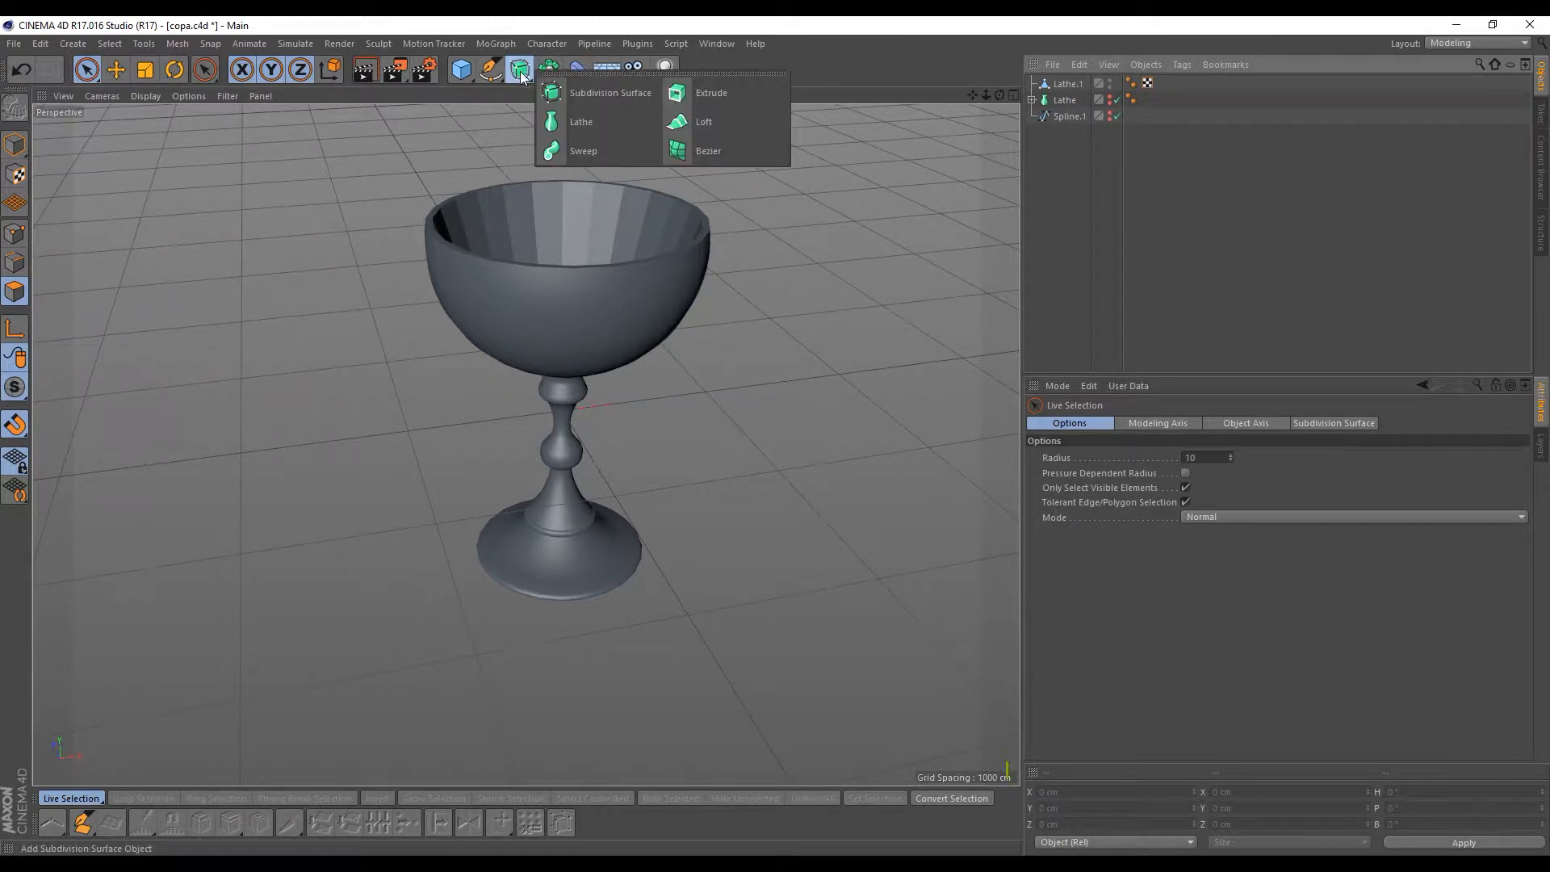
{"action": "left_click", "coordinate": [608, 94]}
{"action": "left_click", "coordinate": [1067, 100]}
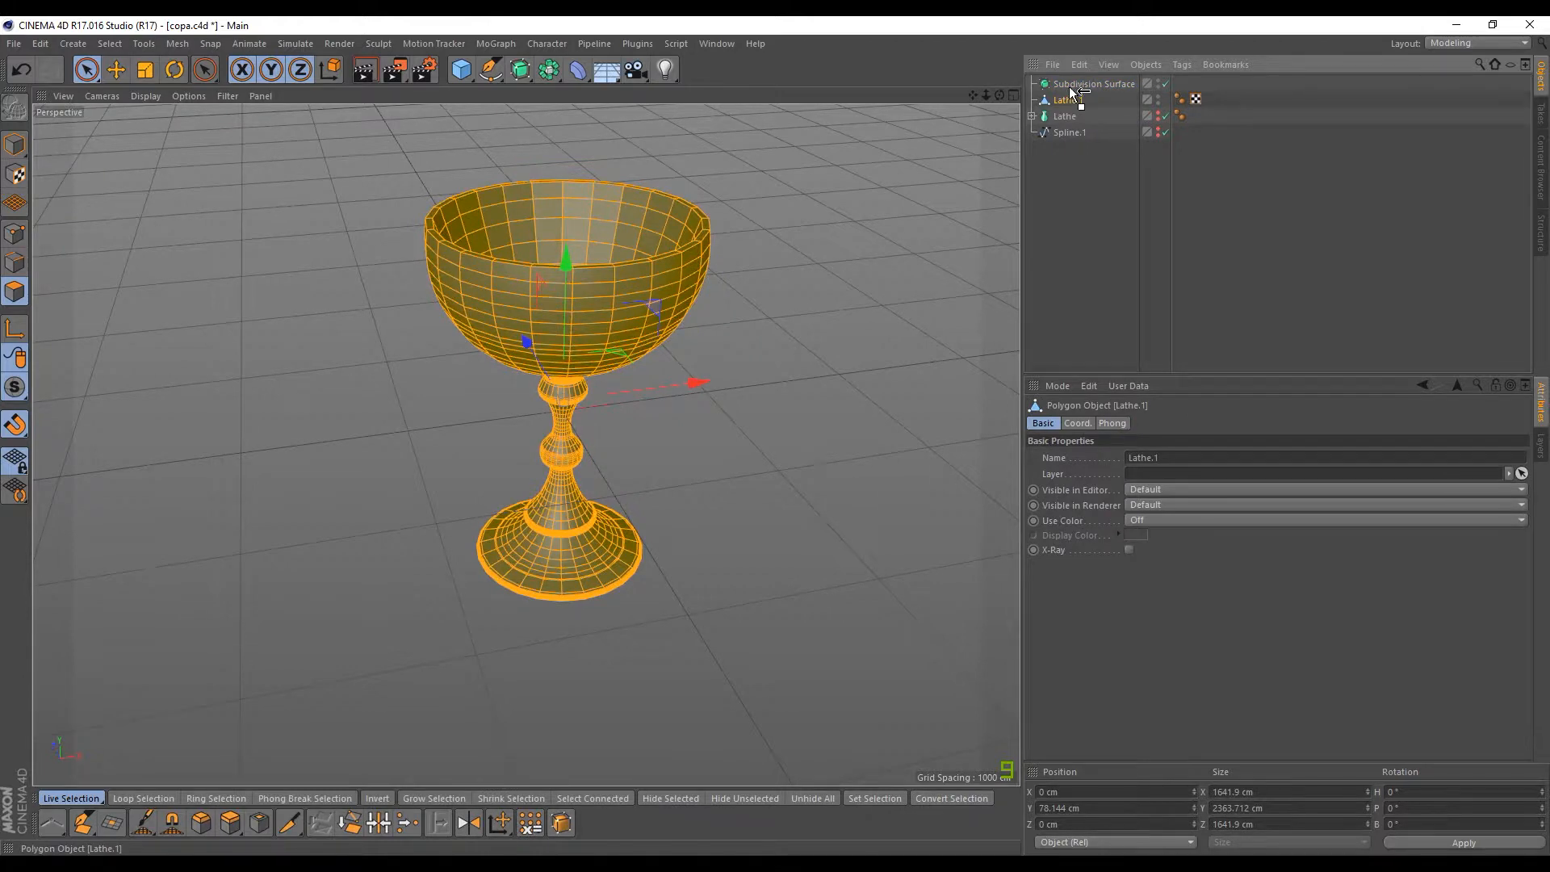
{"action": "left_click_drag", "start_coordinate": [1069, 85], "coordinate": [1072, 81]}
{"action": "left_click", "coordinate": [345, 157]}
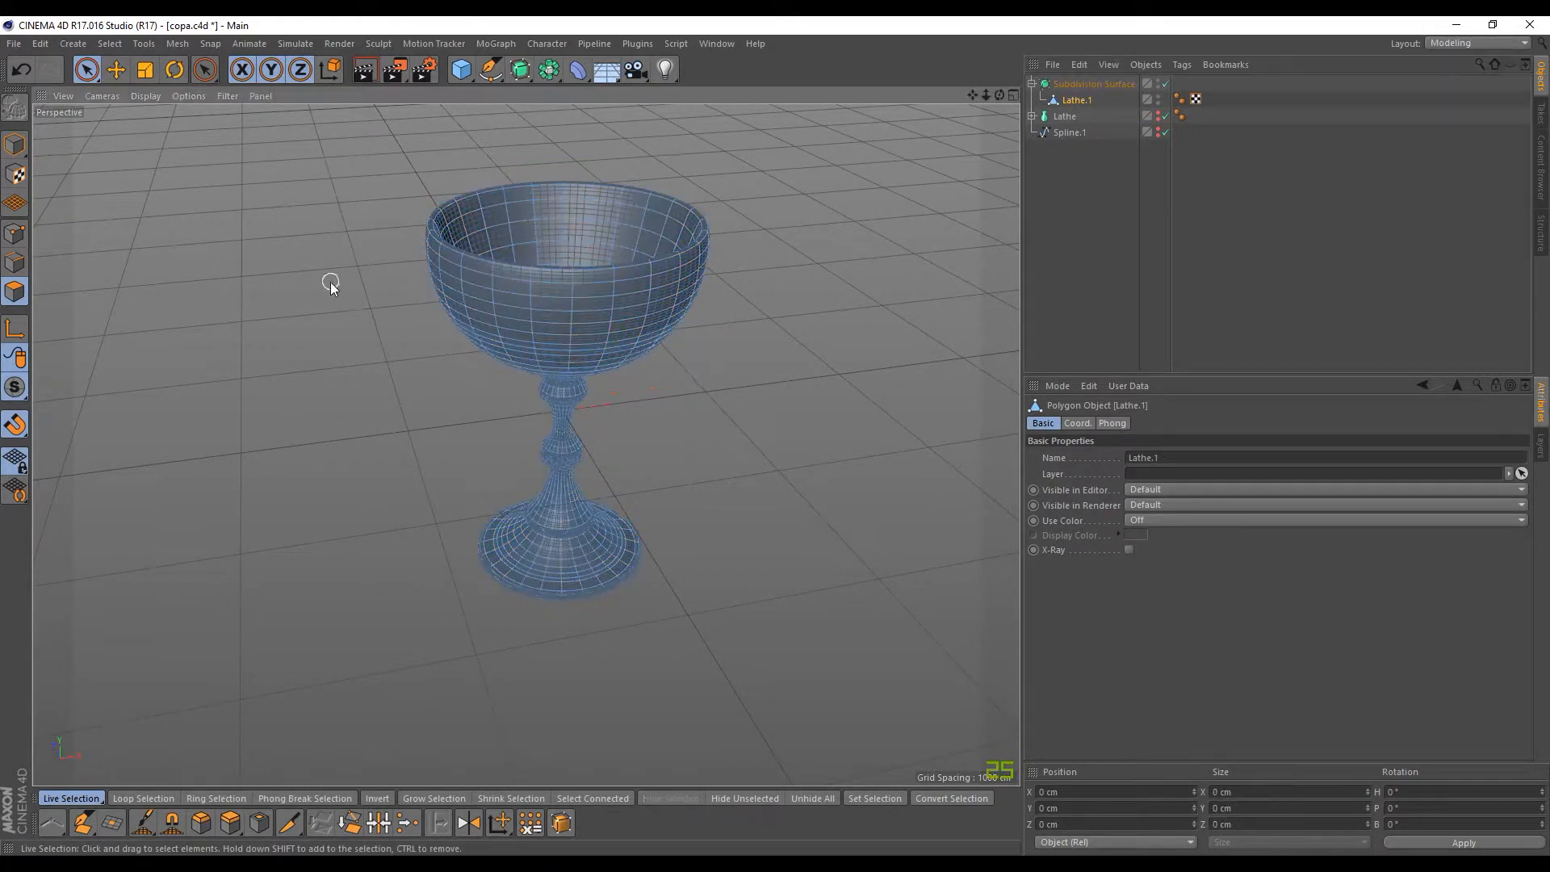
{"action": "left_click_drag", "start_coordinate": [336, 284], "coordinate": [341, 310], "text": "alt"}
{"action": "left_click", "coordinate": [355, 76]}
{"action": "left_click_drag", "start_coordinate": [418, 242], "coordinate": [699, 422], "text": "alt"}
Step: Undo the nesting of Lathe.1 and delete the Subdivision Surface object
{"action": "key", "text": "ctrl+z"}
{"action": "left_click_drag", "start_coordinate": [952, 267], "coordinate": [797, 328], "text": "alt"}
{"action": "key", "text": "ctrl+z"}
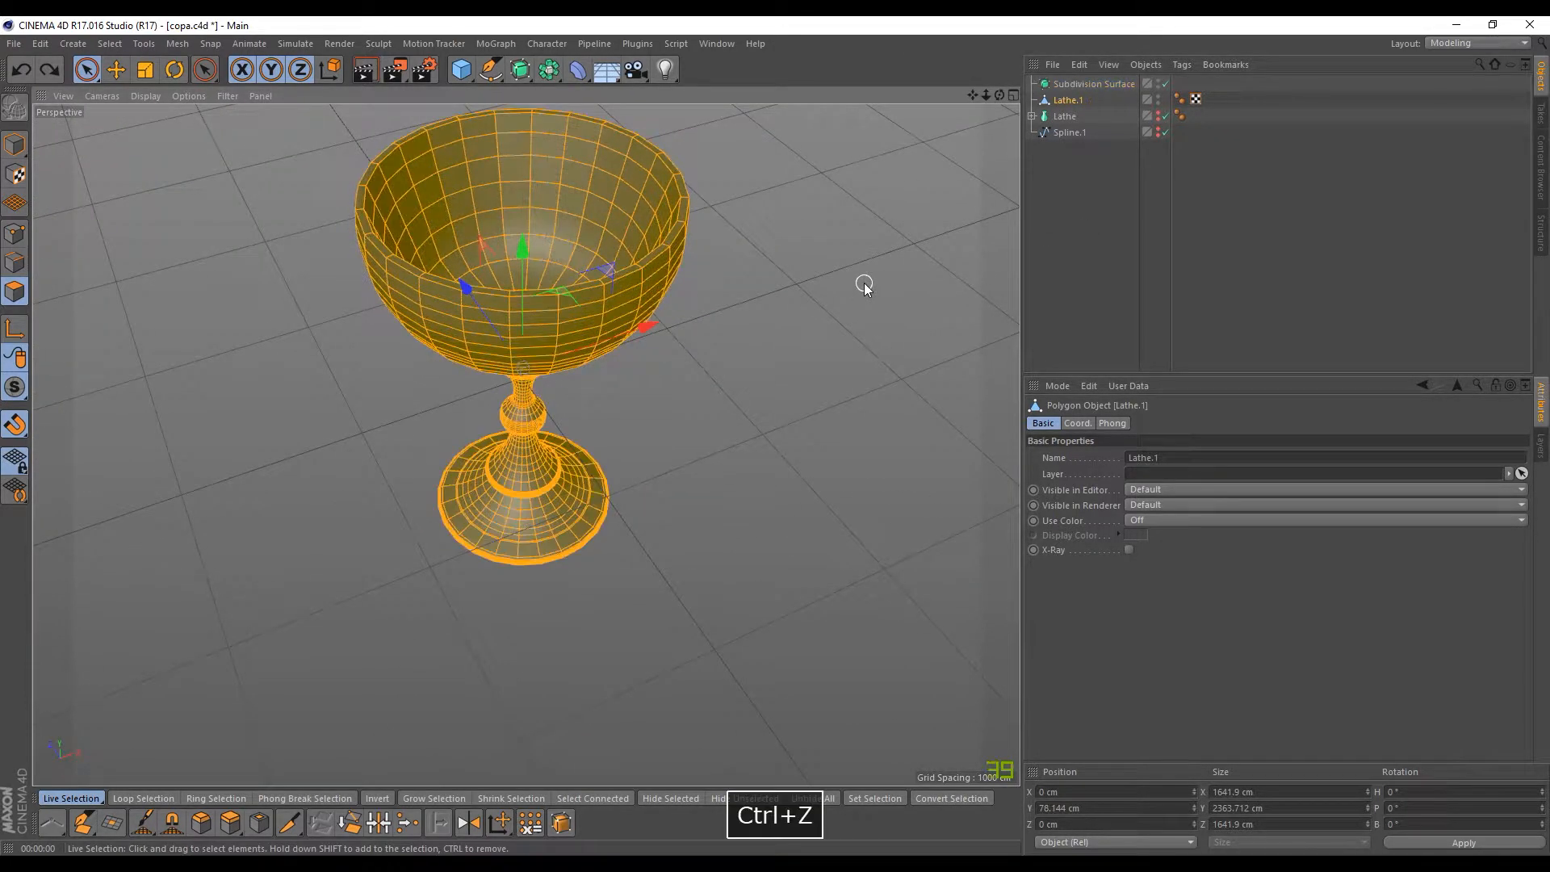
{"action": "left_click_drag", "start_coordinate": [835, 265], "coordinate": [557, 299], "text": "alt"}
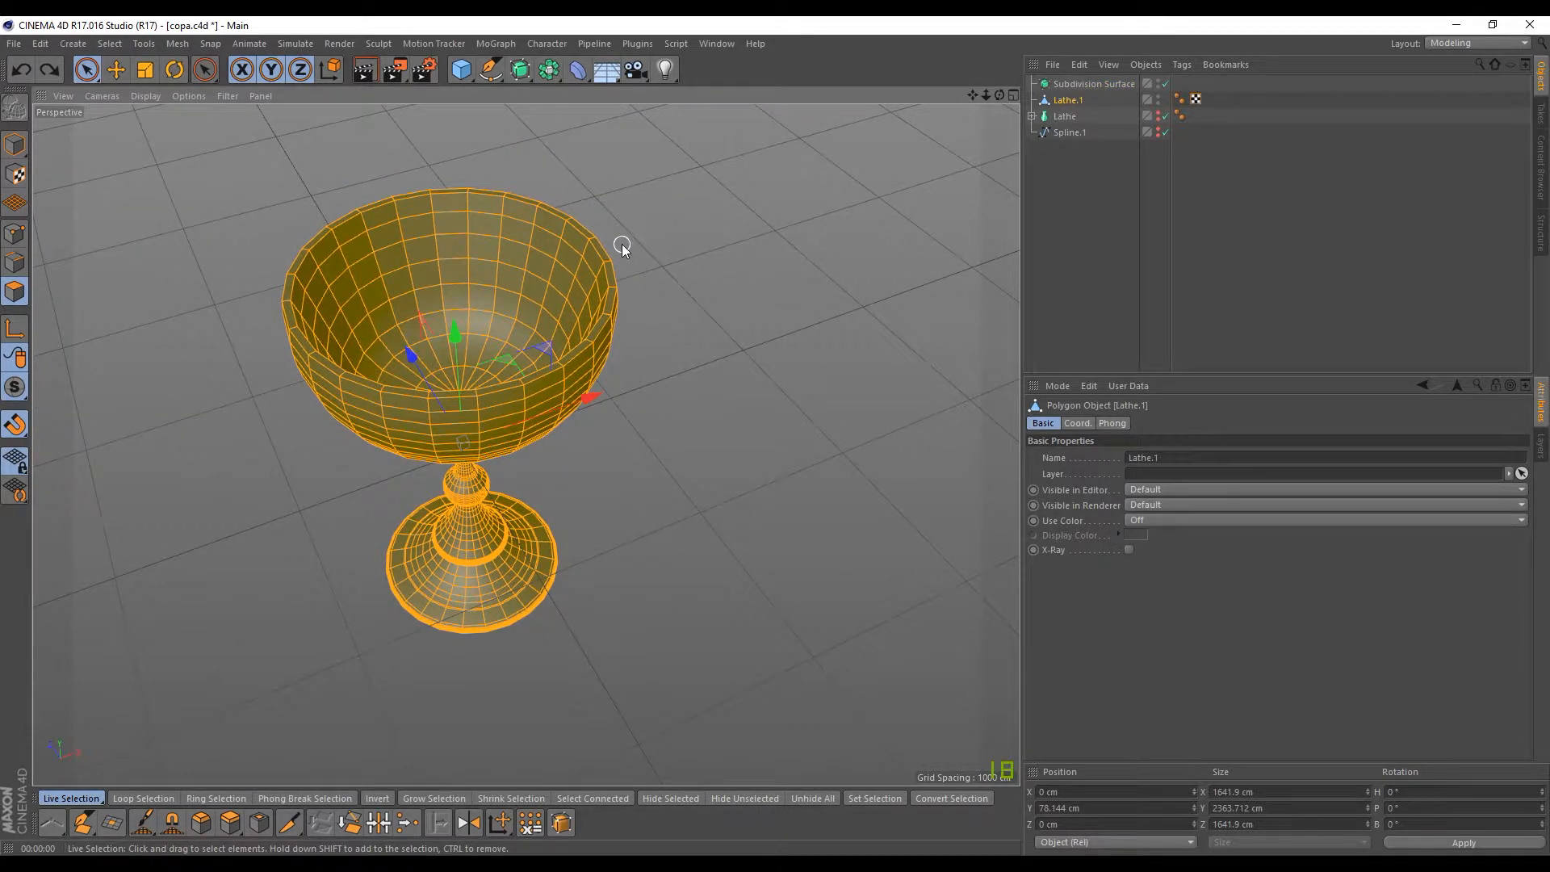
{"action": "left_click_drag", "start_coordinate": [622, 244], "coordinate": [685, 347], "text": "alt"}
{"action": "left_click_drag", "start_coordinate": [762, 305], "coordinate": [629, 307], "text": "alt"}
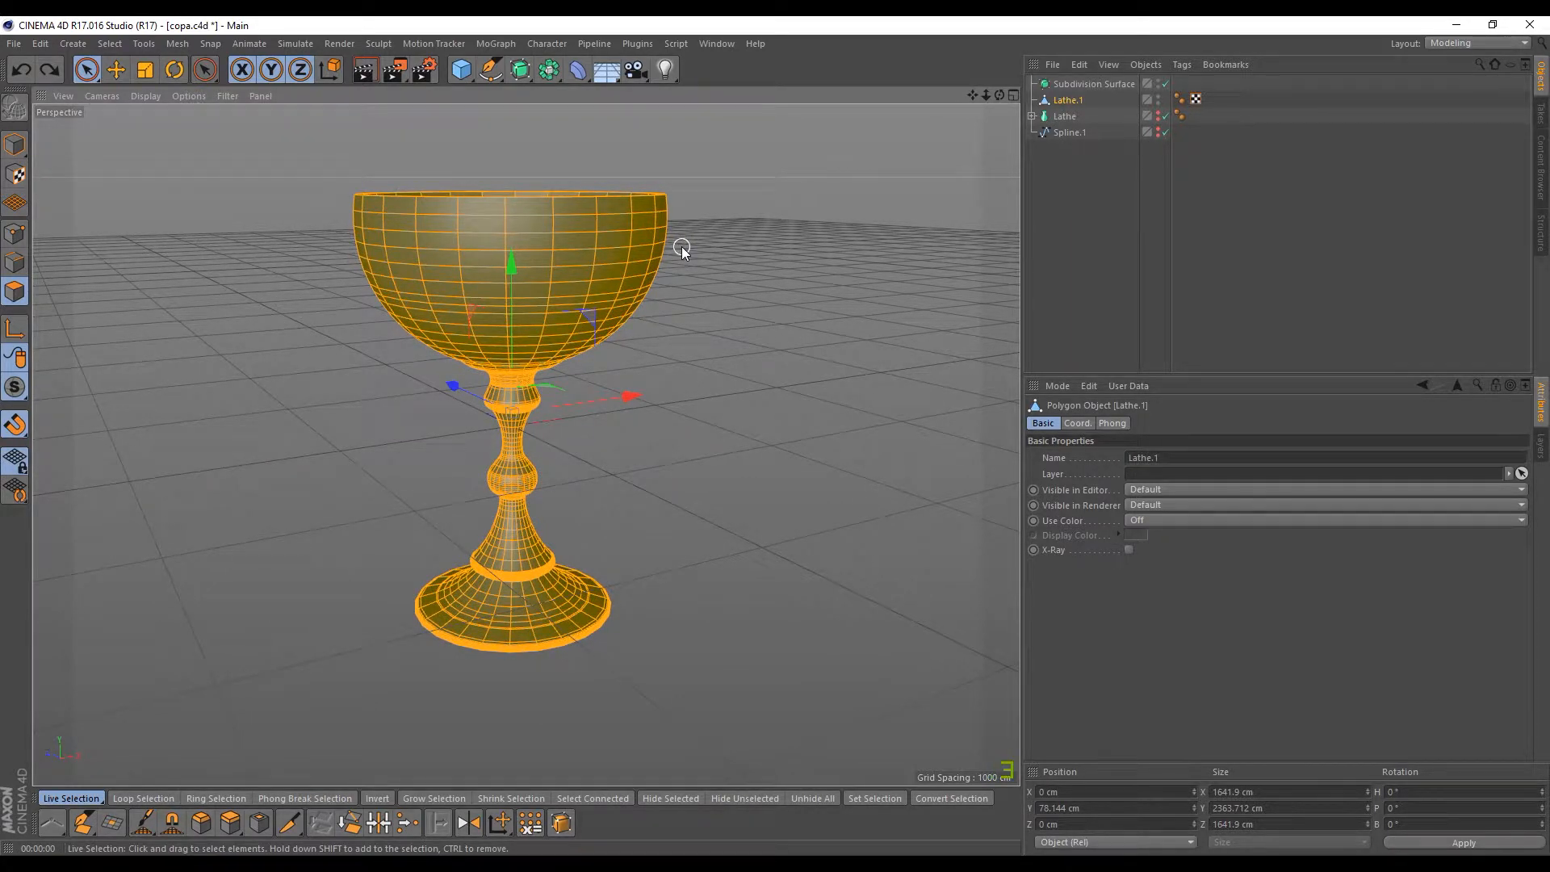
{"action": "left_click", "coordinate": [1055, 239]}
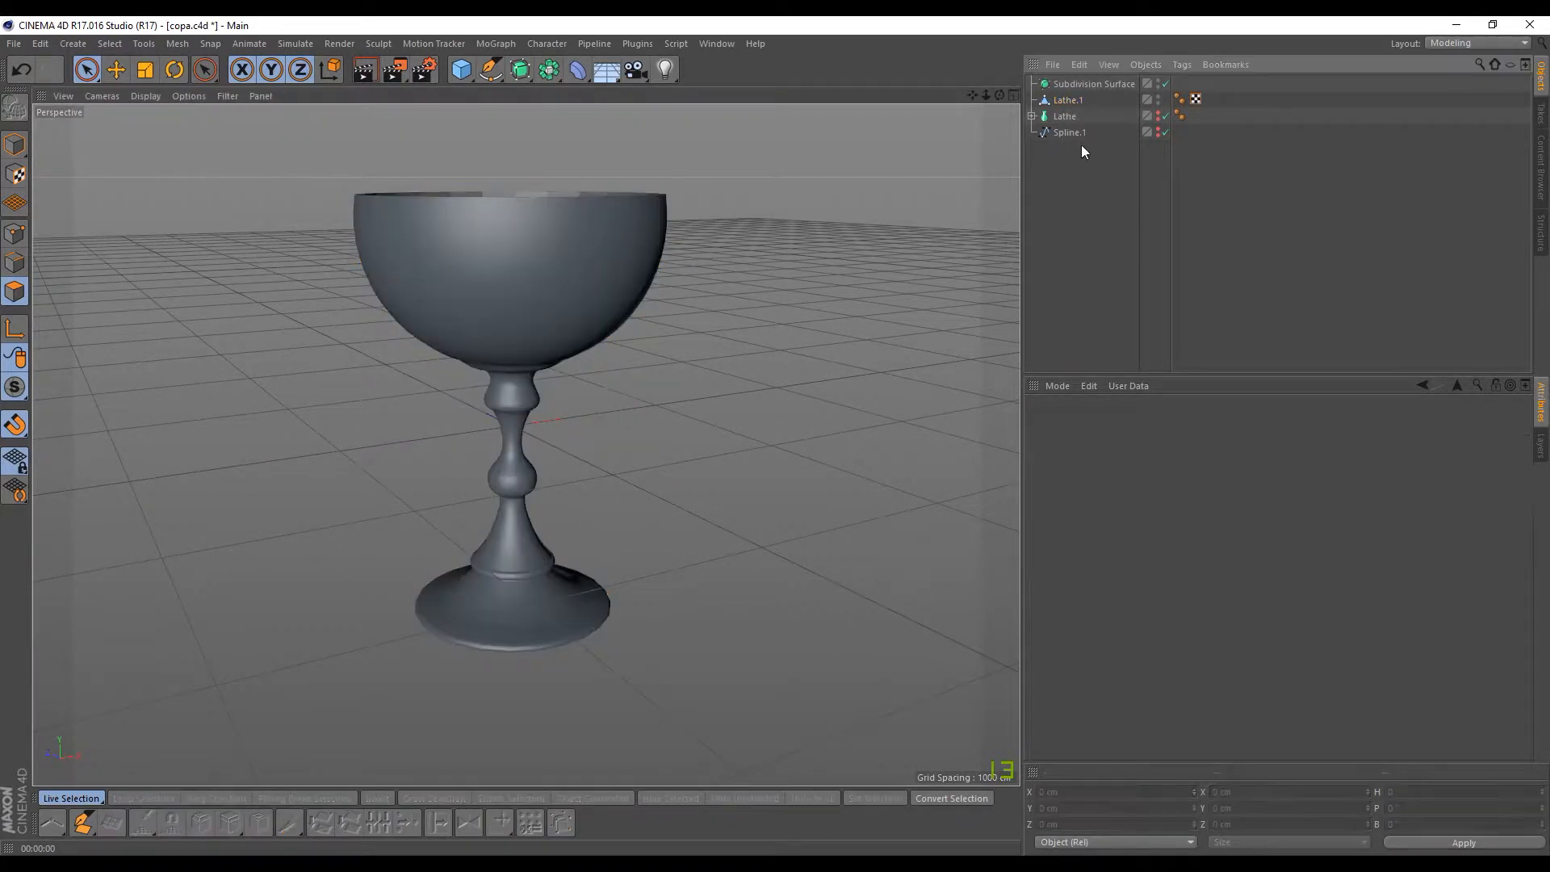
{"action": "left_click", "coordinate": [1075, 89]}
{"action": "key", "text": "Delete"}
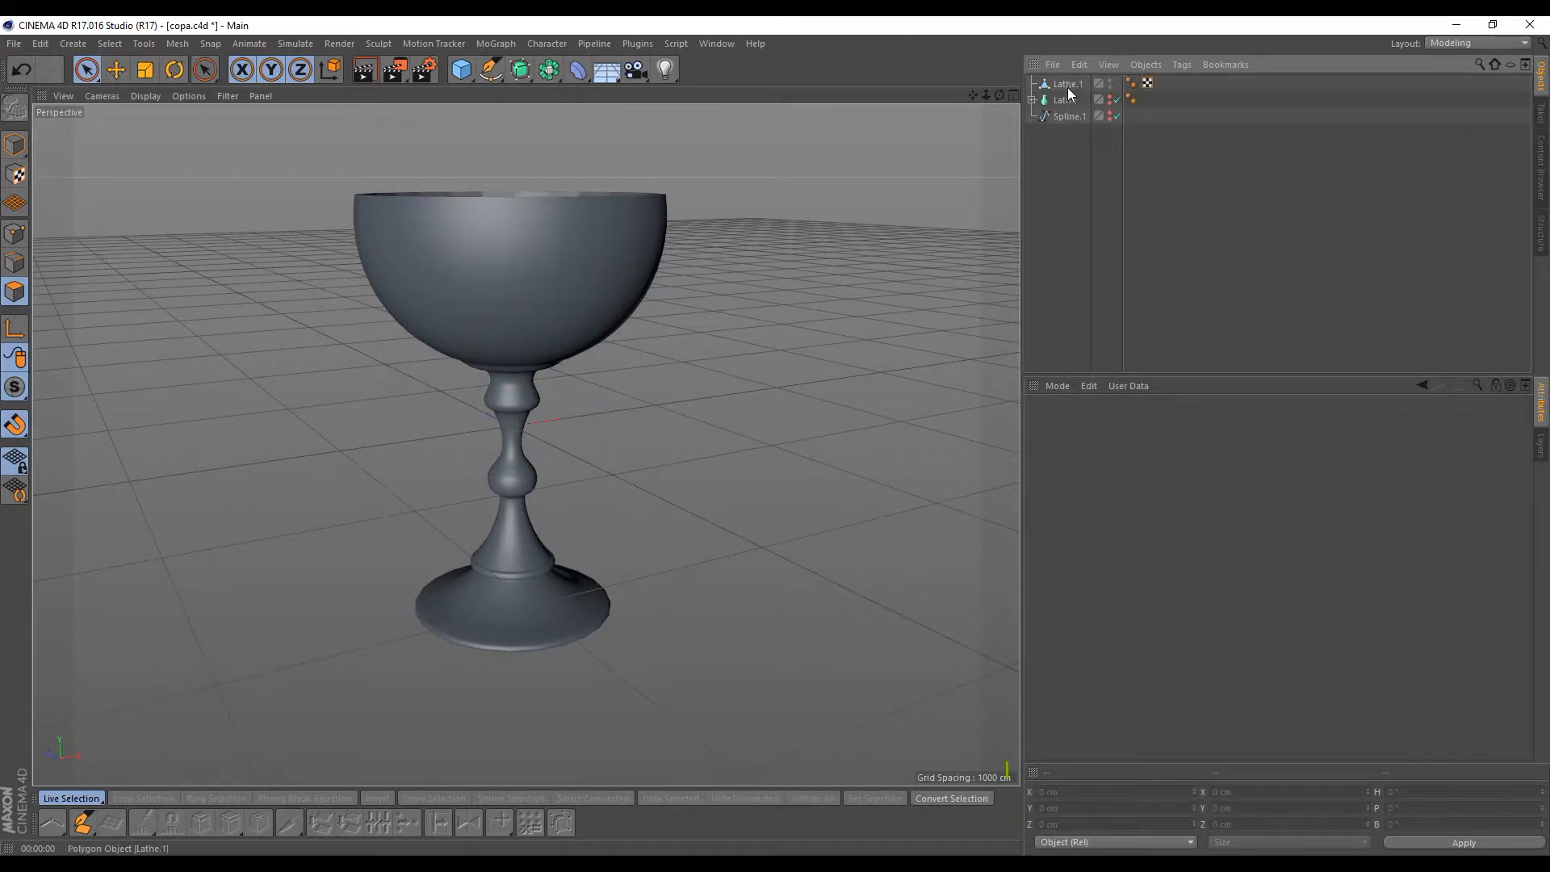
Step: Rename the Lathe.1 polygon object as copa
{"action": "double_click", "coordinate": [1068, 86]}
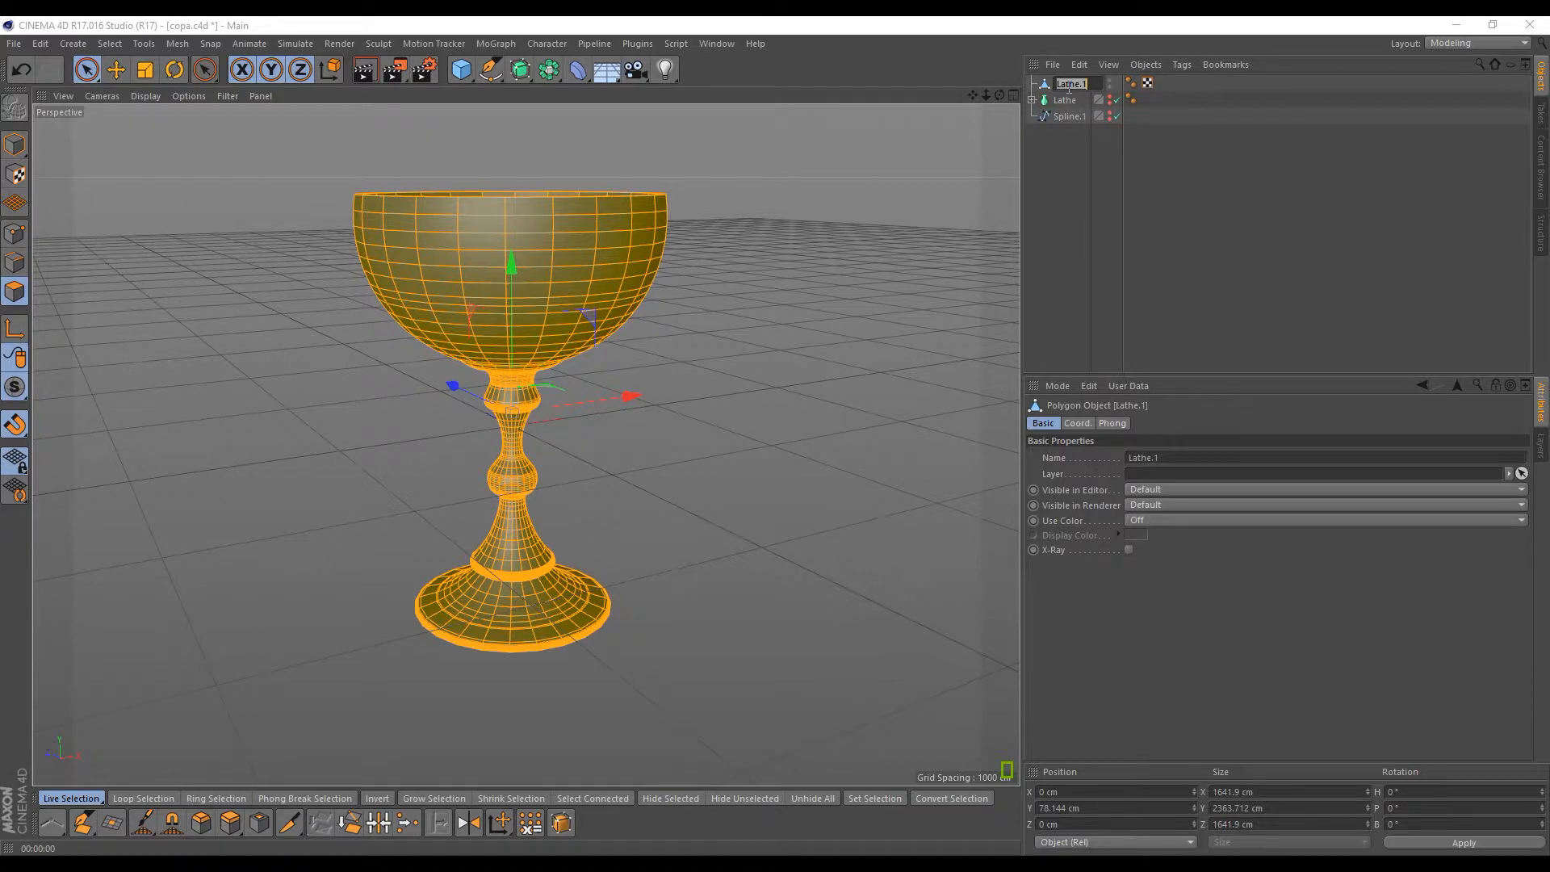
{"action": "type", "text": "cc"}
{"action": "key", "text": "BackSpace"}
{"action": "type", "text": "copa"}
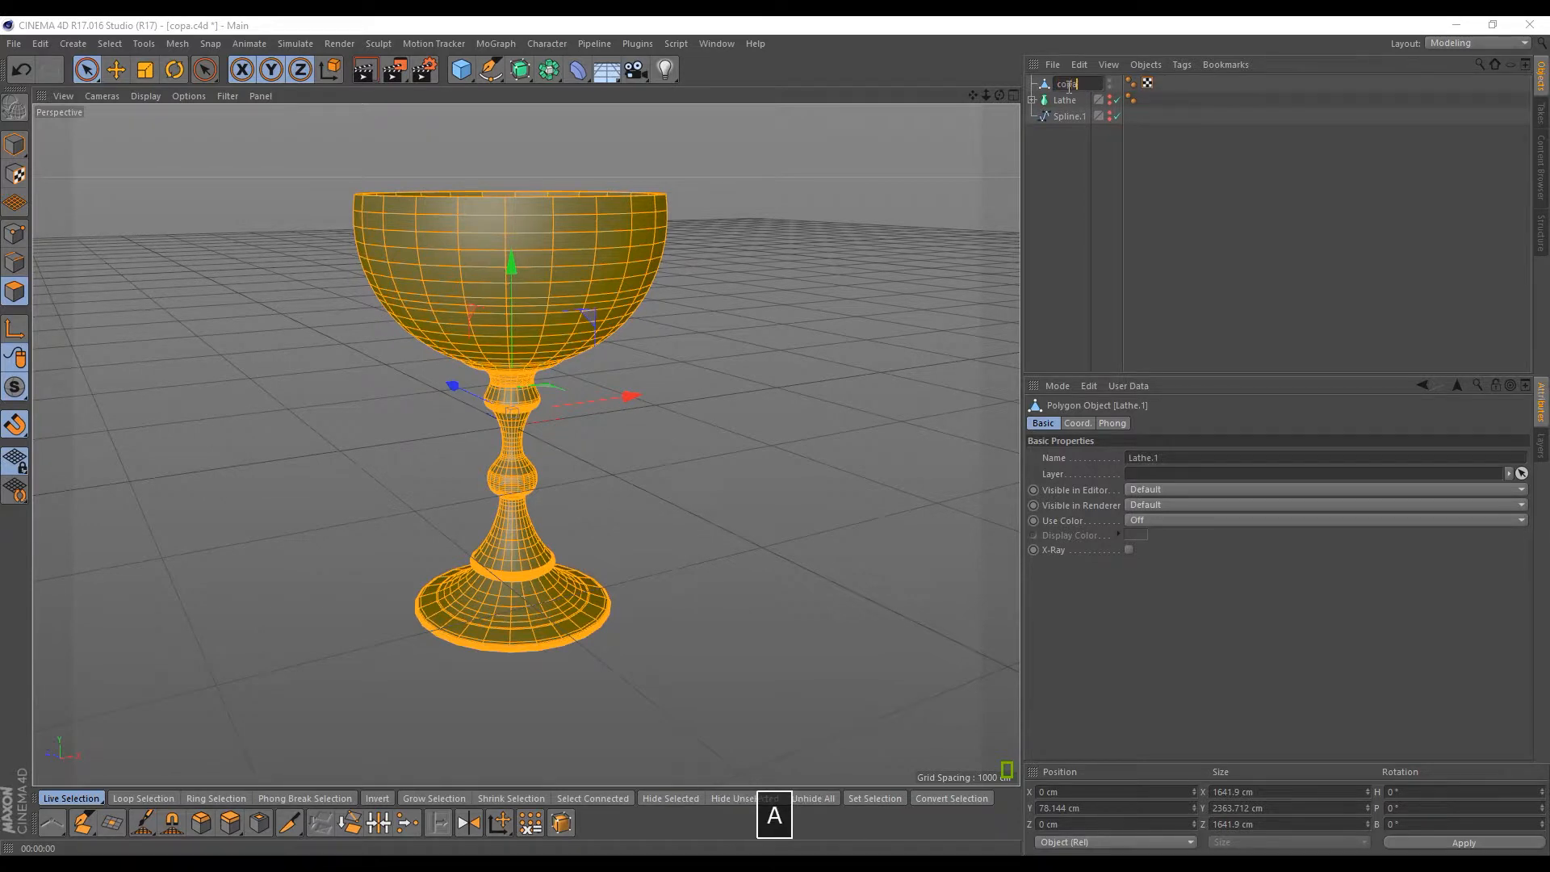
{"action": "key", "text": "Return"}
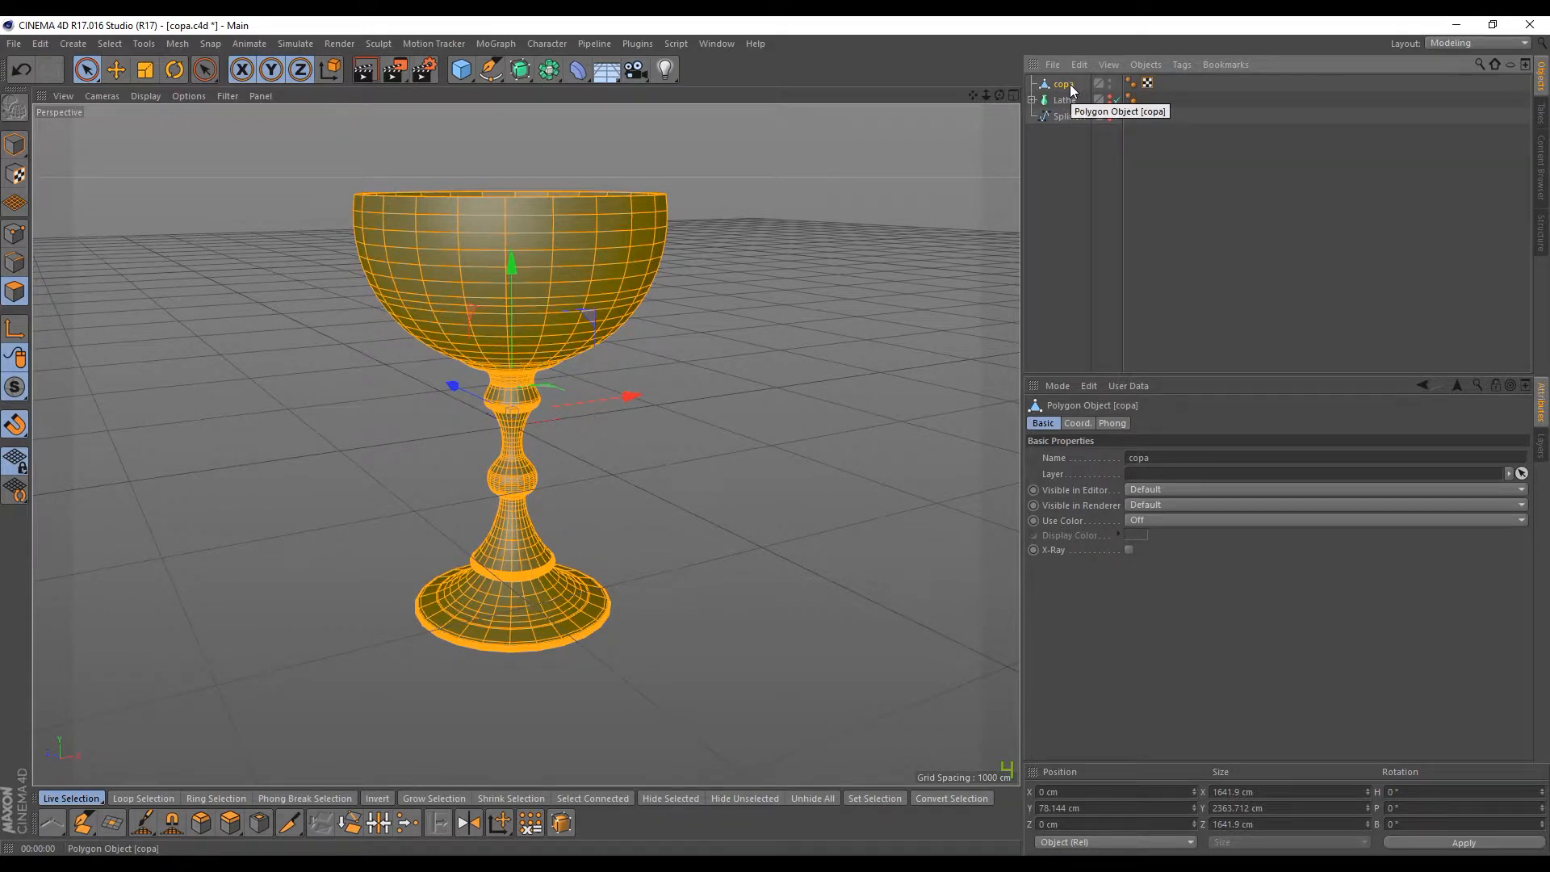
Step: Copy the copa object into a new project and frame the whole goblet in the perspective view
{"action": "key", "text": "ctrl+c"}
{"action": "left_click", "coordinate": [12, 48]}
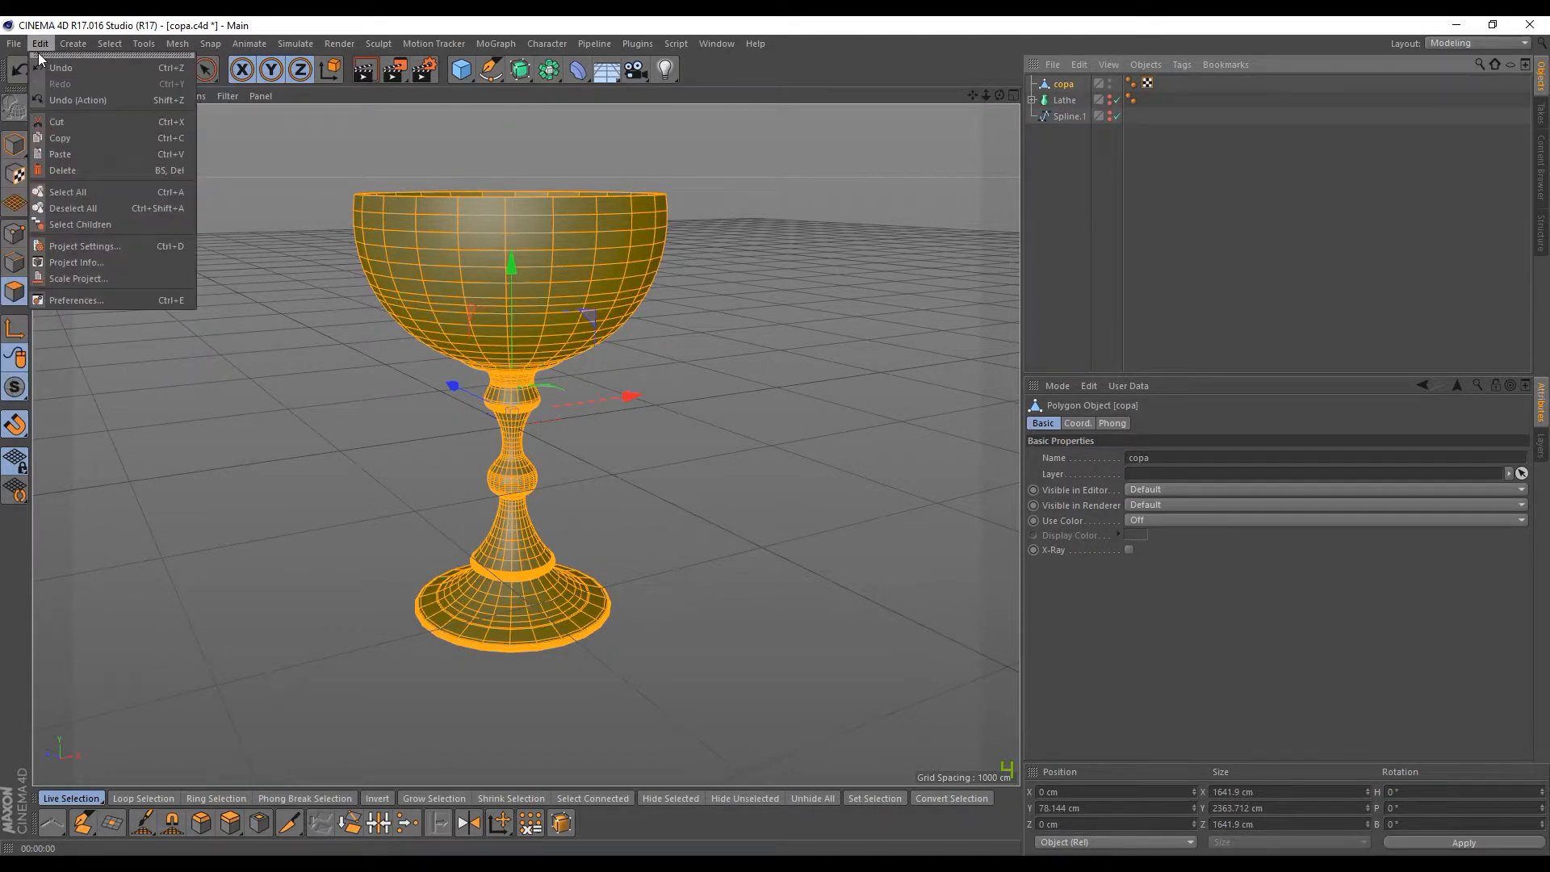
{"action": "left_click", "coordinate": [33, 65]}
{"action": "key", "text": "ctrl+v"}
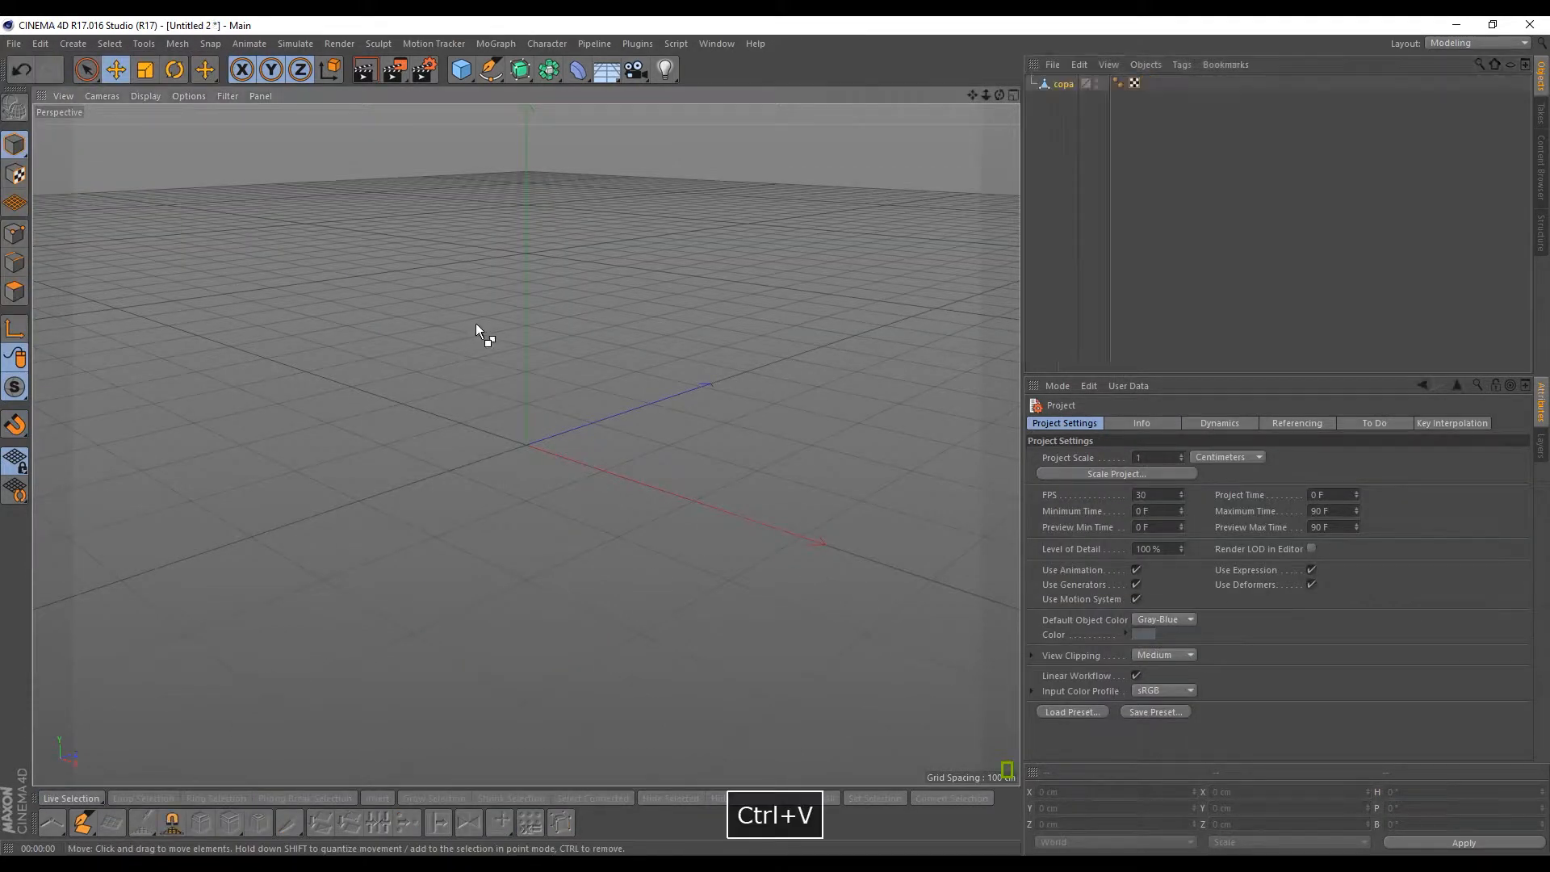
{"action": "scroll", "coordinate": [642, 271], "scroll_direction": "up", "scroll_amount": 2}
{"action": "scroll", "coordinate": [670, 236], "scroll_direction": "down", "scroll_amount": 5}
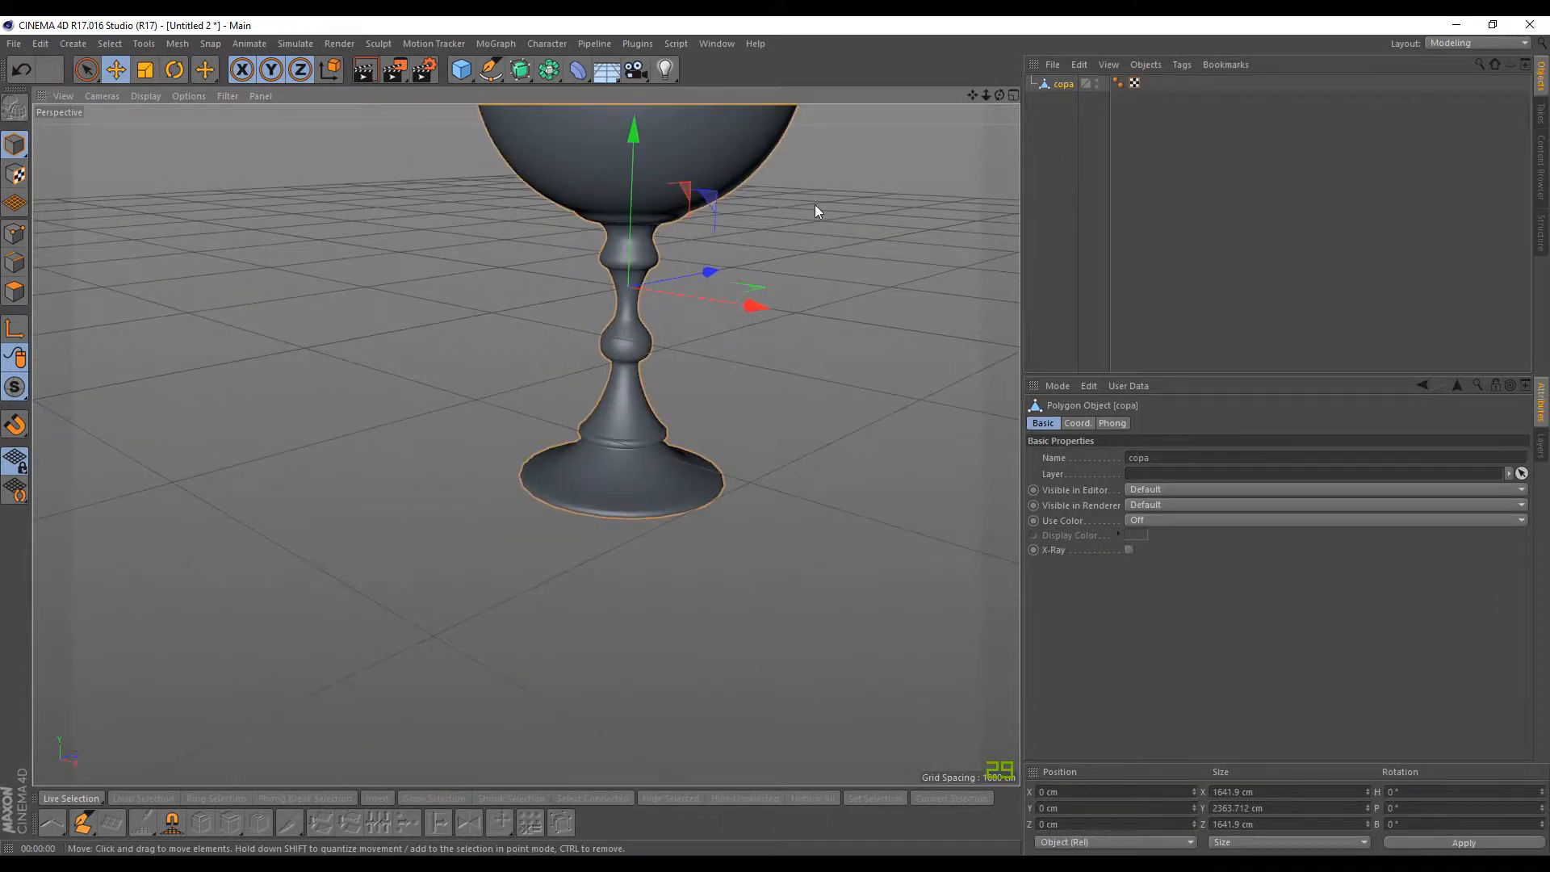
{"action": "left_click_drag", "start_coordinate": [784, 333], "coordinate": [778, 373], "text": "alt"}
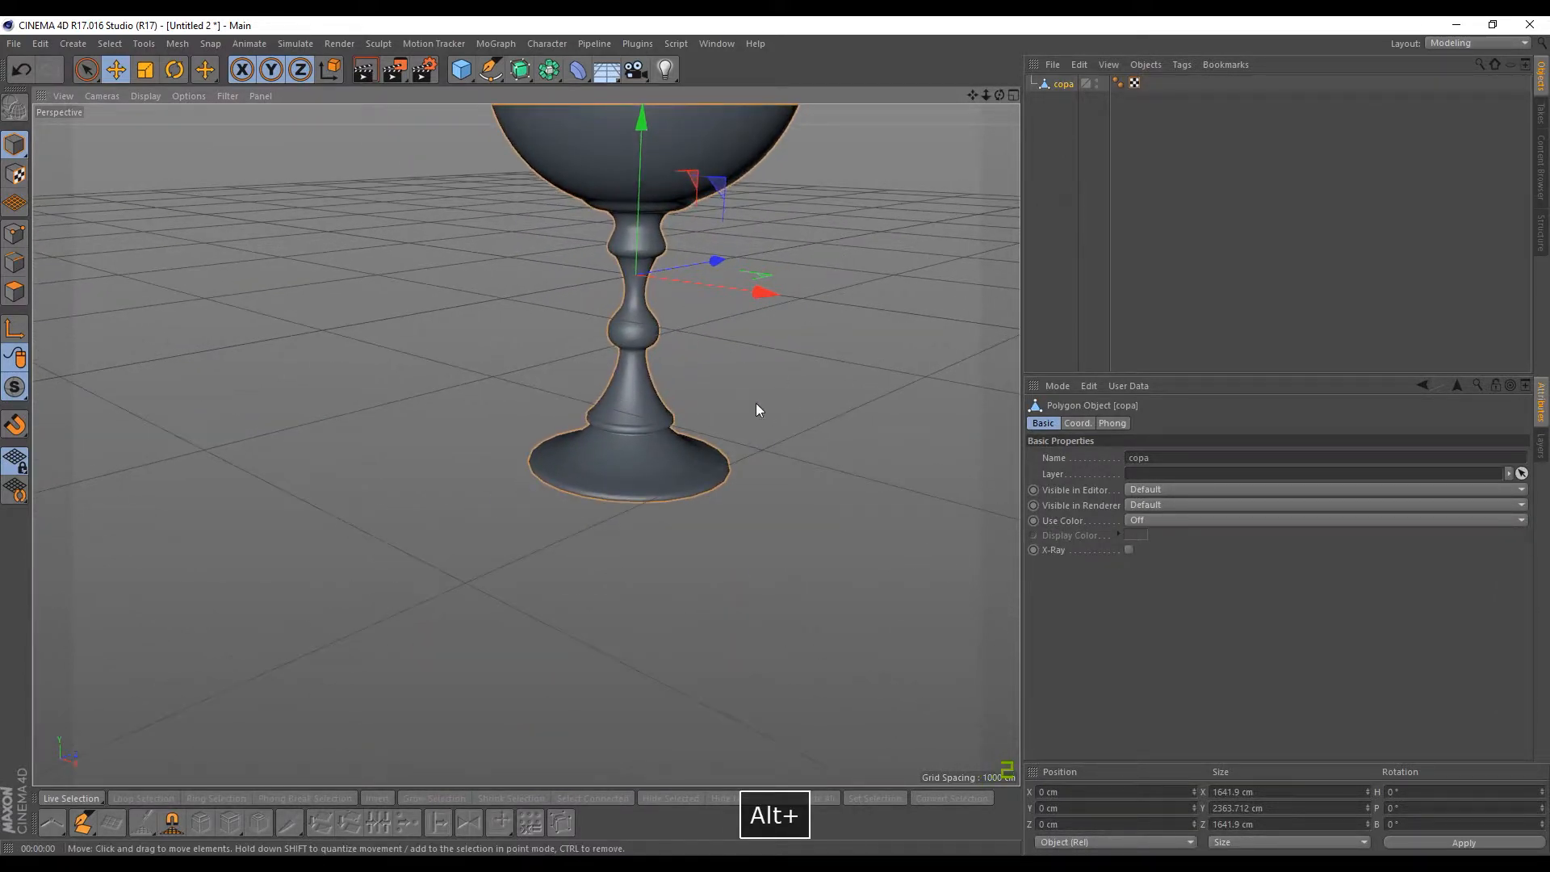
{"action": "left_click_drag", "start_coordinate": [971, 97], "coordinate": [877, 282]}
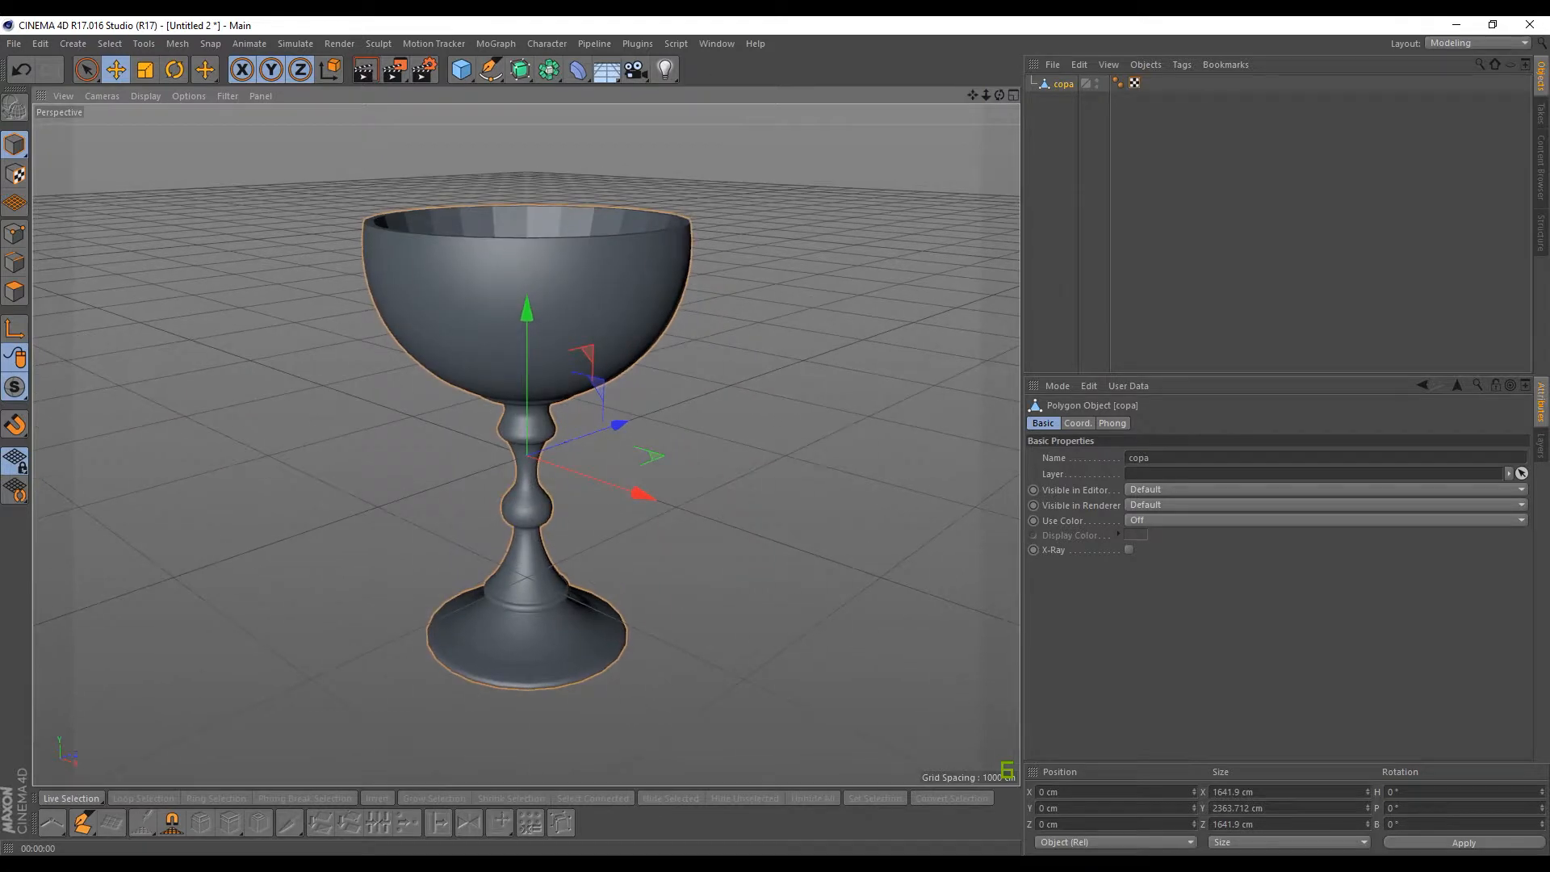
Step: Export the goblet to the desktop as a Wavefront OBJ named copa, overwriting the existing file and keeping the default export settings
{"action": "left_click", "coordinate": [14, 43]}
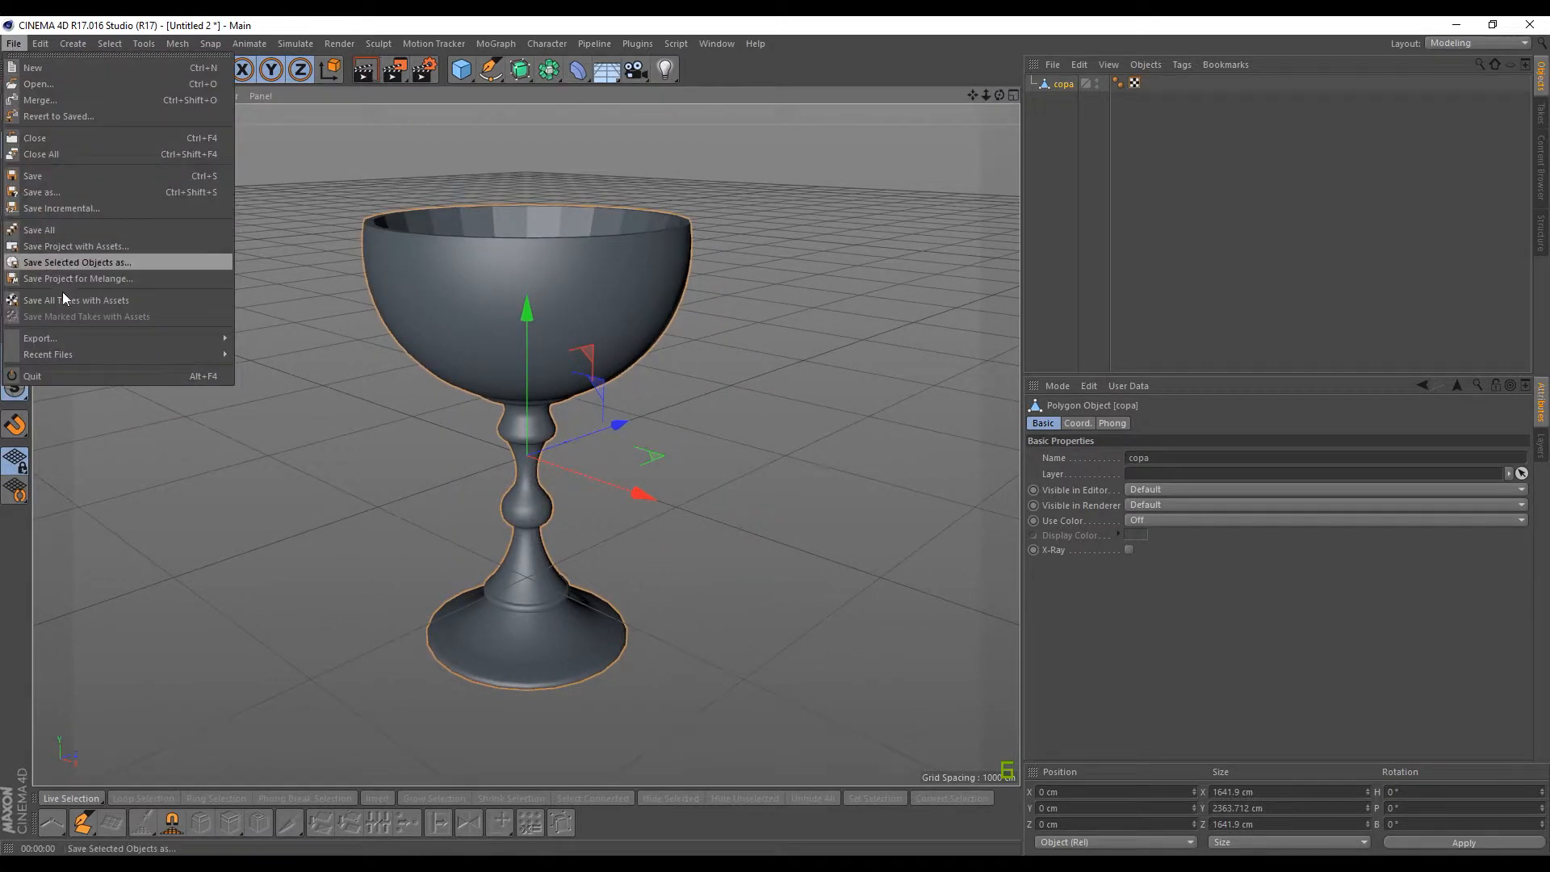
{"action": "mouse_move", "coordinate": [67, 338]}
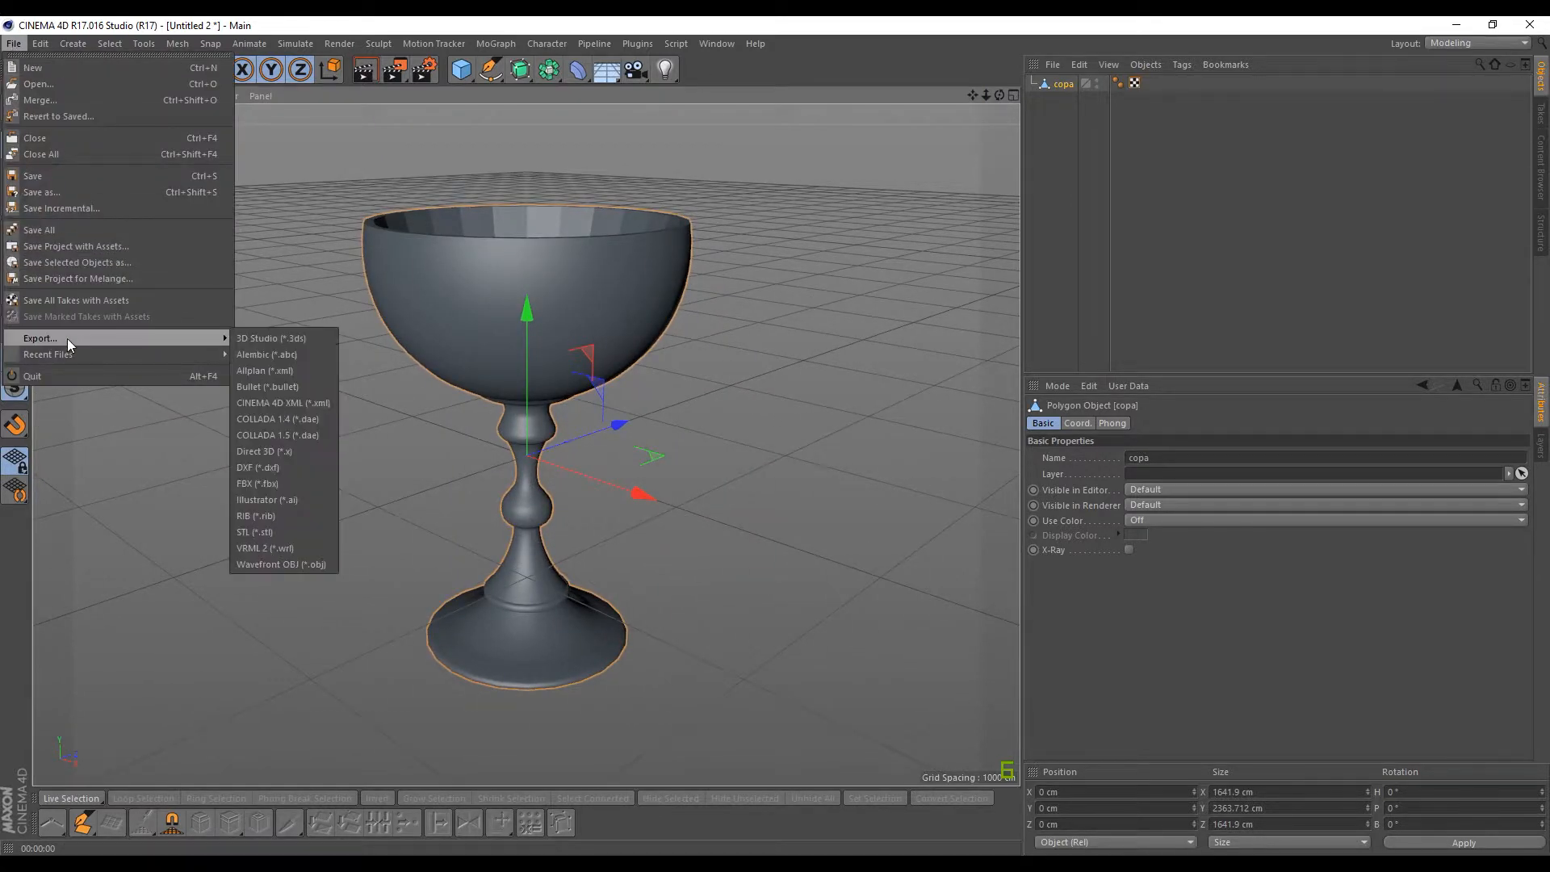
{"action": "left_click", "coordinate": [299, 565]}
{"action": "scroll", "coordinate": [274, 283], "scroll_direction": "down", "scroll_amount": 1}
{"action": "scroll", "coordinate": [287, 296], "scroll_direction": "down", "scroll_amount": 2}
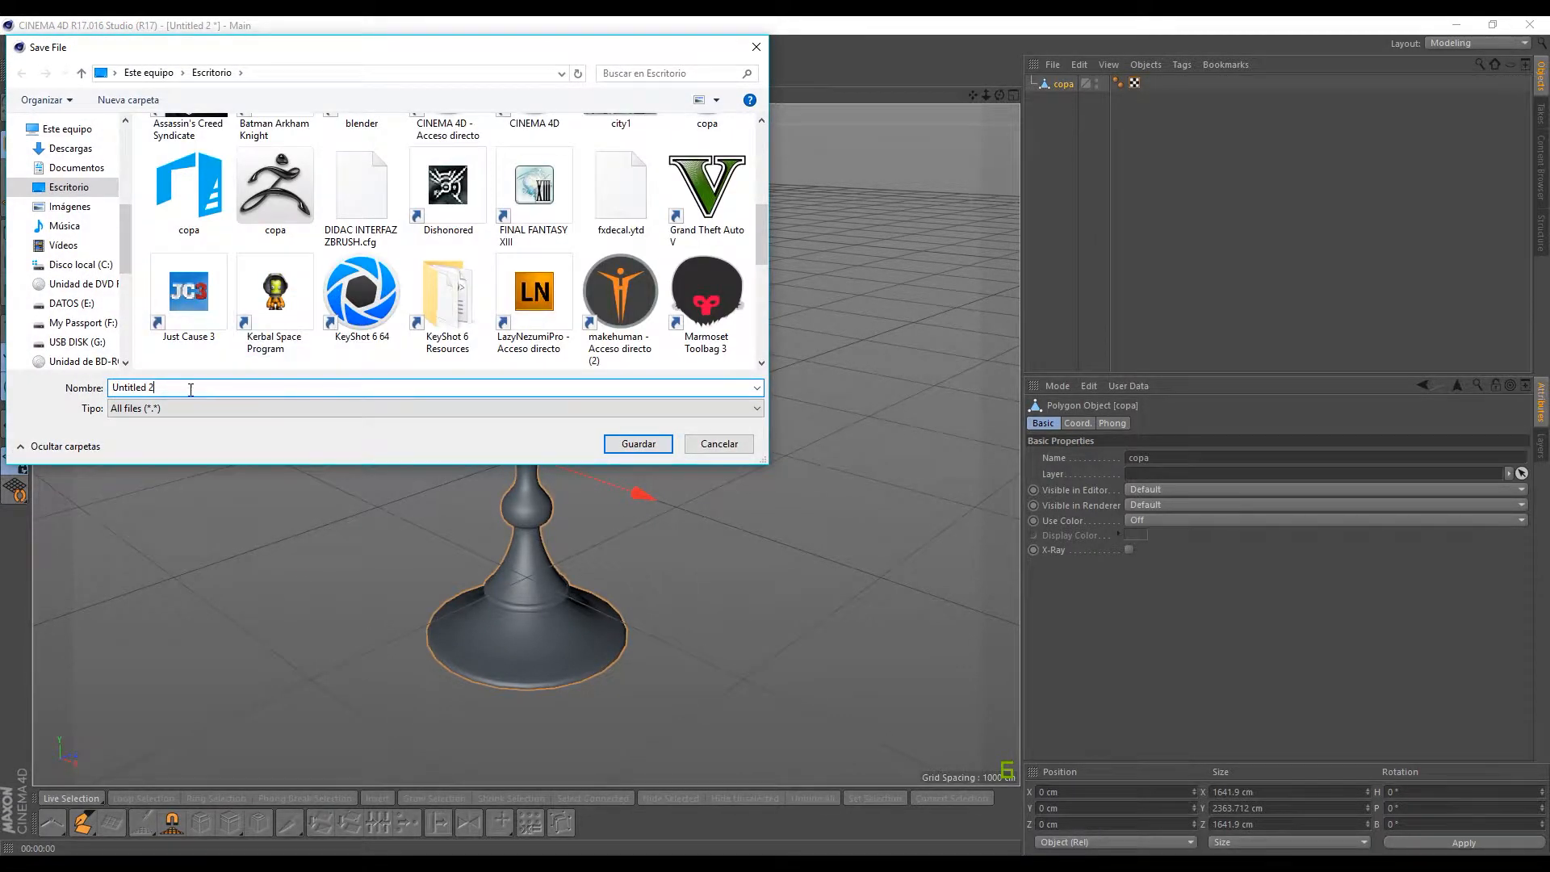
{"action": "type", "text": "copa"}
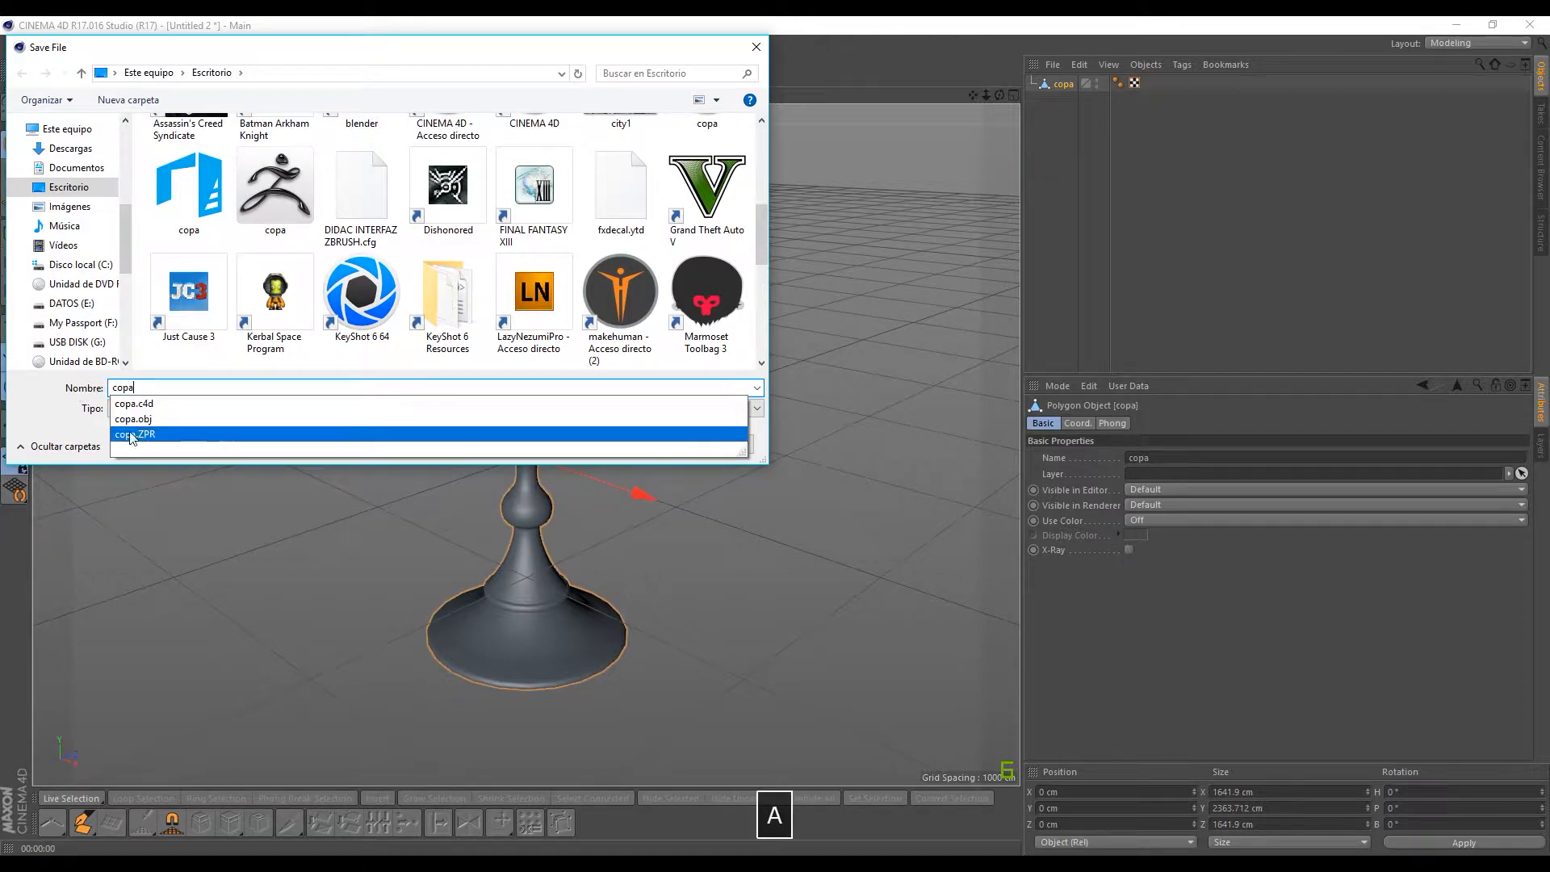
{"action": "left_click", "coordinate": [191, 438]}
{"action": "left_click", "coordinate": [637, 444]}
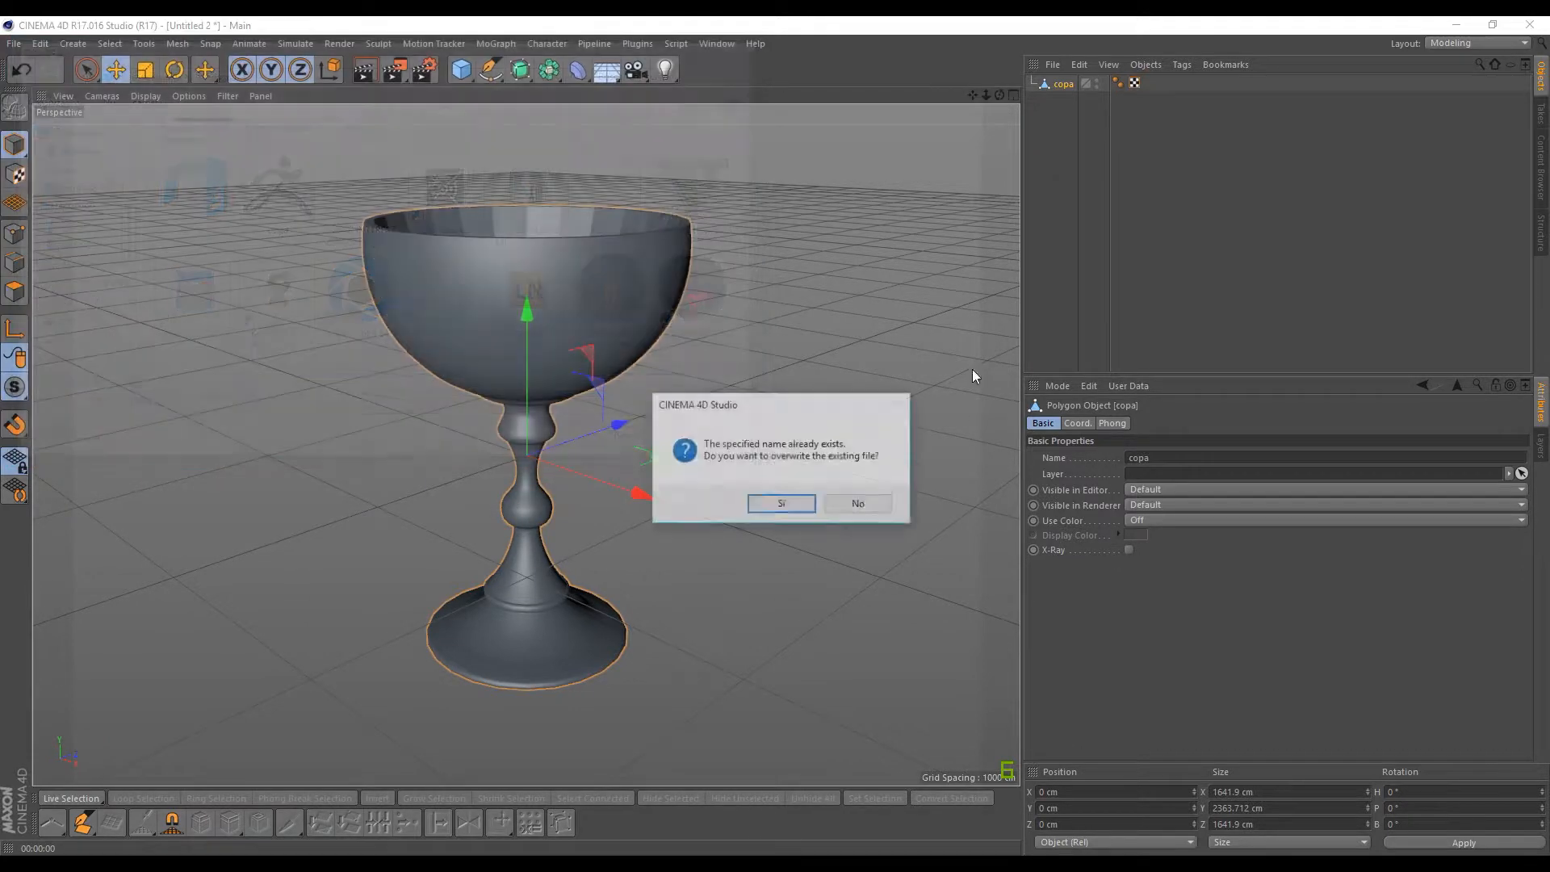
{"action": "left_click", "coordinate": [781, 504]}
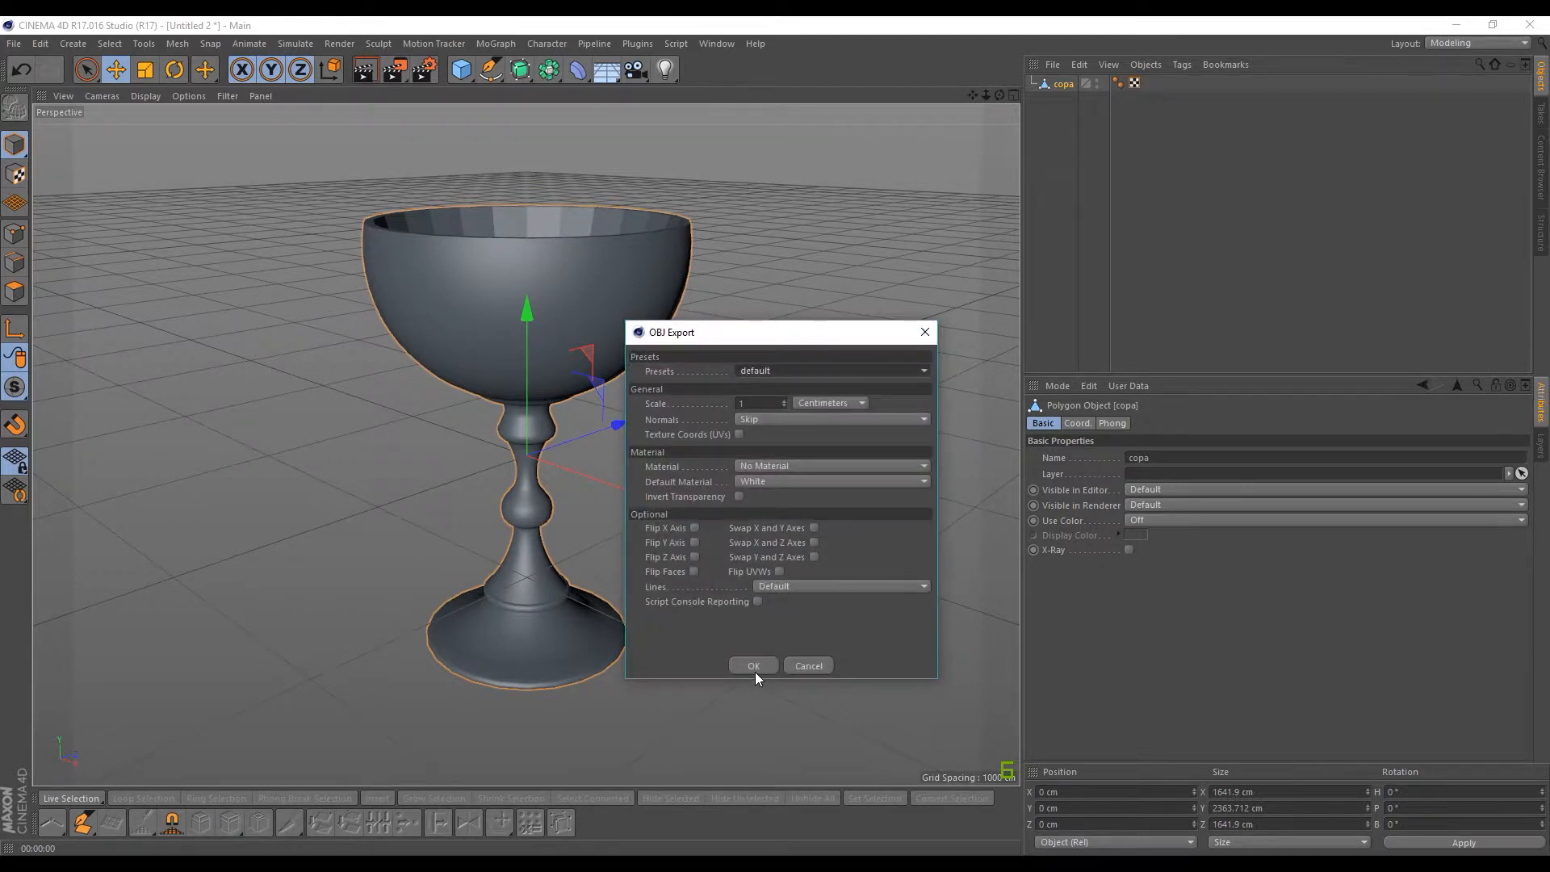
{"action": "left_click", "coordinate": [754, 667]}
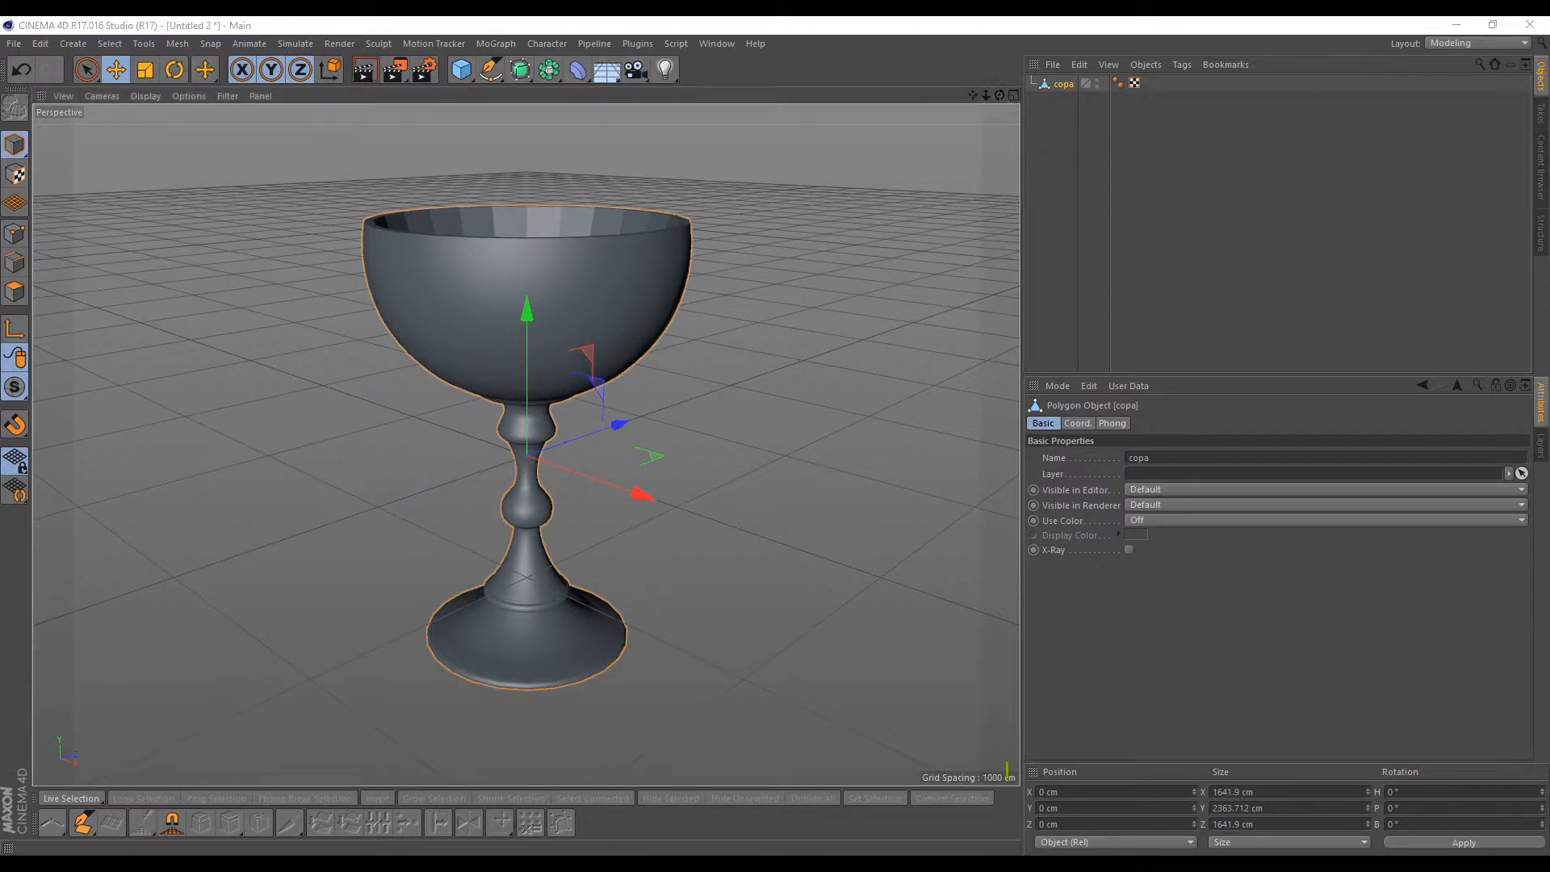
Step: Switch to ZBrush and import the copa mesh from the desktop, removing its unused vertices
{"action": "left_click", "coordinate": [662, 869]}
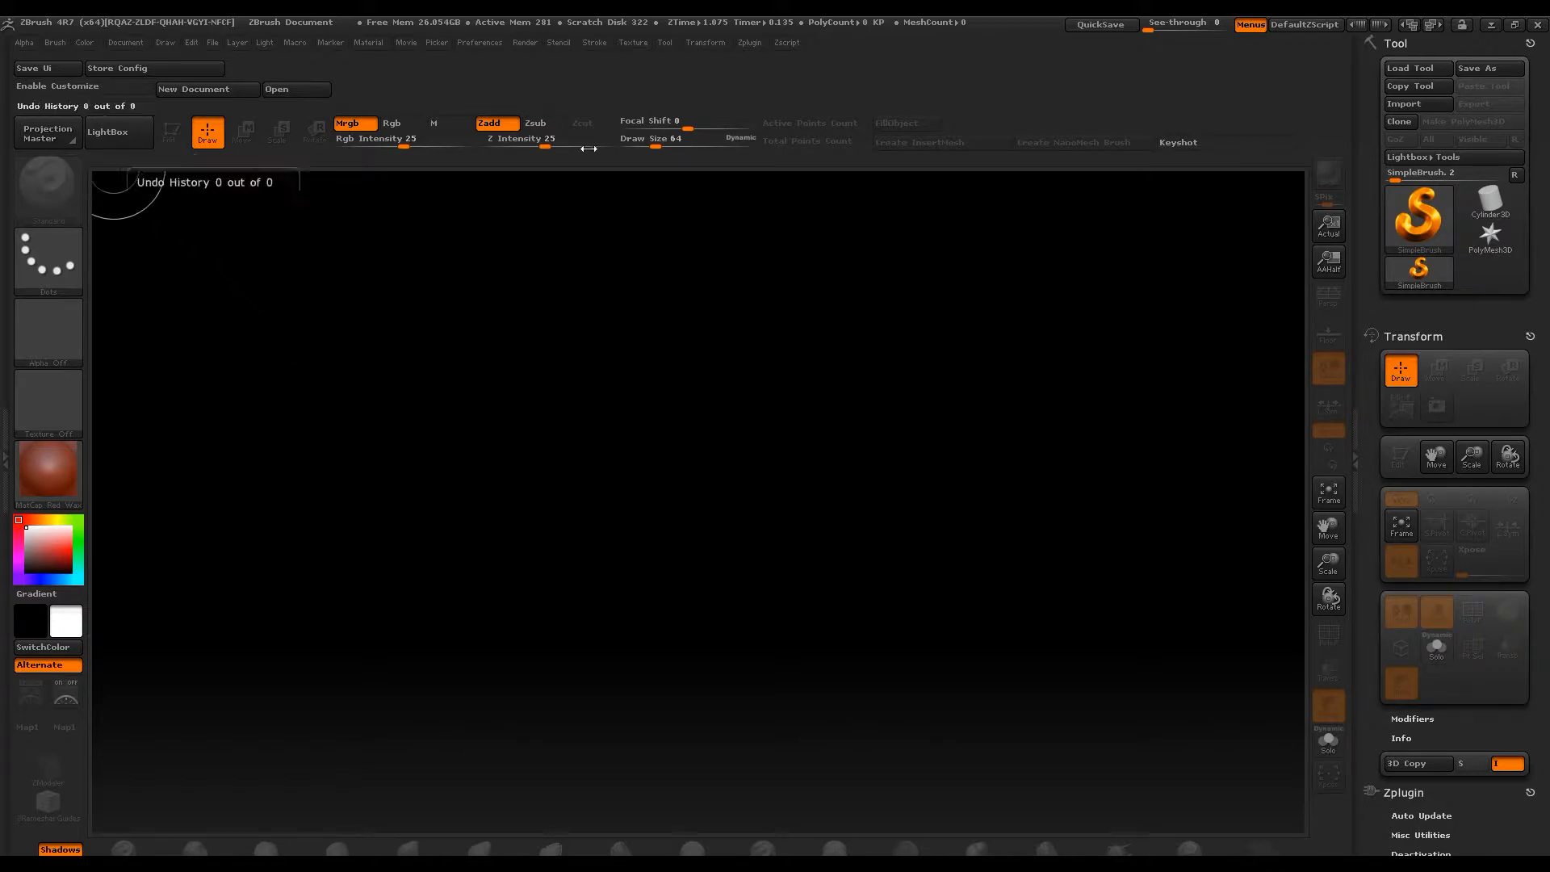
{"action": "left_click", "coordinate": [1398, 105]}
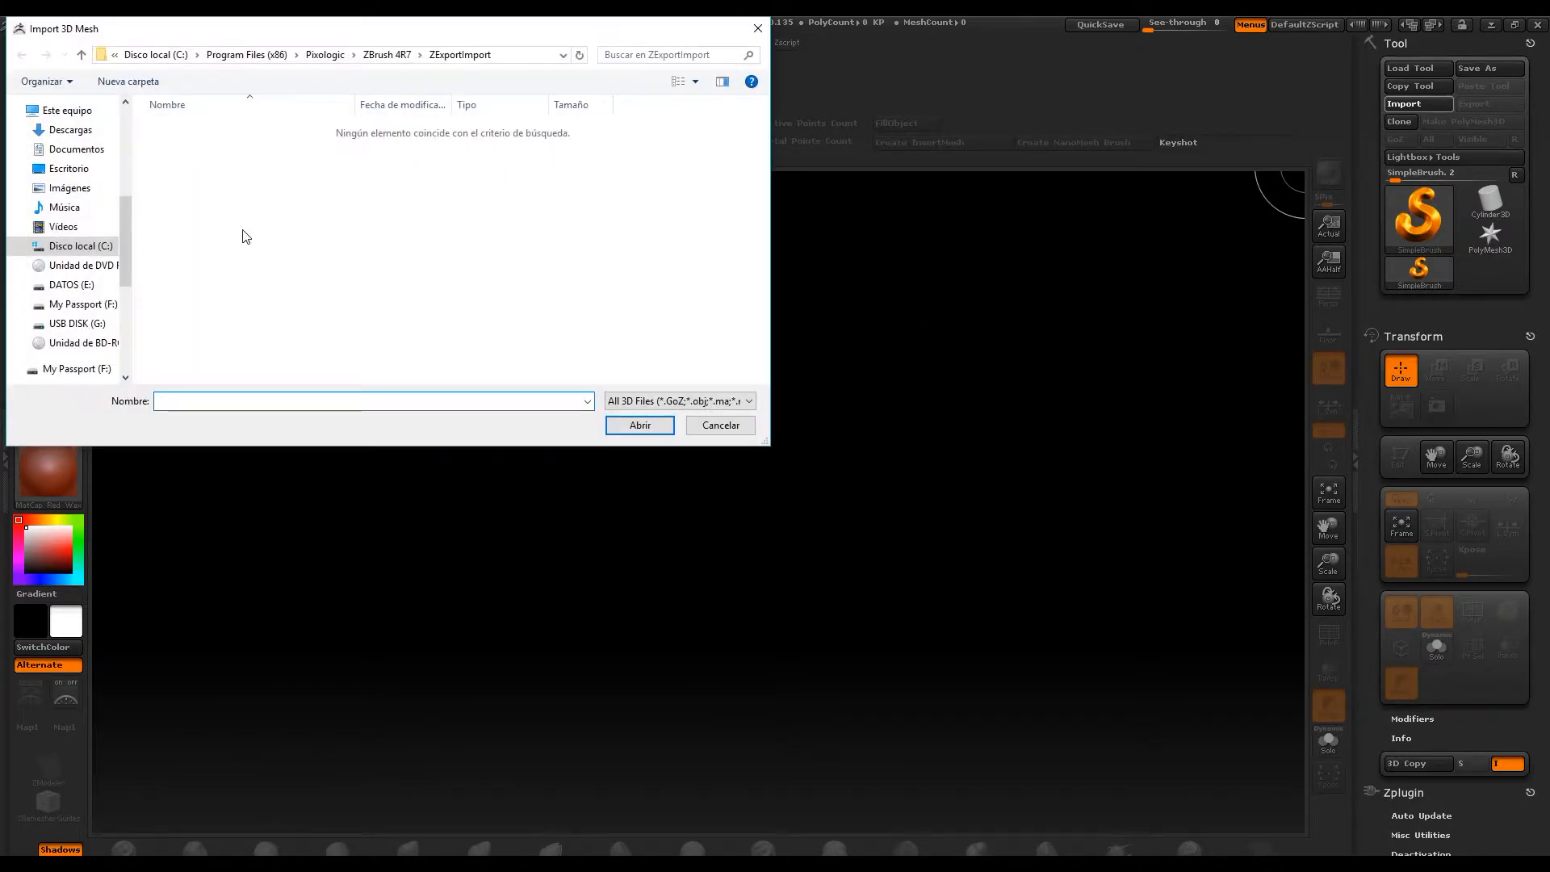
{"action": "scroll", "coordinate": [72, 242], "scroll_direction": "down", "scroll_amount": 5}
{"action": "left_click", "coordinate": [68, 317]}
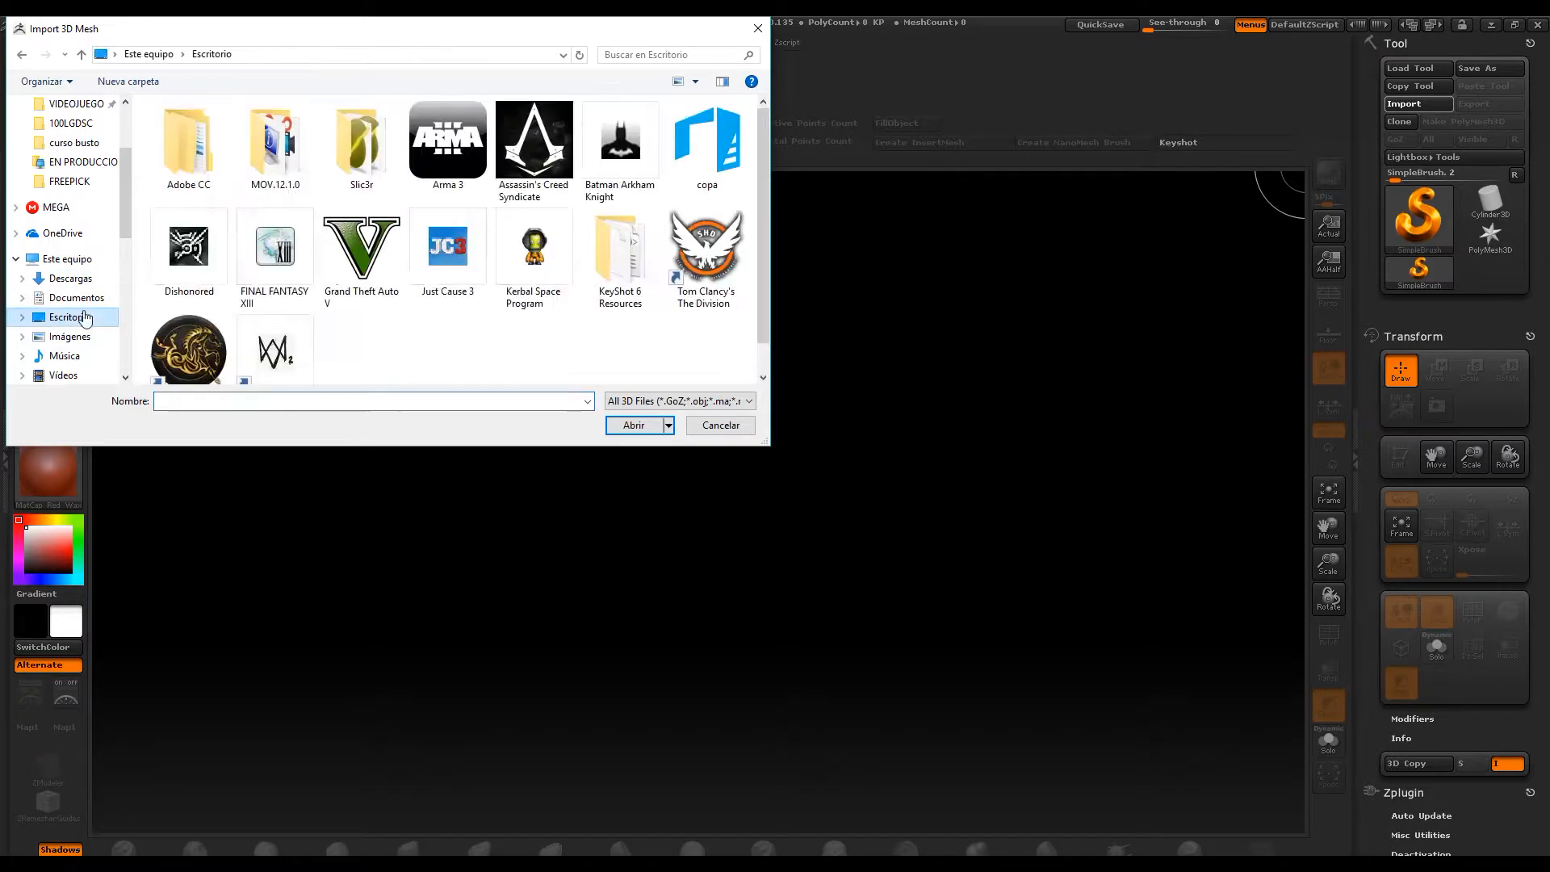
{"action": "double_click", "coordinate": [709, 132]}
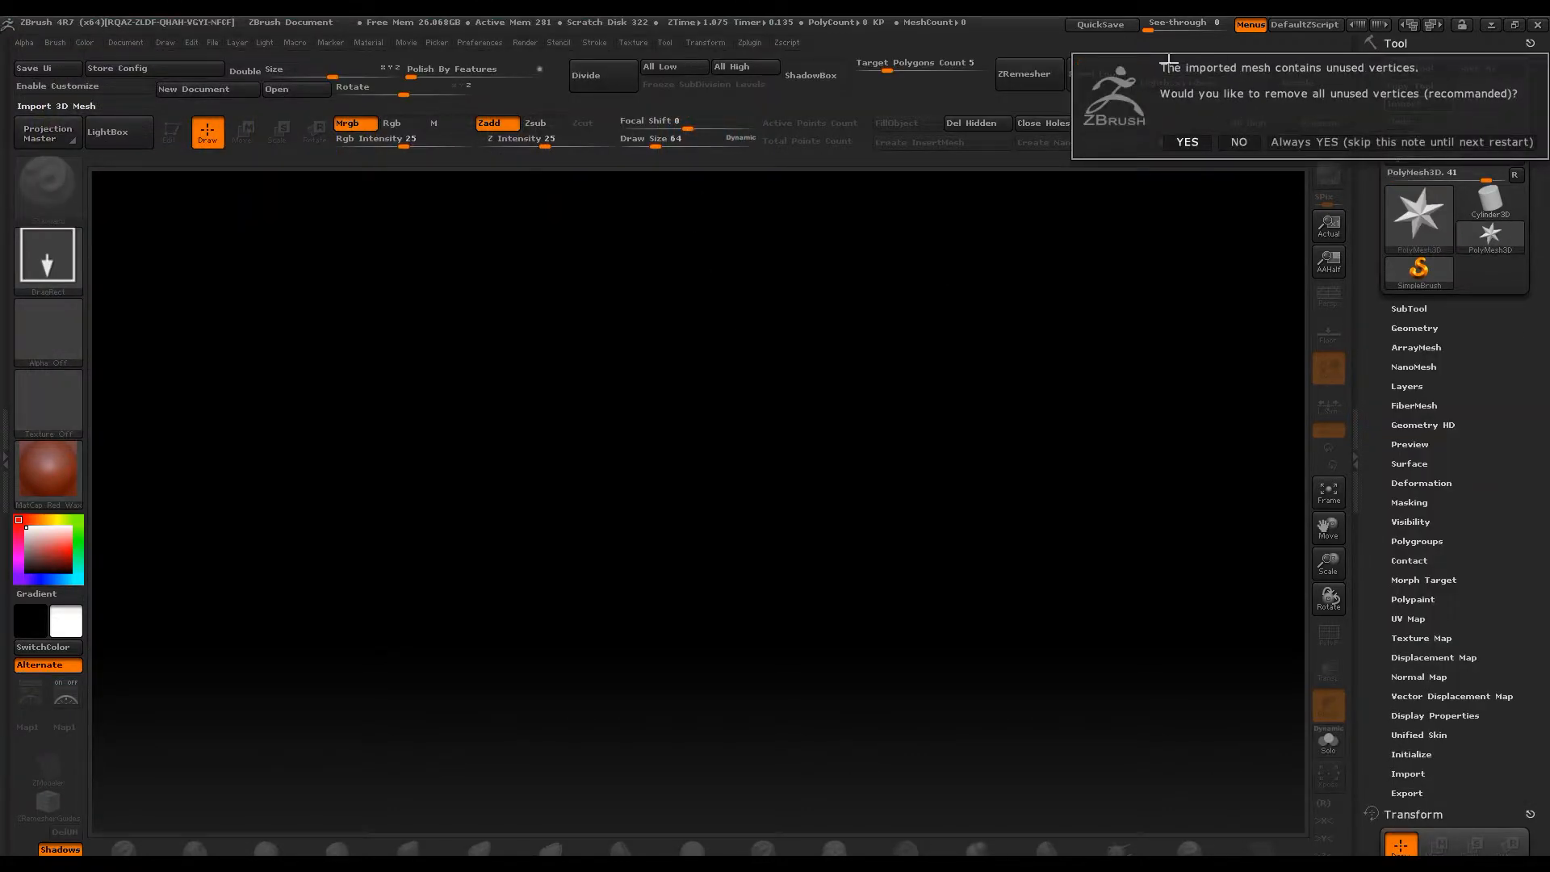
{"action": "left_click", "coordinate": [1188, 142]}
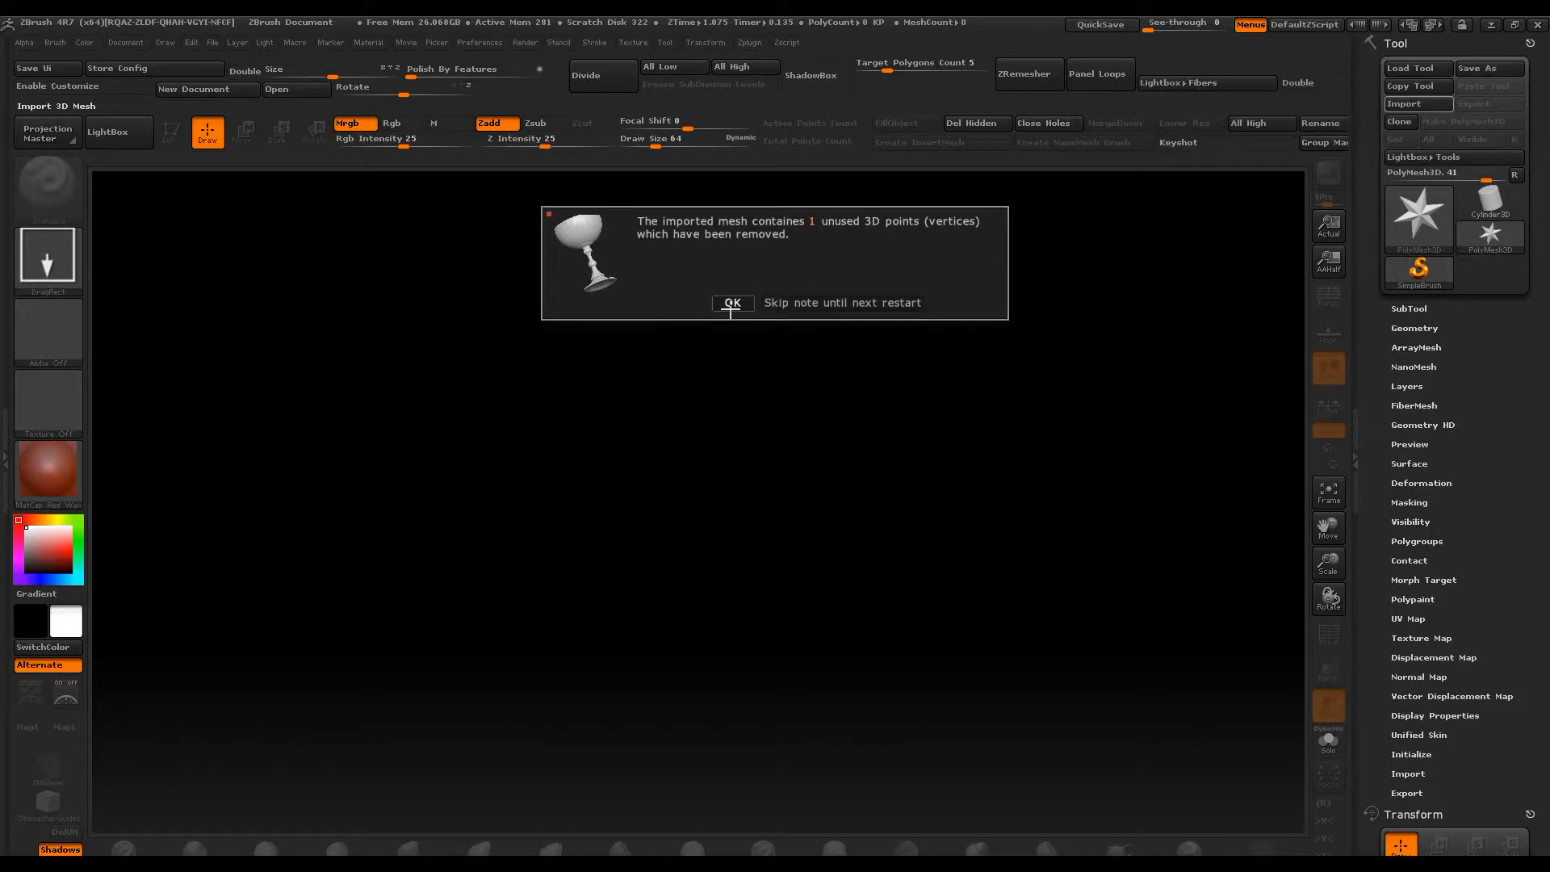
{"action": "left_click", "coordinate": [731, 303]}
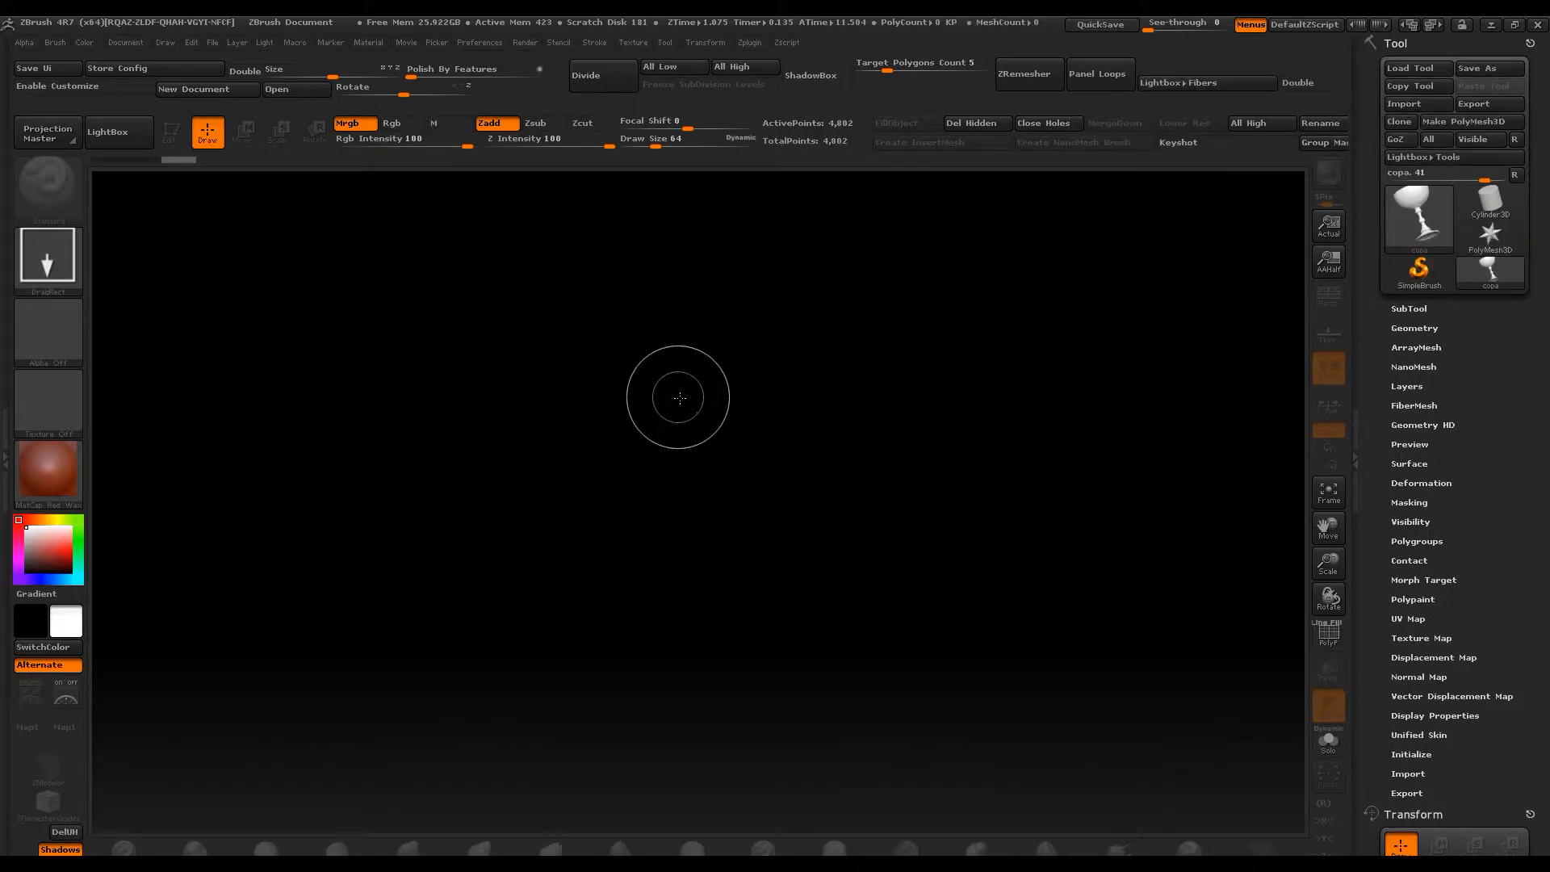
Step: Draw the imported goblet on the canvas, enter Edit mode, and turn it to an upright front view
{"action": "left_click_drag", "start_coordinate": [688, 430], "coordinate": [894, 275]}
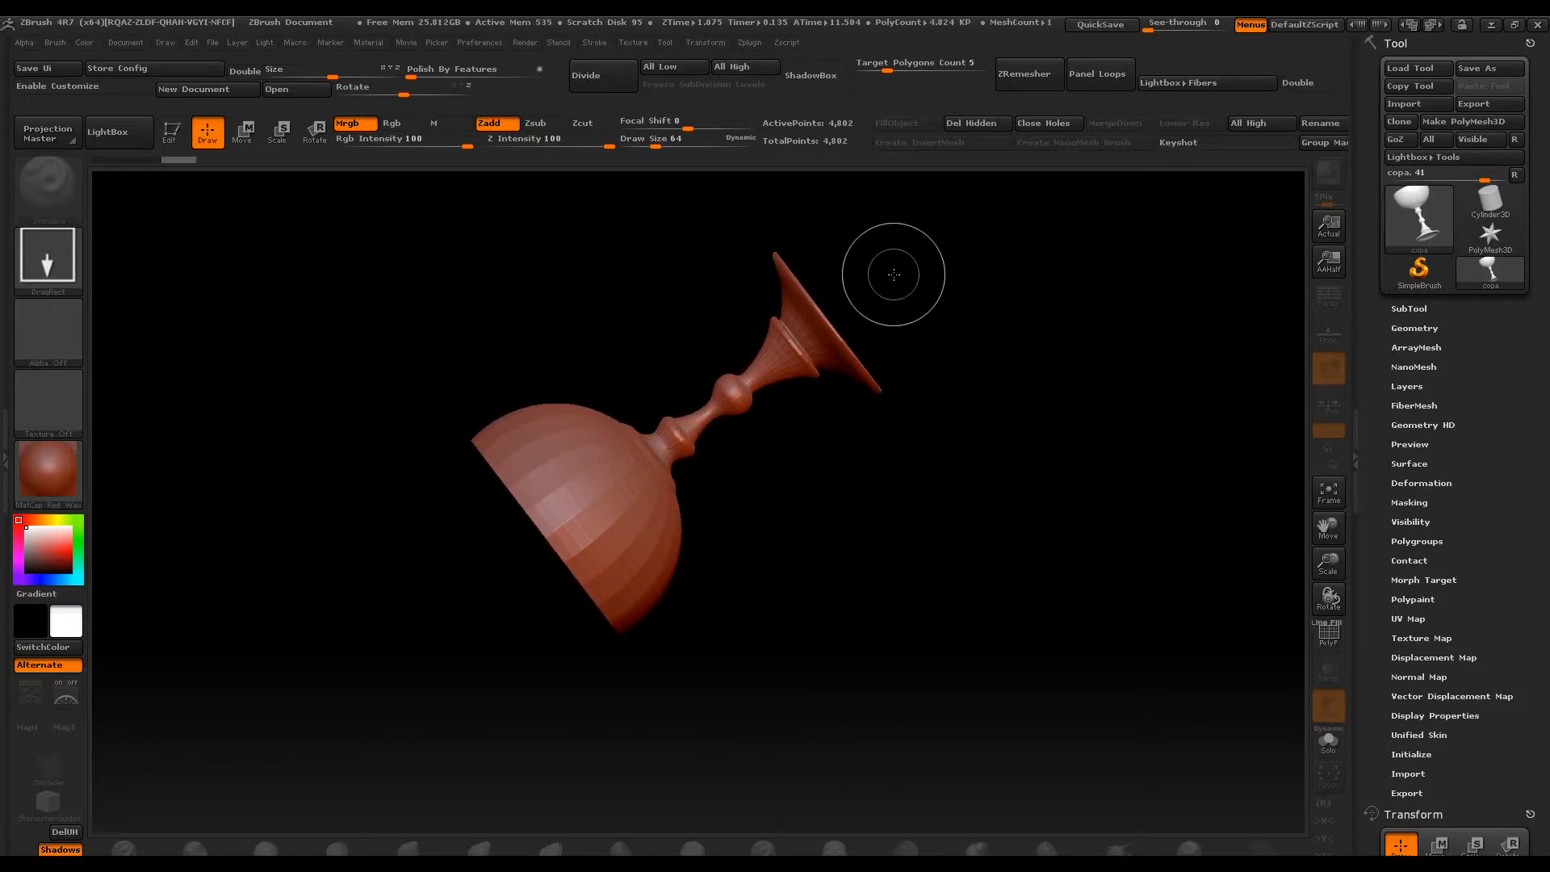
{"action": "left_click", "coordinate": [172, 129]}
{"action": "left_click_drag", "start_coordinate": [322, 460], "coordinate": [428, 295]}
{"action": "left_click_drag", "start_coordinate": [888, 413], "coordinate": [931, 506], "text": "alt"}
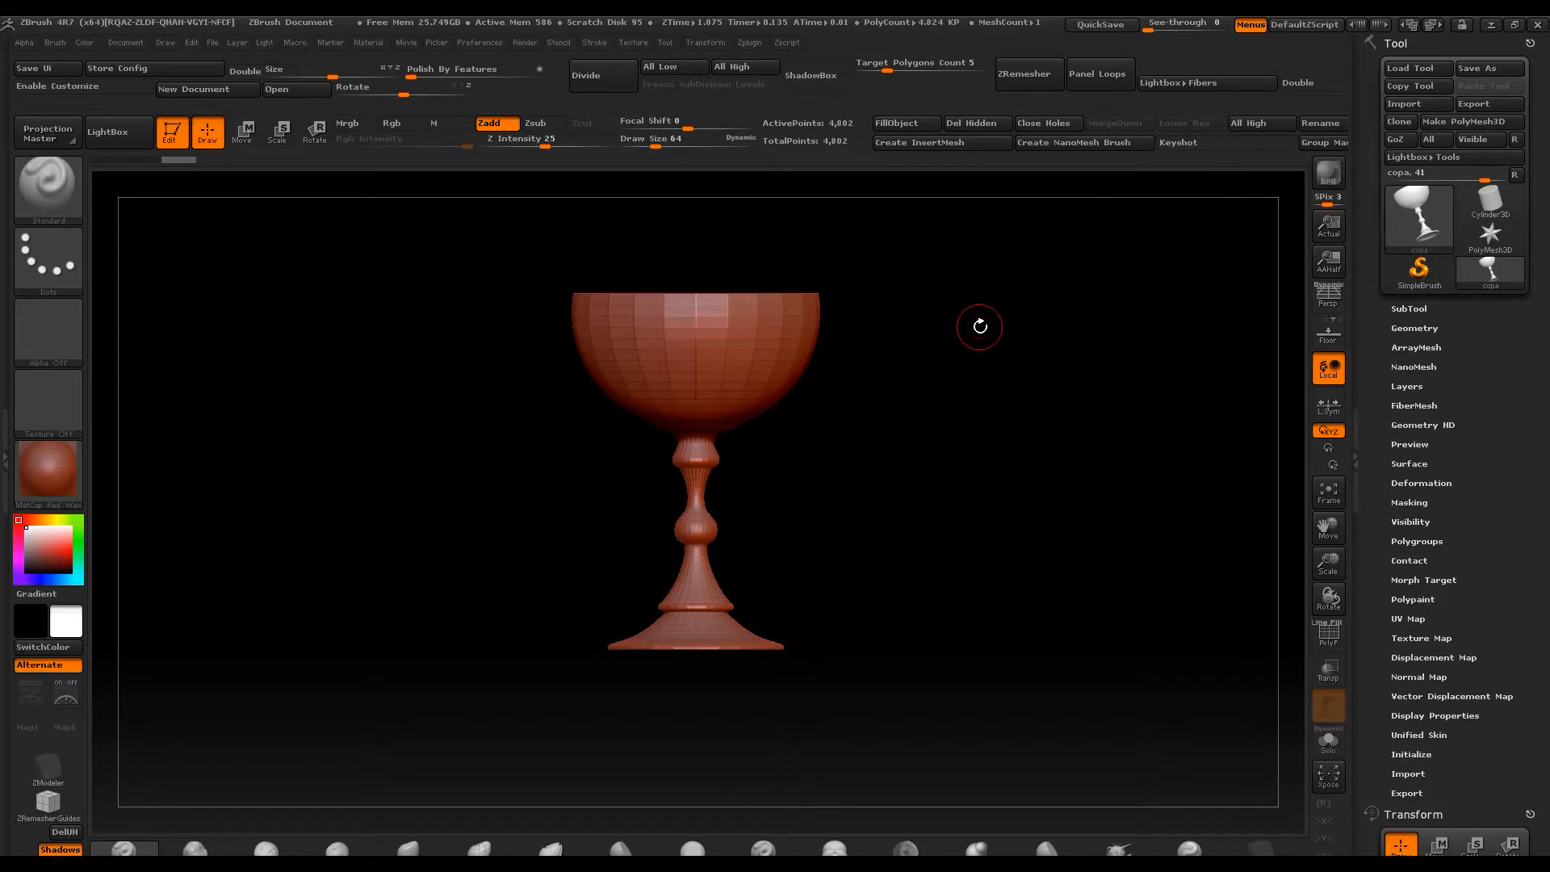
{"action": "left_click_drag", "start_coordinate": [962, 412], "coordinate": [899, 474]}
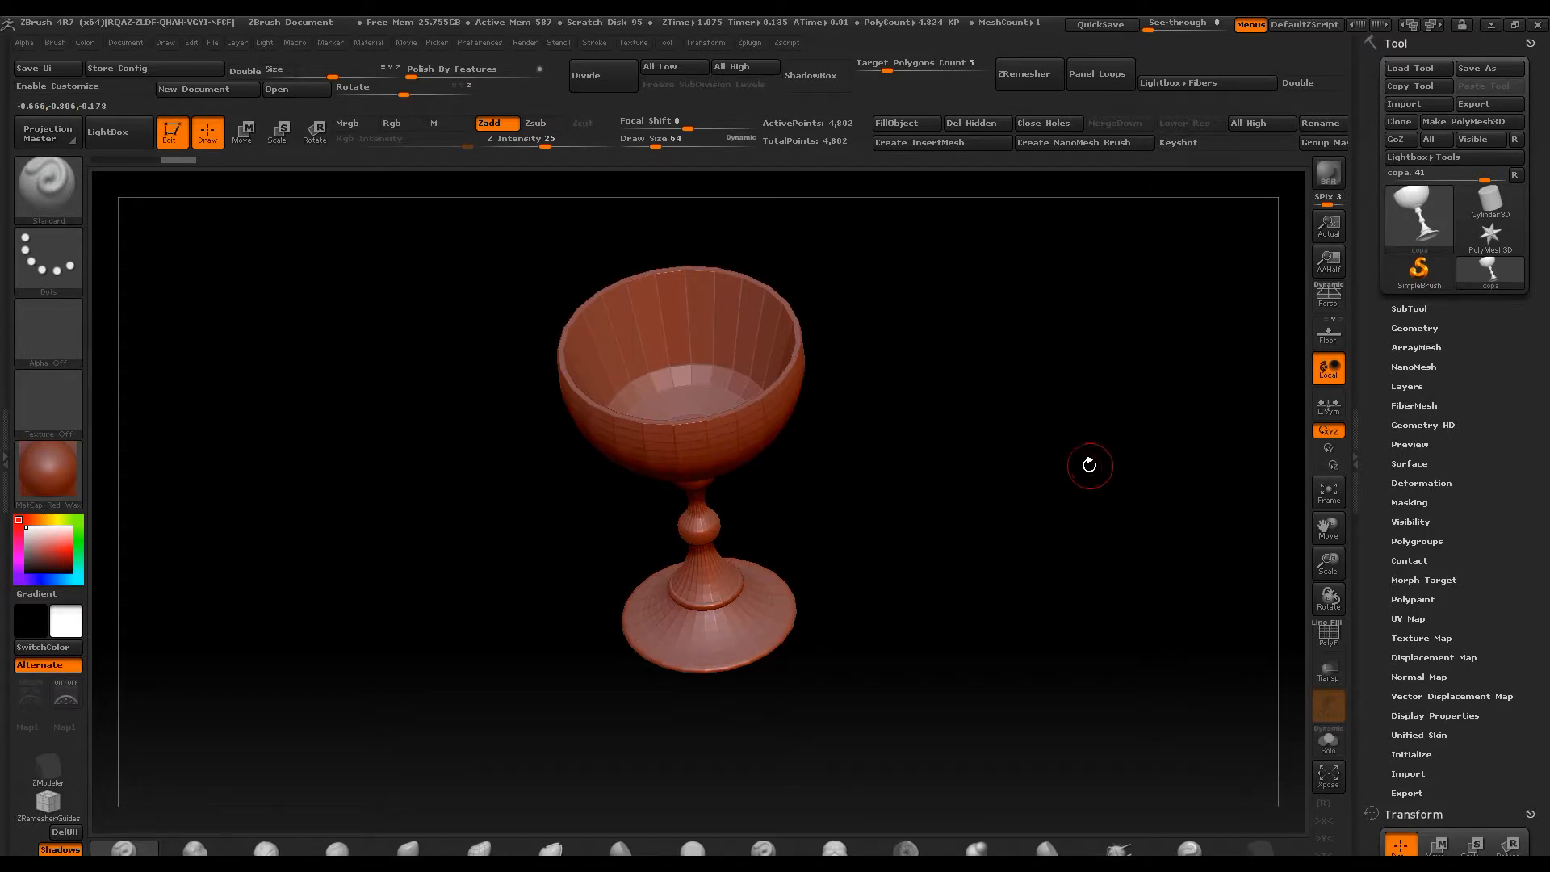
{"action": "left_click_drag", "start_coordinate": [1090, 457], "coordinate": [1101, 398], "text": "shift"}
{"action": "left_click_drag", "start_coordinate": [924, 440], "coordinate": [934, 436], "text": "alt"}
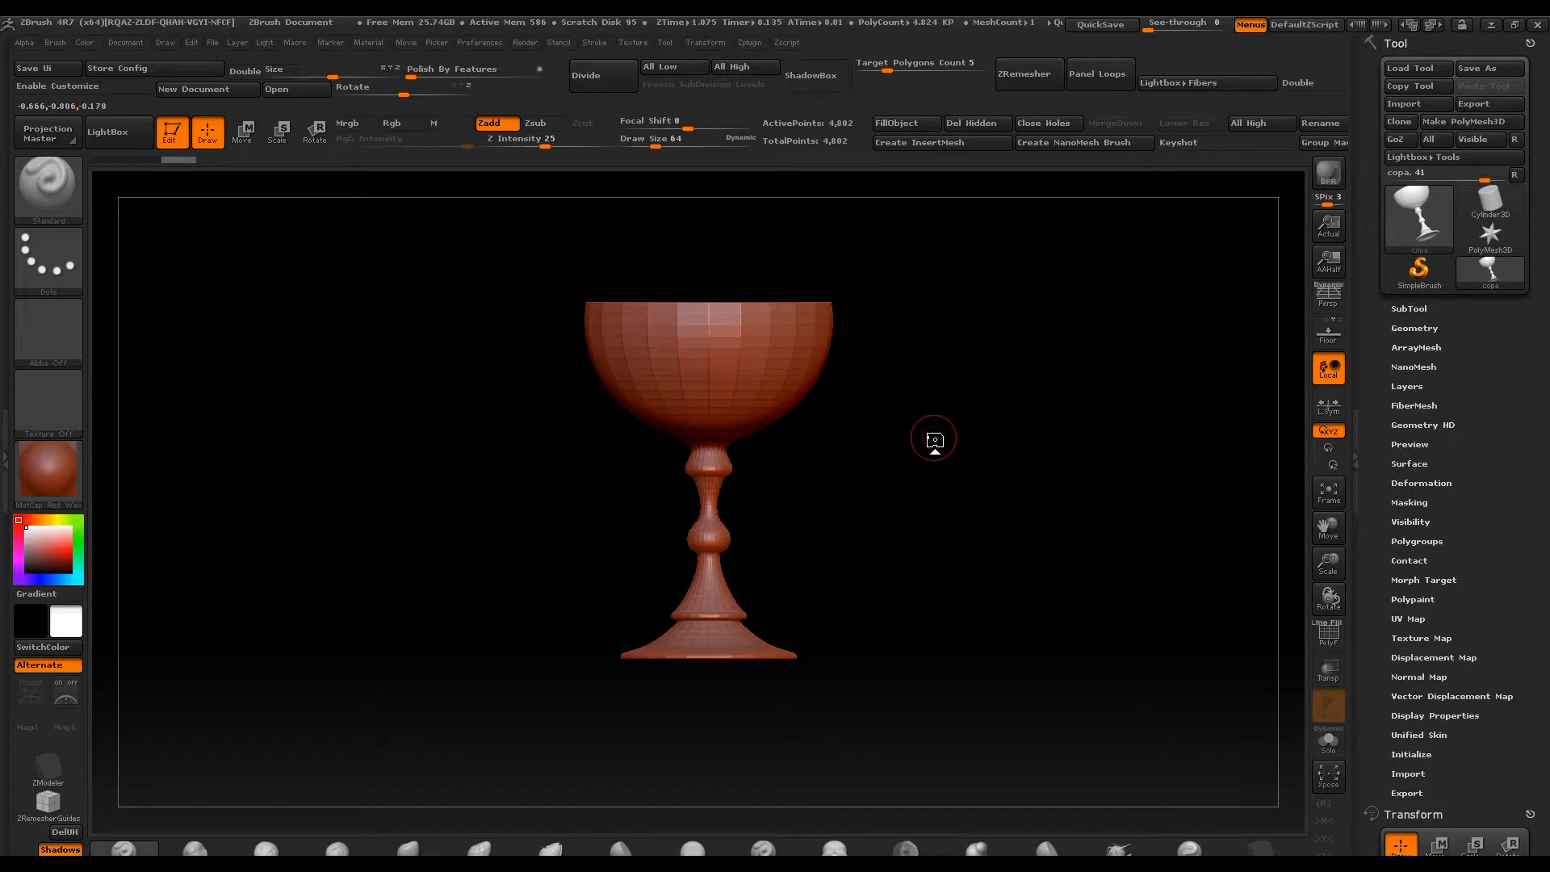
{"action": "left_click_drag", "start_coordinate": [500, 404], "coordinate": [500, 440]}
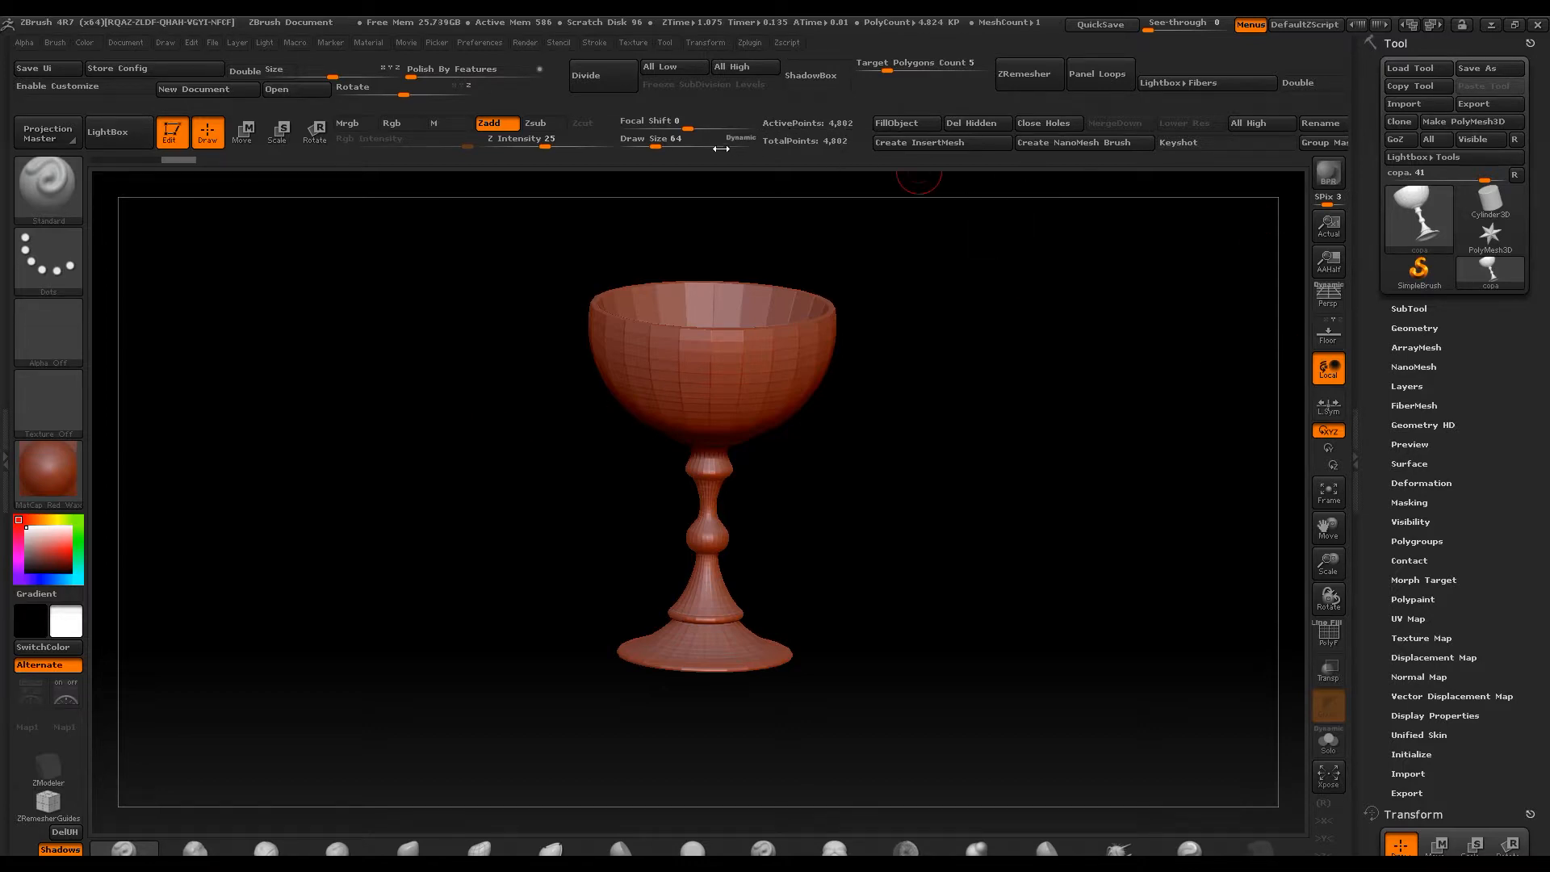
{"action": "left_click_drag", "start_coordinate": [425, 305], "coordinate": [482, 348]}
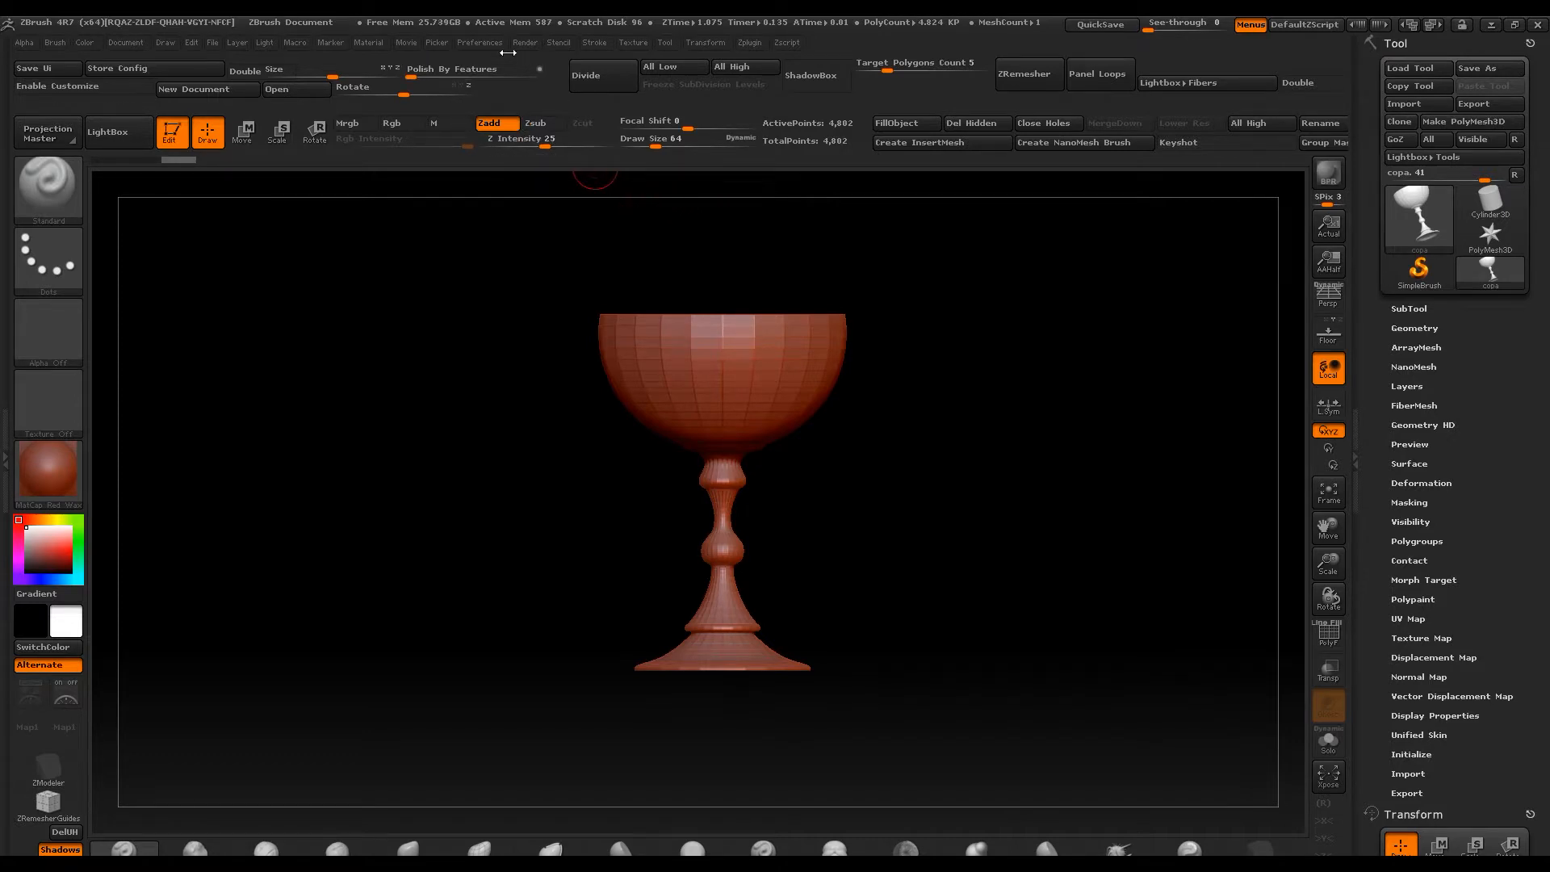
{"action": "left_click", "coordinate": [483, 44]}
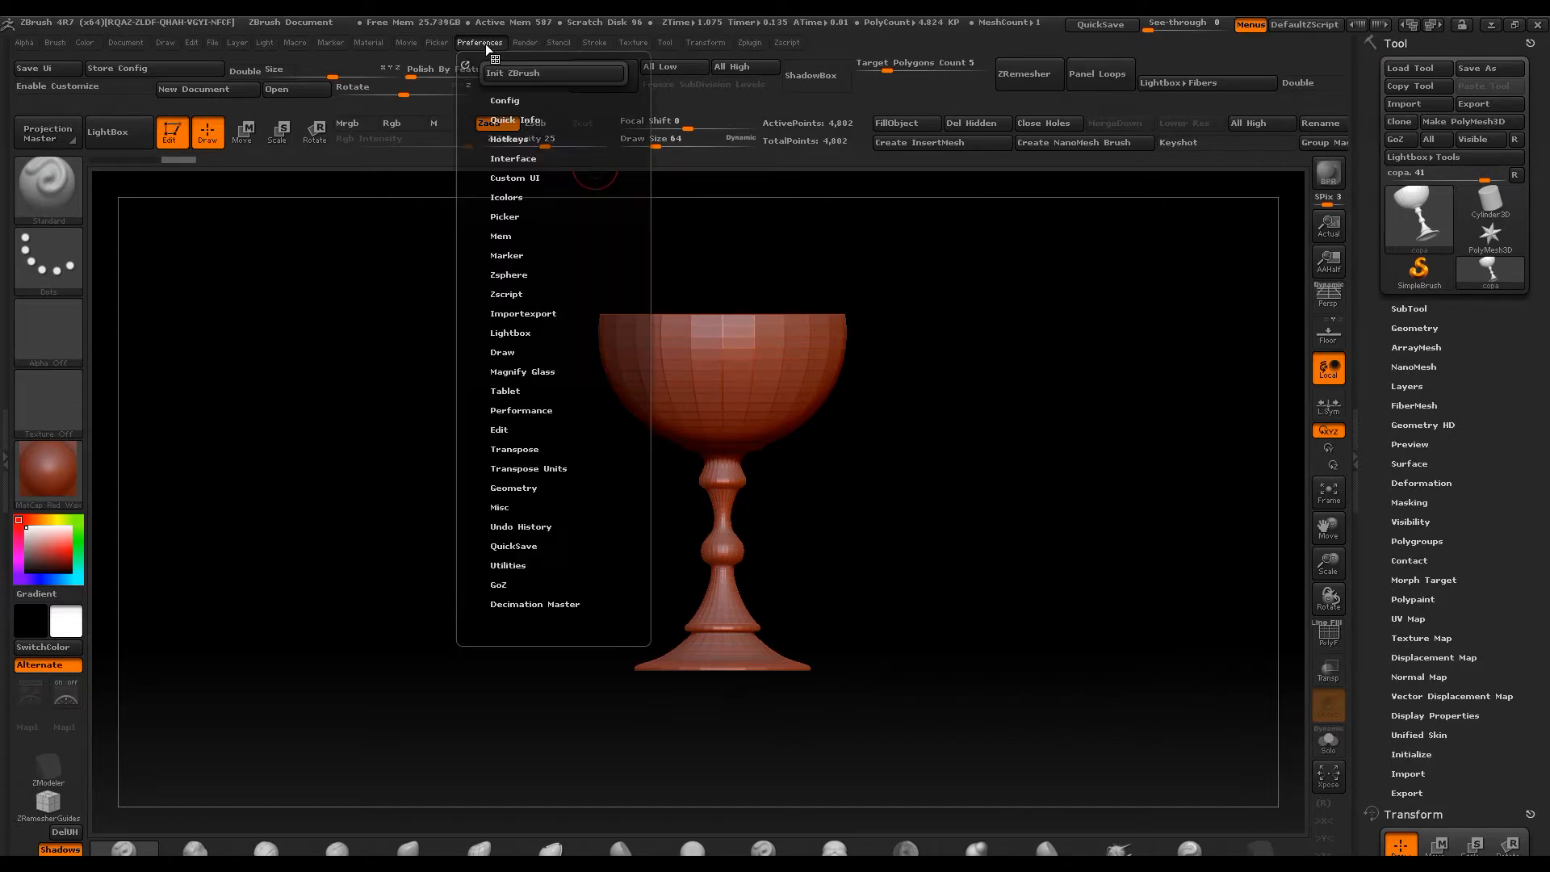
{"action": "left_click", "coordinate": [513, 99]}
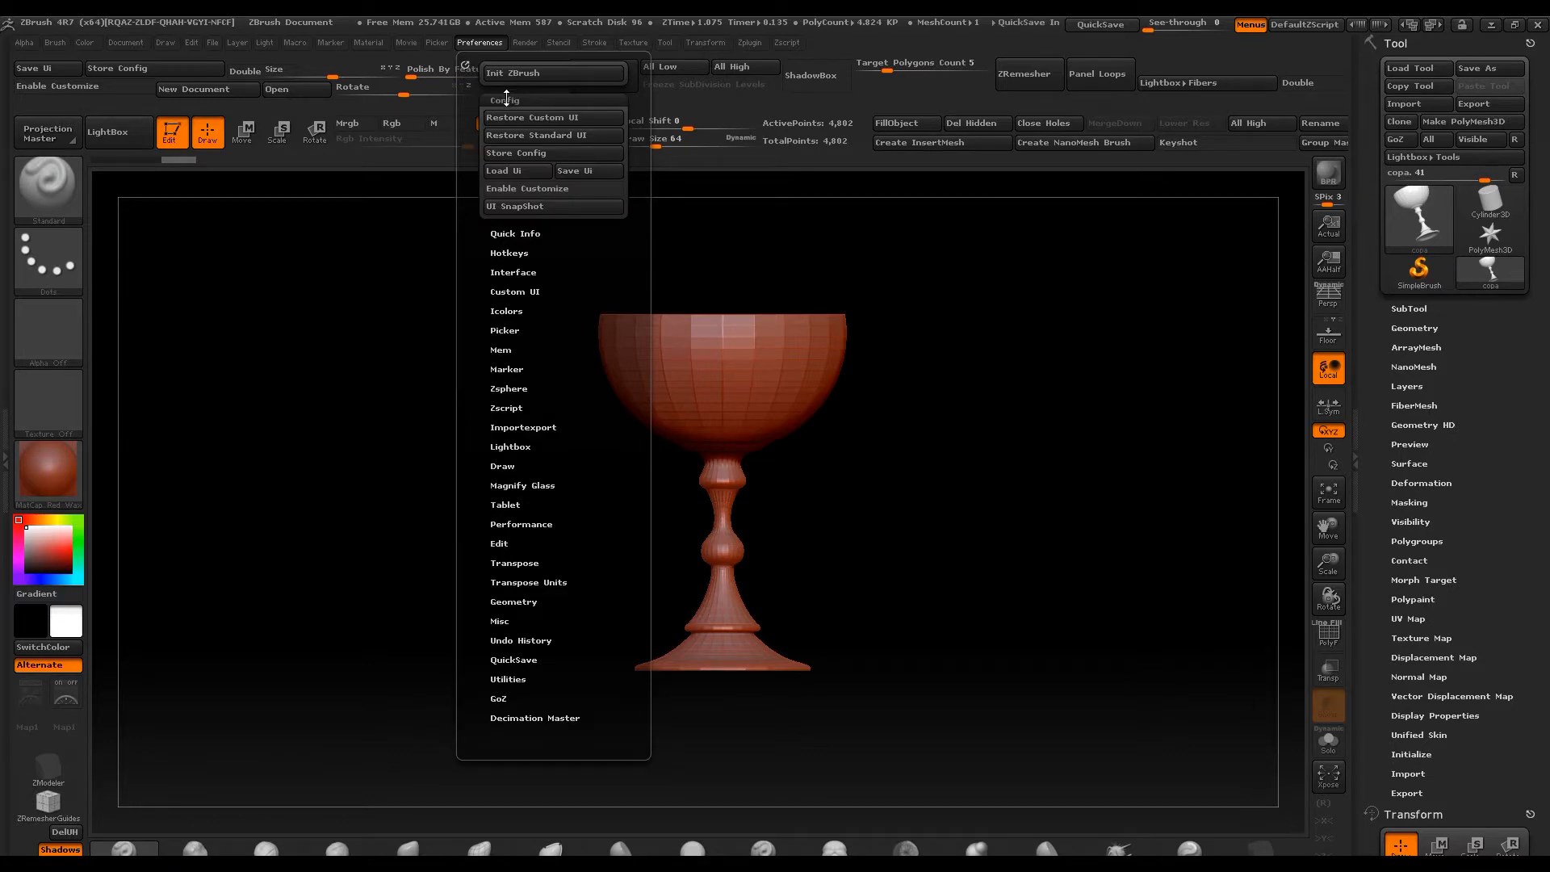
{"action": "left_click", "coordinate": [526, 171]}
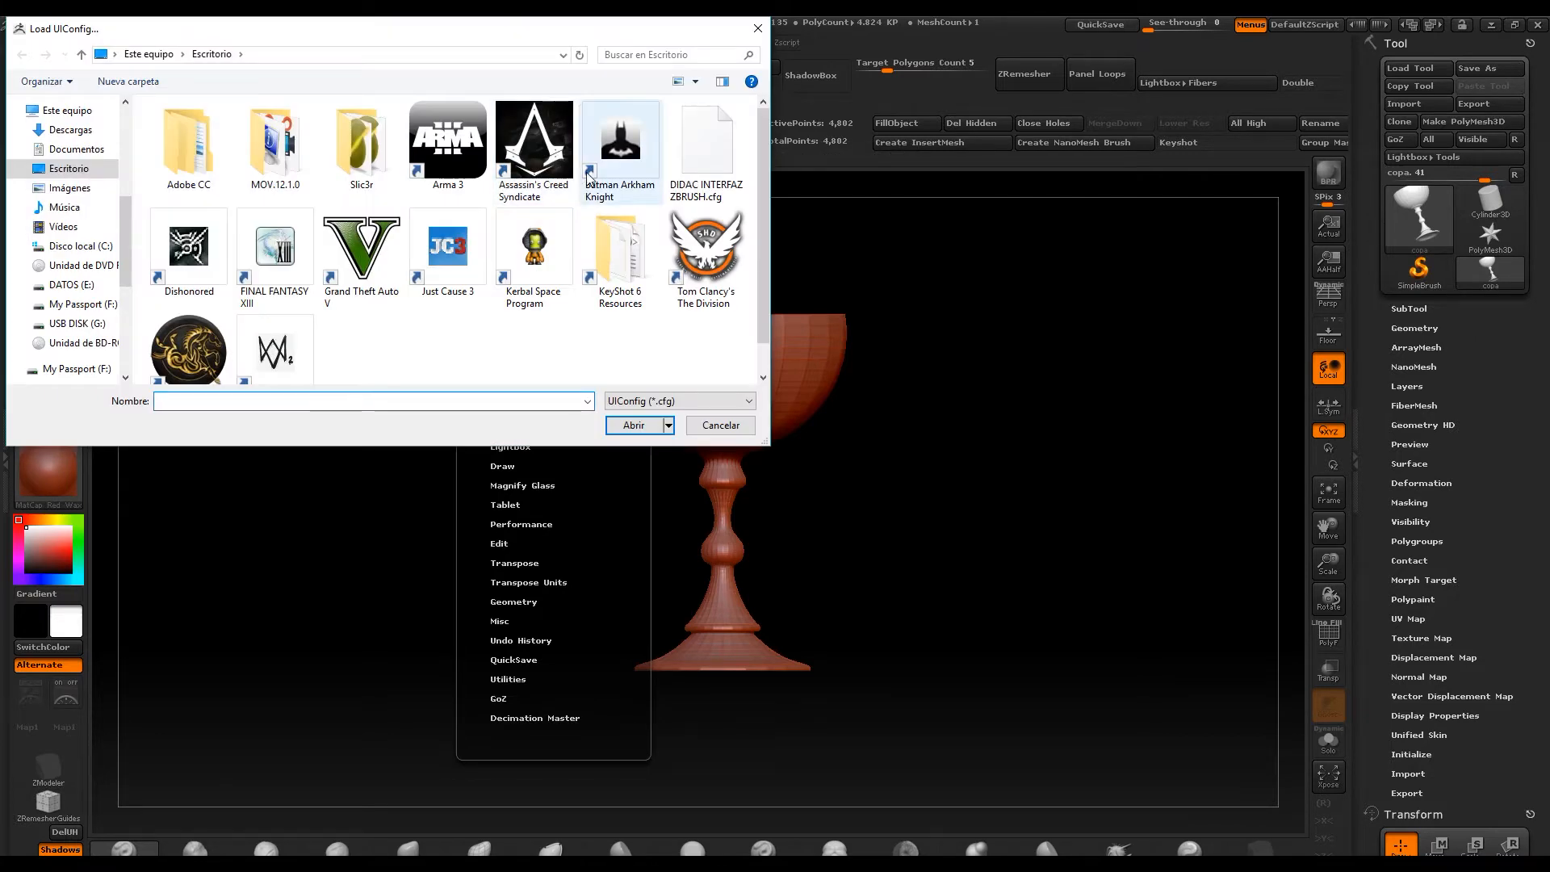
{"action": "left_click", "coordinate": [725, 179]}
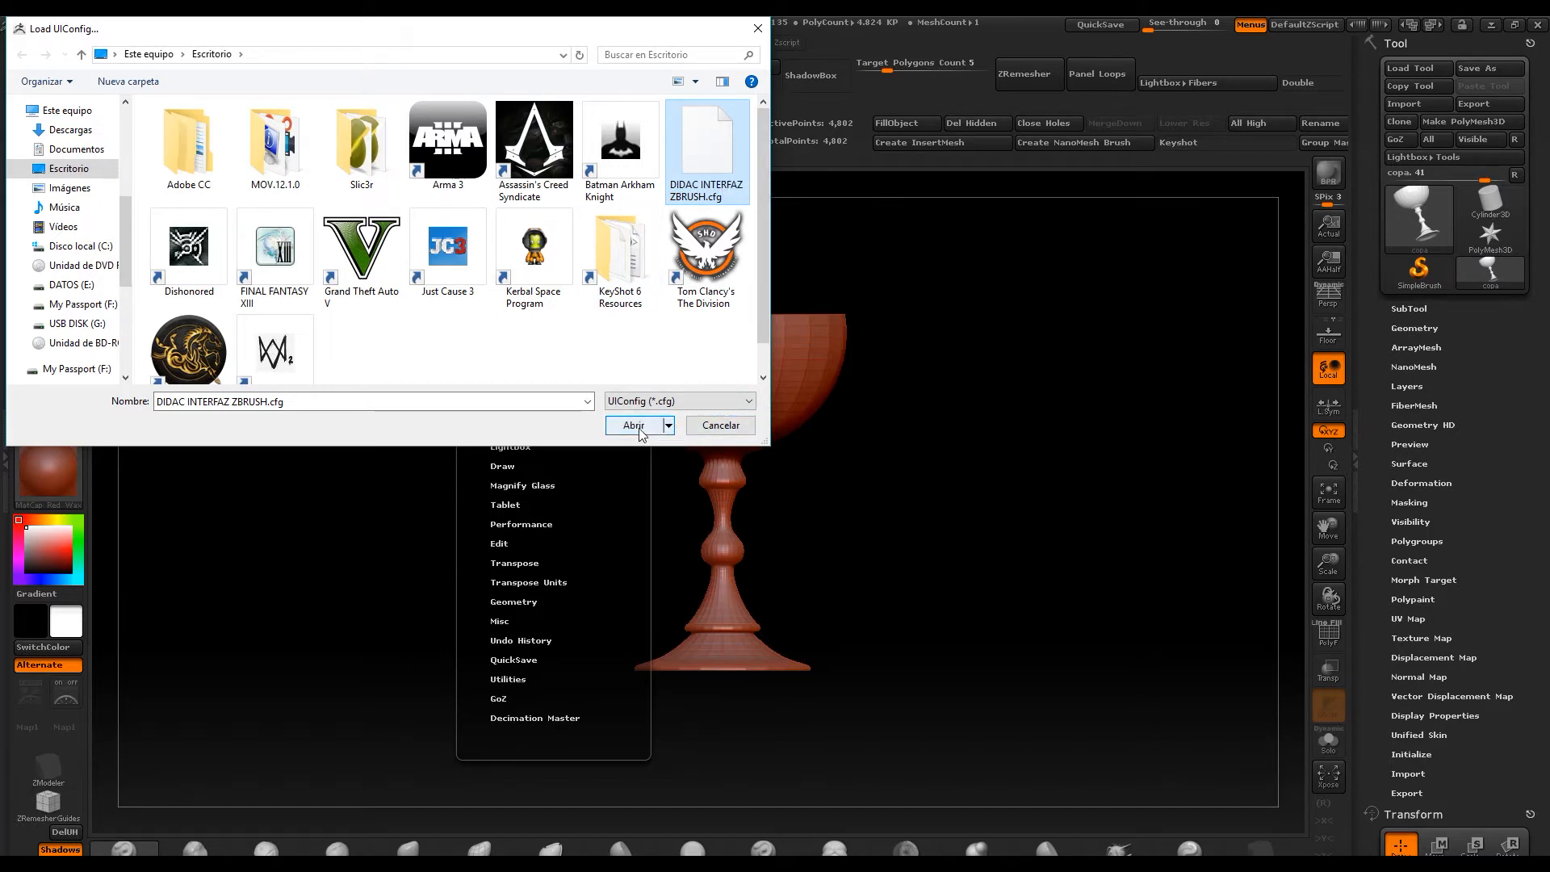
{"action": "left_click", "coordinate": [699, 425]}
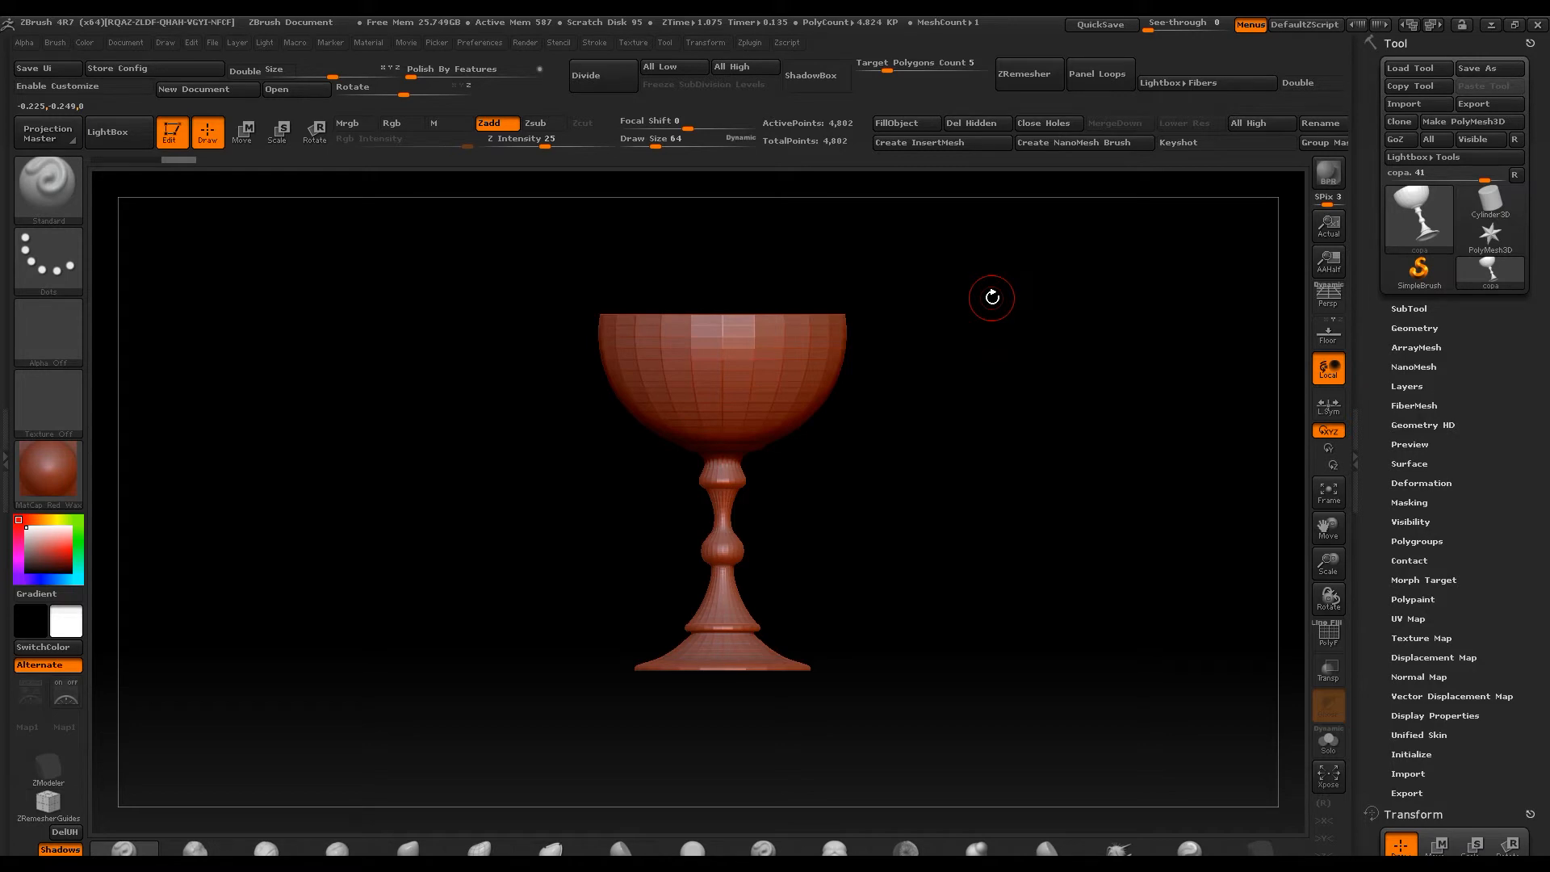
{"action": "left_click", "coordinate": [477, 45]}
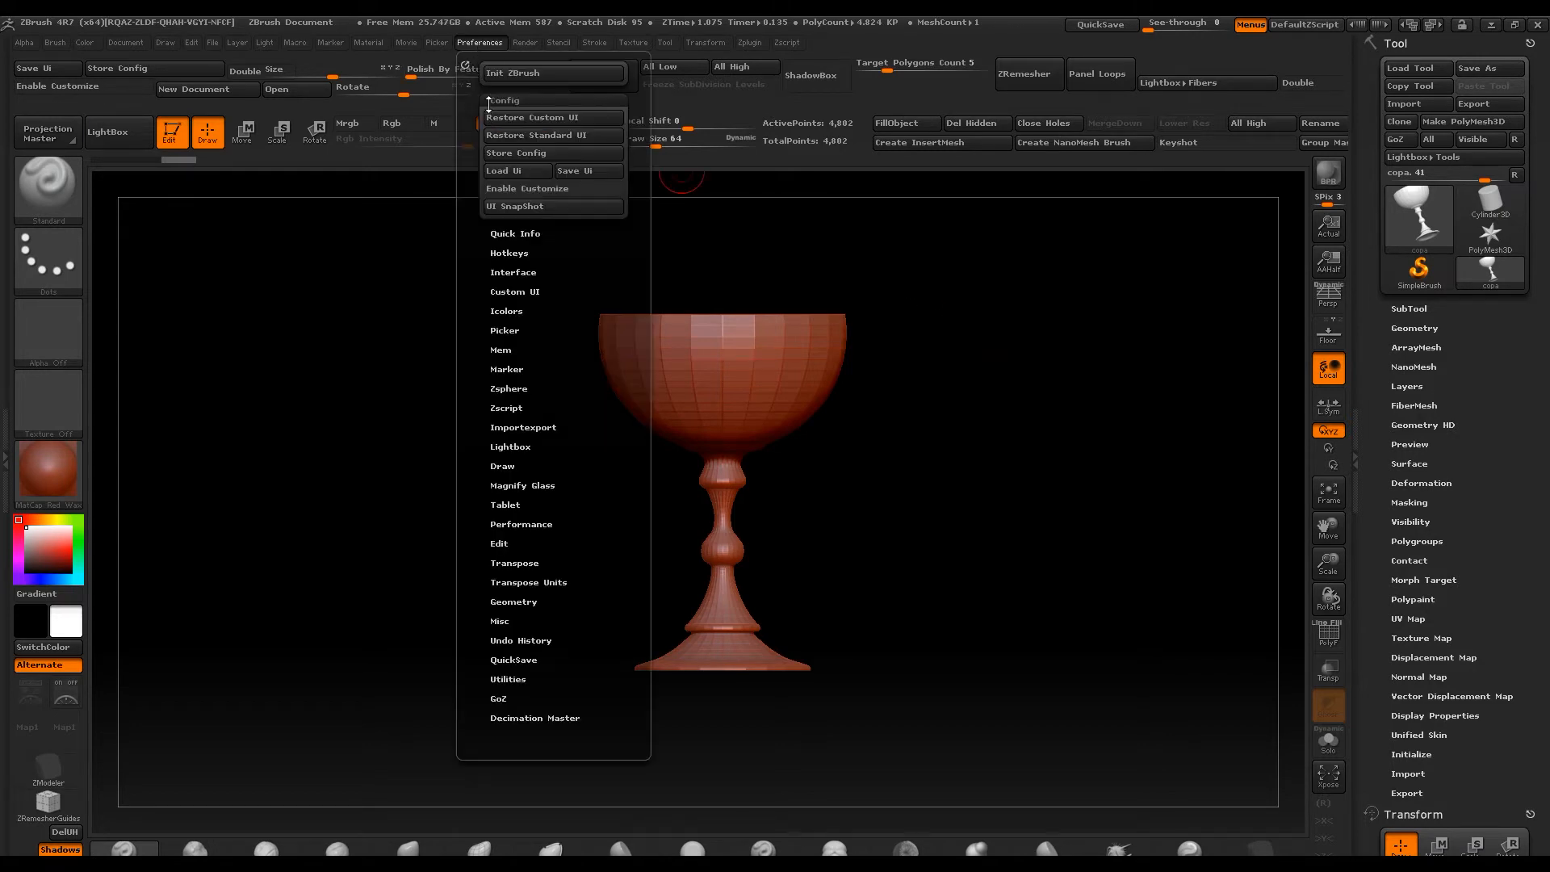
{"action": "left_click", "coordinate": [491, 43]}
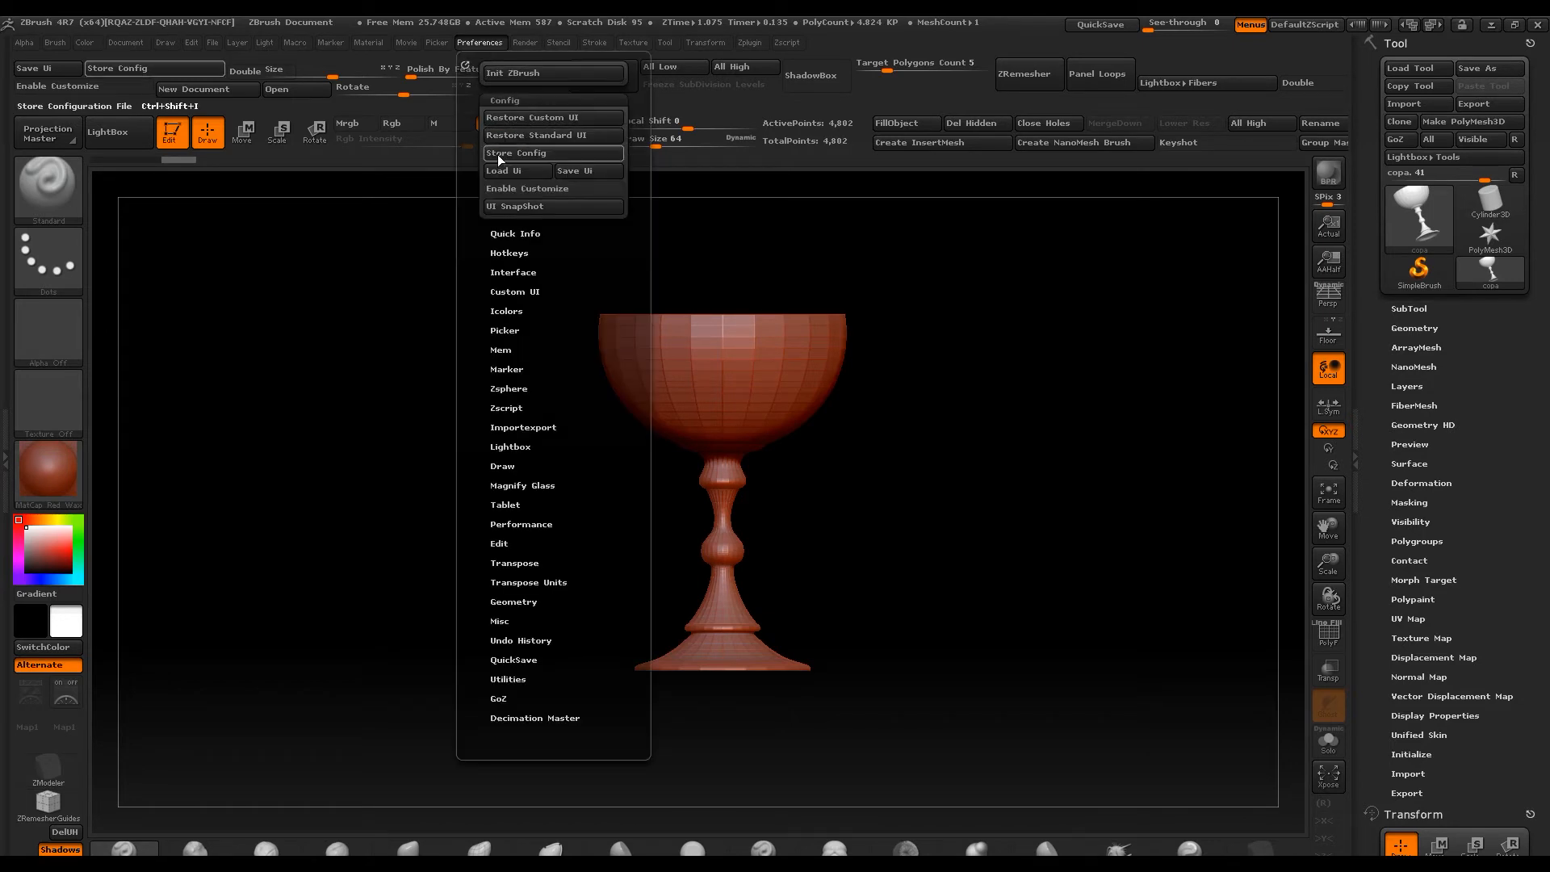
{"action": "left_click", "coordinate": [593, 171]}
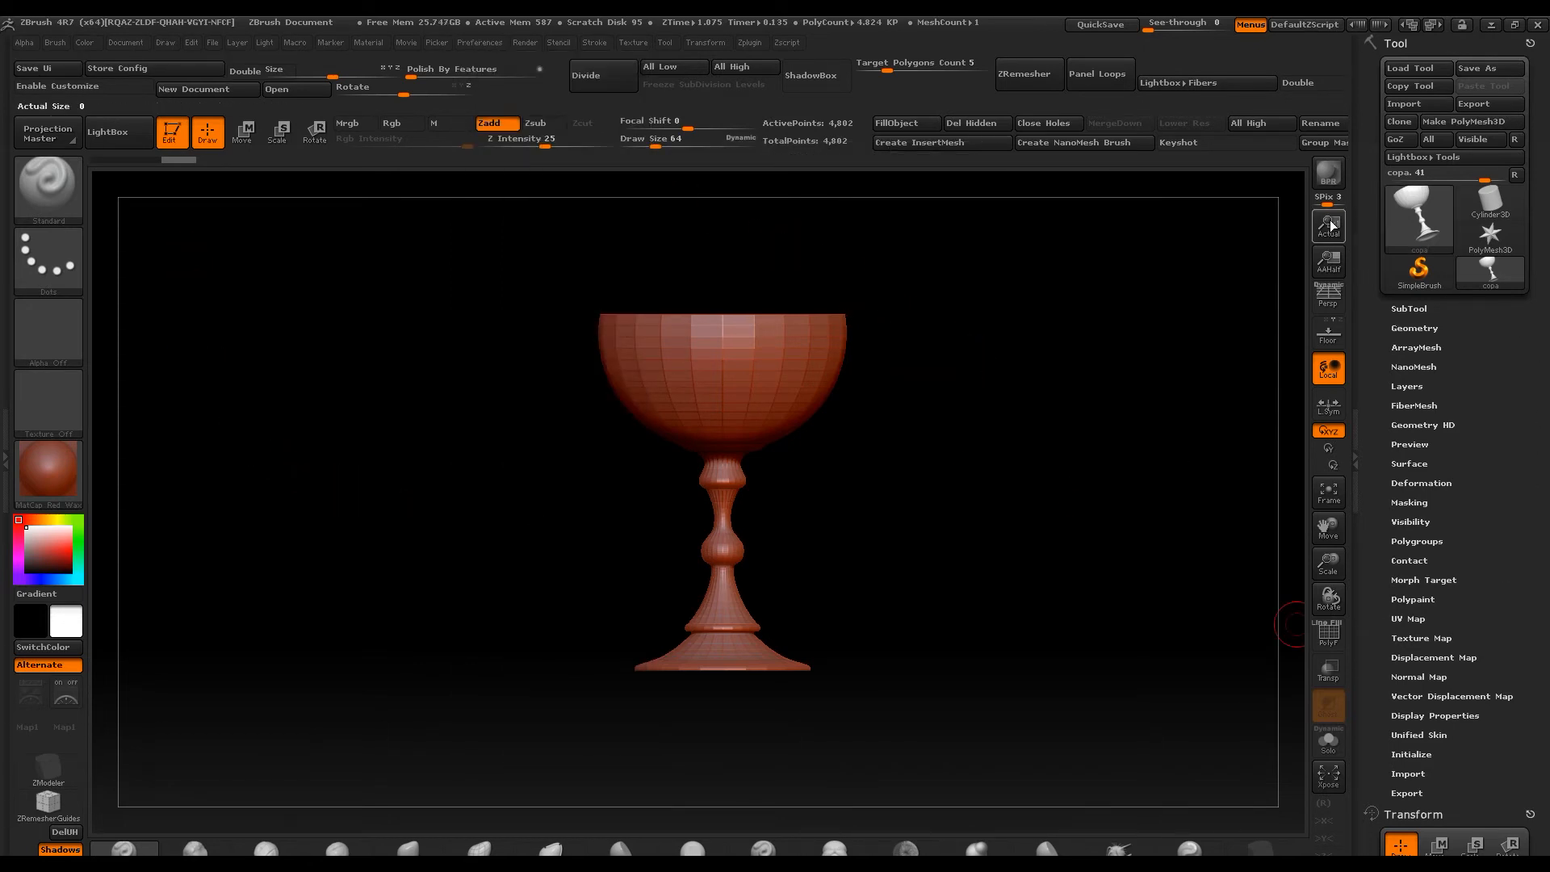
Step: Inspect the goblet's topology with the PolyFrame display, and return to plain shading in the front view
{"action": "mouse_move", "coordinate": [970, 503]}
{"action": "left_mouse_down"}
{"action": "mouse_move", "coordinate": [972, 481]}
{"action": "mouse_move", "coordinate": [931, 502]}
{"action": "mouse_move", "coordinate": [952, 487]}
{"action": "left_mouse_up"}
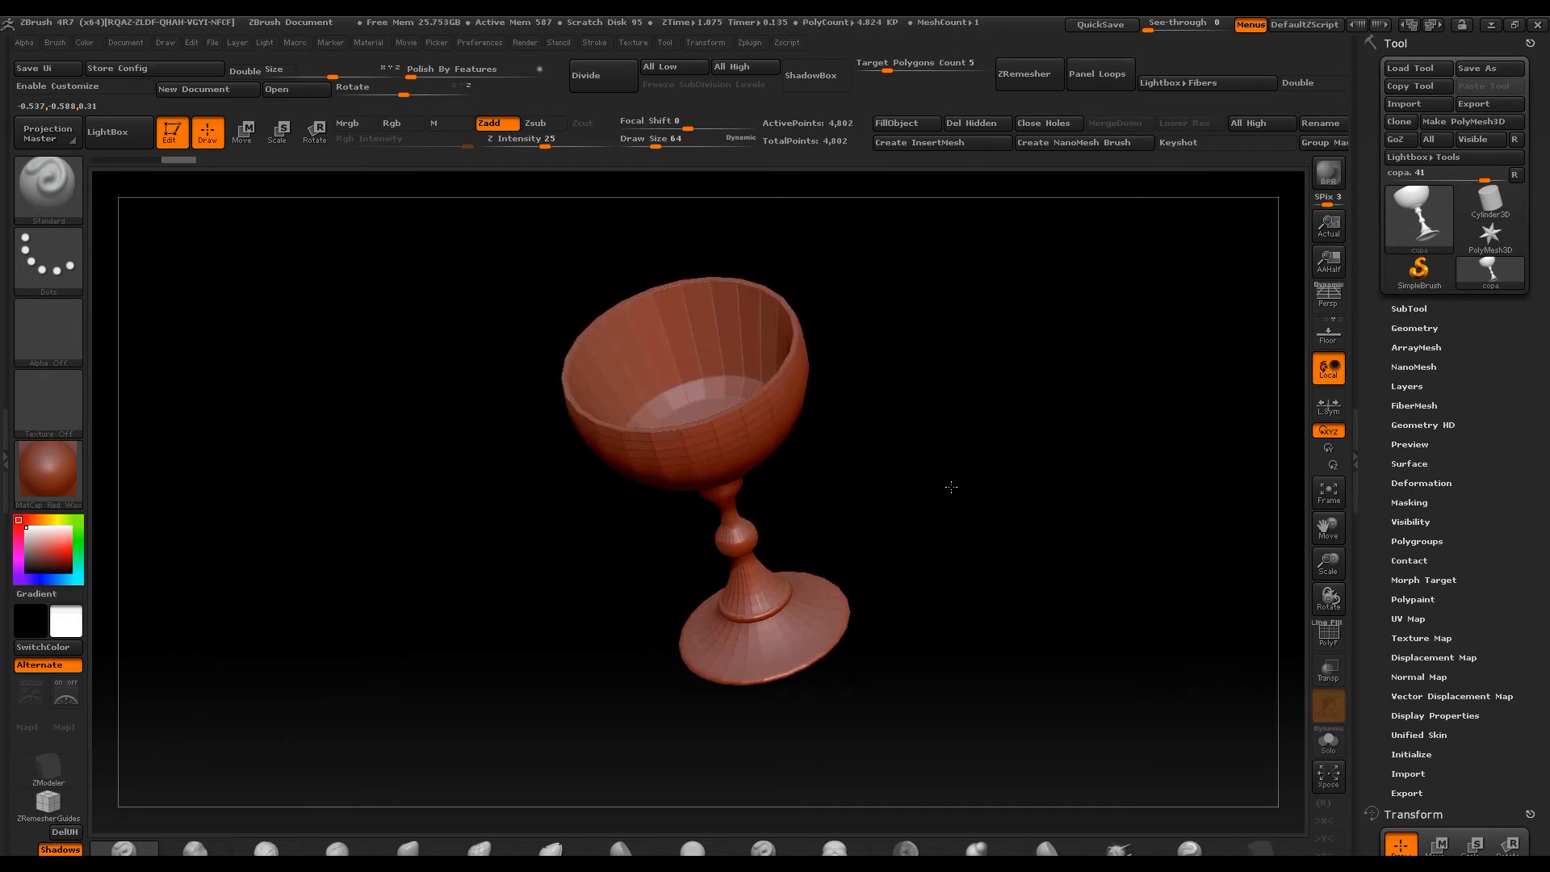
{"action": "left_click", "coordinate": [1329, 634]}
{"action": "left_click_drag", "start_coordinate": [1098, 436], "coordinate": [1100, 386]}
{"action": "left_click_drag", "start_coordinate": [1001, 478], "coordinate": [890, 482], "text": "alt"}
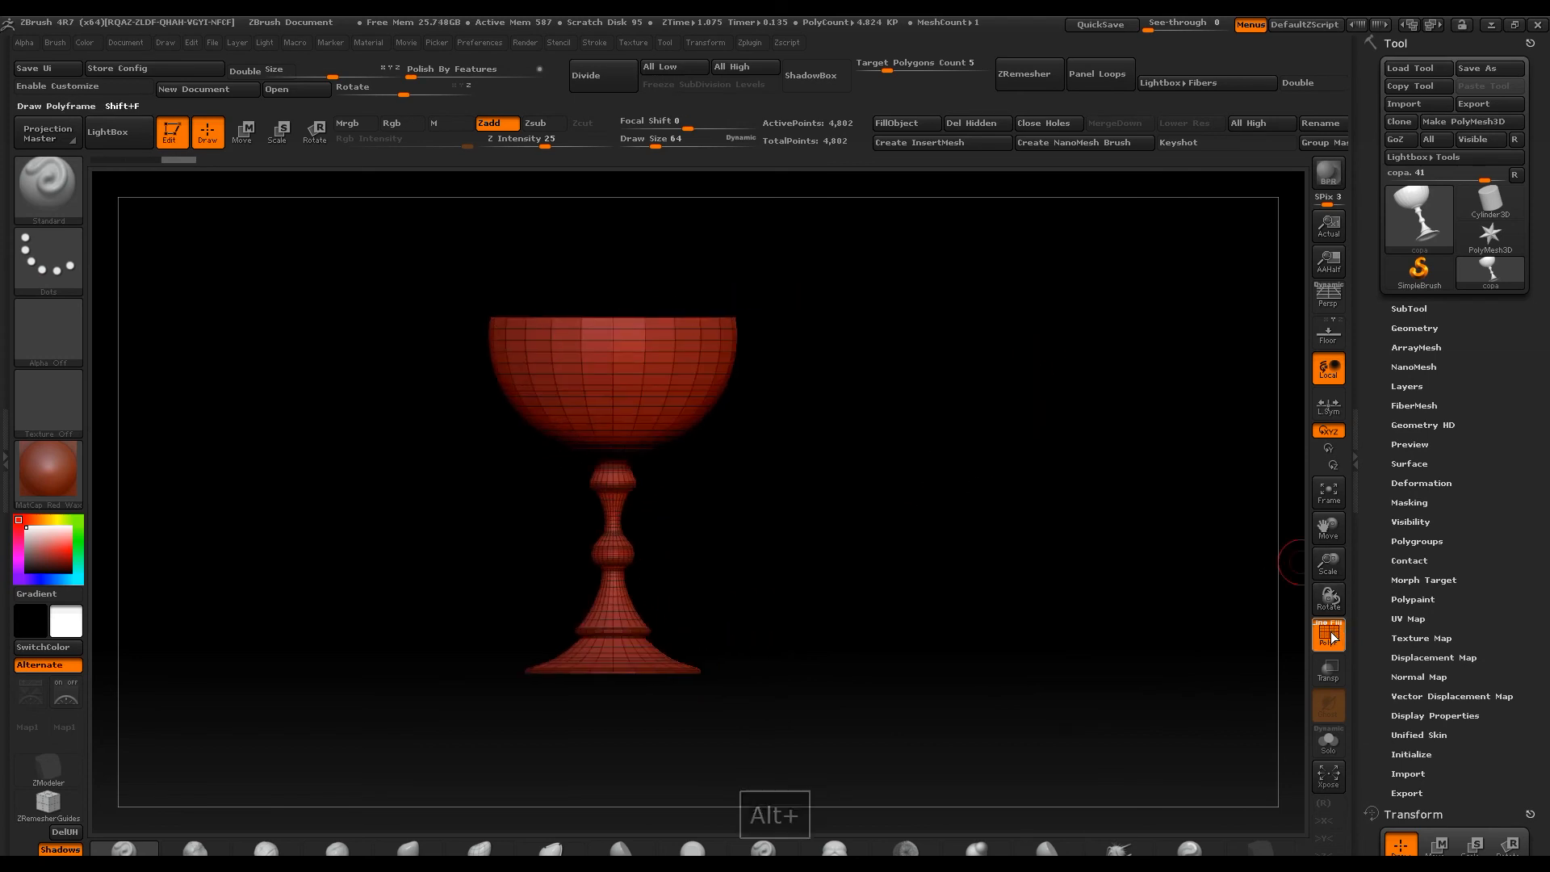
{"action": "left_click", "coordinate": [1332, 637]}
{"action": "left_click_drag", "start_coordinate": [882, 410], "coordinate": [952, 424], "text": "alt"}
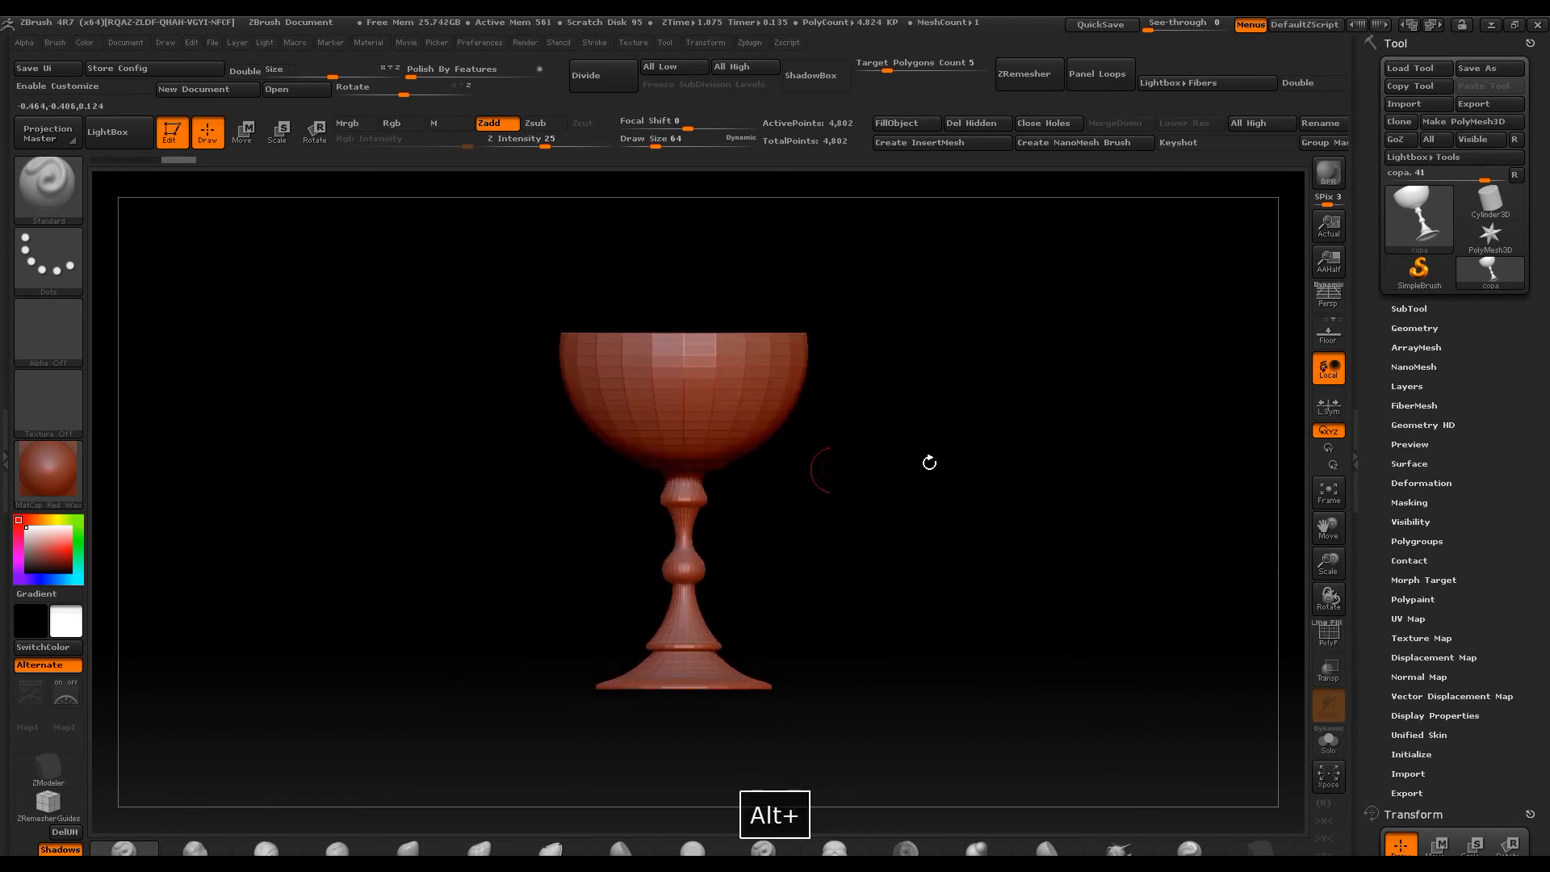
{"action": "left_click_drag", "start_coordinate": [1010, 352], "coordinate": [907, 443]}
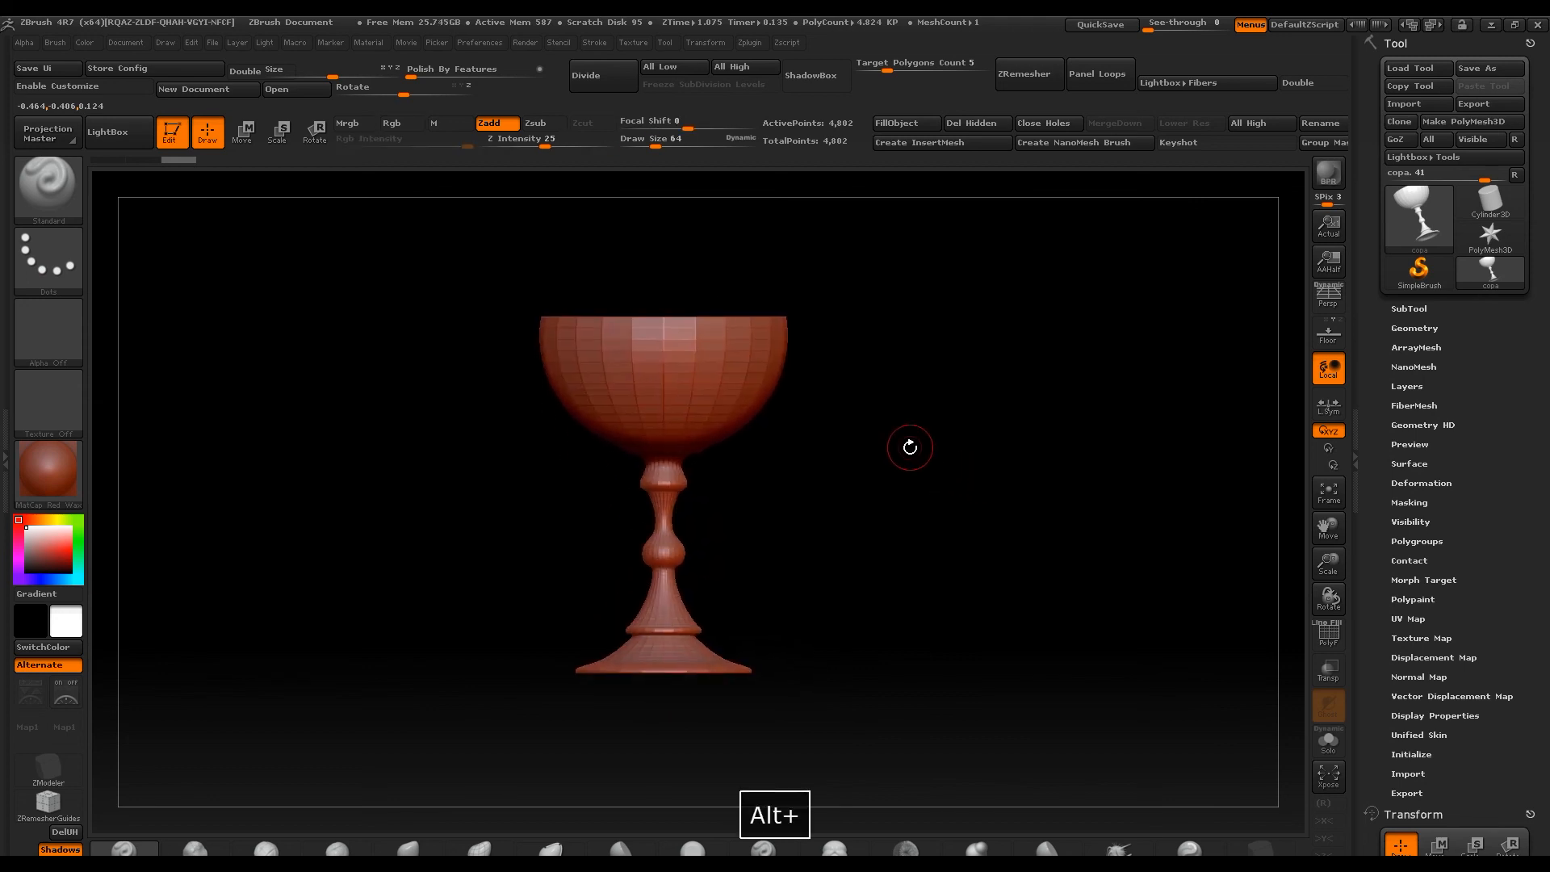